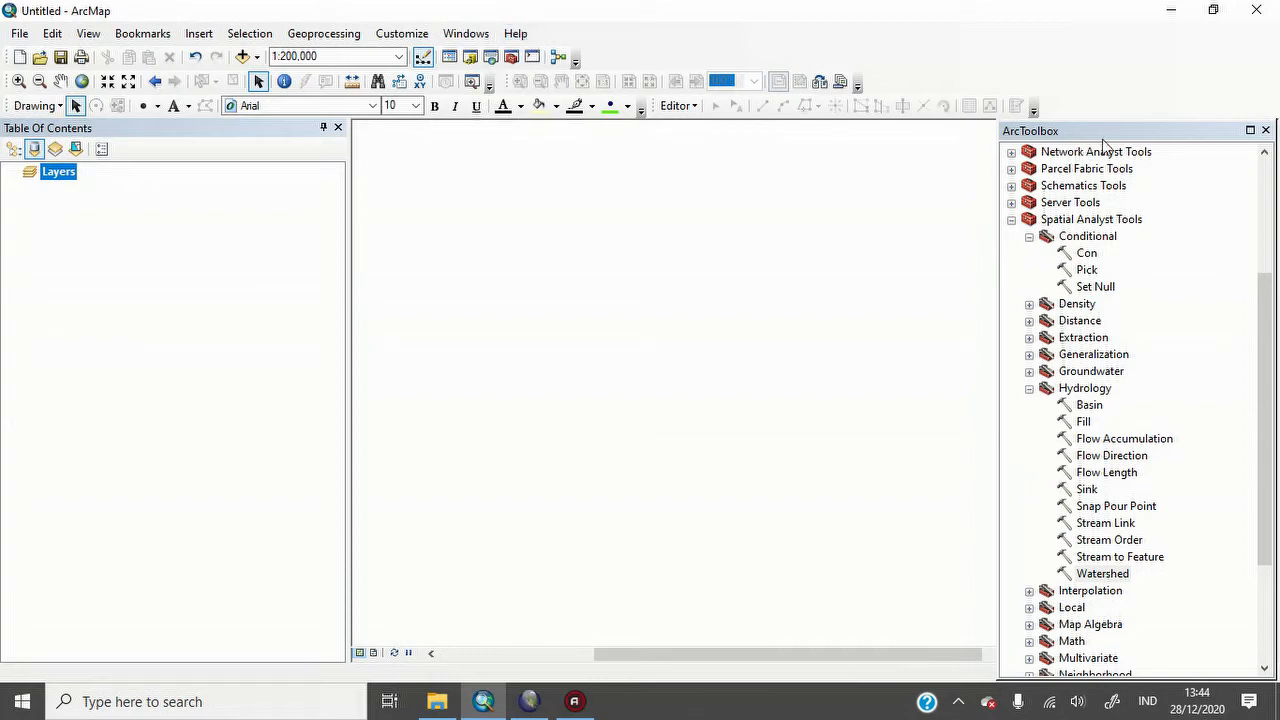
# - Collapse the Spatial Analyst toolset, switch to File Explorer and review the SRTMLAMPUNG and Batas Tanggamus folders inside PETA DAS
pyautogui.click(1011, 220)
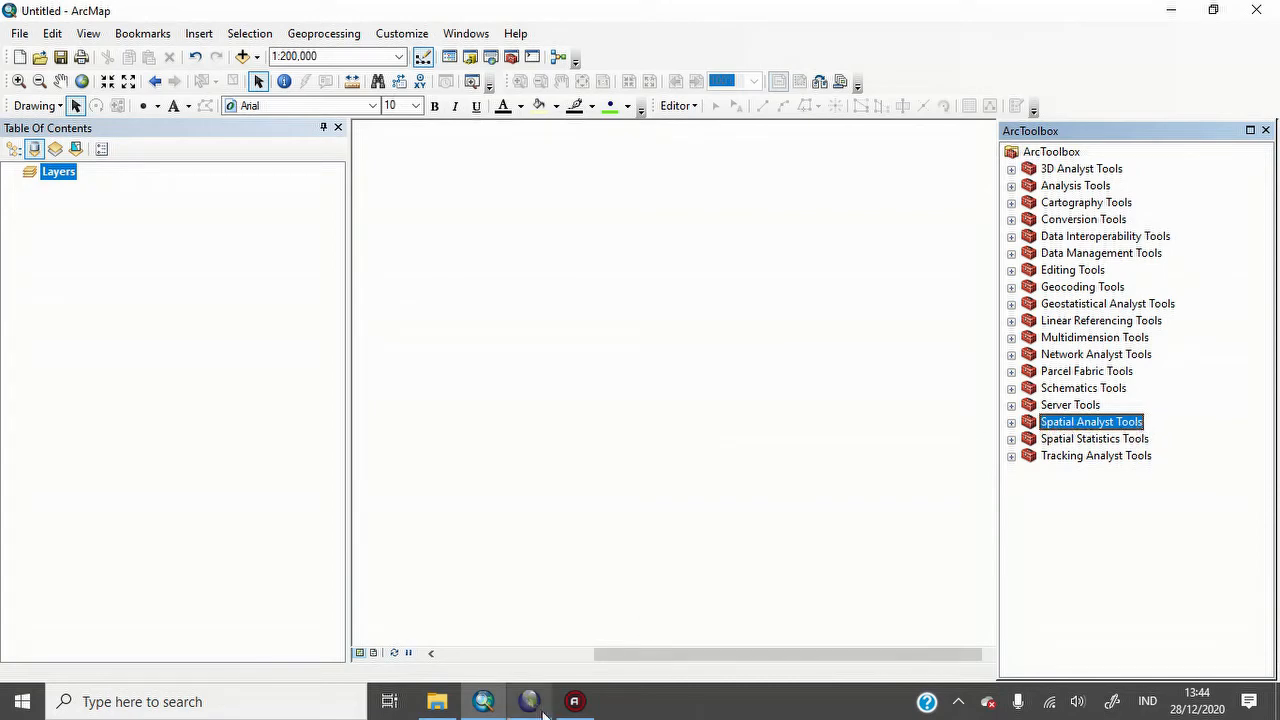
pyautogui.click(437, 701)
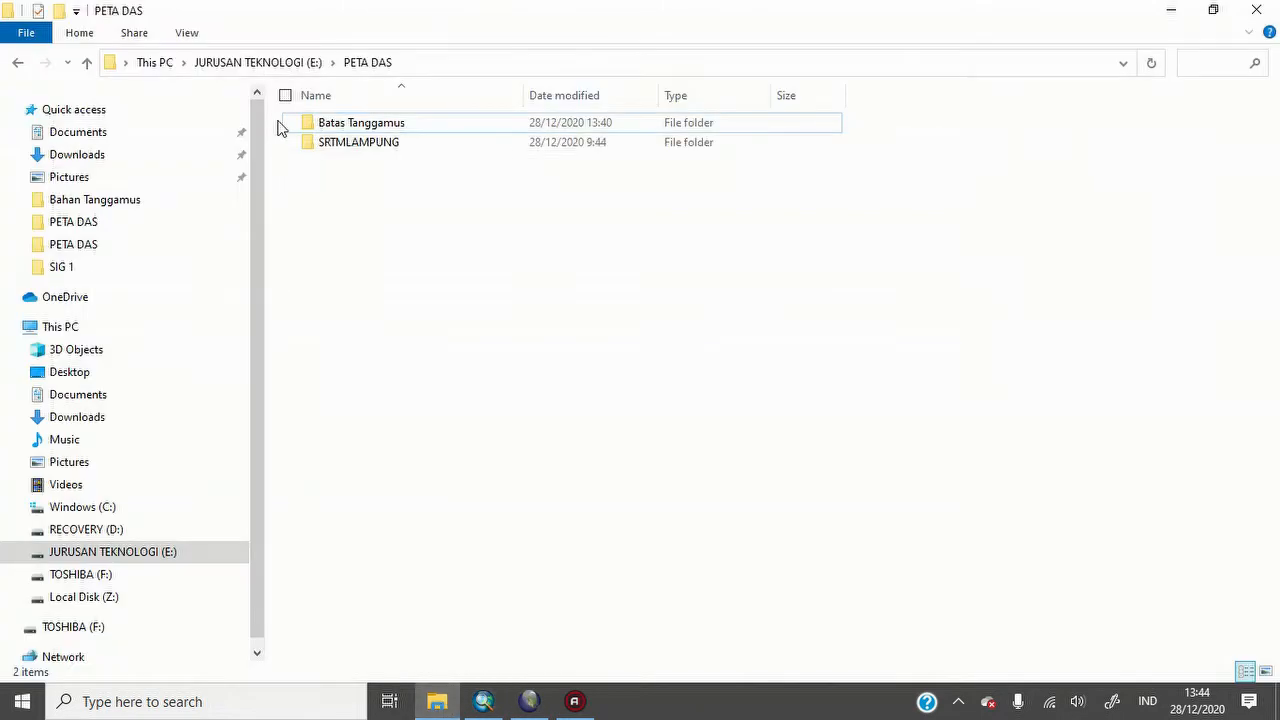
pyautogui.doubleClick(357, 144)
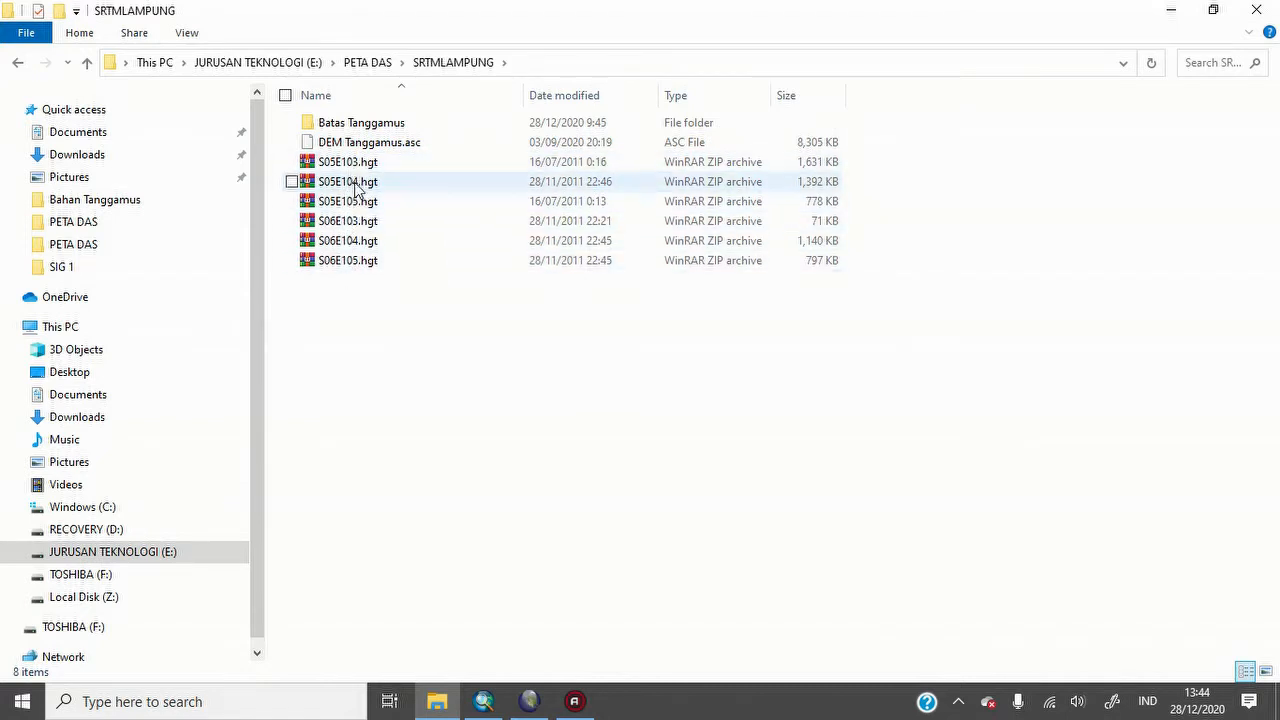
pyautogui.click(87, 62)
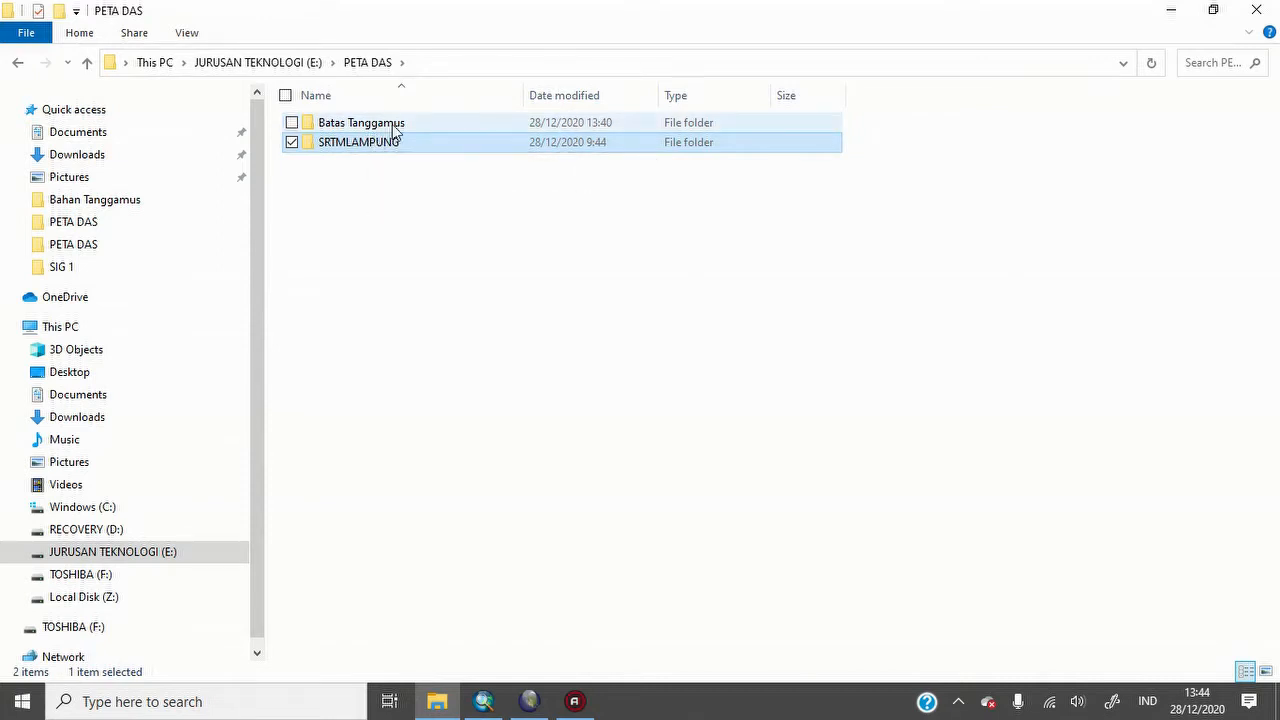
pyautogui.doubleClick(405, 124)
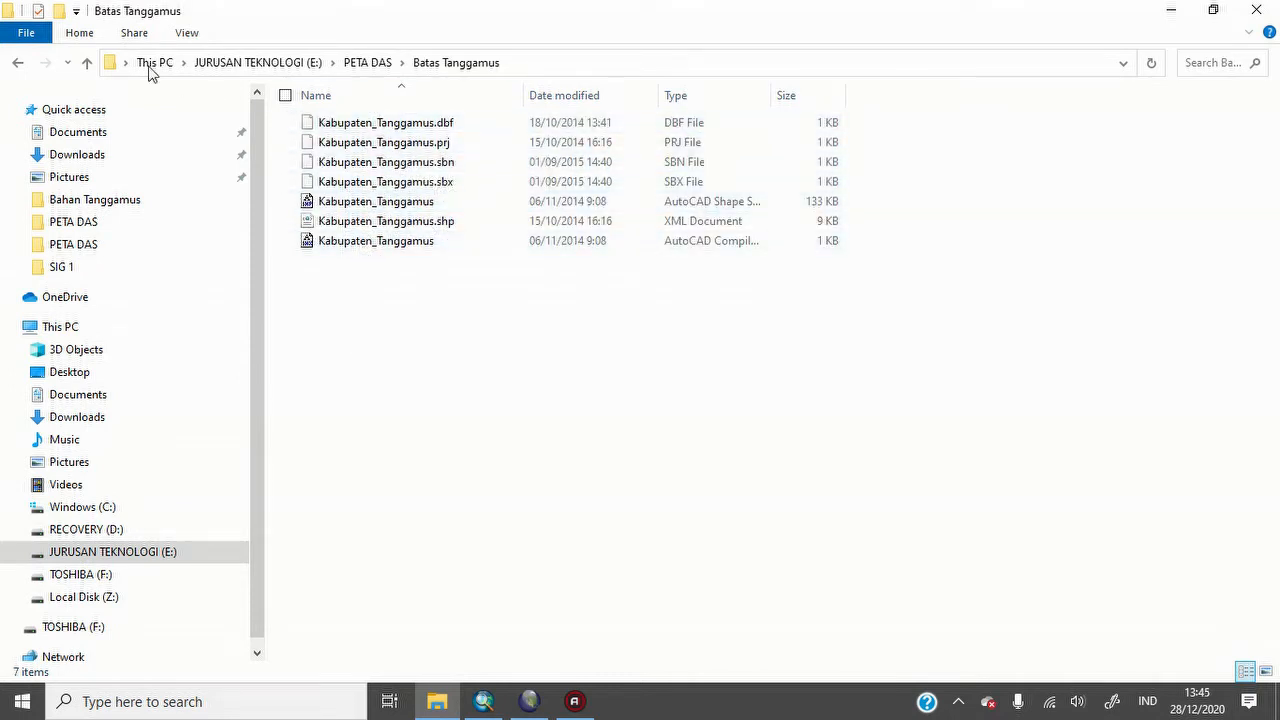
pyautogui.click(87, 62)
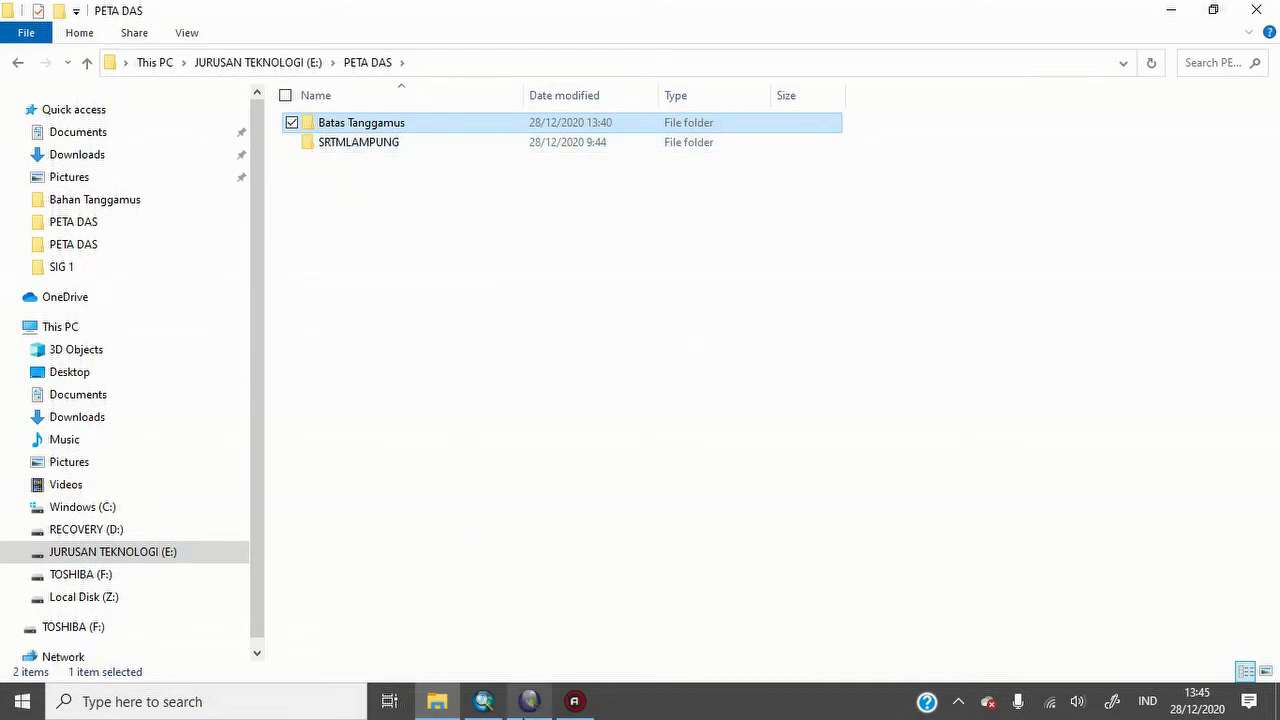
# - Switch to Global Mapper and bring up the dialog for opening data files
pyautogui.moveTo(530, 708)
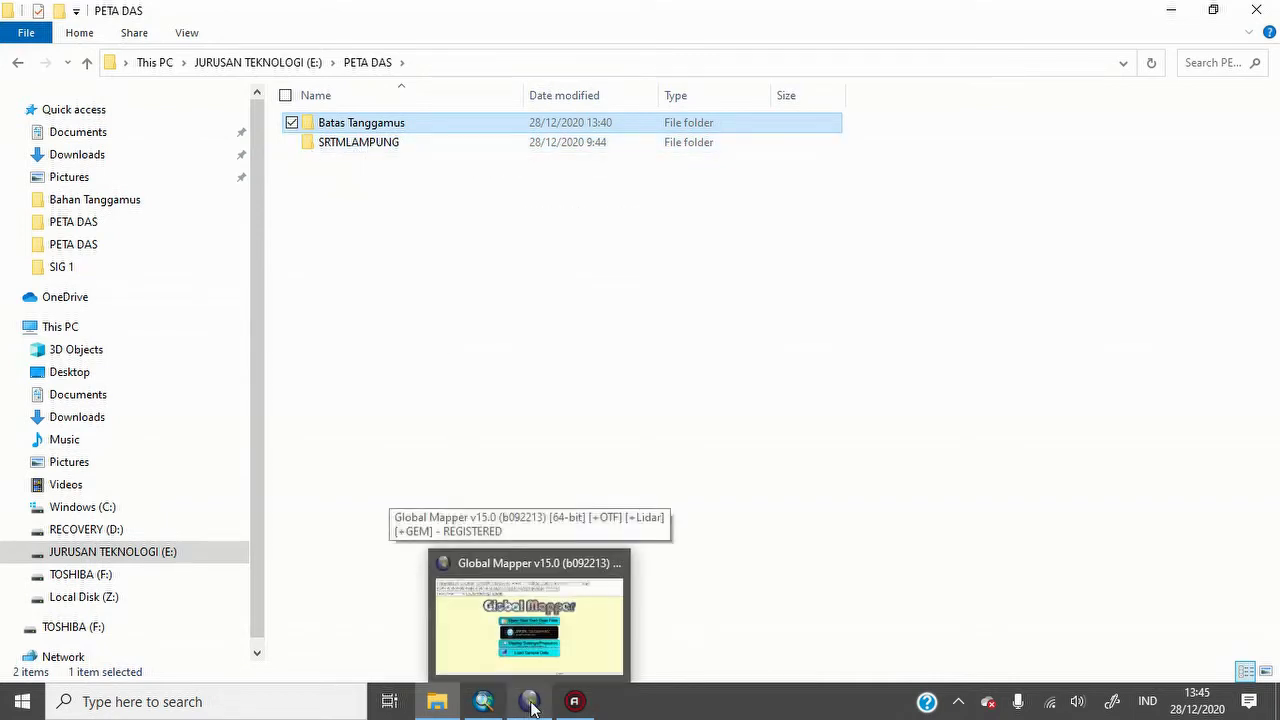
pyautogui.click(530, 705)
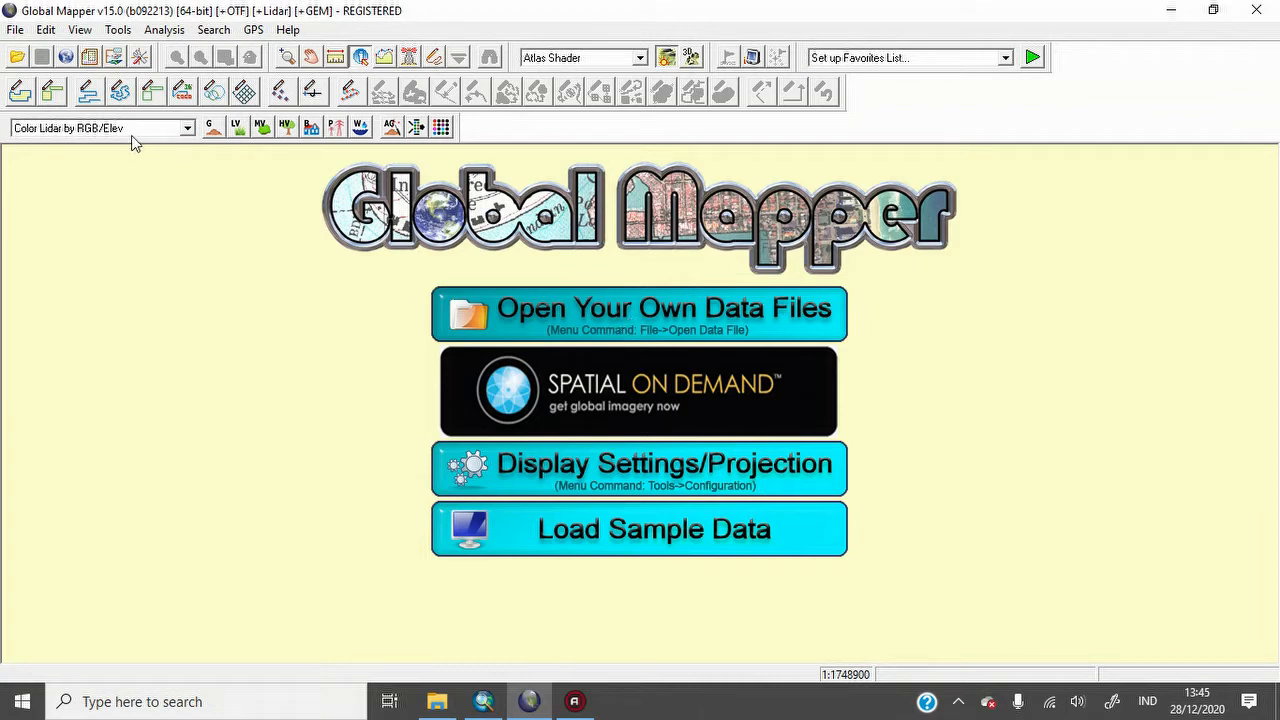
pyautogui.click(16, 58)
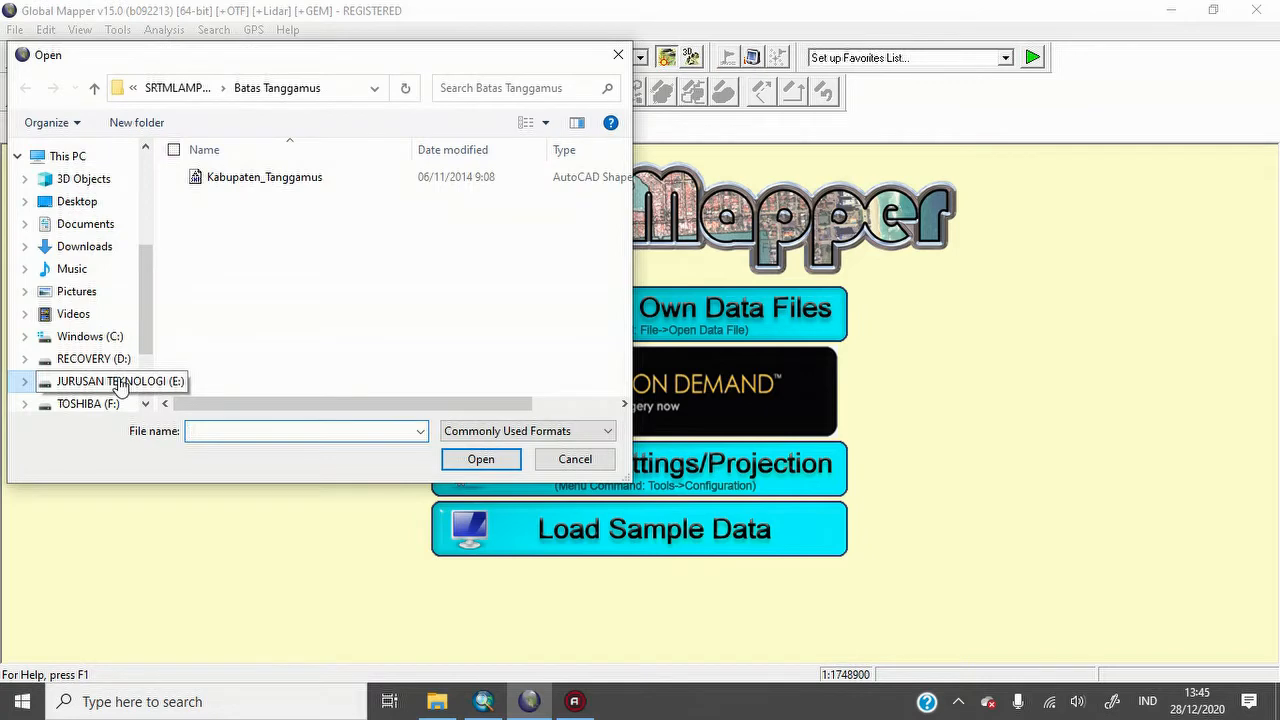
pyautogui.click(119, 377)
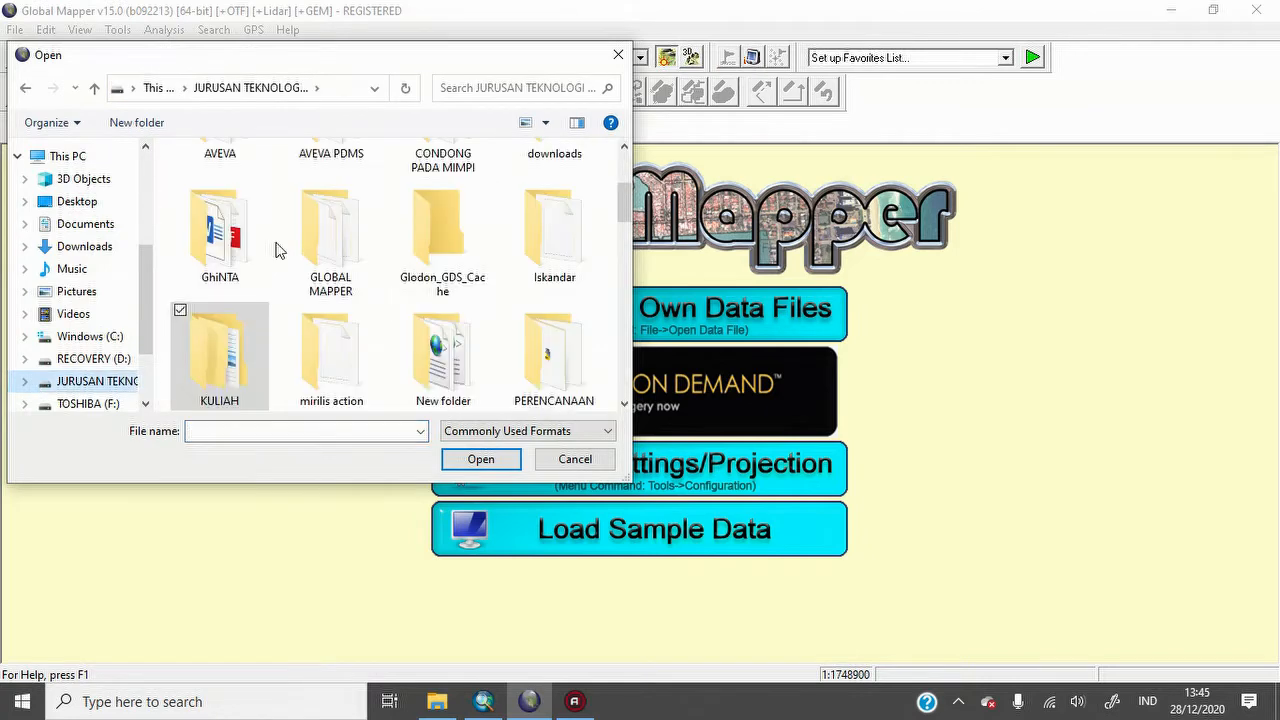
pyautogui.click(234, 375)
pyautogui.doubleClick(234, 375)
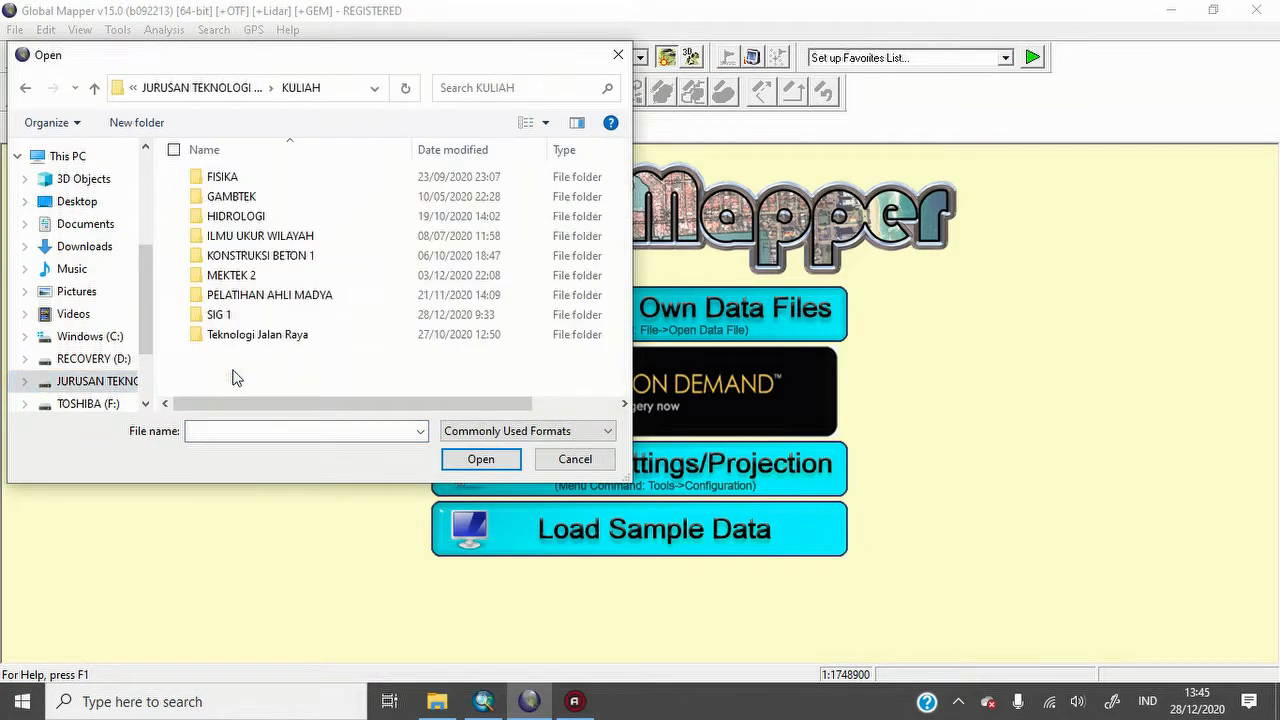
pyautogui.doubleClick(220, 318)
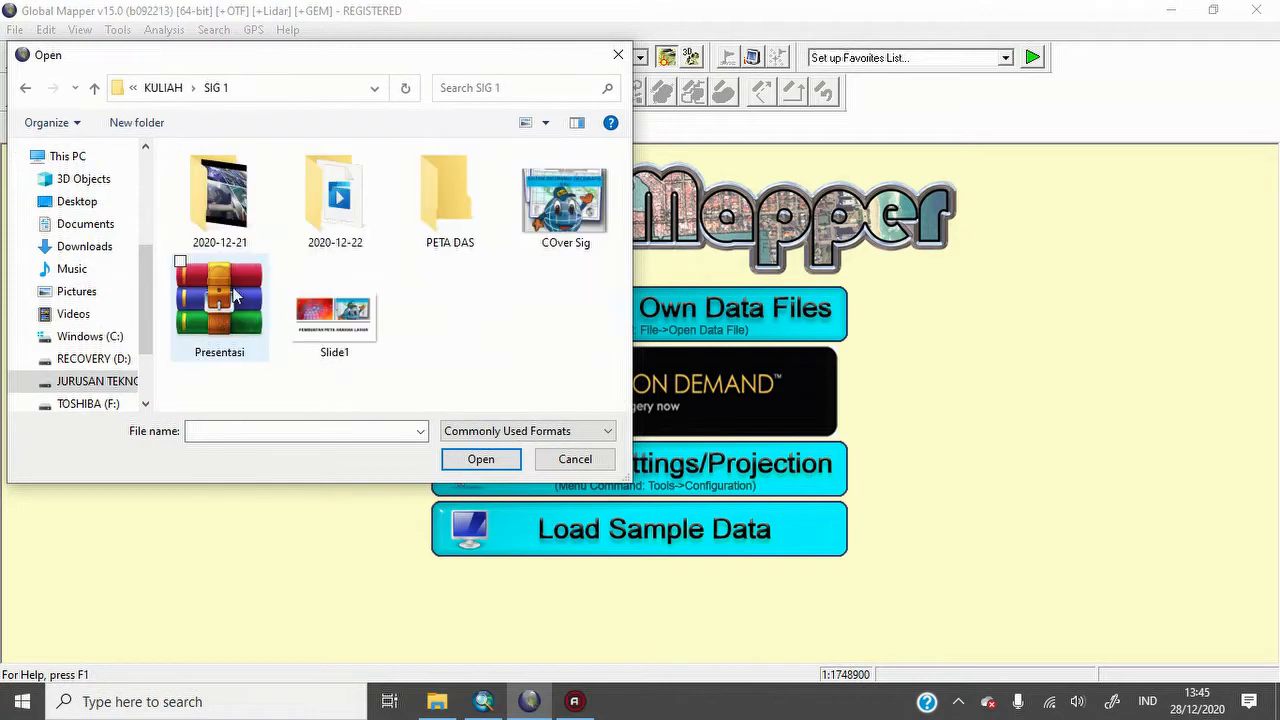
pyautogui.doubleClick(462, 214)
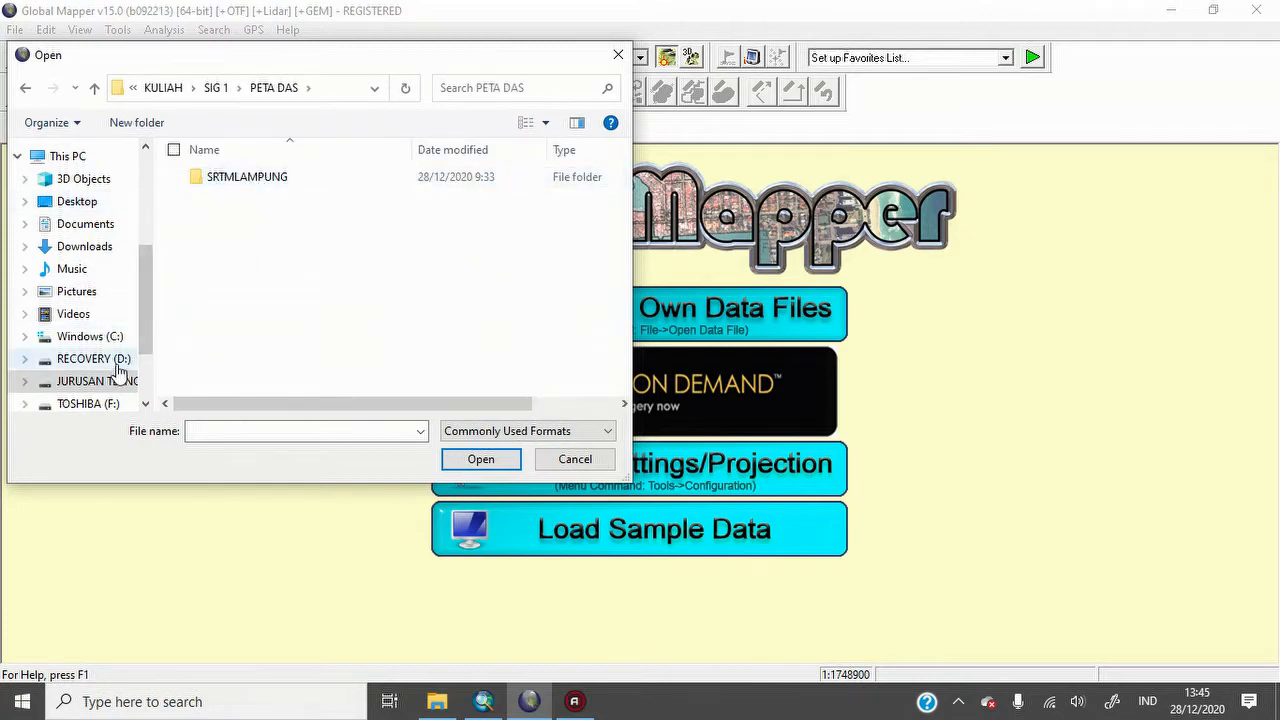
# - Load all six SRTM tiles, S05E103.hgt through S06E105.hgt, from the PETA DAS\SRTMLAMPUNG folder on drive E
pyautogui.click(90, 381)
pyautogui.scroll(-4, 458, 277)
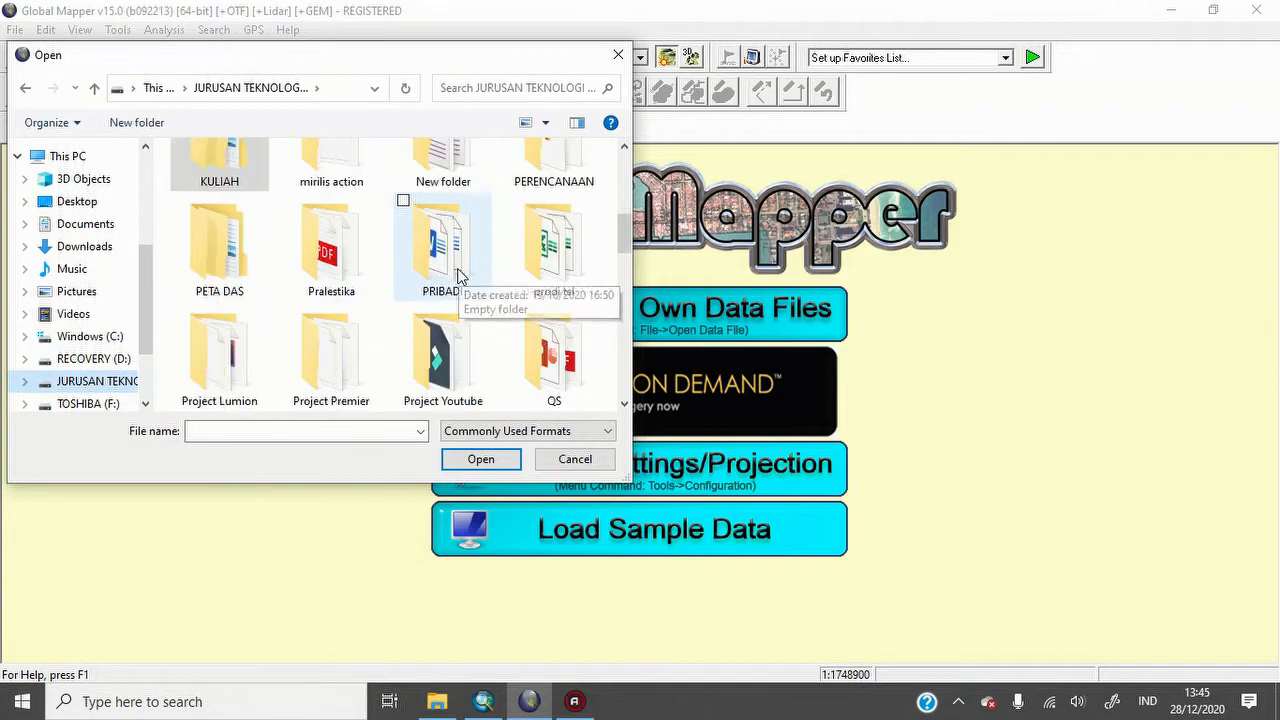
pyautogui.doubleClick(250, 252)
pyautogui.doubleClick(277, 196)
pyautogui.click(272, 197)
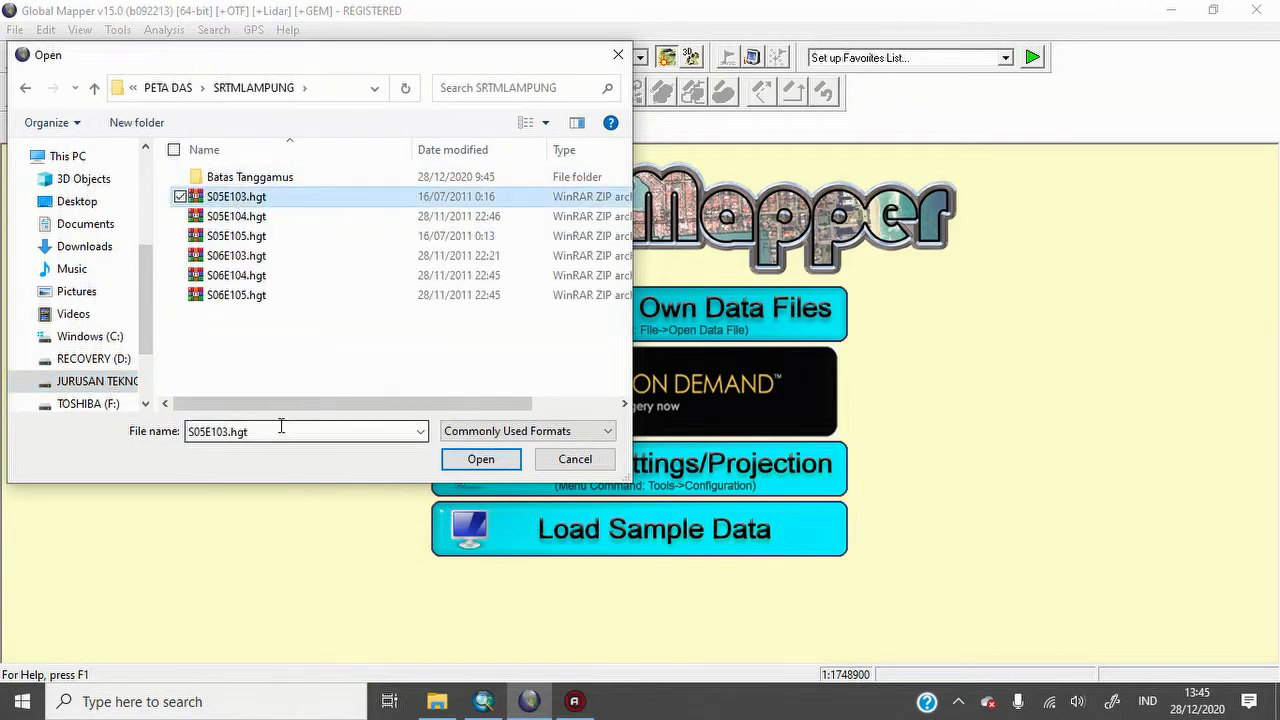
pyautogui.keyDown('shift'); pyautogui.click(229, 296); pyautogui.keyUp('shift')
pyautogui.click(490, 462)
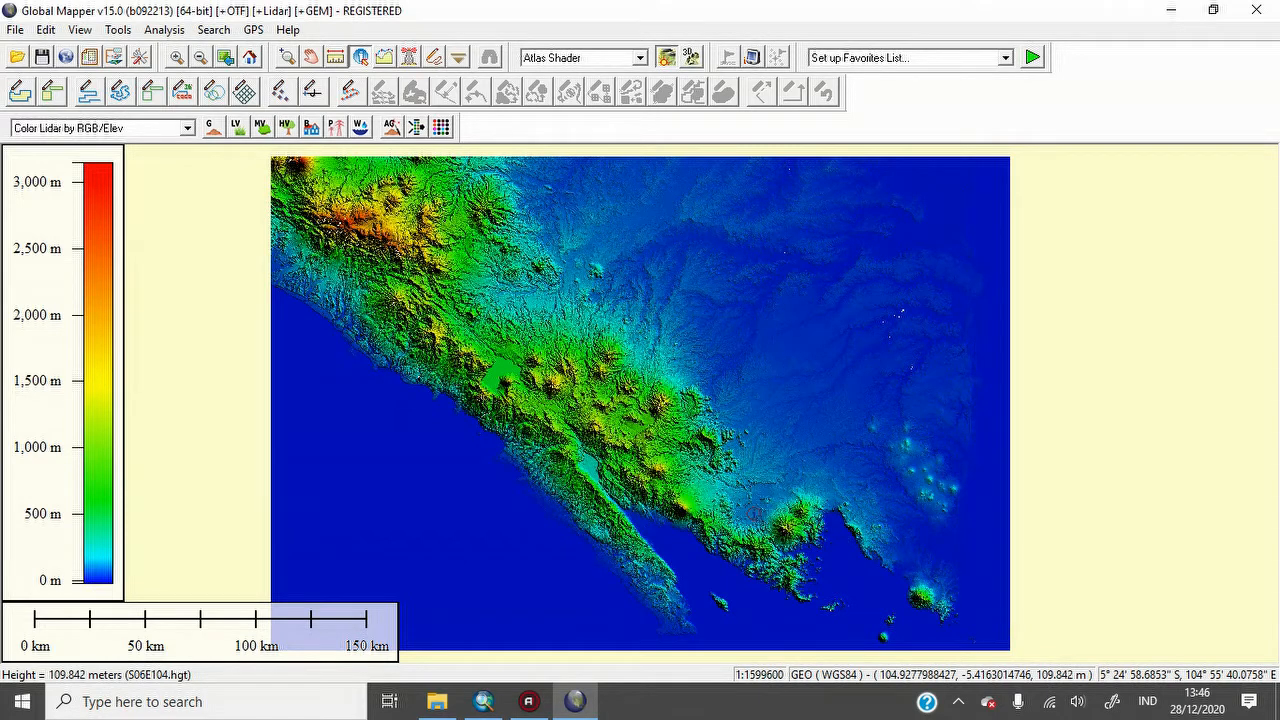
# - Configure the map projection as UTM, zone -48 Southern Hemisphere, with the WGS84 datum and planar units in meters
pyautogui.click(118, 30)
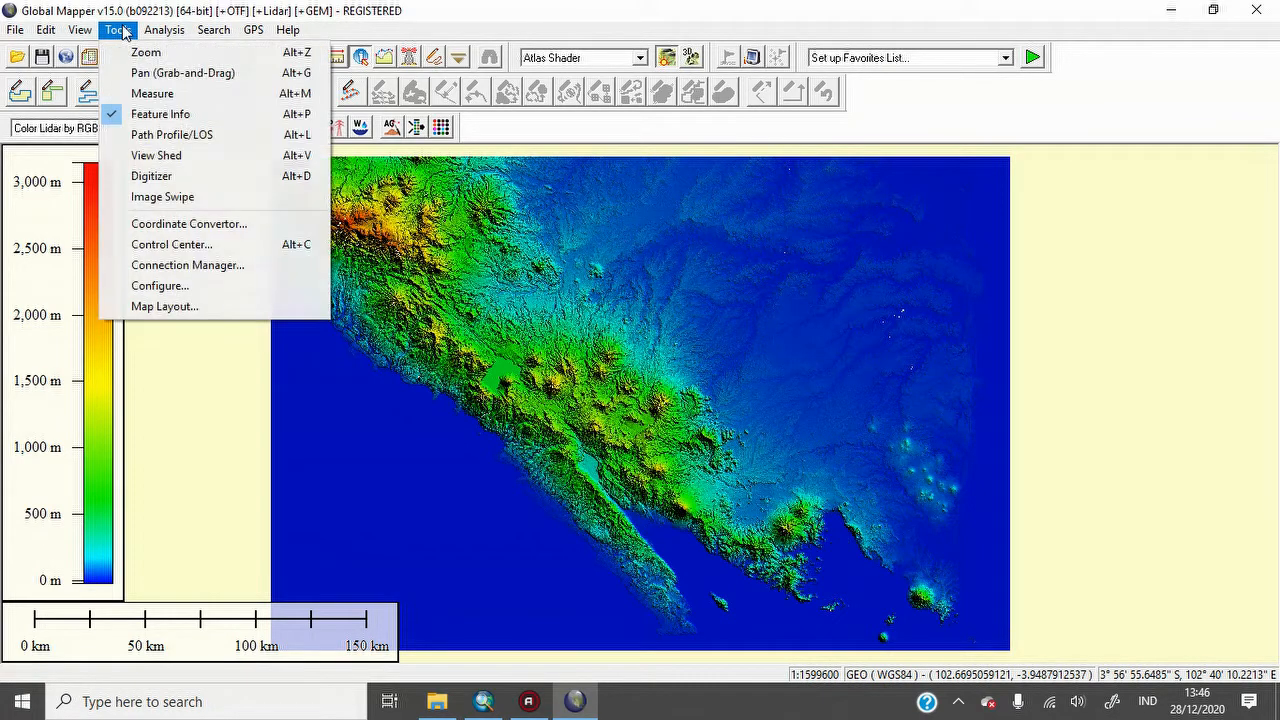
pyautogui.click(160, 286)
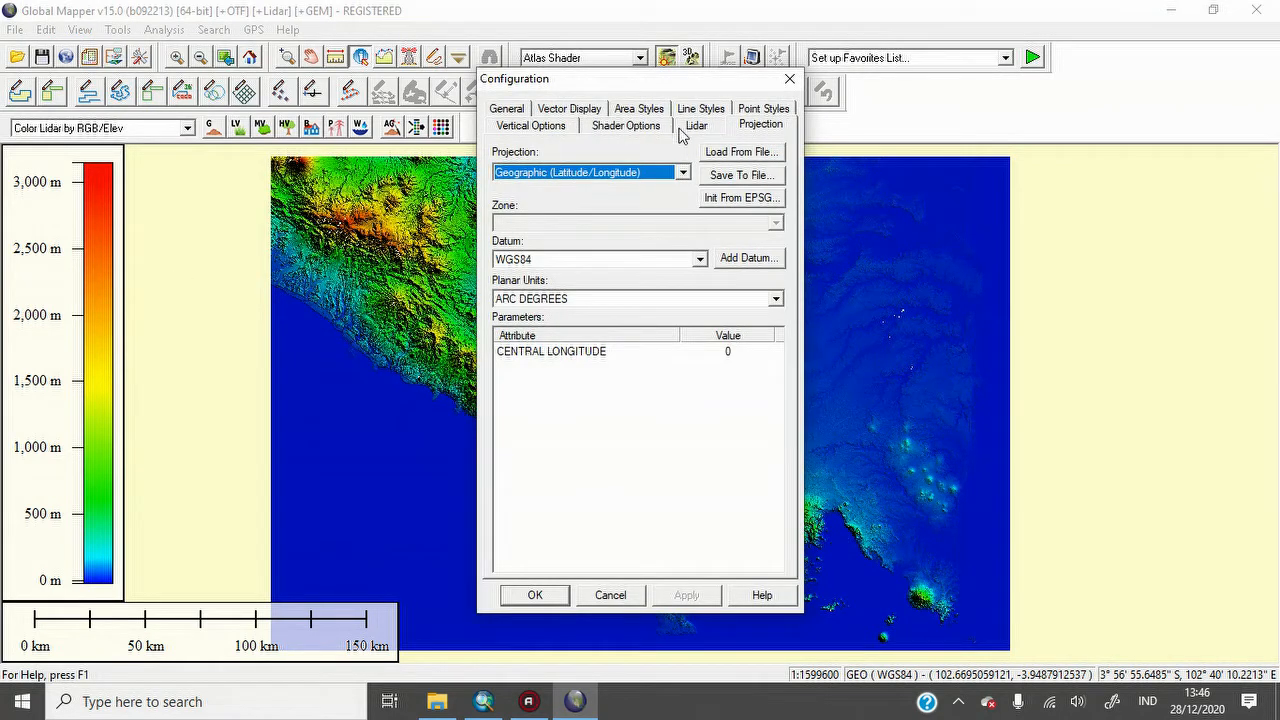
pyautogui.click(762, 128)
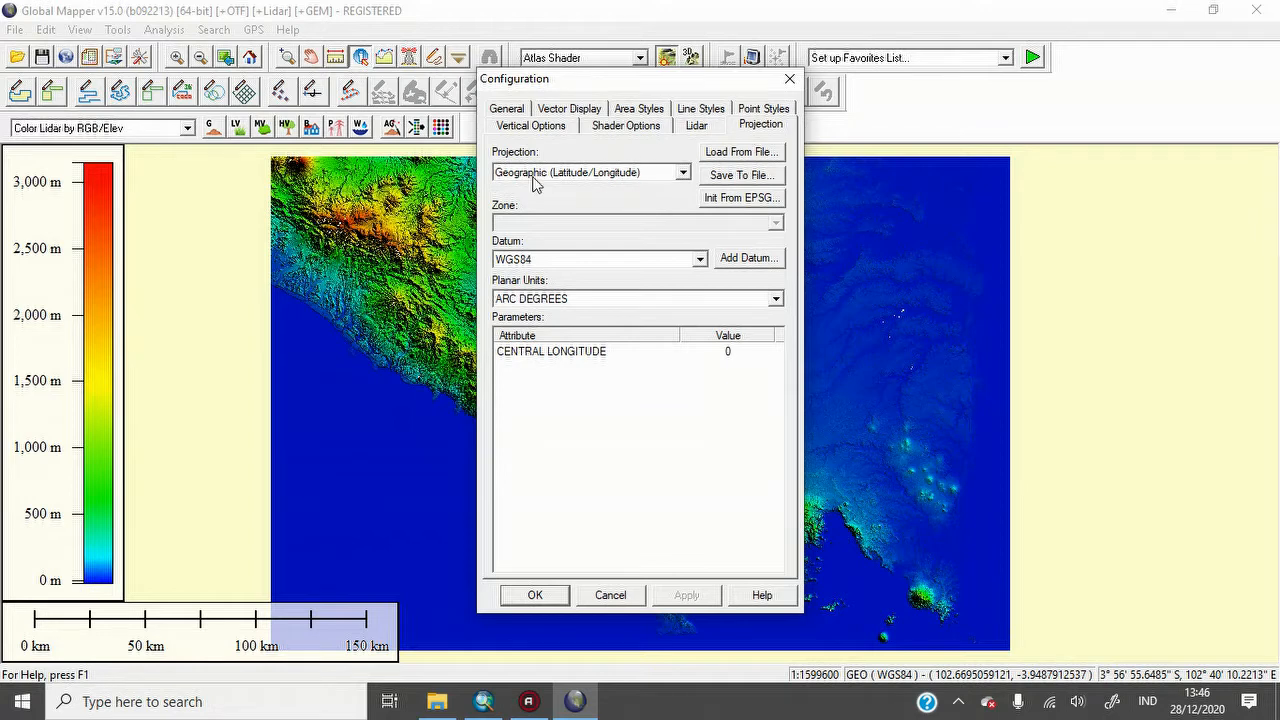
pyautogui.click(685, 174)
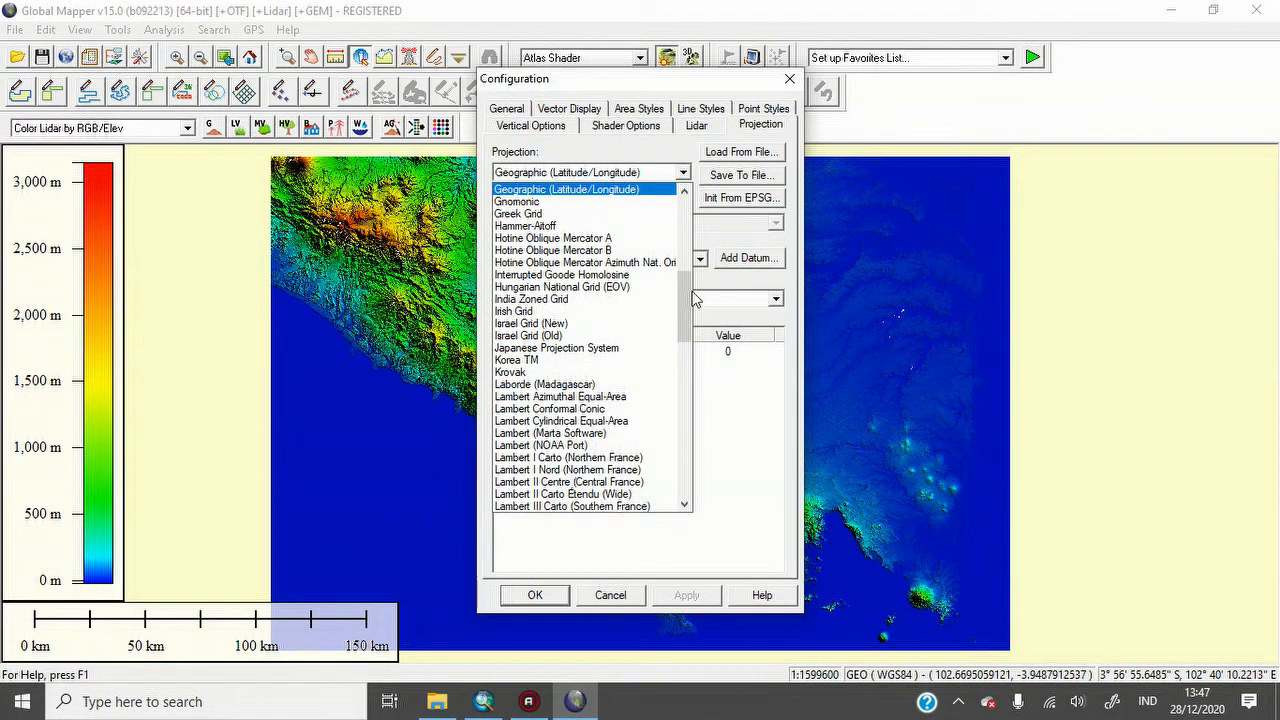
pyautogui.click(685, 420)
pyautogui.scroll(-4, 686, 420)
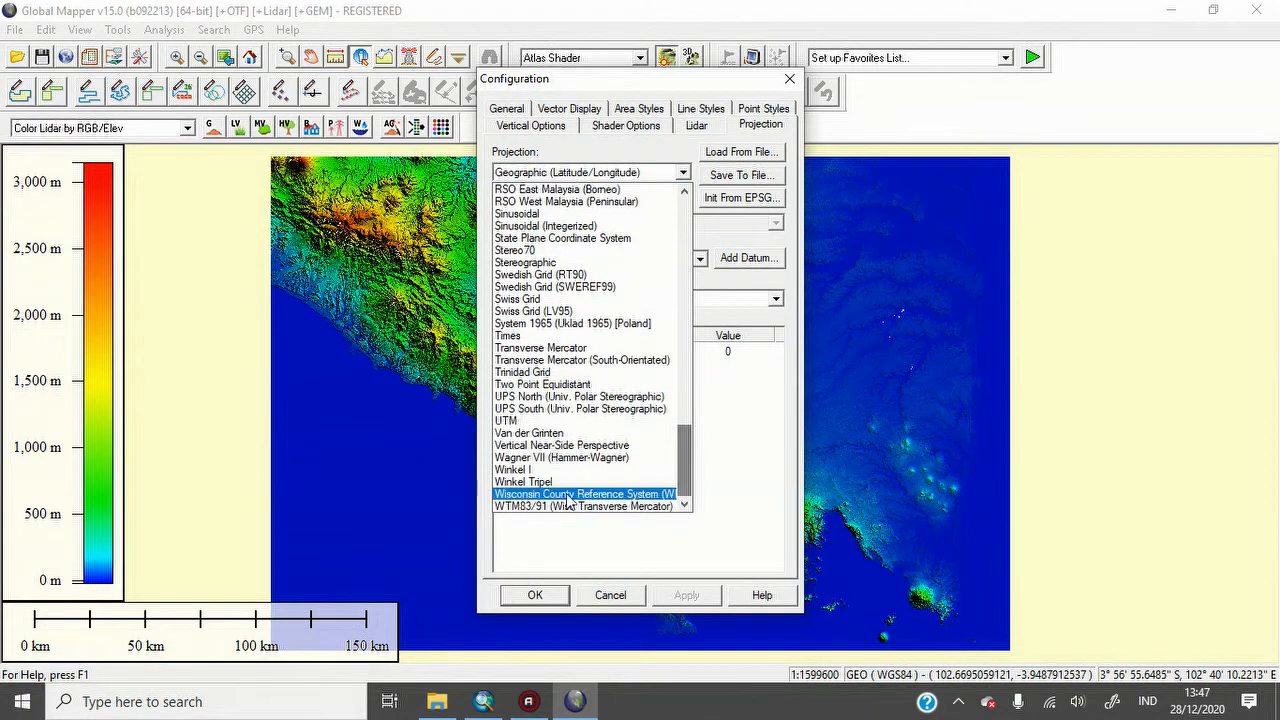
pyautogui.click(538, 420)
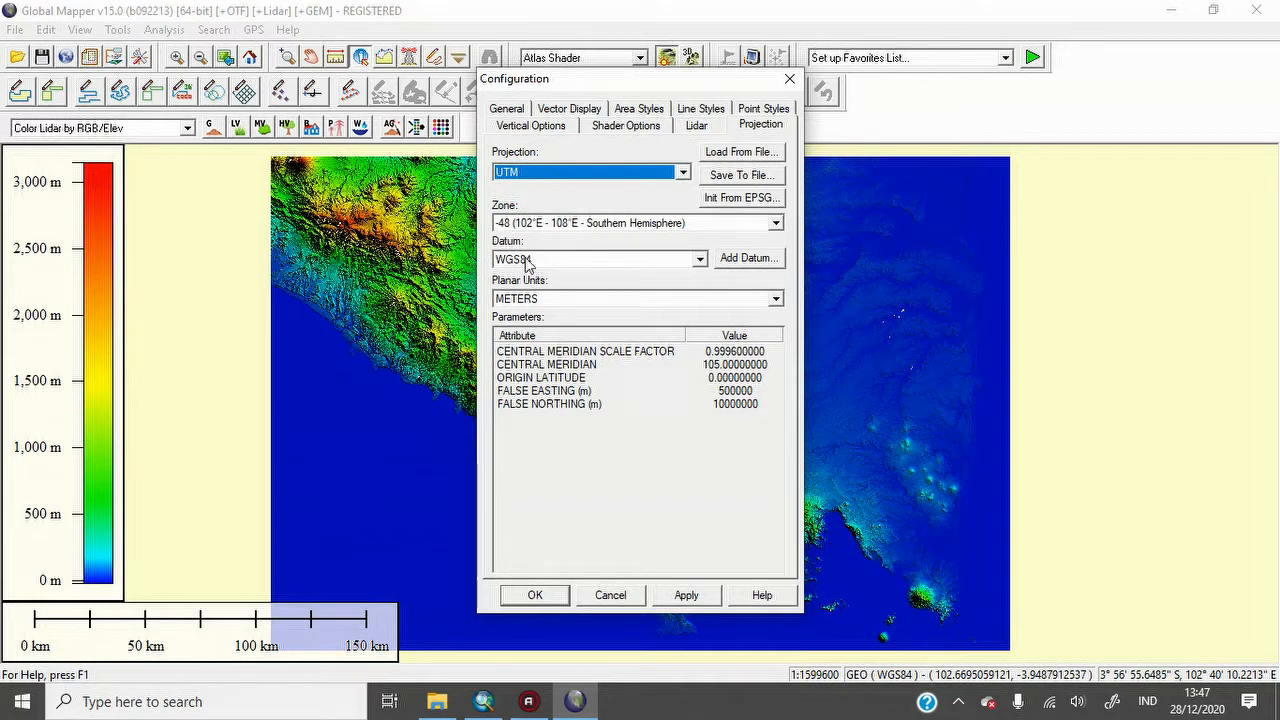
pyautogui.click(688, 596)
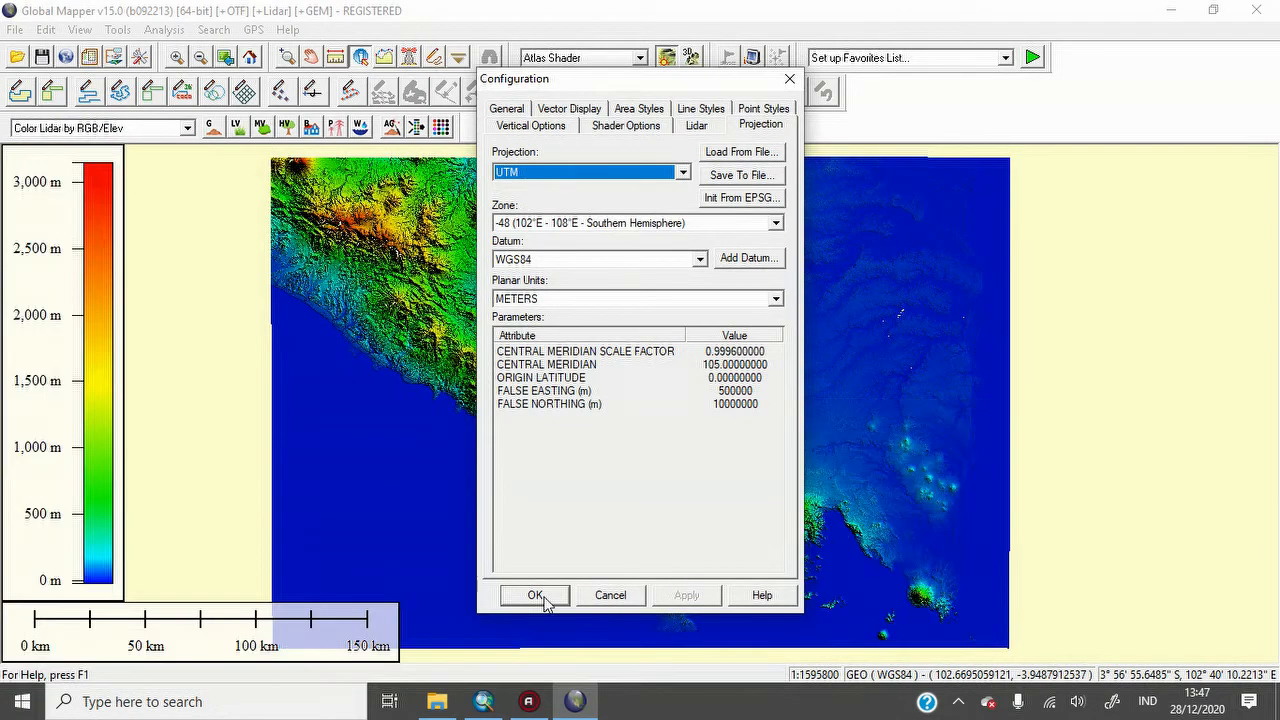
pyautogui.click(535, 596)
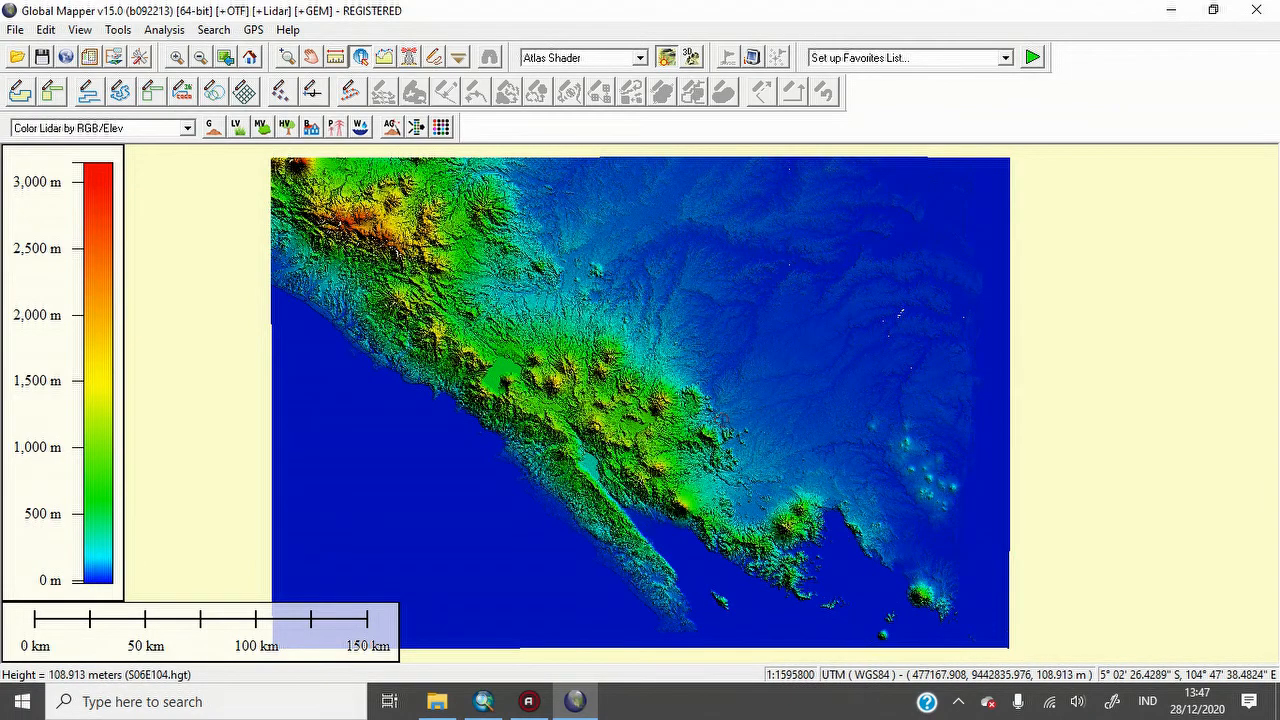
# - Load the Kabupaten_Tanggamus boundary shapefile from the Batas Tanggamus folder over the elevation data
pyautogui.click(17, 57)
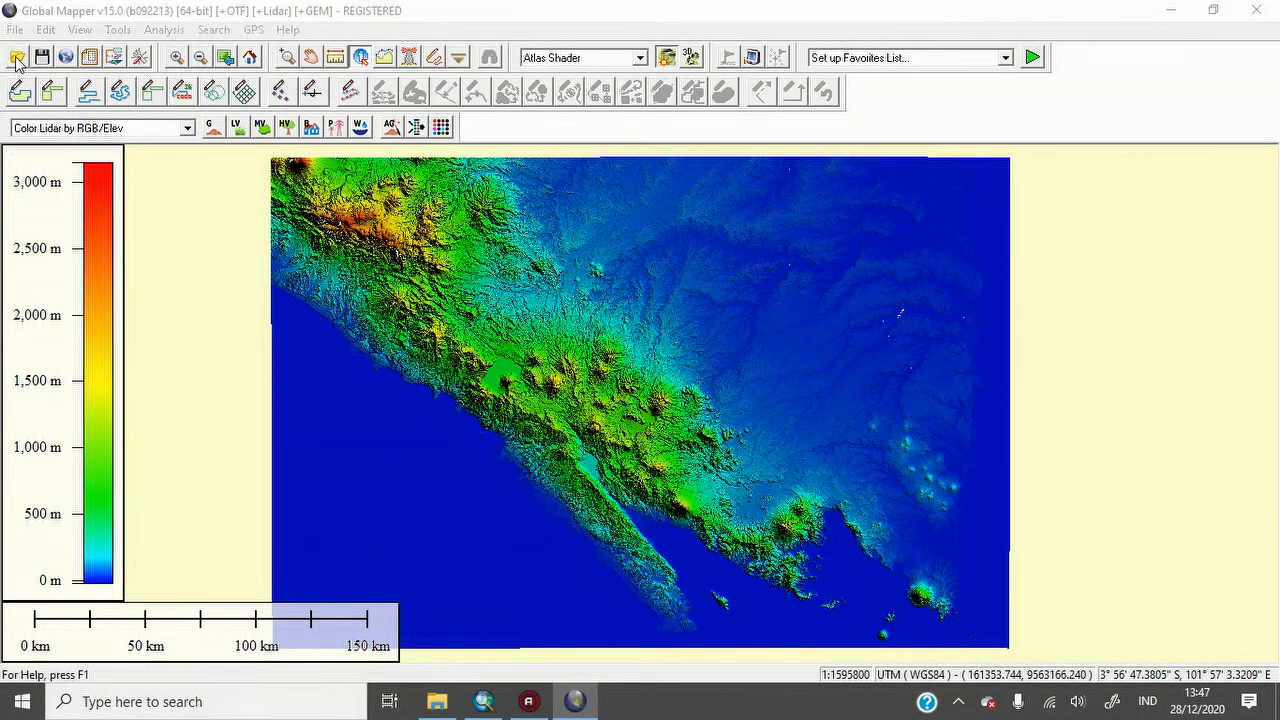
pyautogui.doubleClick(246, 177)
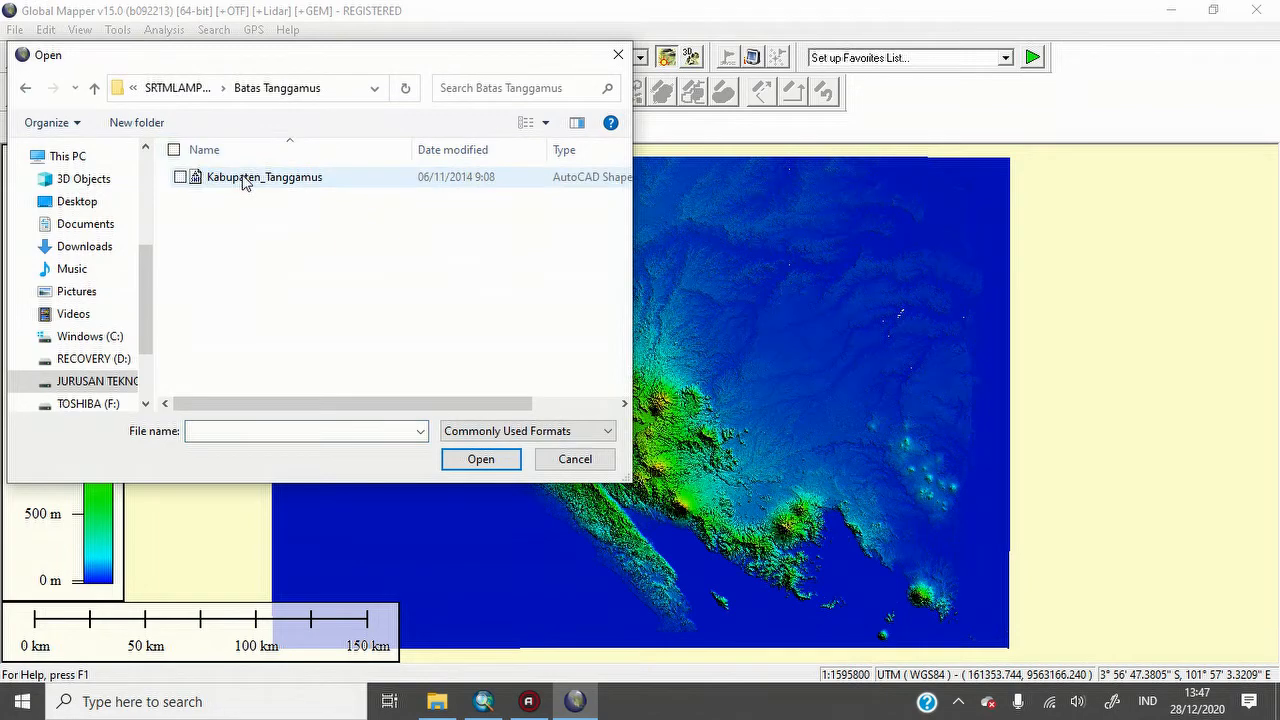
pyautogui.click(243, 180)
pyautogui.click(471, 459)
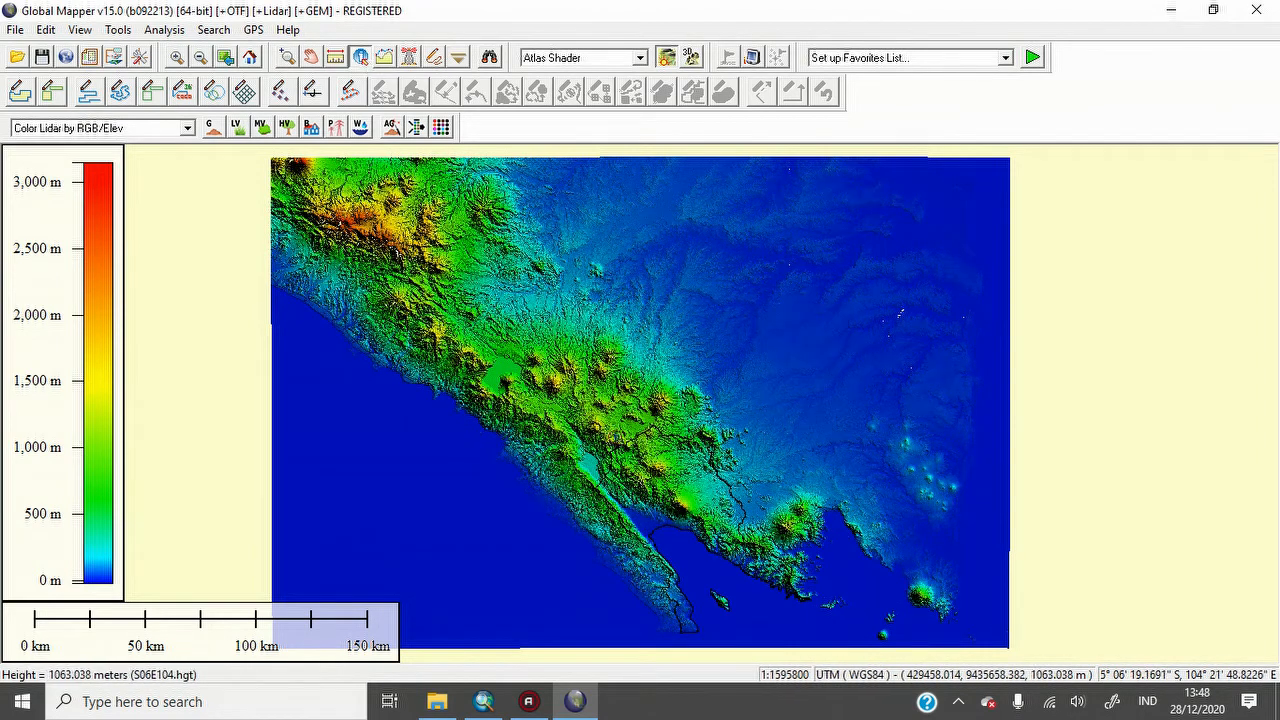
# - Select the Tanggamus regency boundary area on the map
pyautogui.click(675, 480)
pyautogui.click(293, 55)
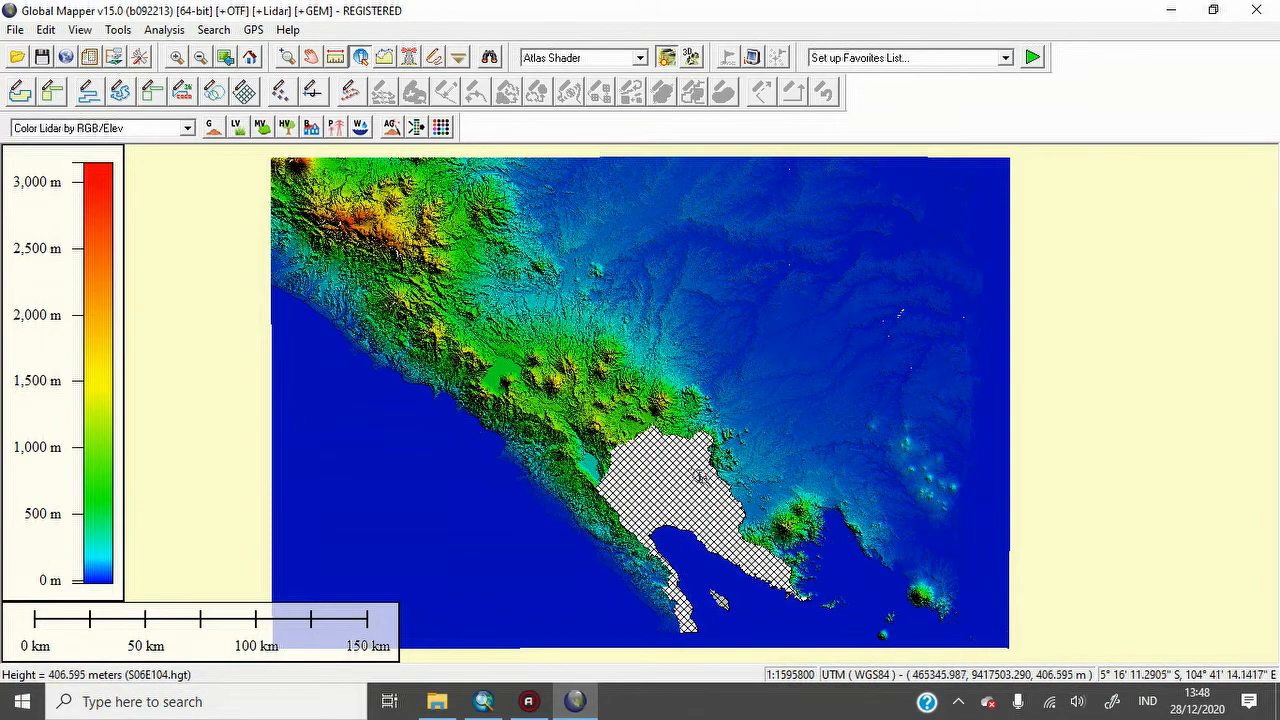
pyautogui.click(672, 487)
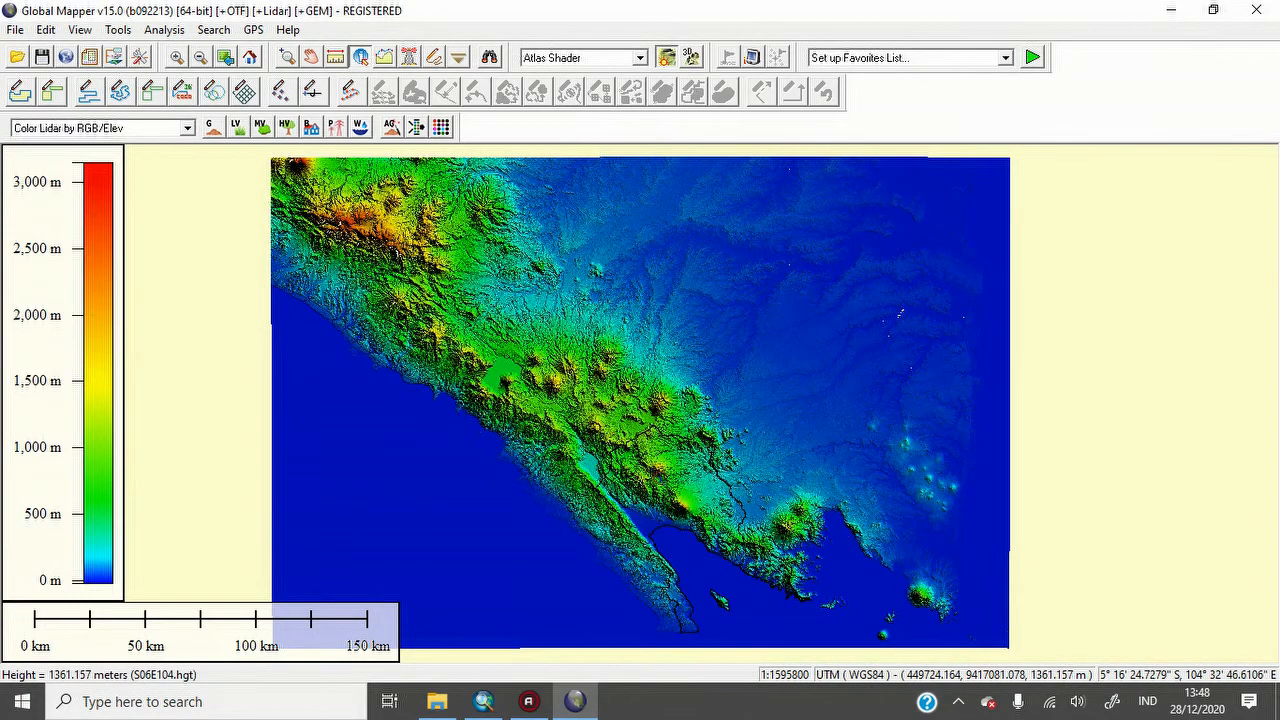
pyautogui.click(290, 54)
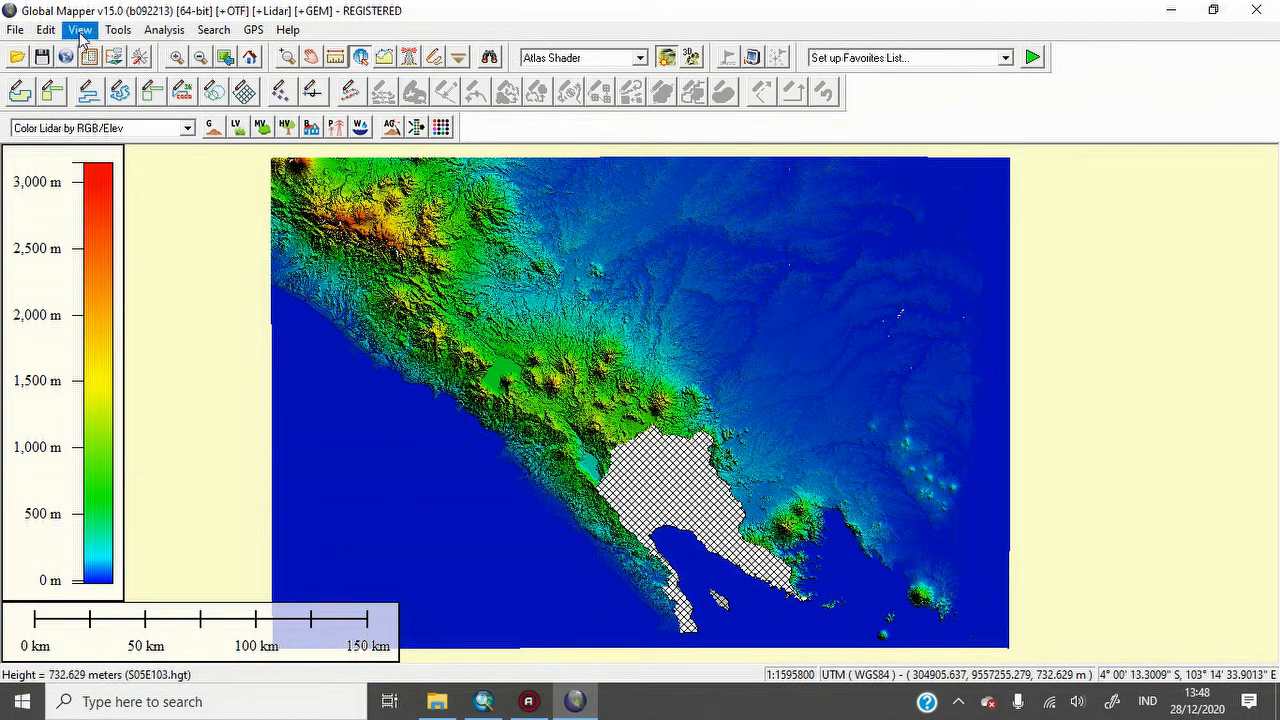
# - Set up an Arc ASCII Grid elevation export with its bounds cropped to the selected area feature
pyautogui.click(15, 30)
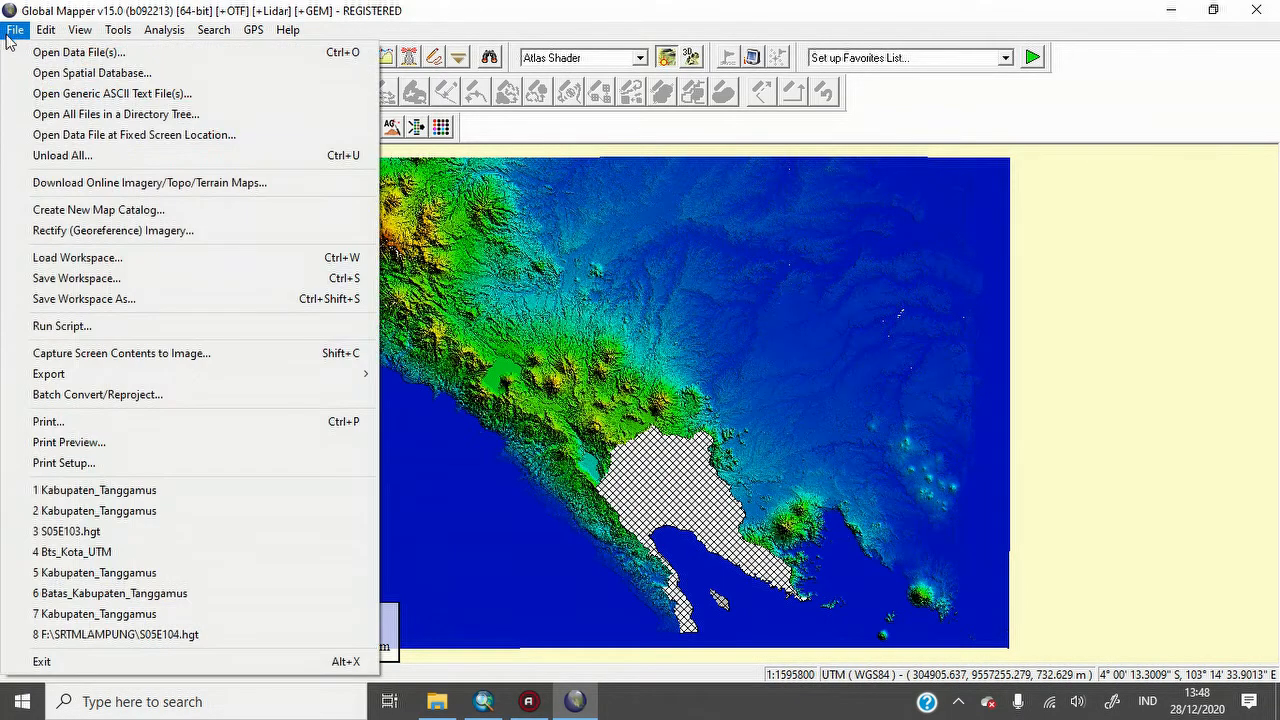
pyautogui.moveTo(113, 376)
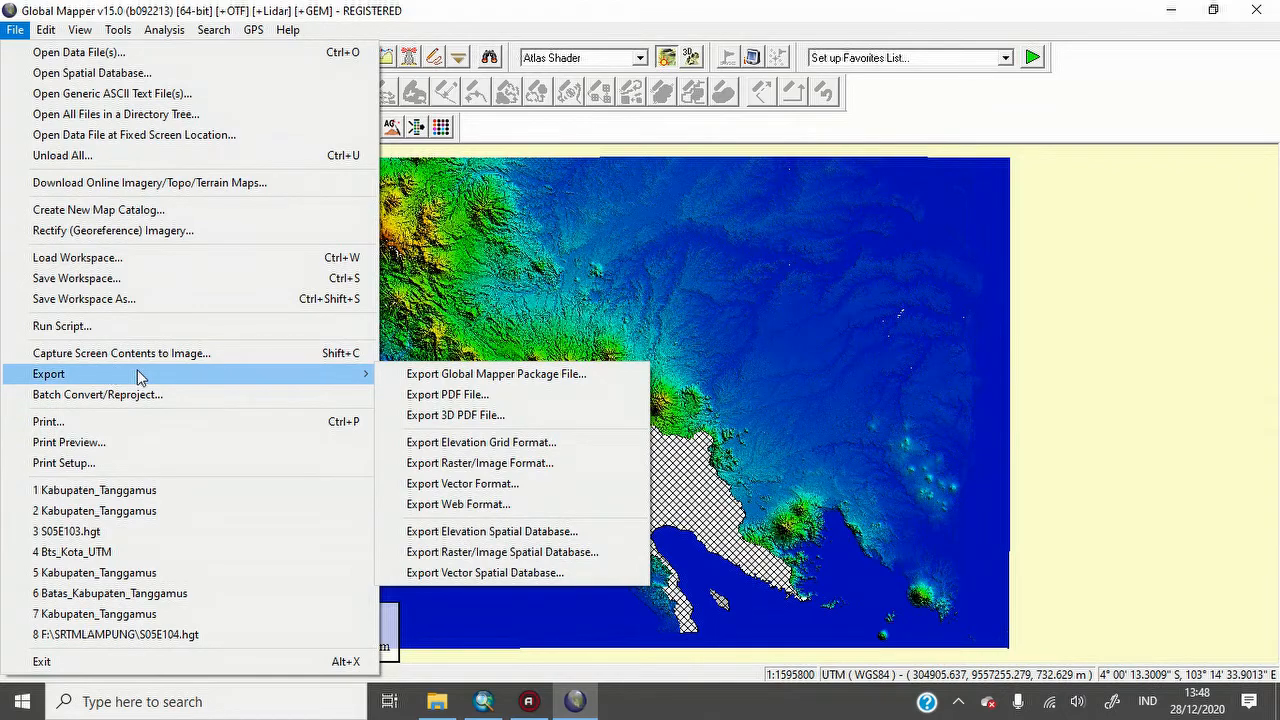
pyautogui.click(543, 447)
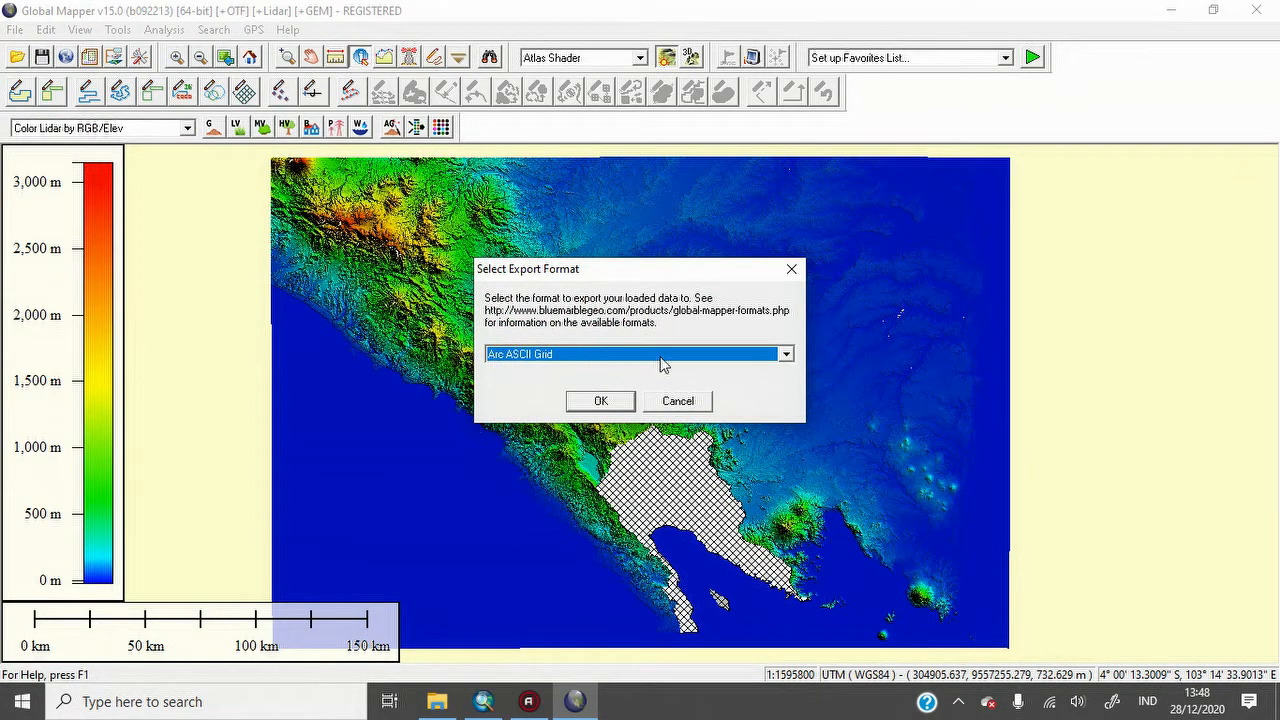
pyautogui.click(601, 403)
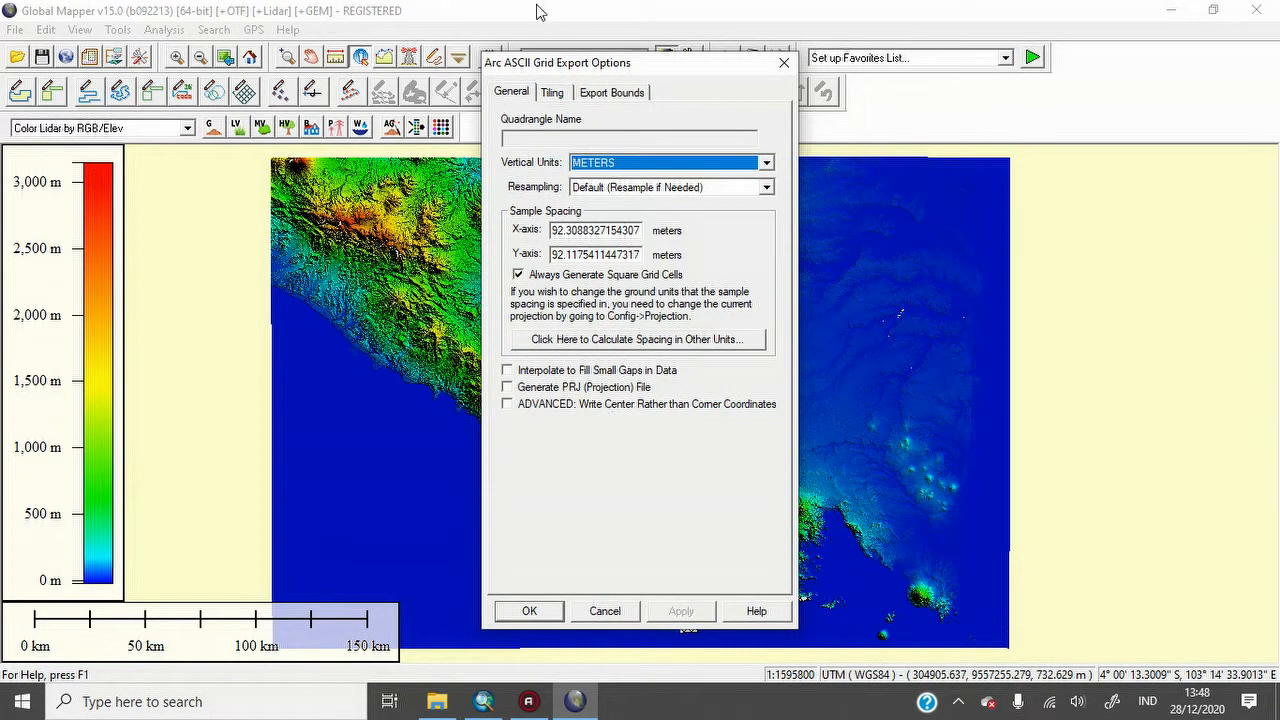
pyautogui.click(622, 94)
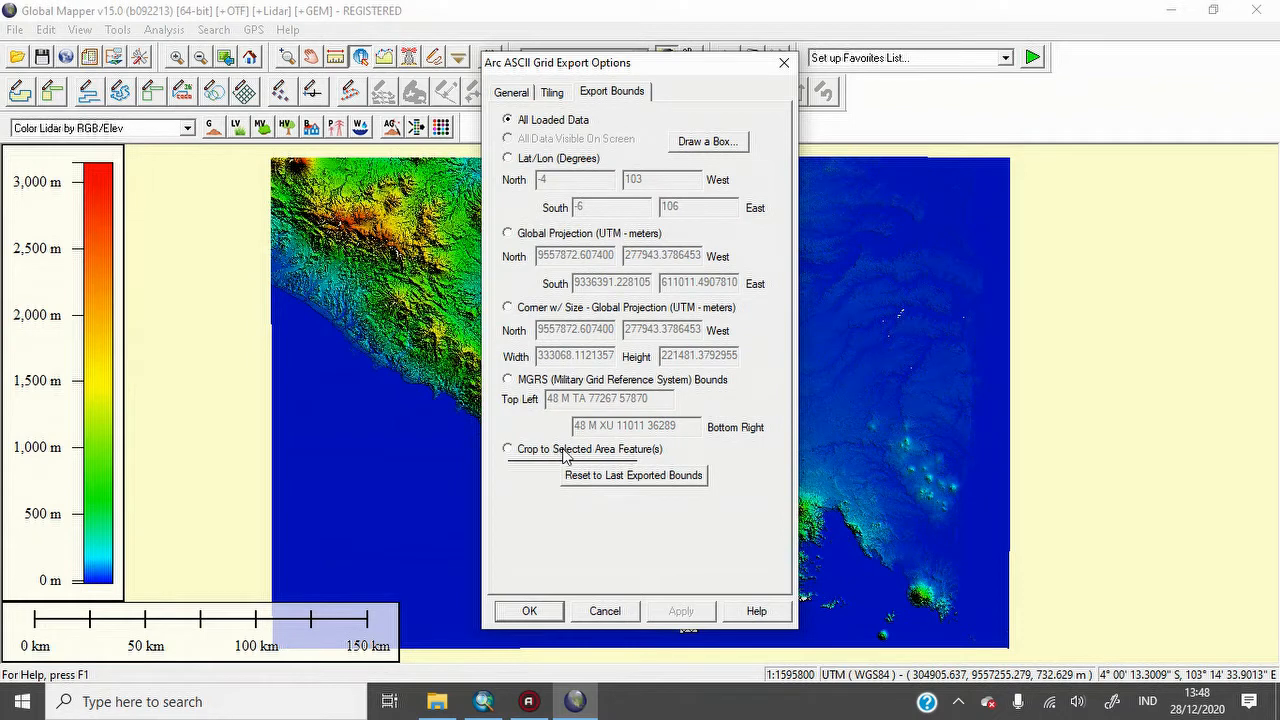
pyautogui.moveTo(690, 64); pyautogui.dragTo(493, 58)
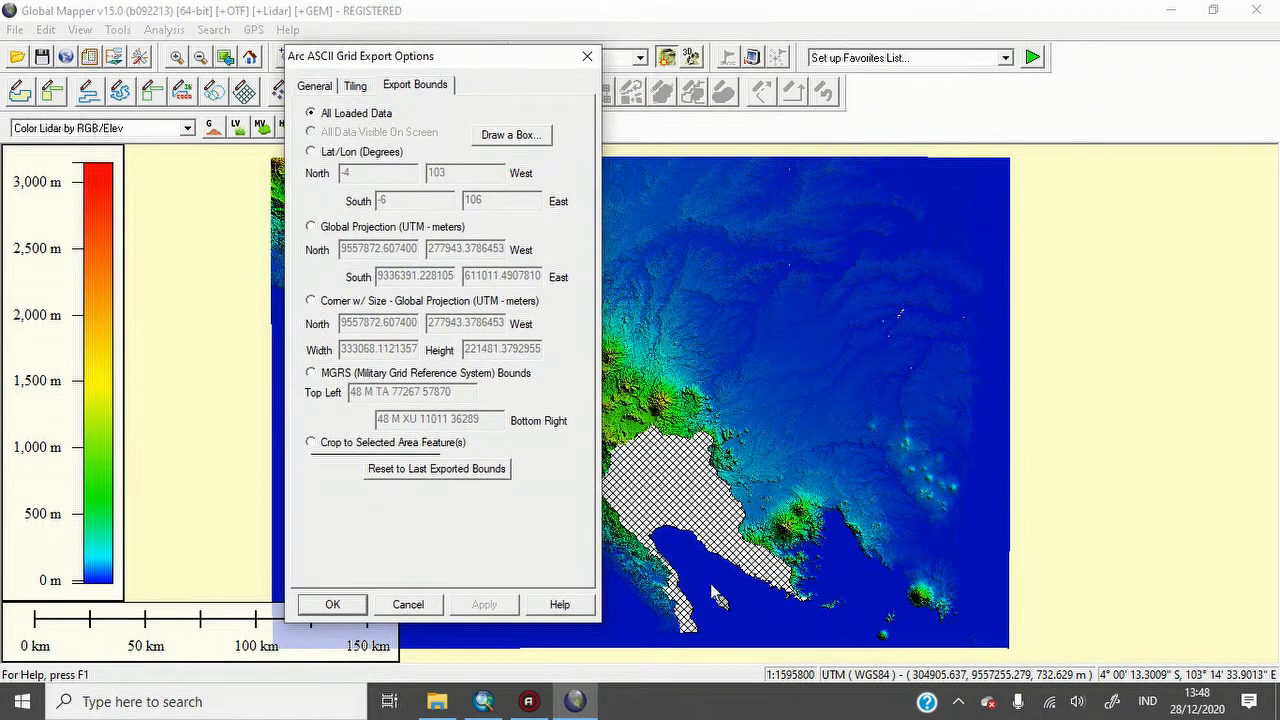
pyautogui.click(347, 446)
# - Export the cropped grid as TANGGAMUS2 into the KULIAH\SIG 1\PETA DAS folder
pyautogui.click(330, 604)
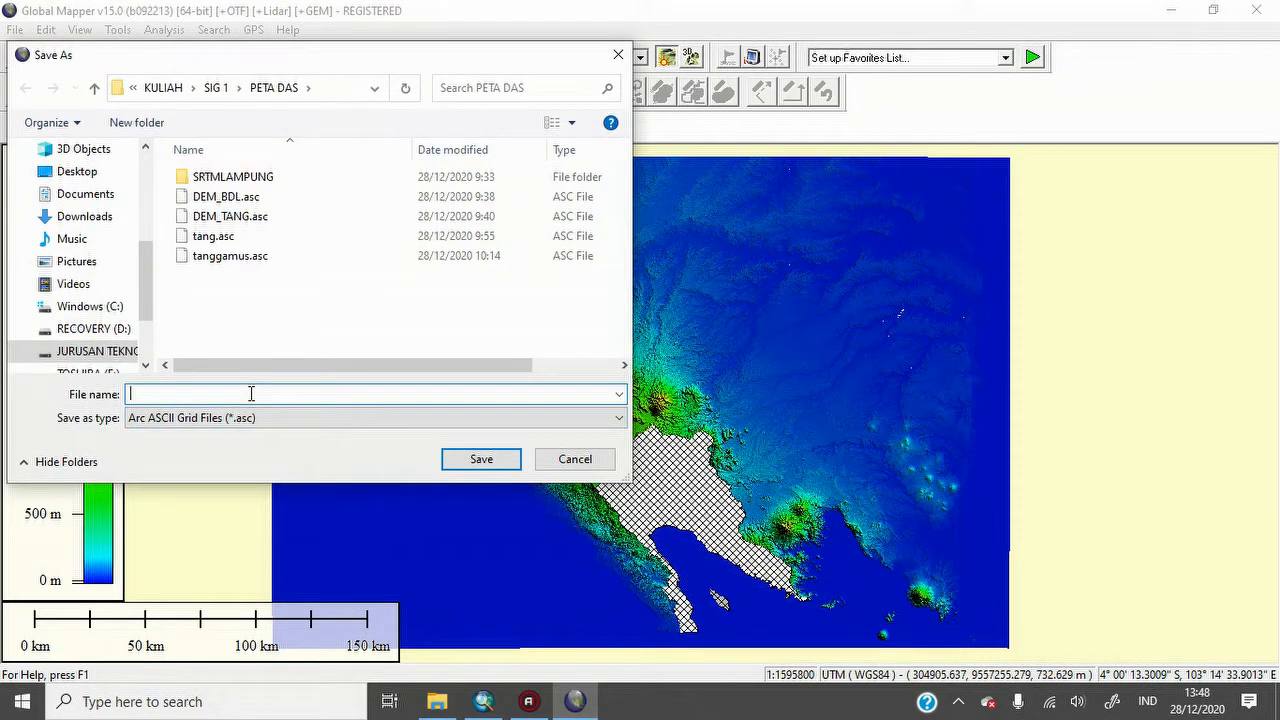
pyautogui.write('TANGGAMUS')
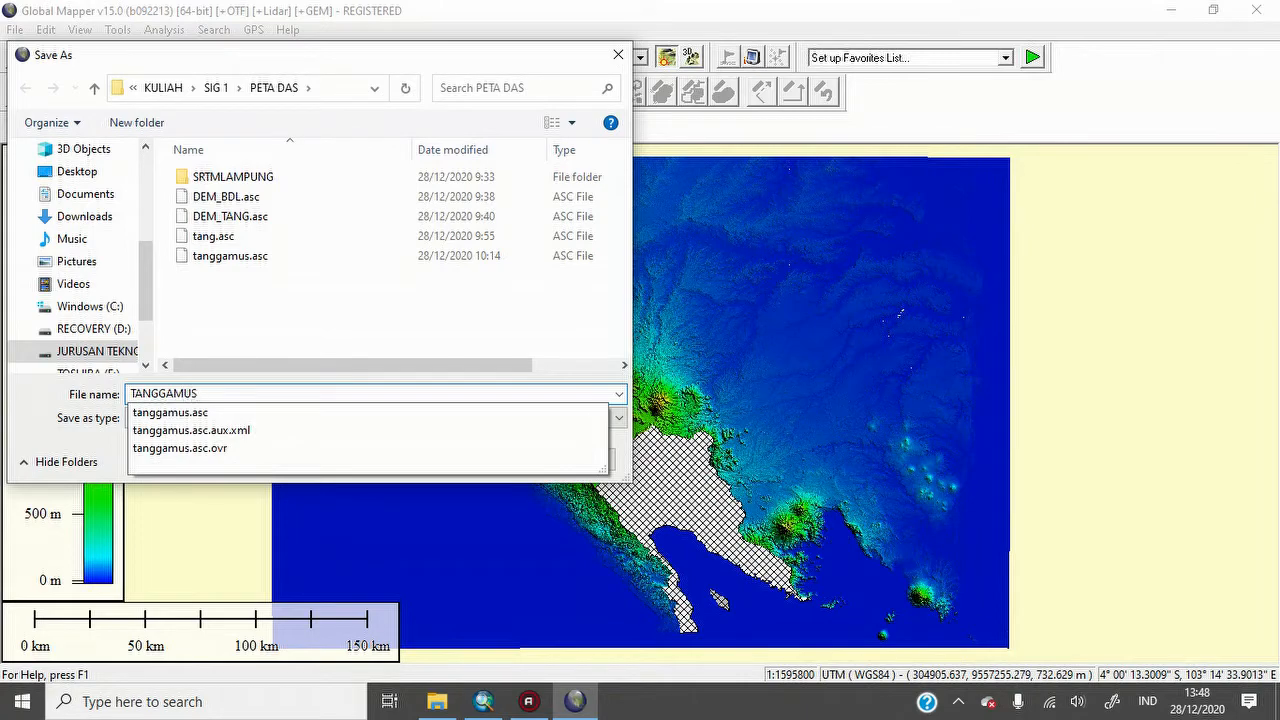
pyautogui.write('2')
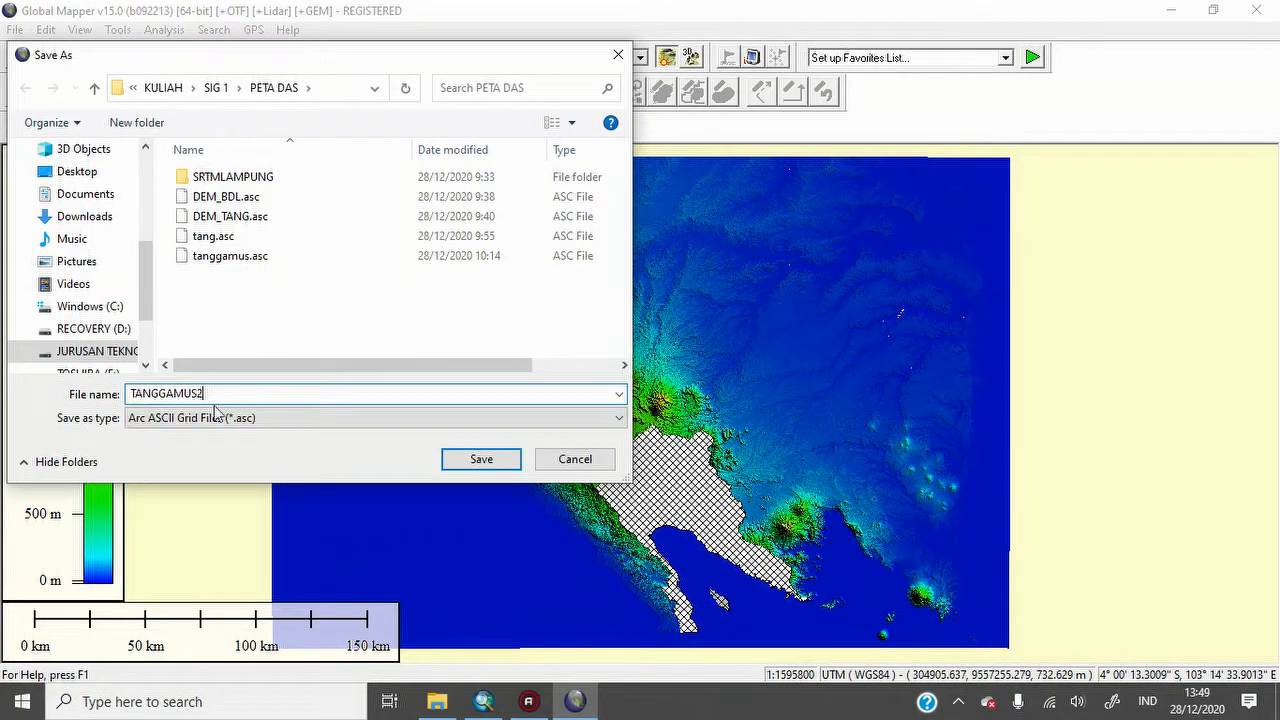
pyautogui.click(481, 466)
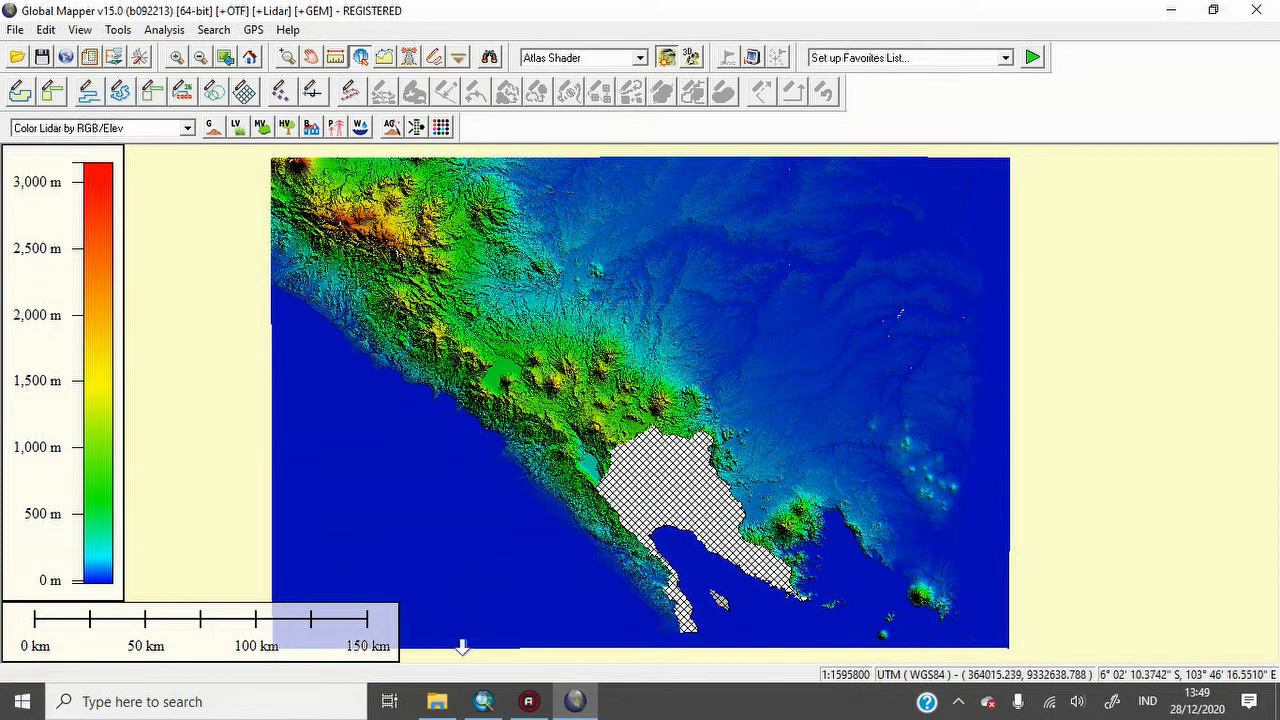
# - Switch to ArcMap and add TANGGAMUS2.asc from E:\KULIAH\SIG 1\PETA DAS, building its pyramids and accepting the missing spatial reference
pyautogui.click(578, 703)
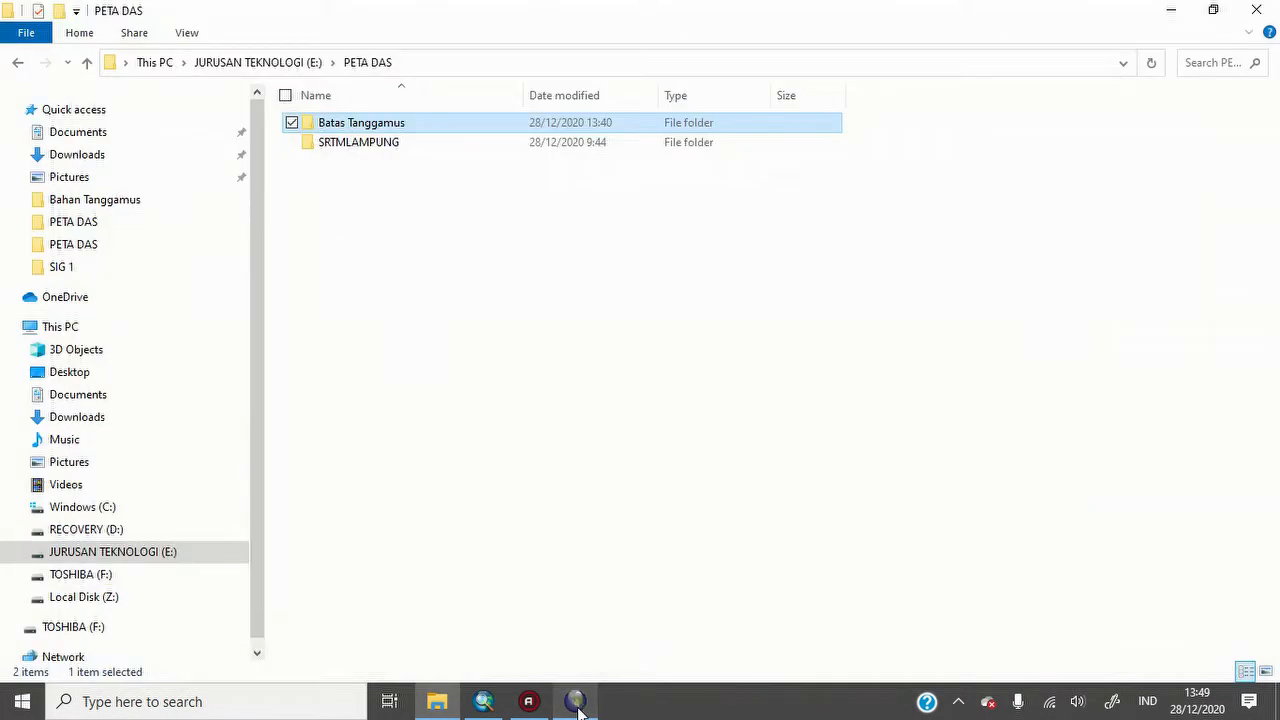
pyautogui.click(483, 703)
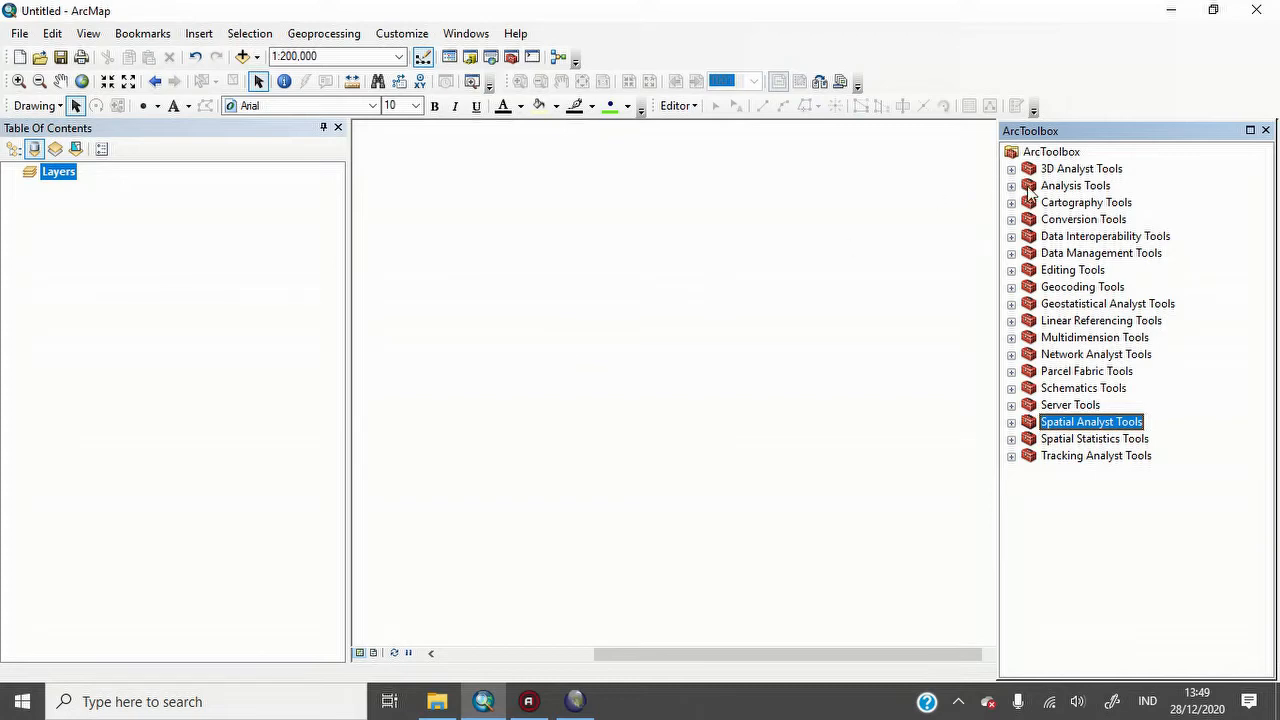
pyautogui.click(1011, 220)
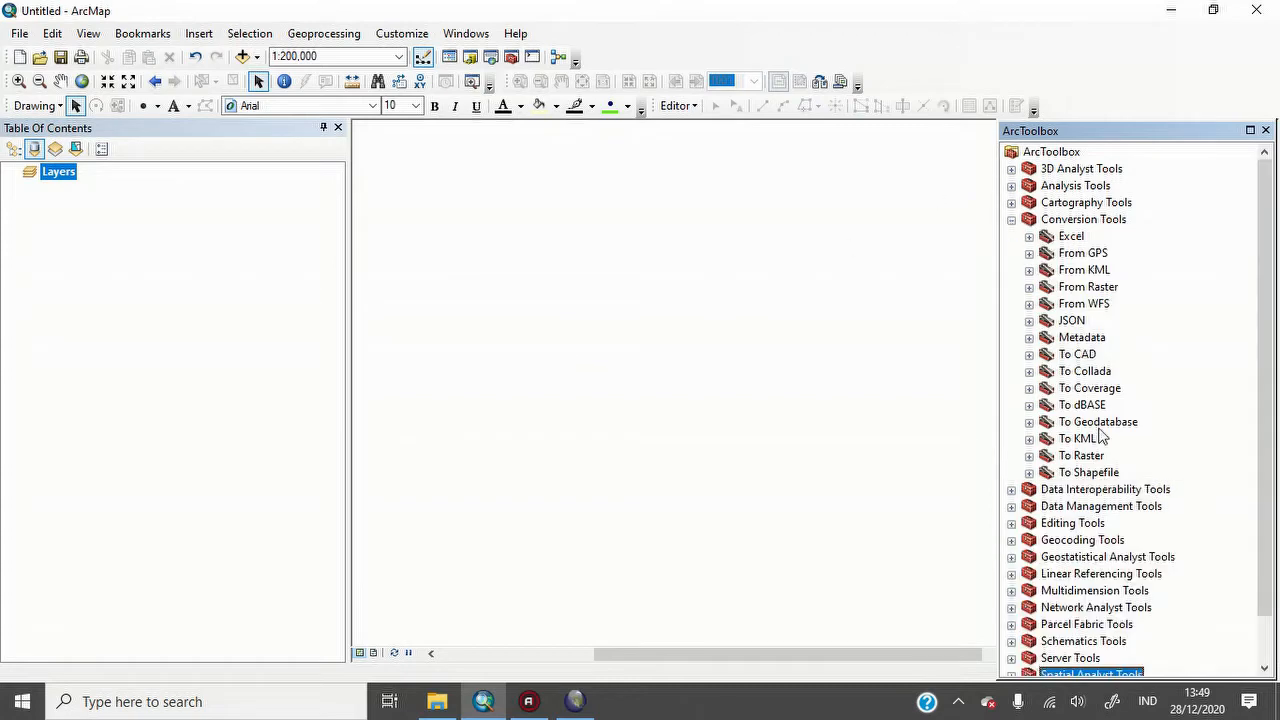
pyautogui.click(1011, 220)
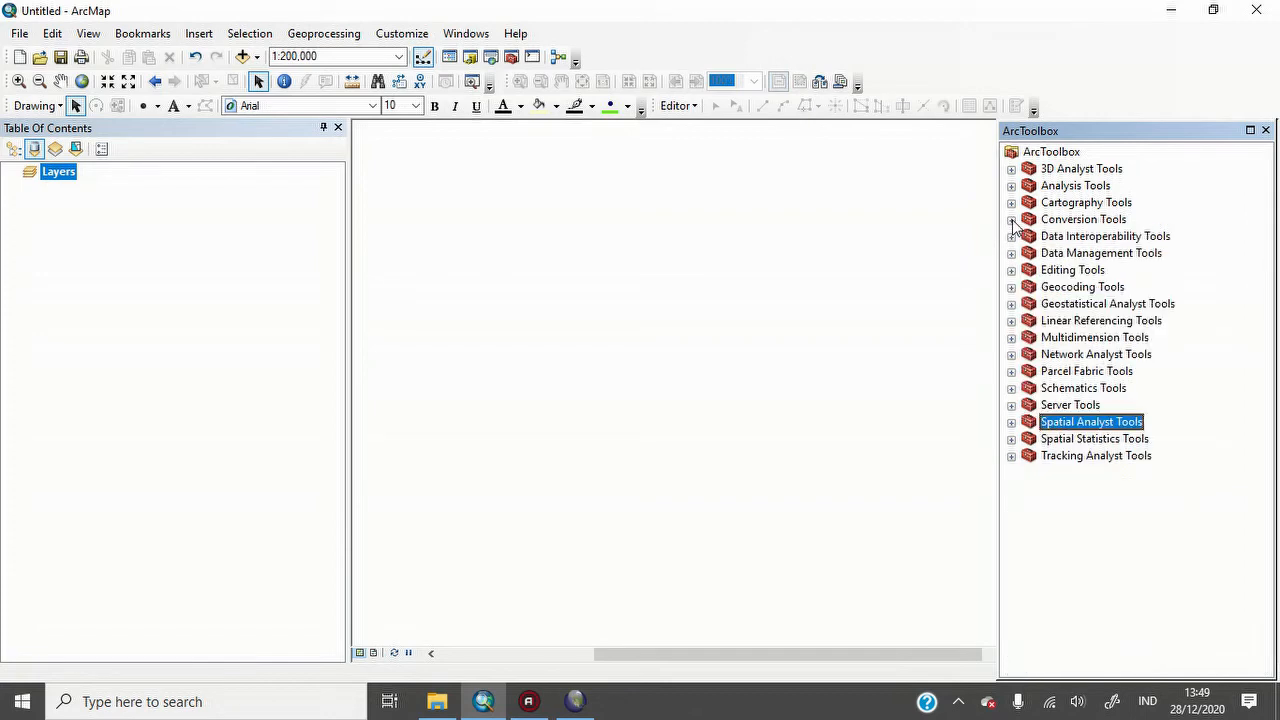
pyautogui.click(242, 57)
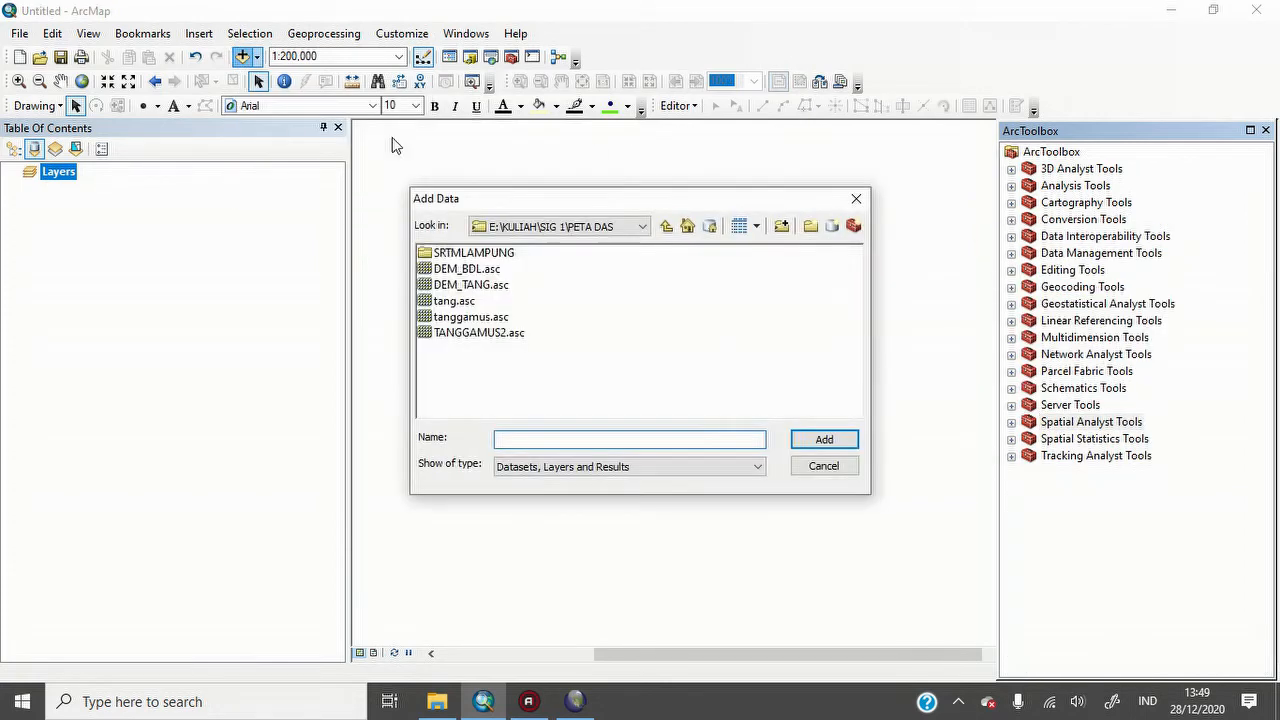
pyautogui.click(494, 339)
pyautogui.click(833, 441)
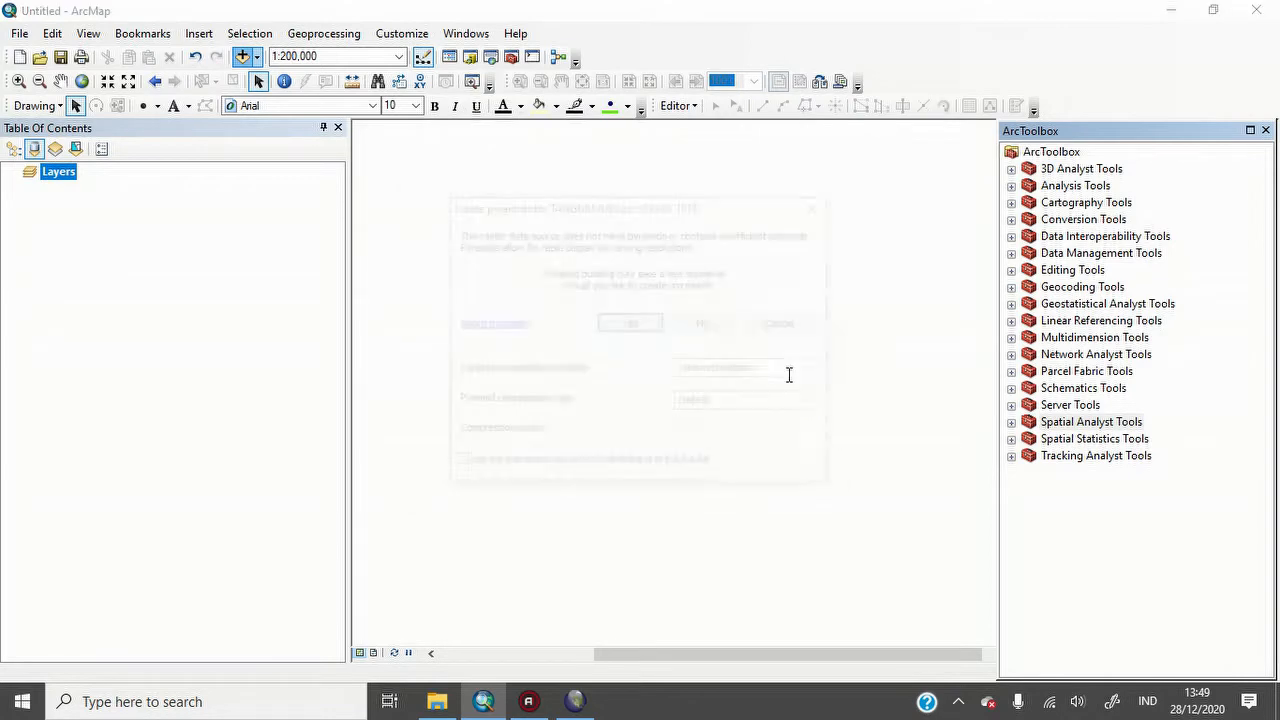
pyautogui.click(631, 324)
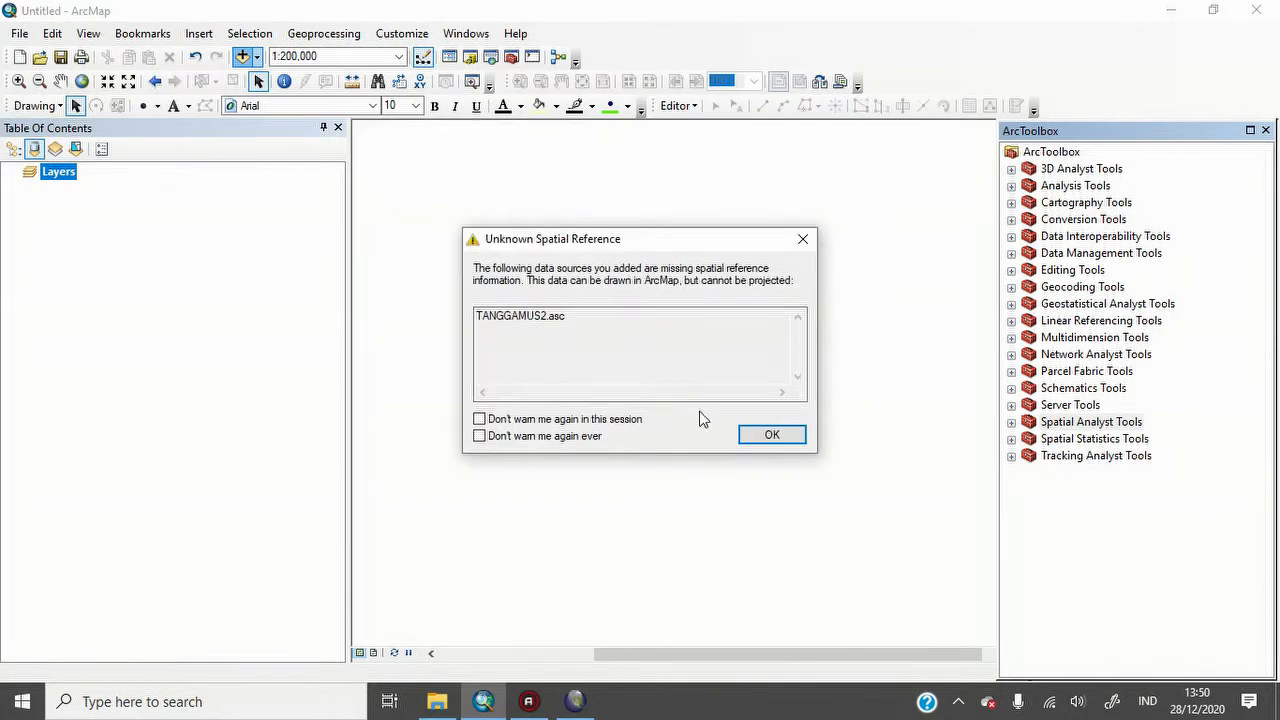
pyautogui.click(771, 434)
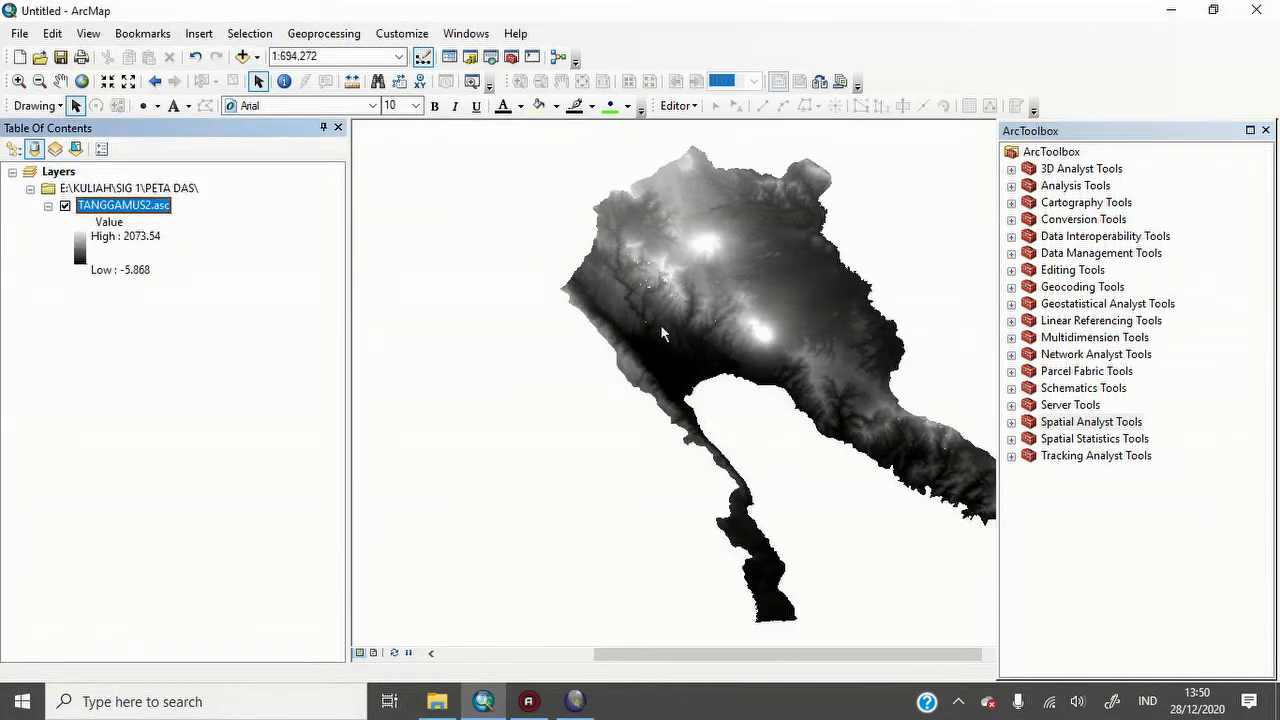
# - Check the coordinate system assigned to the Layers data frame
pyautogui.moveTo(660, 326); pyautogui.dragTo(519, 348)
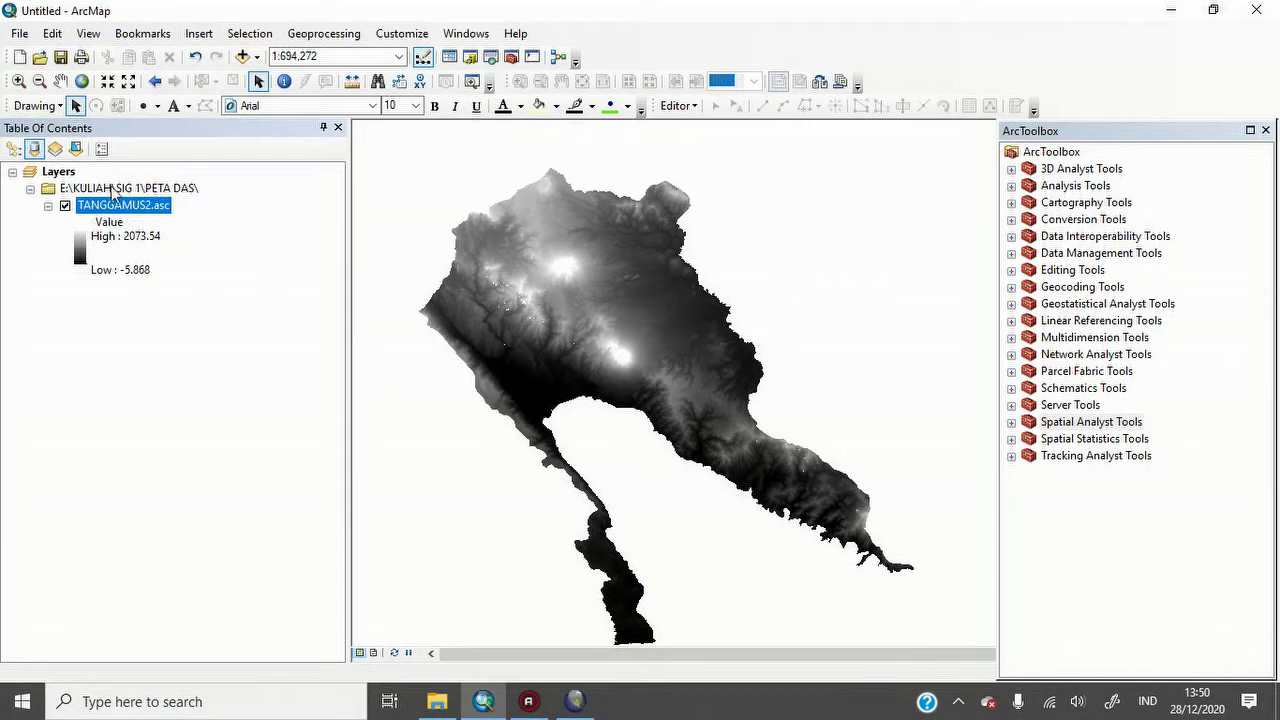
pyautogui.rightClick(70, 172)
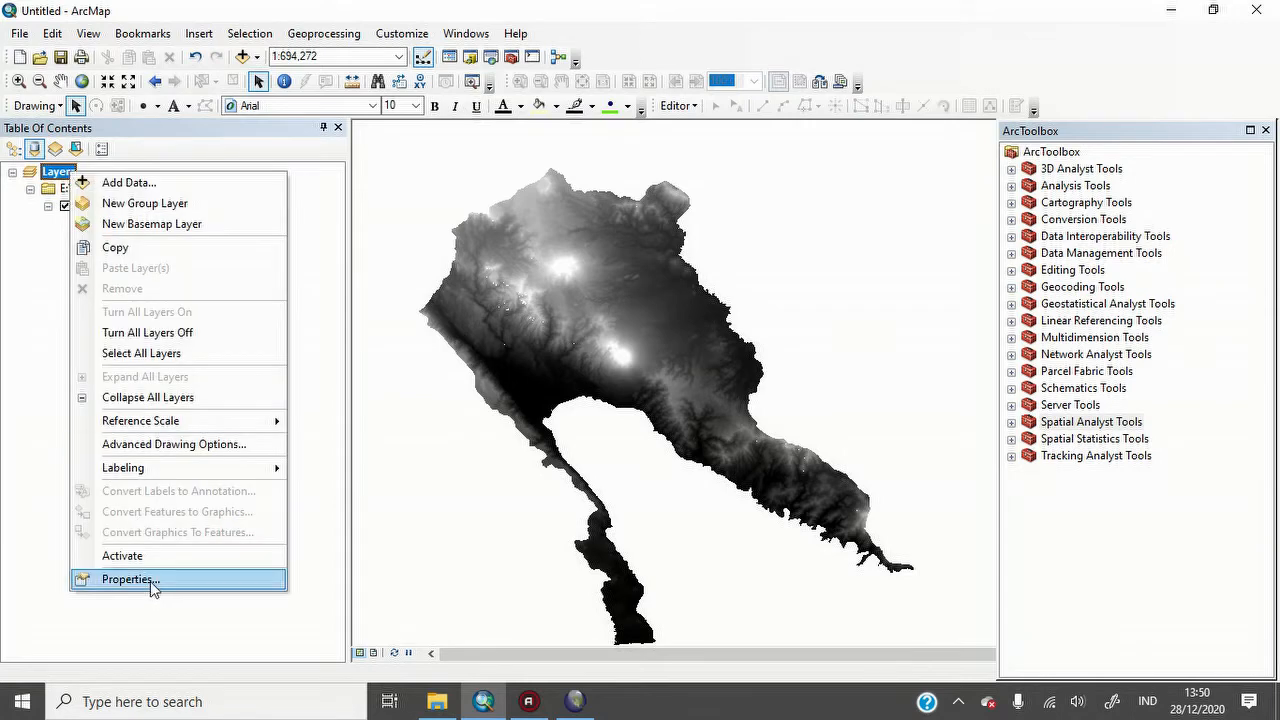
pyautogui.click(130, 579)
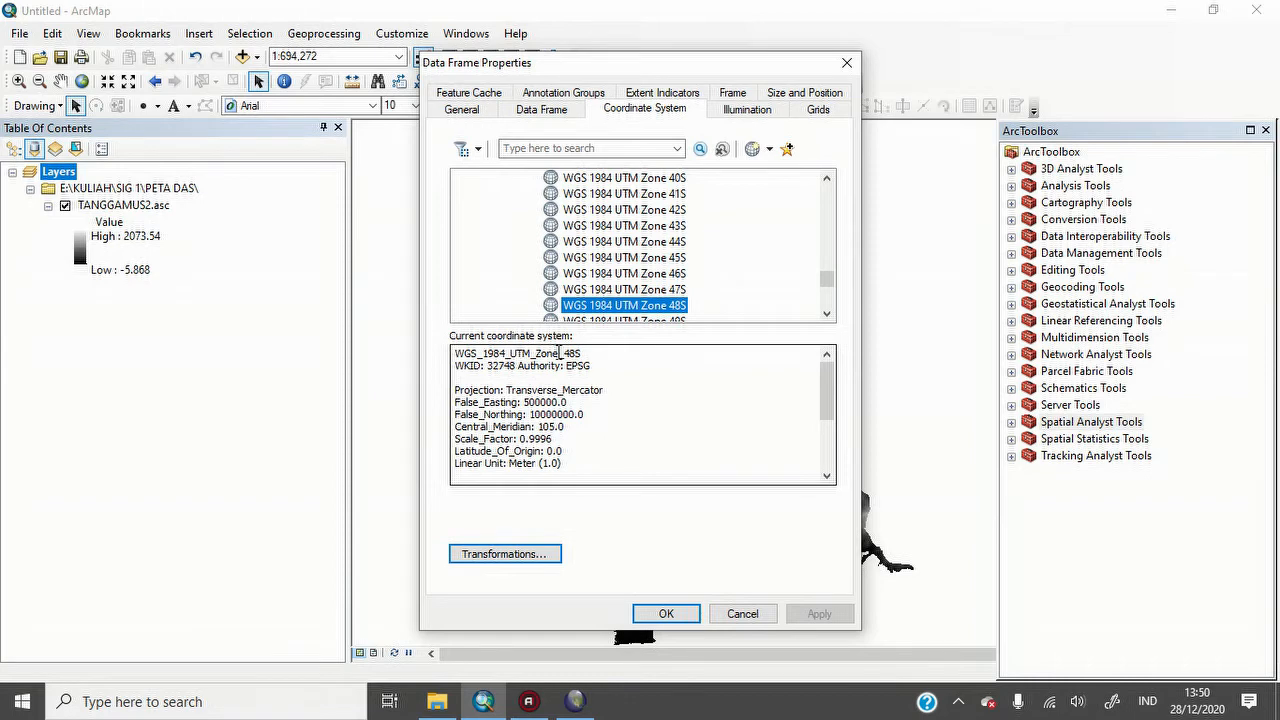
pyautogui.click(662, 613)
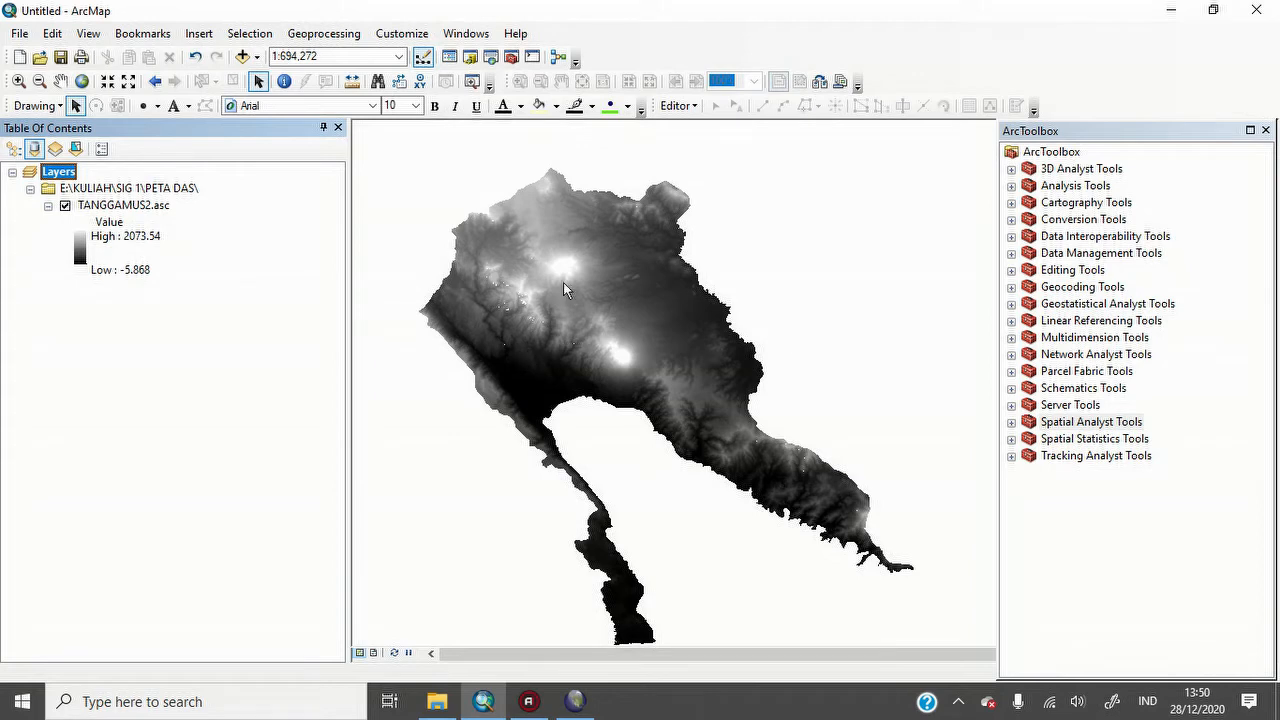
# - Run the Hydrology Fill tool on the TANGGAMUS2.asc raster, keeping the default output location and no Z limit
pyautogui.scroll(5, 511, 311)
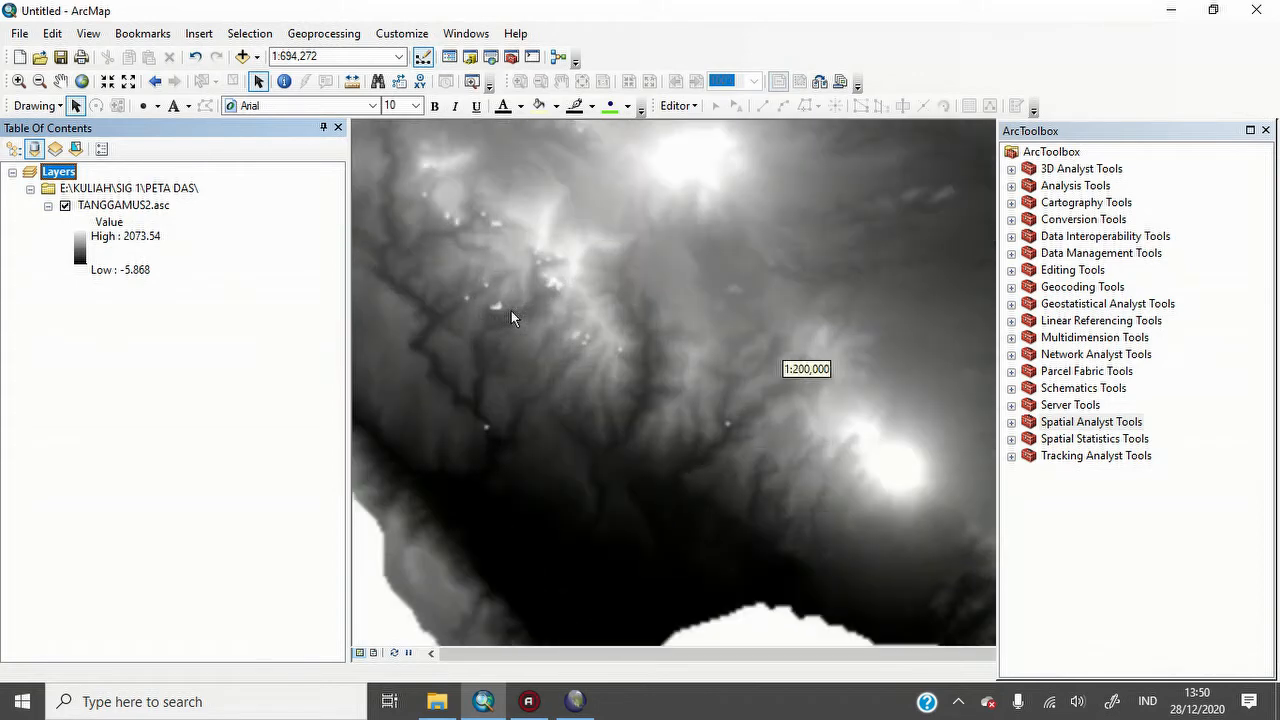
pyautogui.scroll(2, 689, 225)
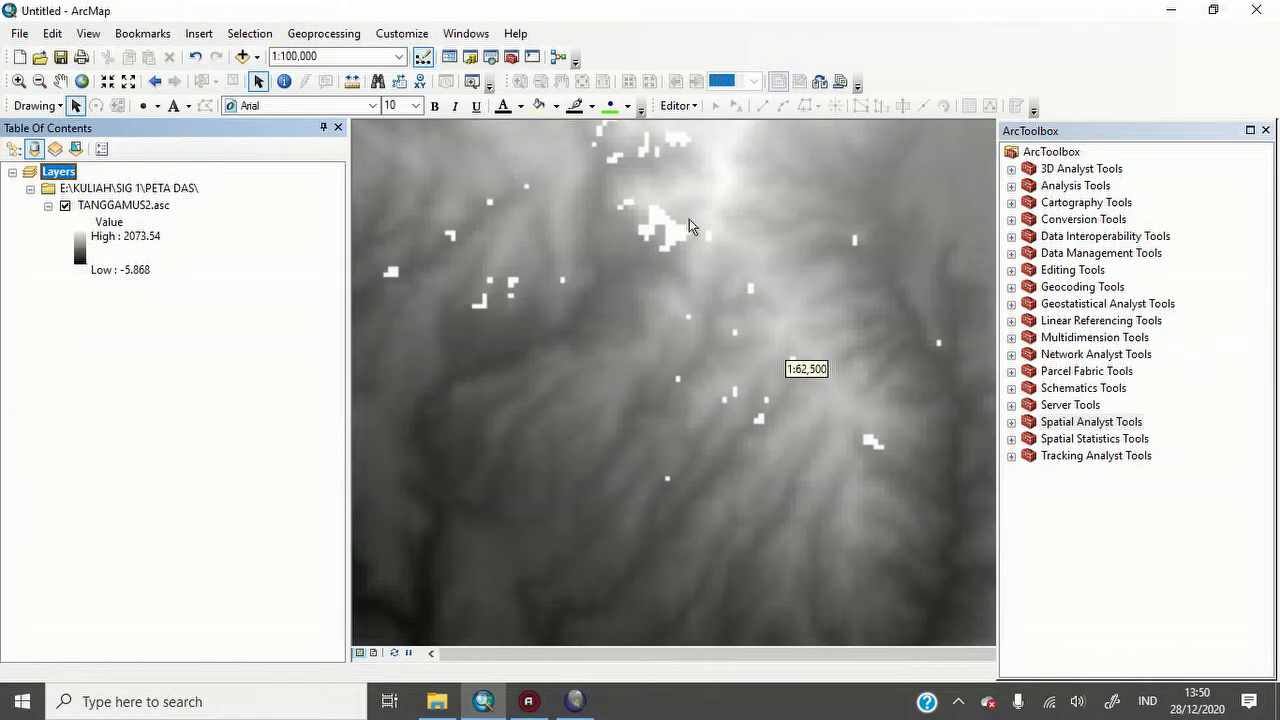
pyautogui.scroll(-2, 676, 230)
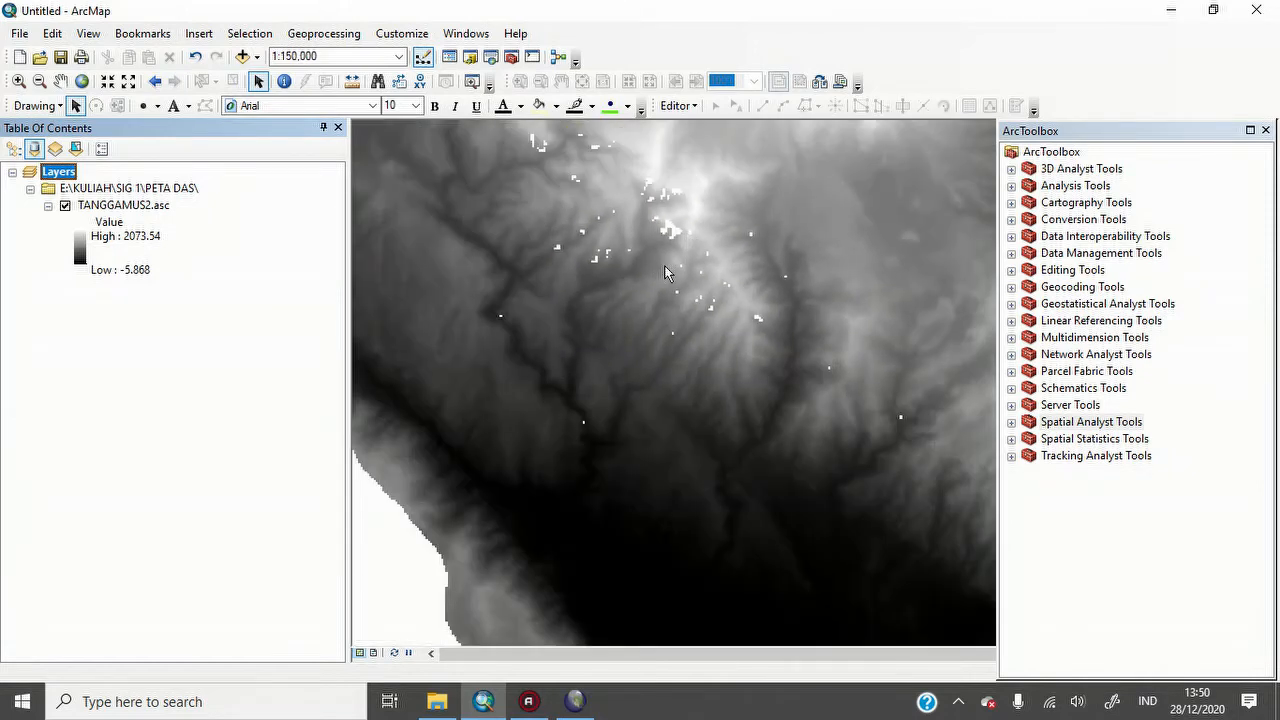
pyautogui.scroll(-1, 667, 270)
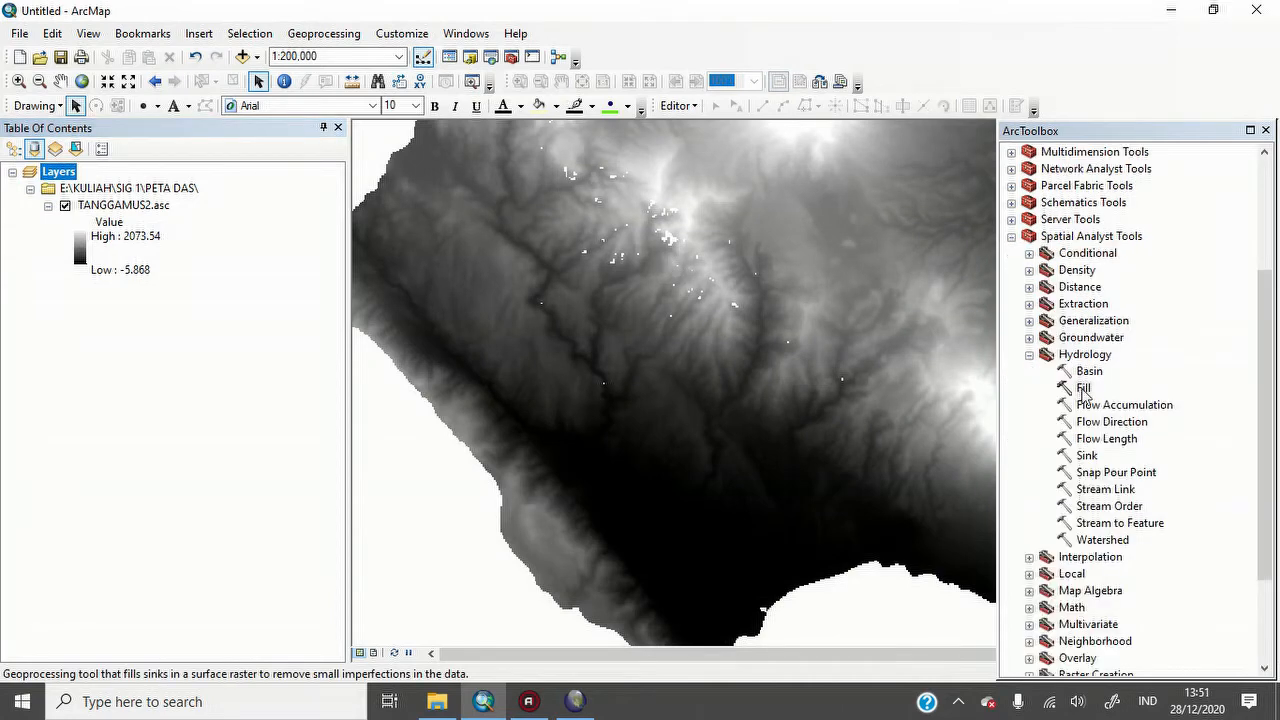
pyautogui.doubleClick(1083, 388)
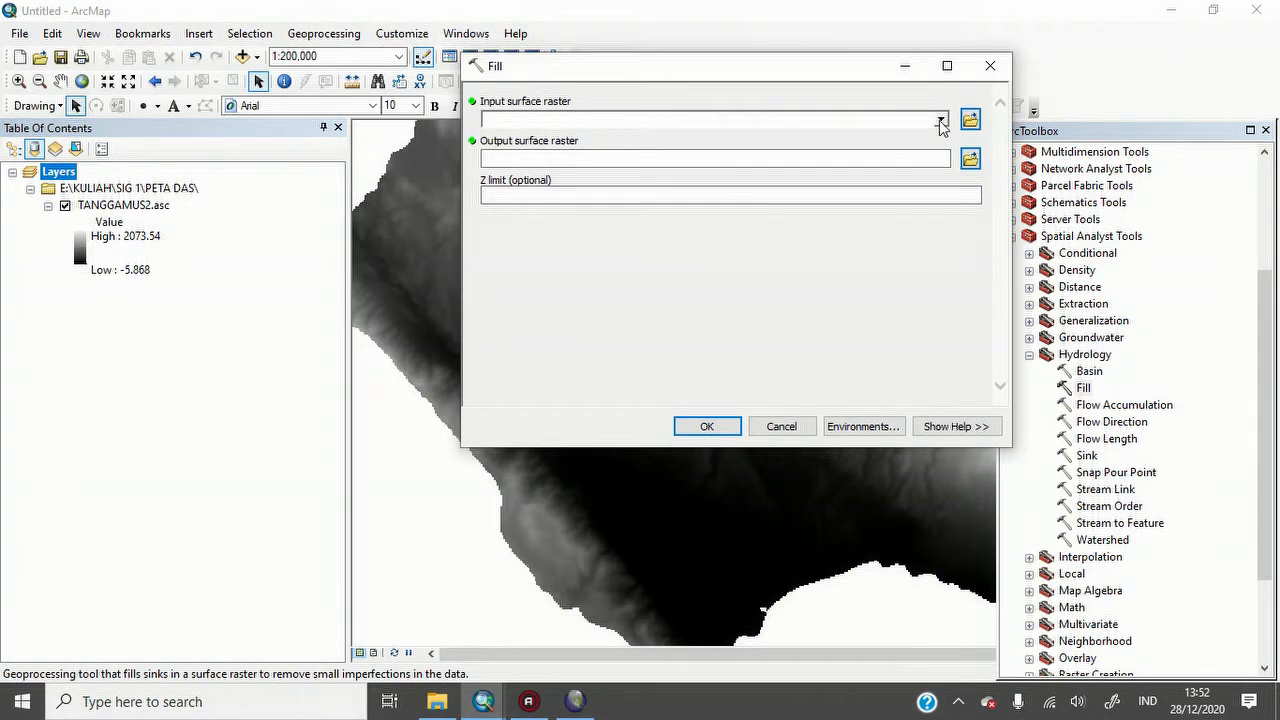
pyautogui.click(940, 119)
pyautogui.click(588, 142)
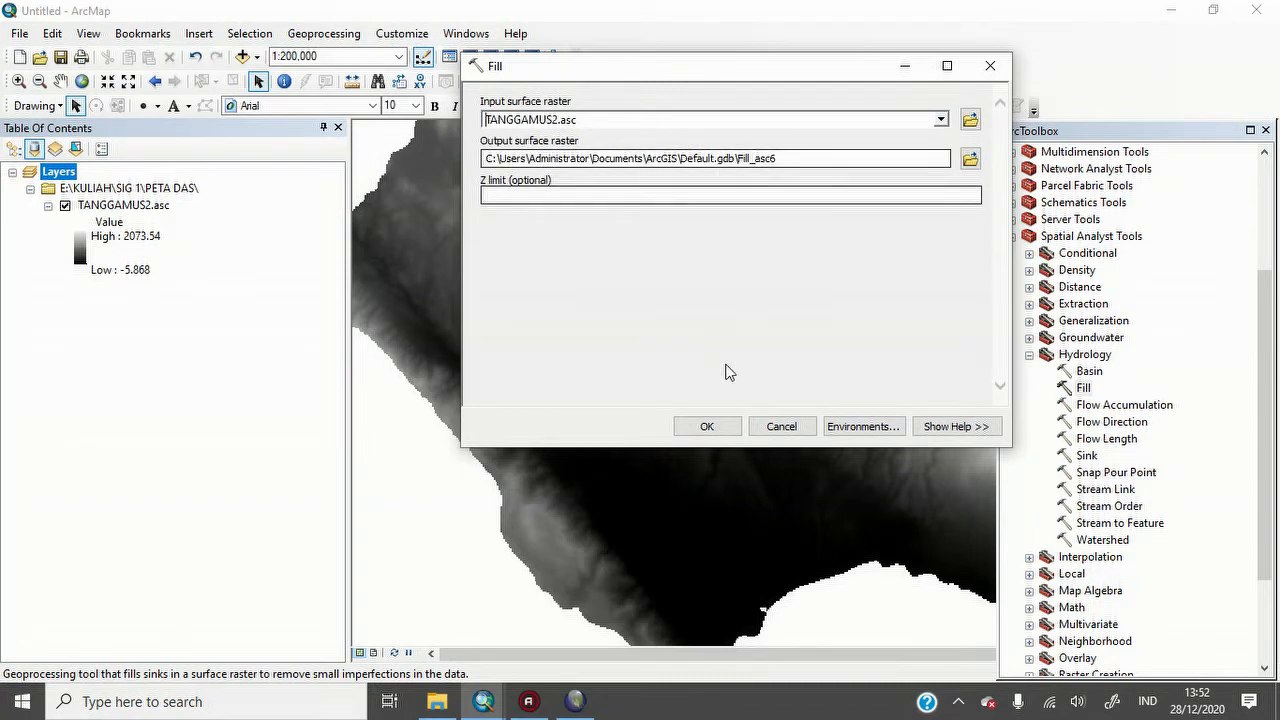
pyautogui.click(715, 430)
pyautogui.click(709, 426)
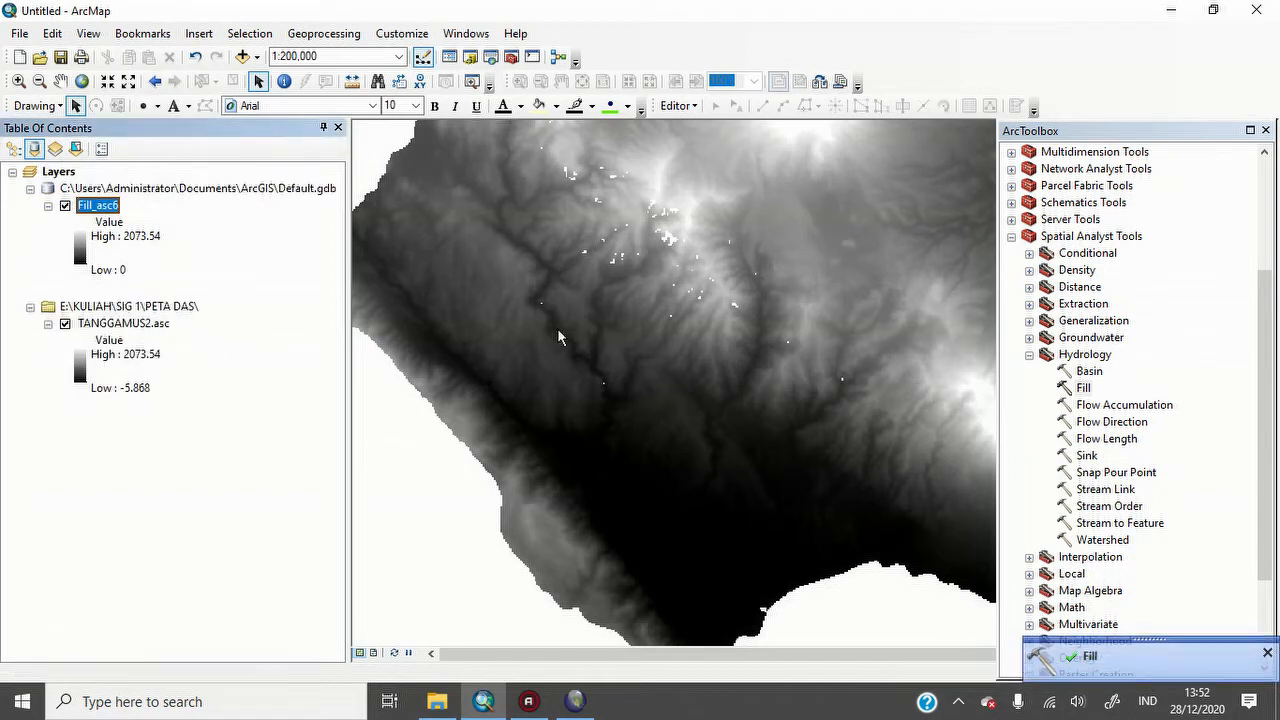
pyautogui.click(1267, 653)
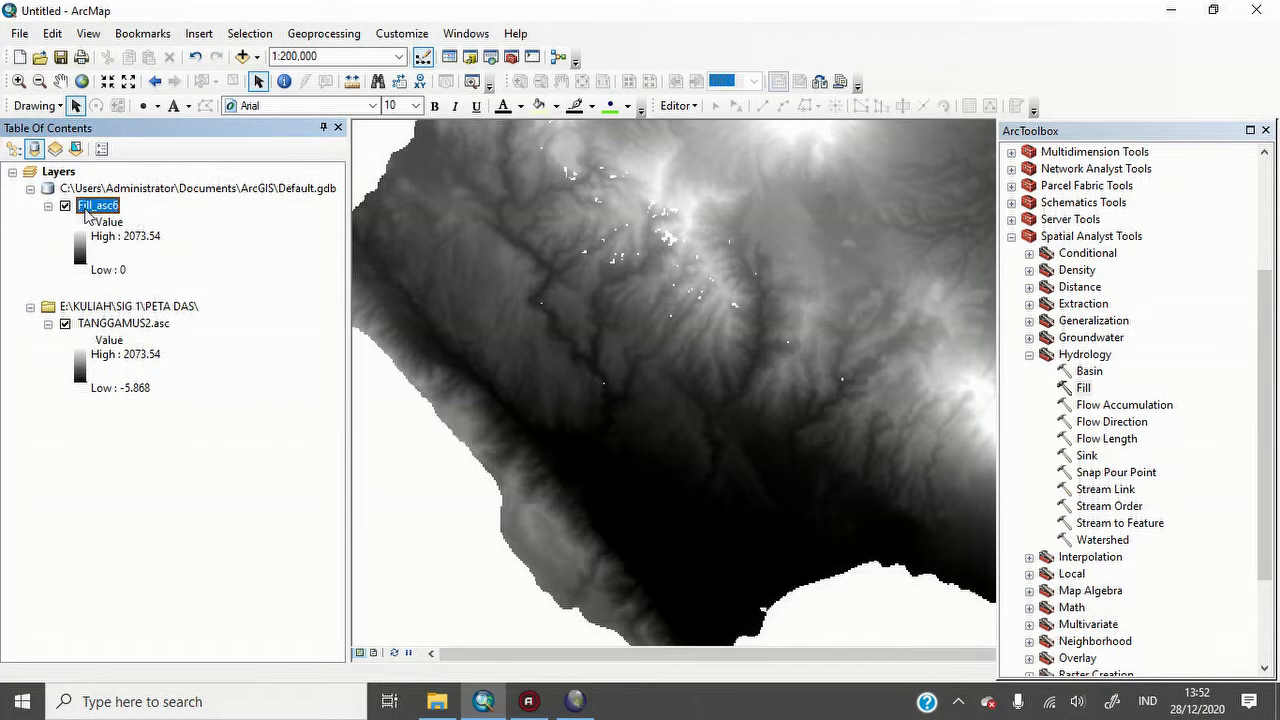
# - Remove the PETA DAS source group containing TANGGAMUS2.asc from the map, keeping only the filled raster
pyautogui.click(64, 324)
pyautogui.click(64, 324)
pyautogui.click(110, 306)
pyautogui.rightClick(110, 306)
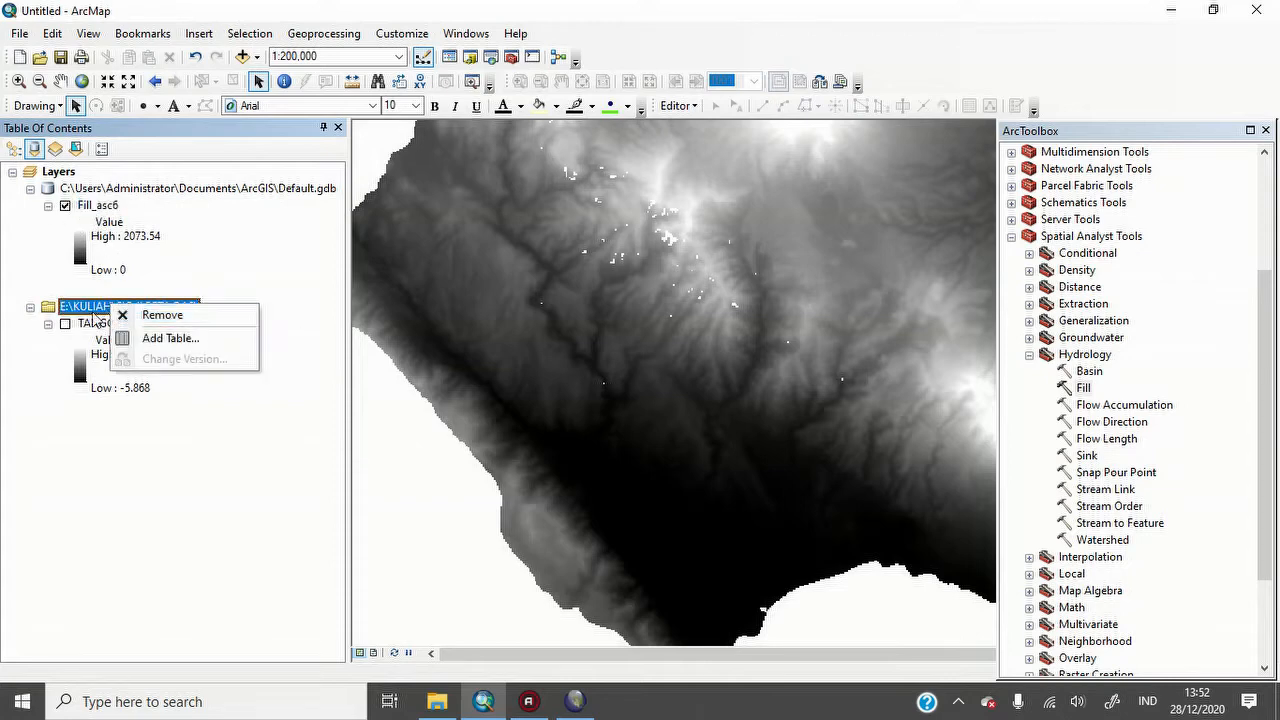
pyautogui.click(219, 423)
pyautogui.click(134, 306)
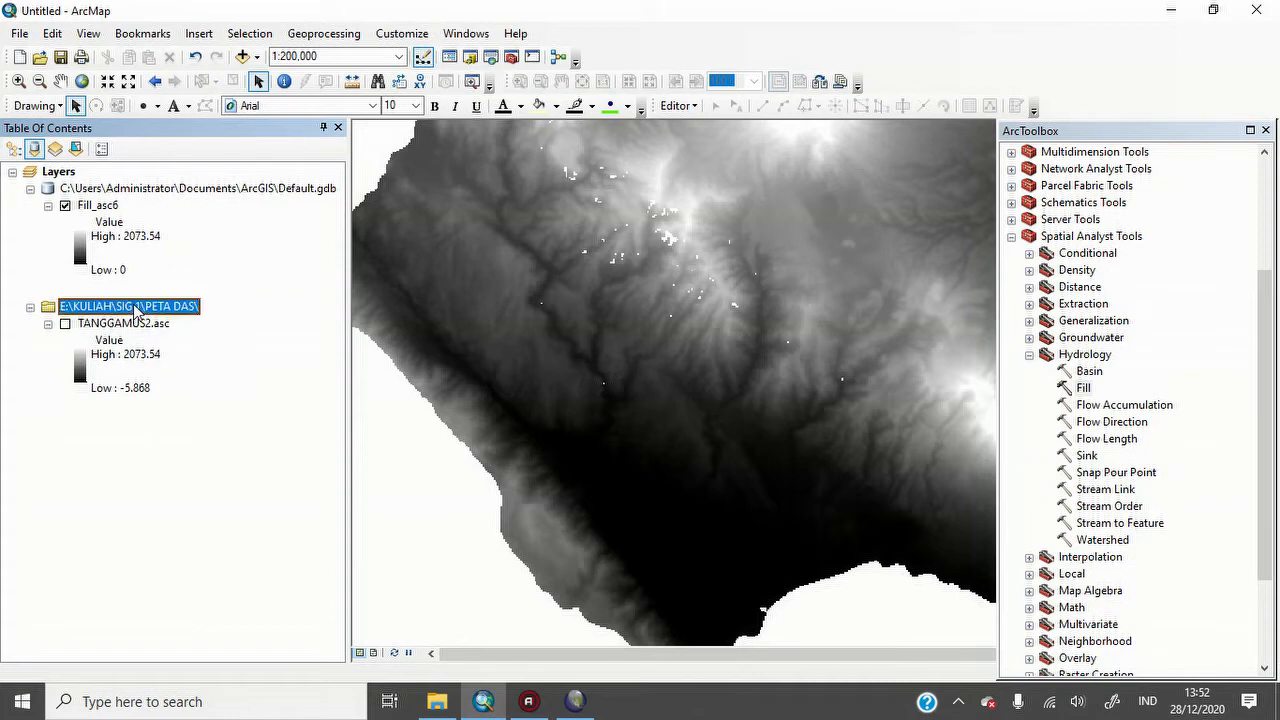
pyautogui.rightClick(136, 310)
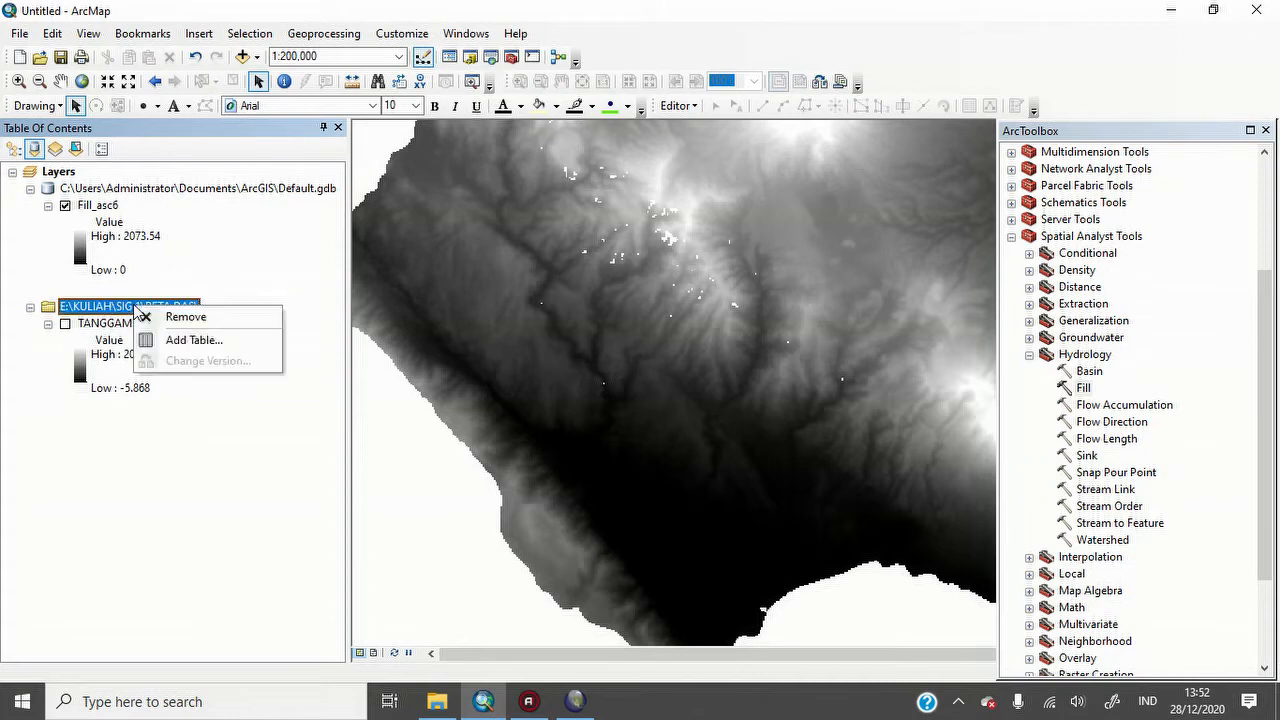
pyautogui.click(200, 317)
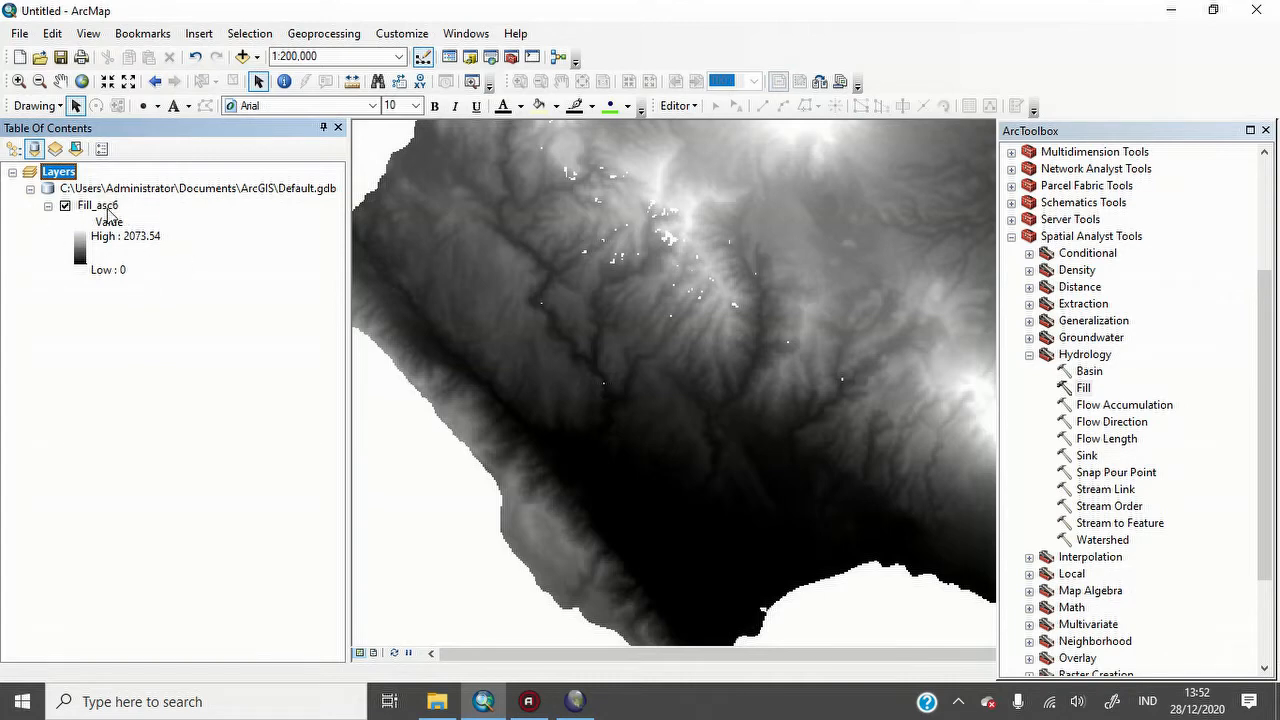
pyautogui.scroll(2, 559, 294)
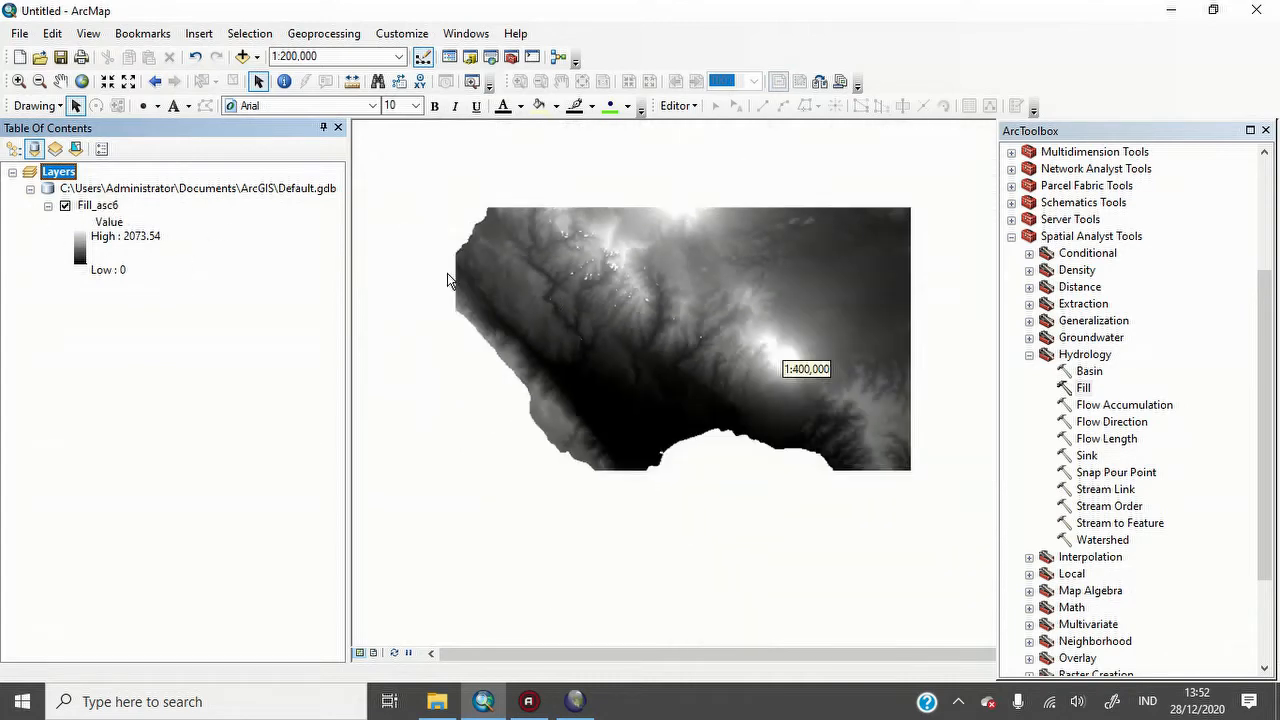
# - Run the Hydrology Flow Direction tool on the Fill_asc6 raster with the default output location, and hide the Fill_asc6 layer
pyautogui.click(100, 206)
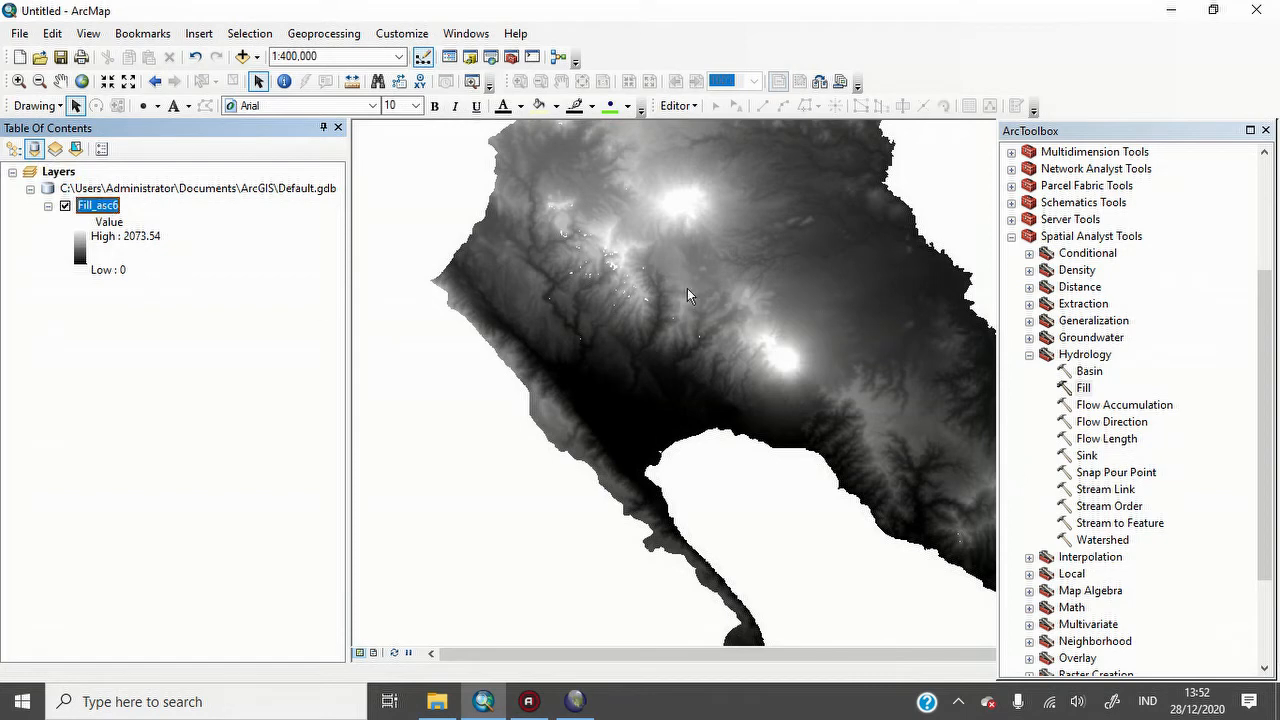
pyautogui.scroll(-1, 647, 362)
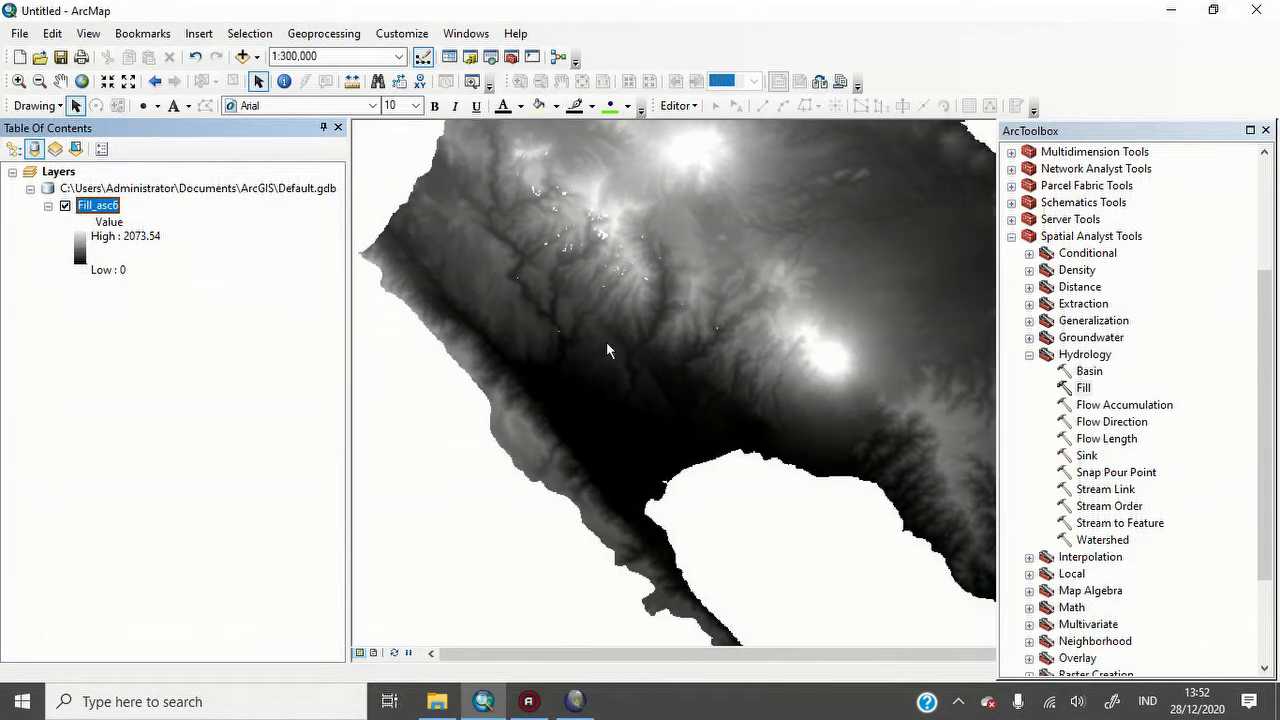
pyautogui.scroll(-1, 612, 345)
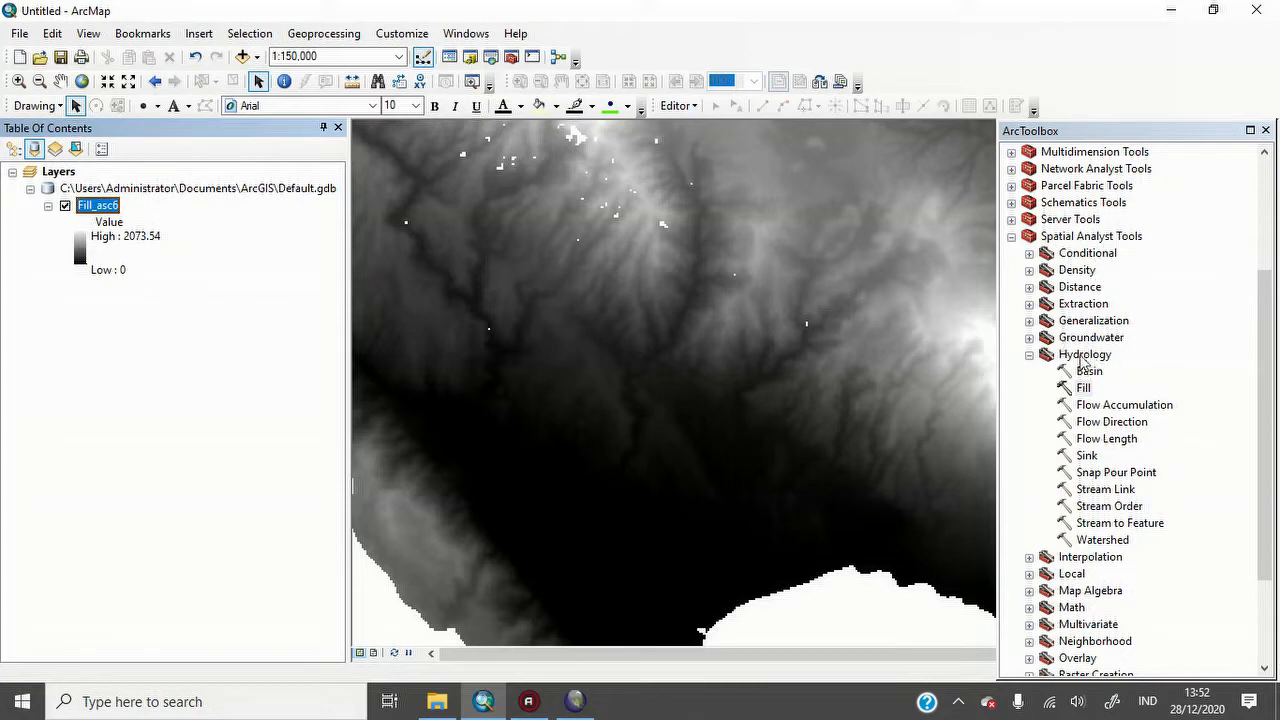
pyautogui.doubleClick(1122, 423)
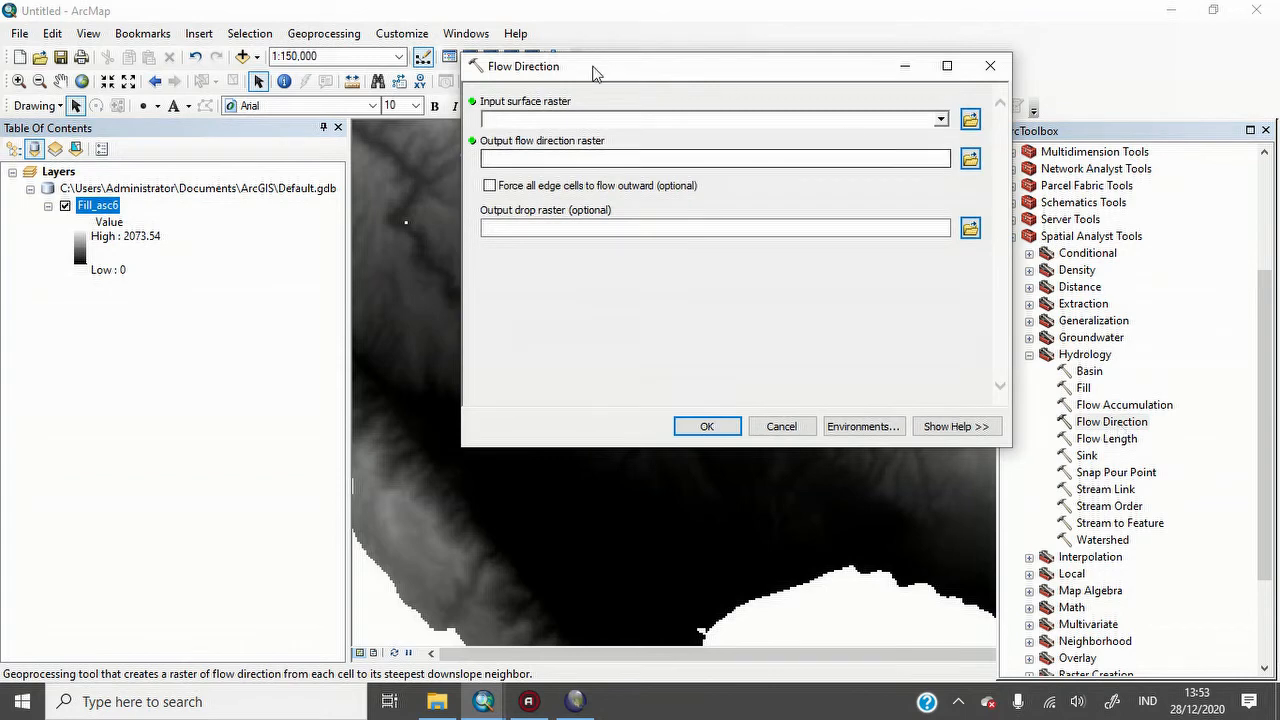
pyautogui.click(941, 121)
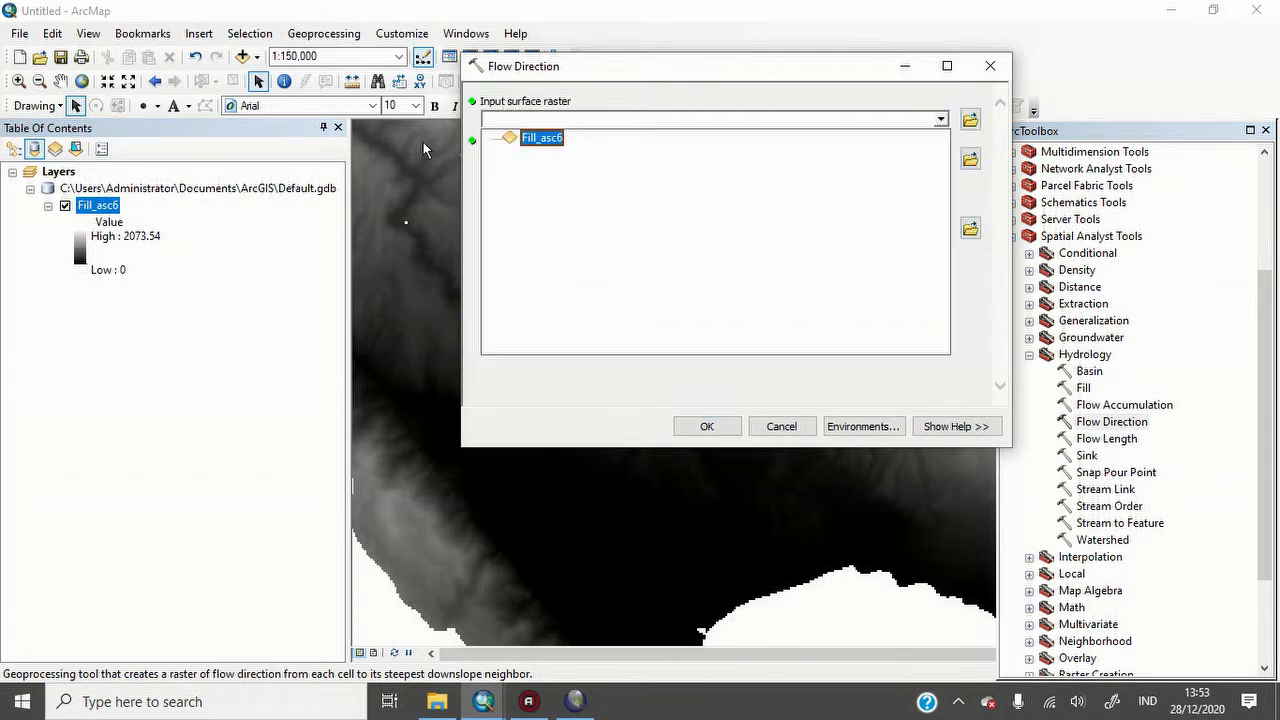
pyautogui.click(557, 136)
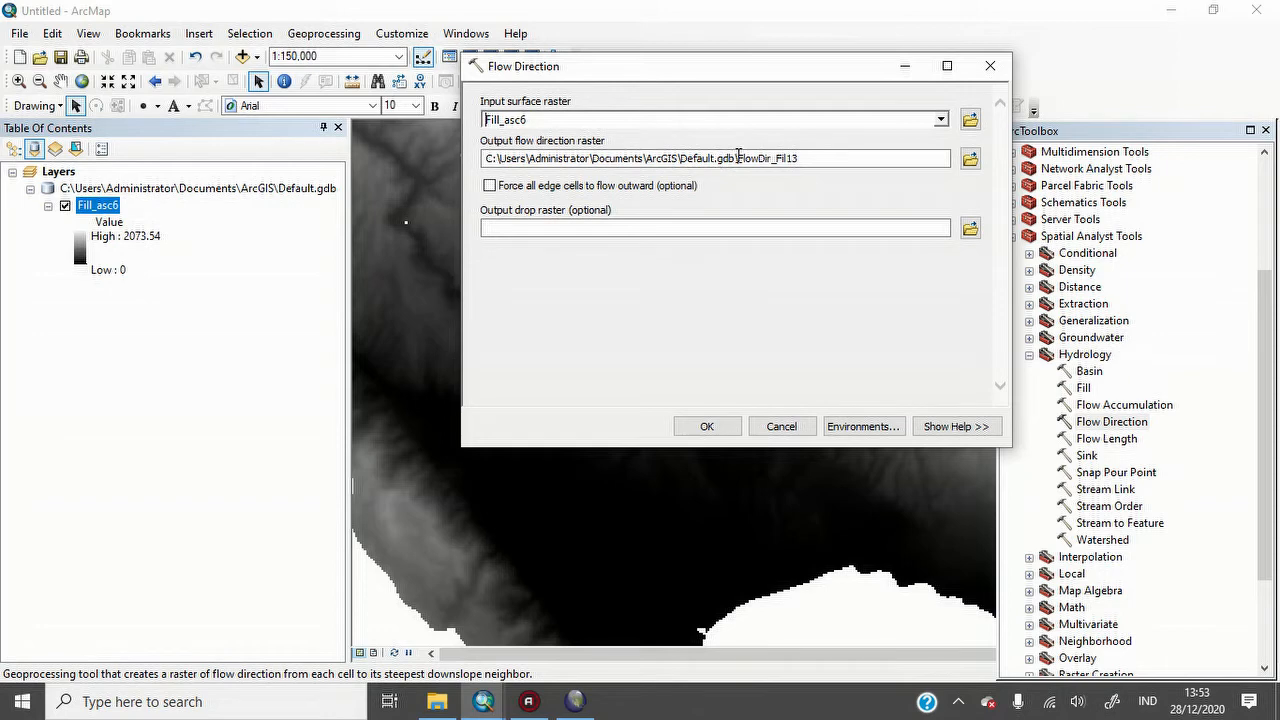
pyautogui.click(712, 428)
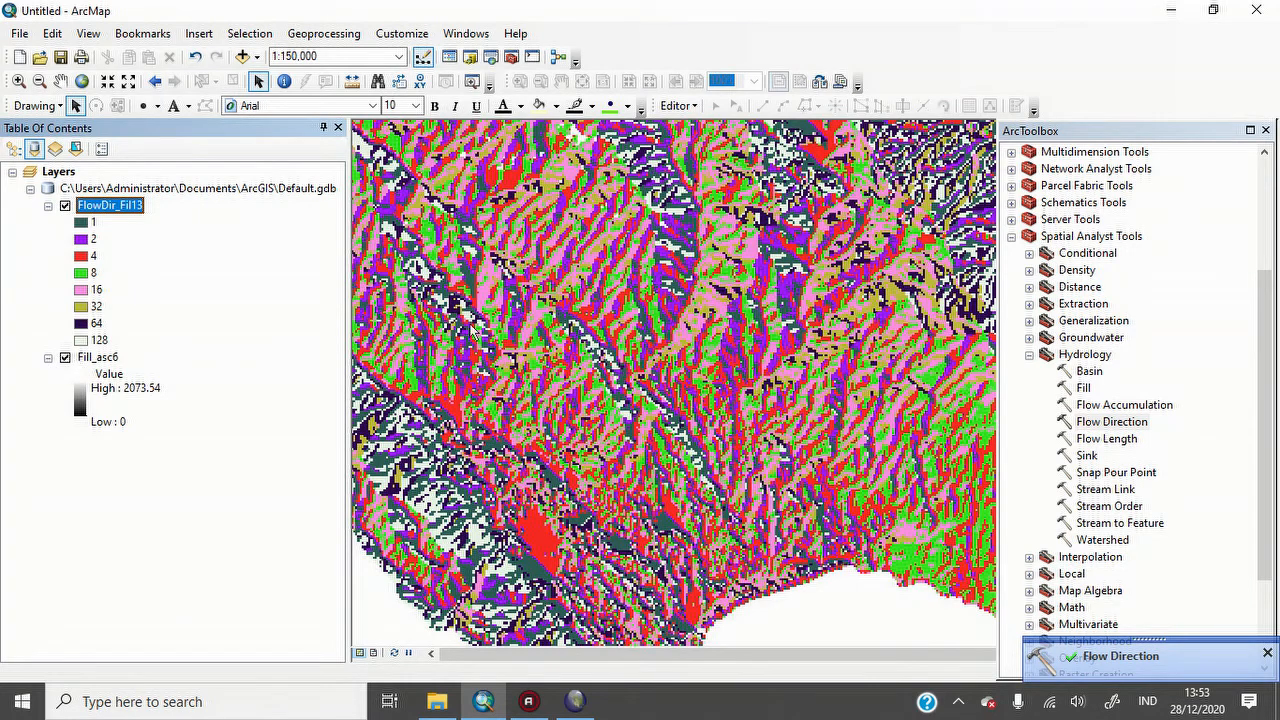
pyautogui.click(65, 357)
# - Run Flow Accumulation on the FlowDir_Fil13 raster with default output and FLOAT data type, and hide the FlowDir_Fil13 layer
pyautogui.scroll(-2, 683, 378)
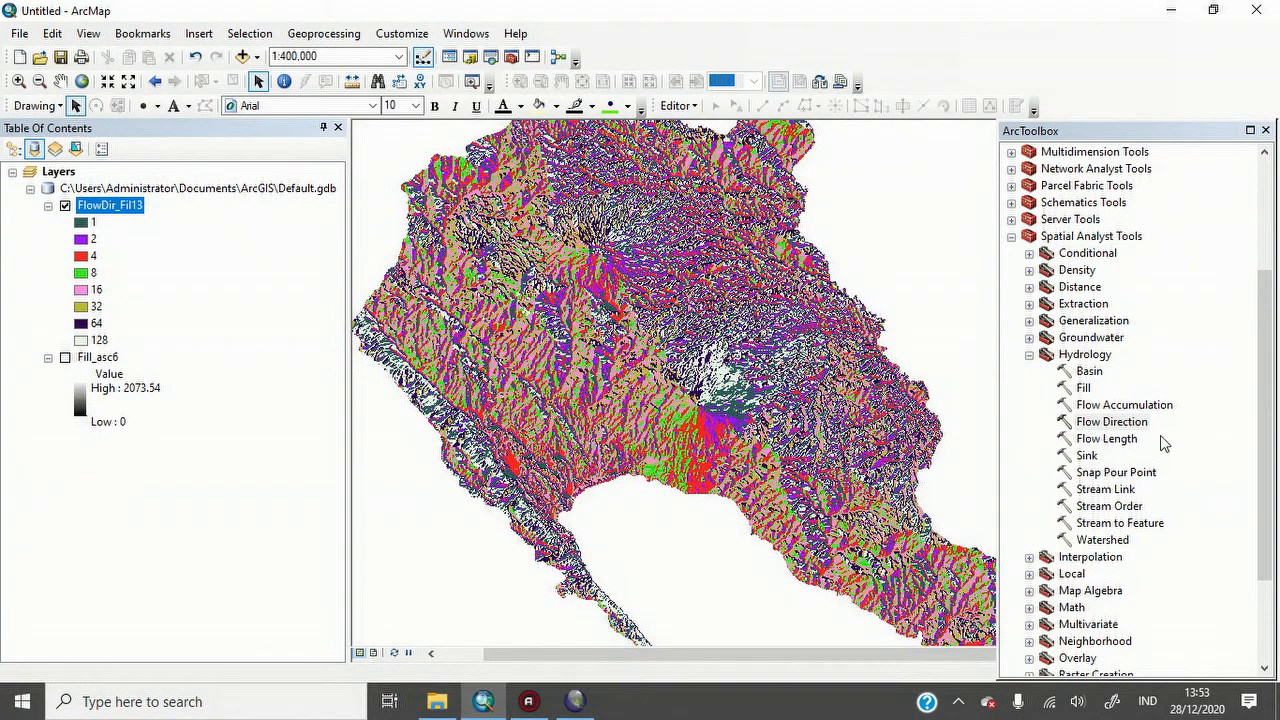
pyautogui.doubleClick(1112, 408)
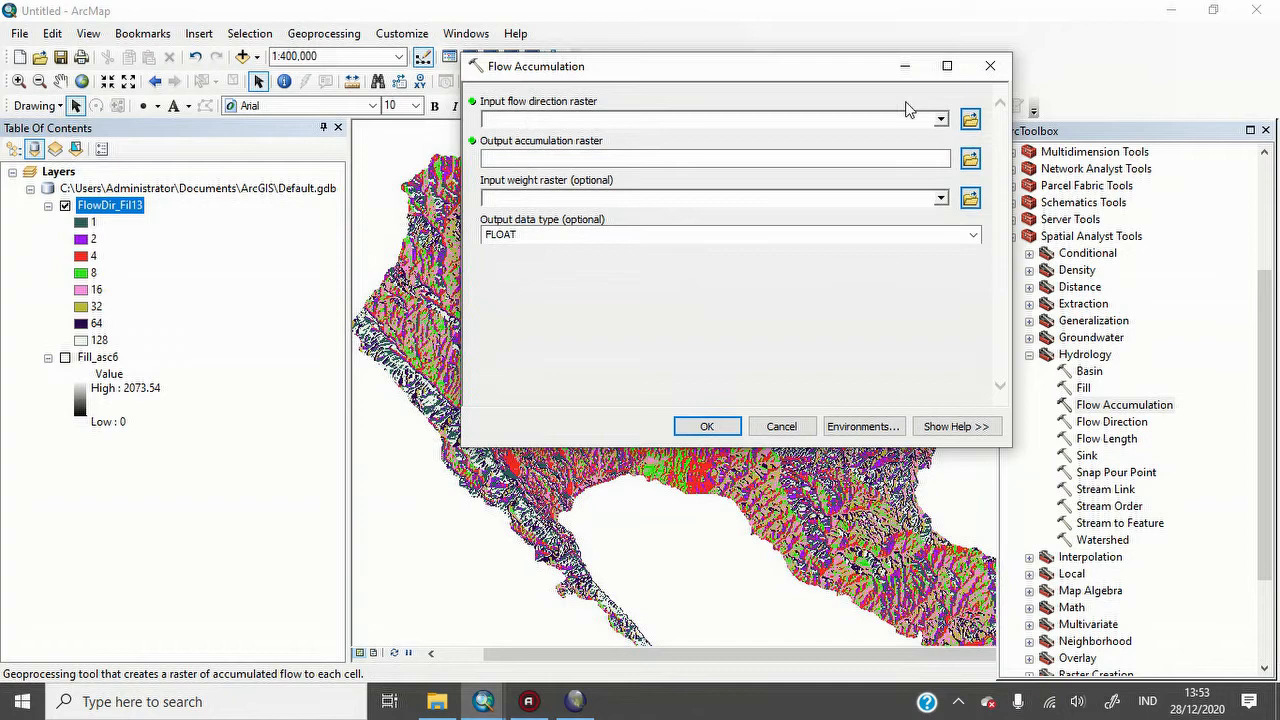
pyautogui.click(941, 120)
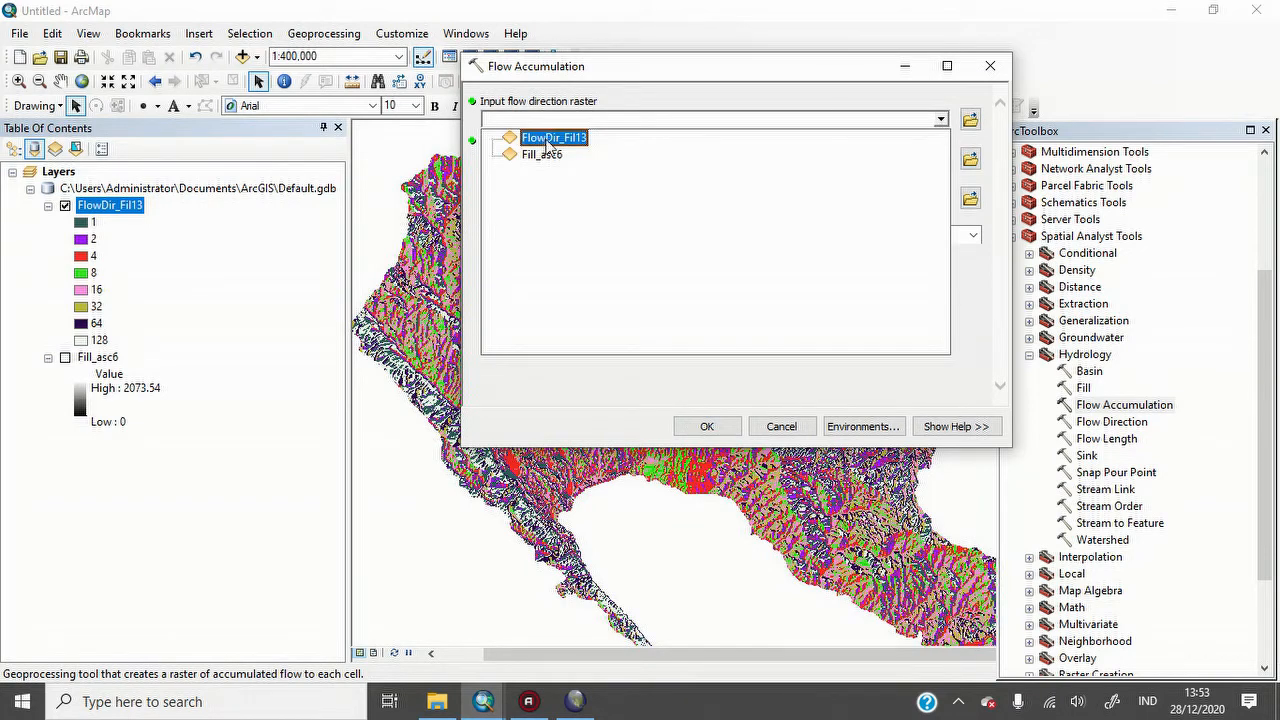
pyautogui.click(545, 140)
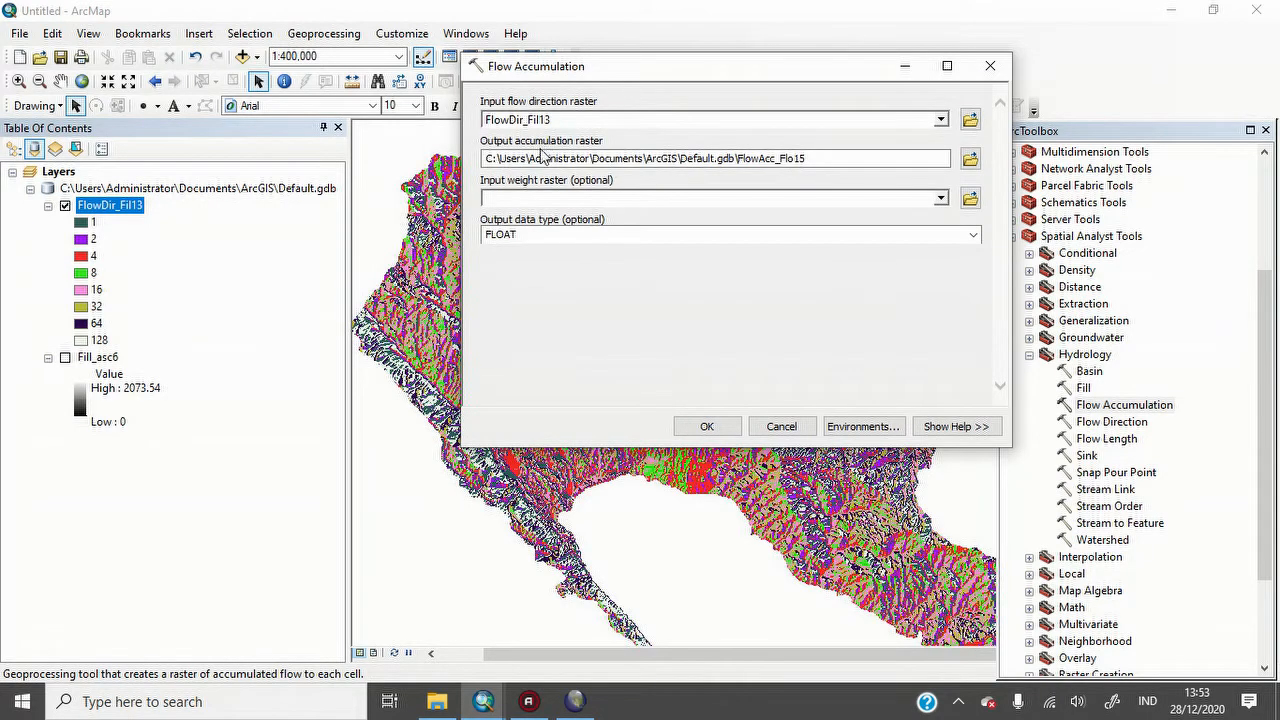
pyautogui.click(494, 158)
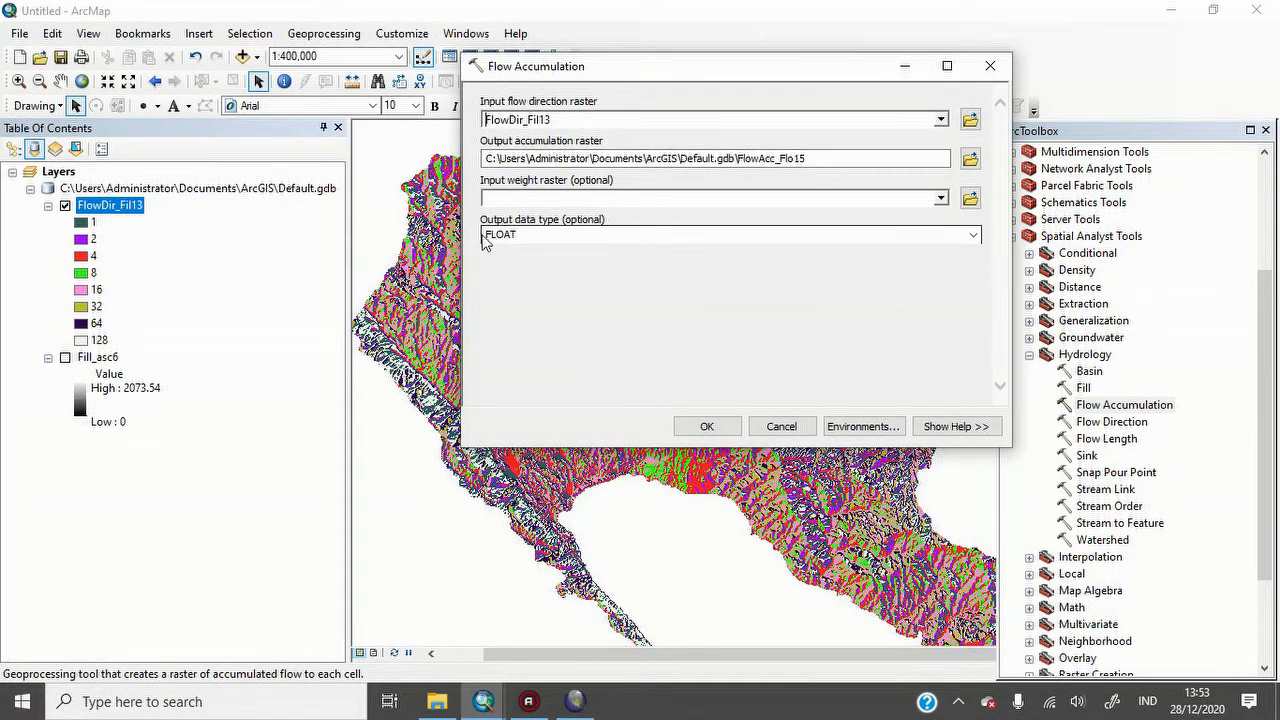
pyautogui.click(706, 427)
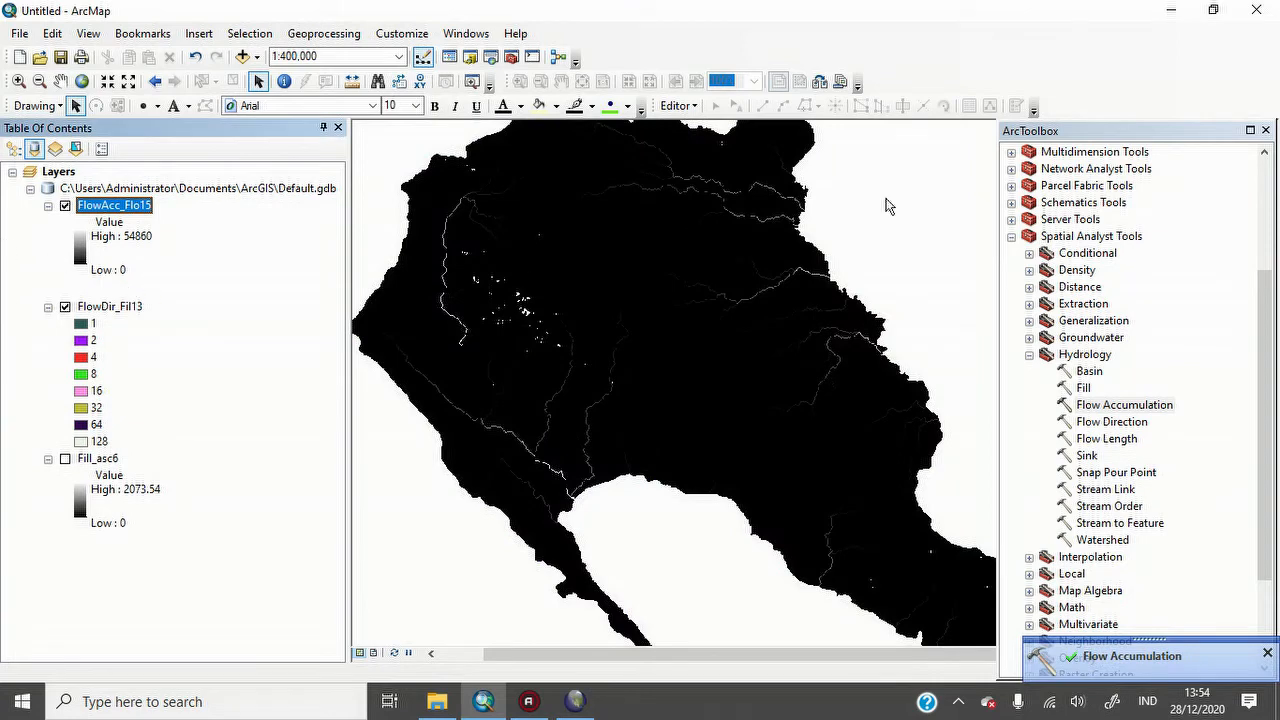
pyautogui.click(67, 306)
# - Open the Con tool from the Spatial Analyst Conditional toolset and set FlowAcc_Flo15 as its input conditional raster
pyautogui.scroll(-2, 572, 443)
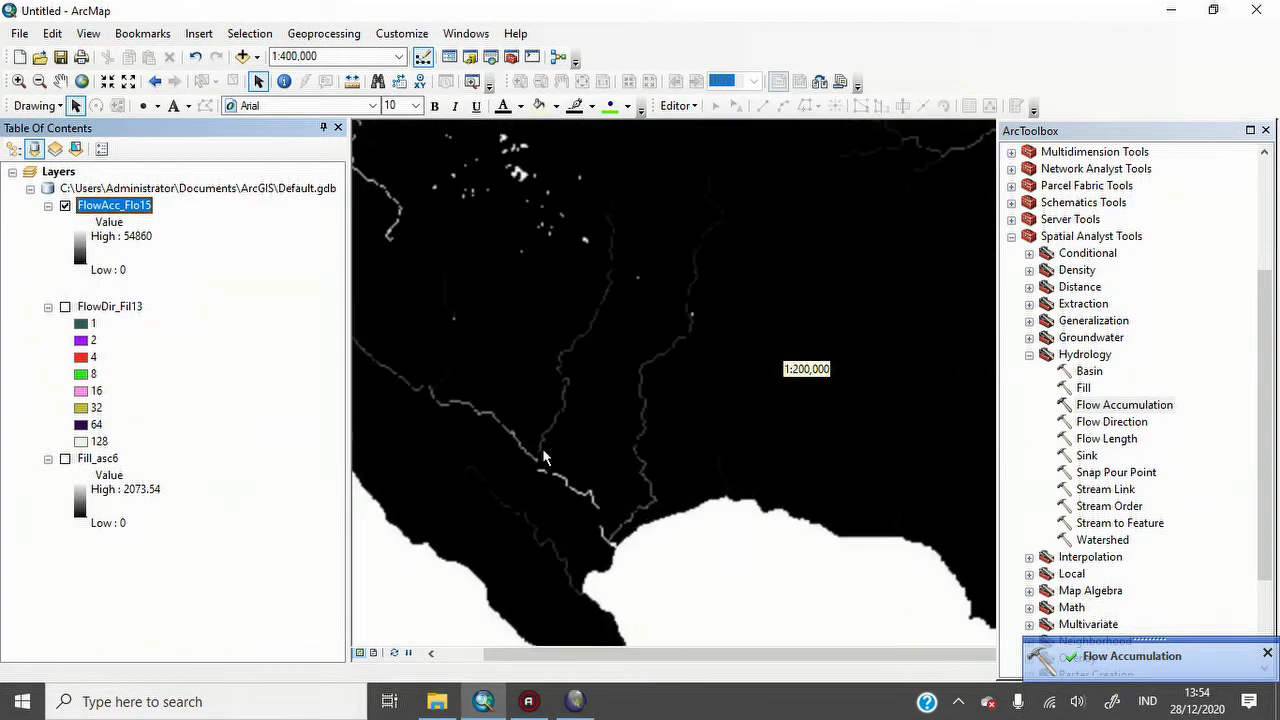
pyautogui.scroll(1, 556, 456)
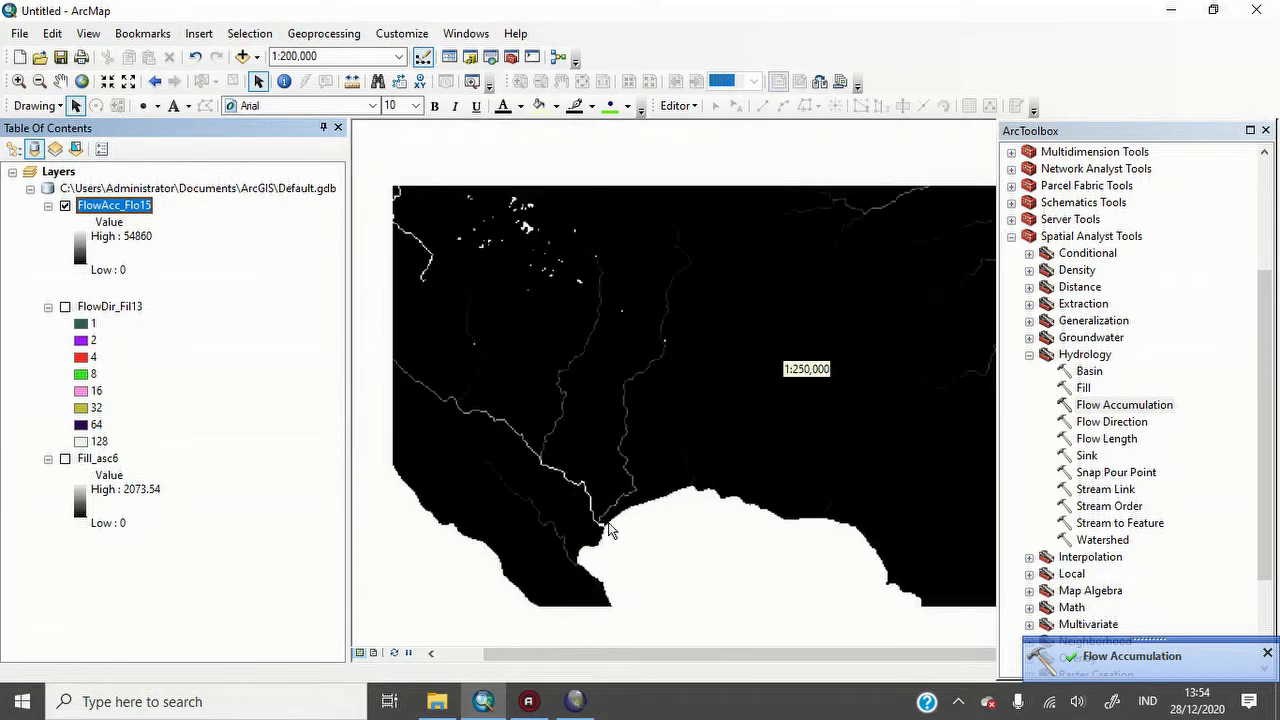
pyautogui.scroll(4, 606, 463)
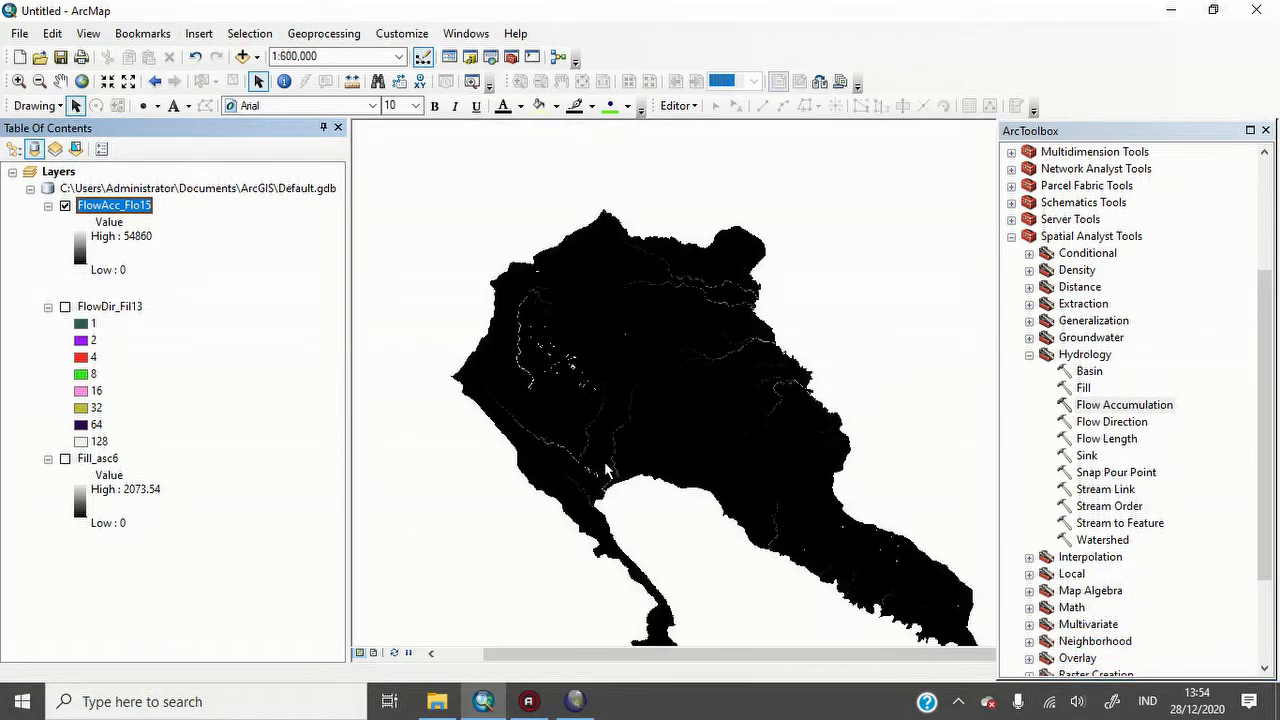
pyautogui.scroll(-2, 649, 393)
pyautogui.scroll(1, 649, 393)
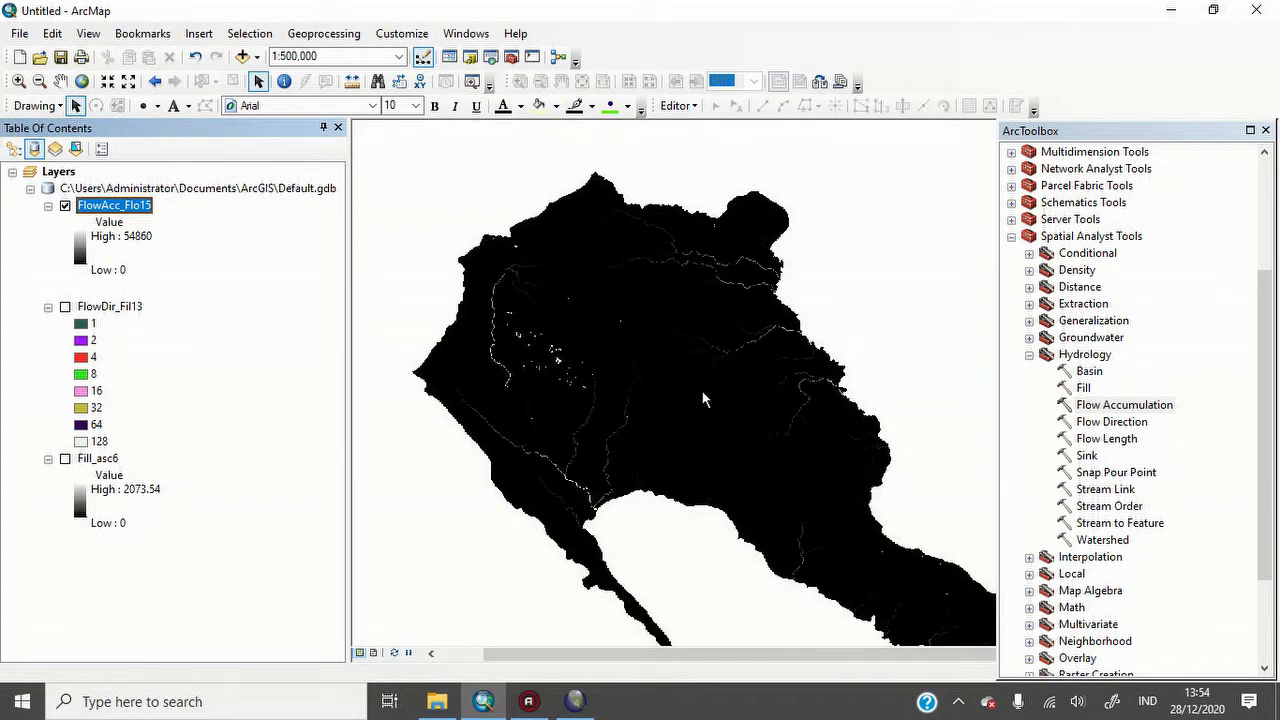
pyautogui.click(1028, 355)
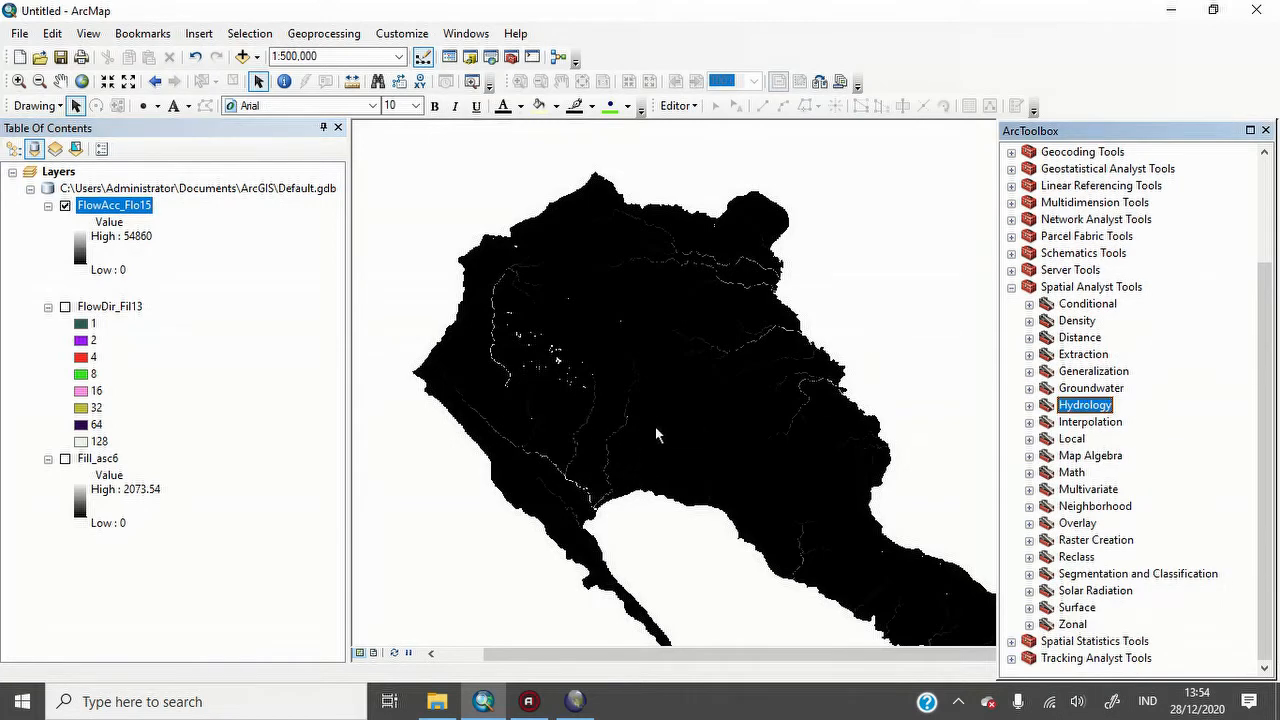
pyautogui.scroll(4, 716, 474)
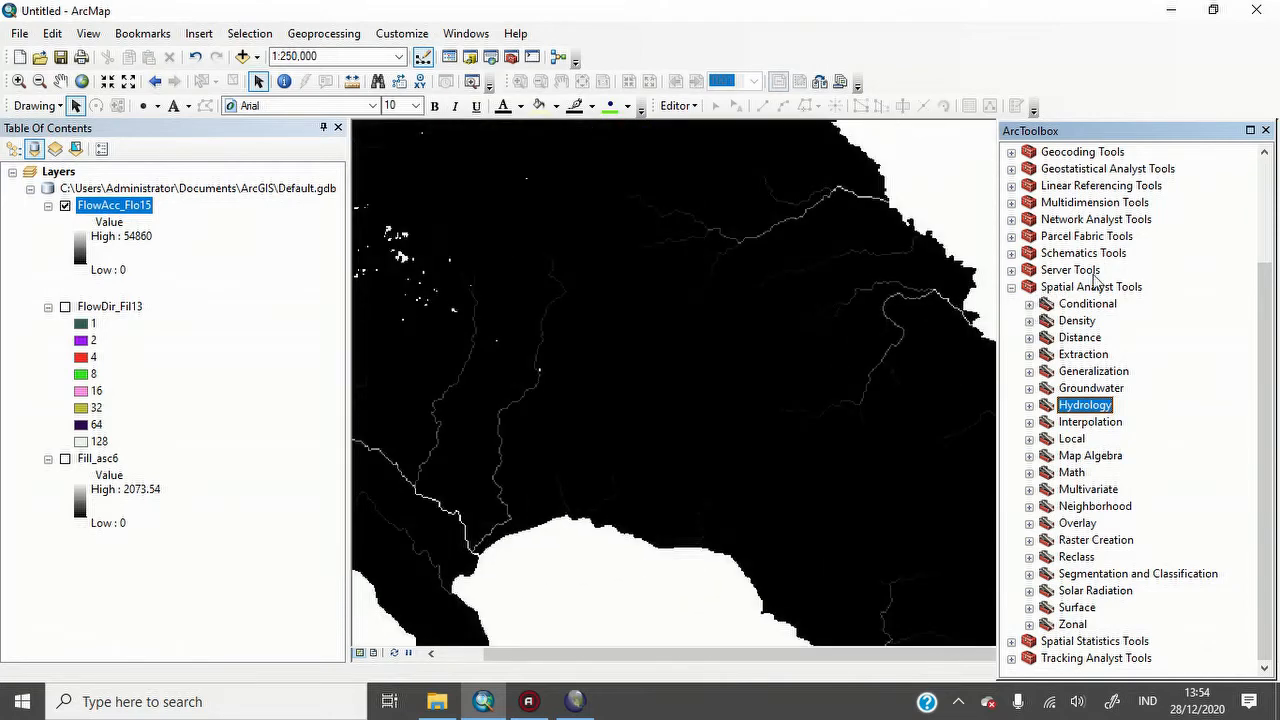
pyautogui.click(1029, 305)
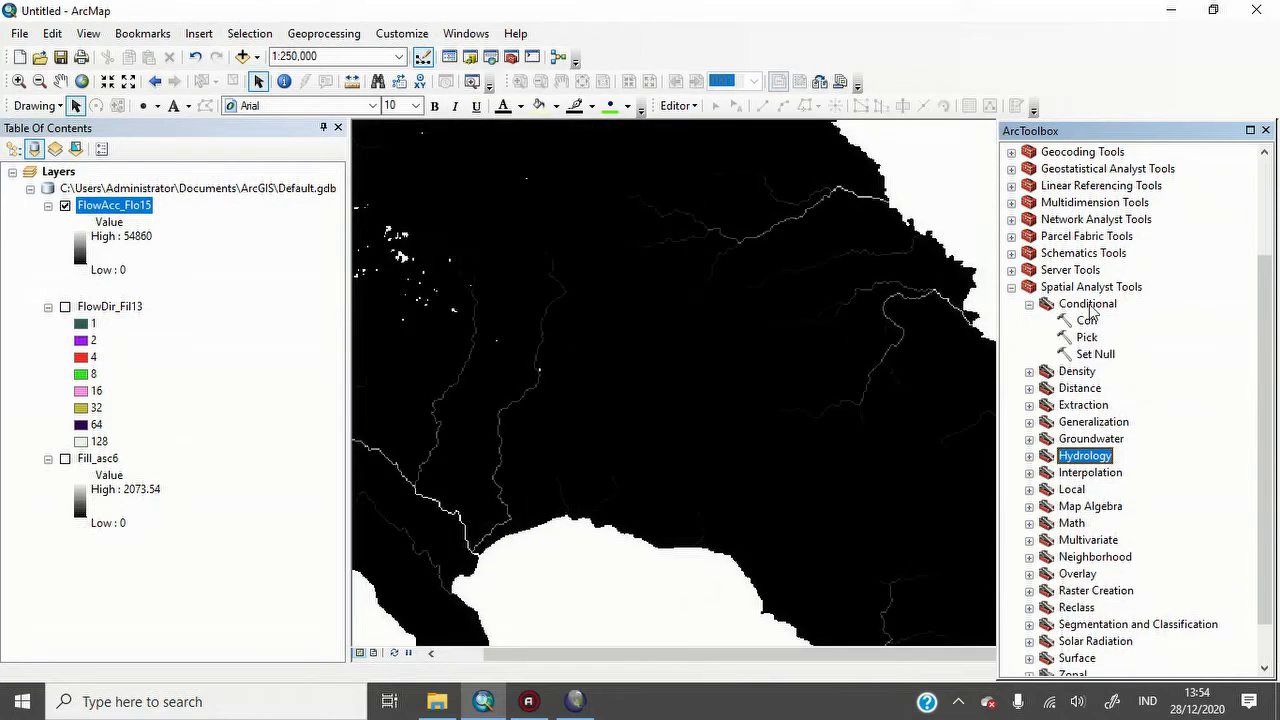
pyautogui.doubleClick(1087, 322)
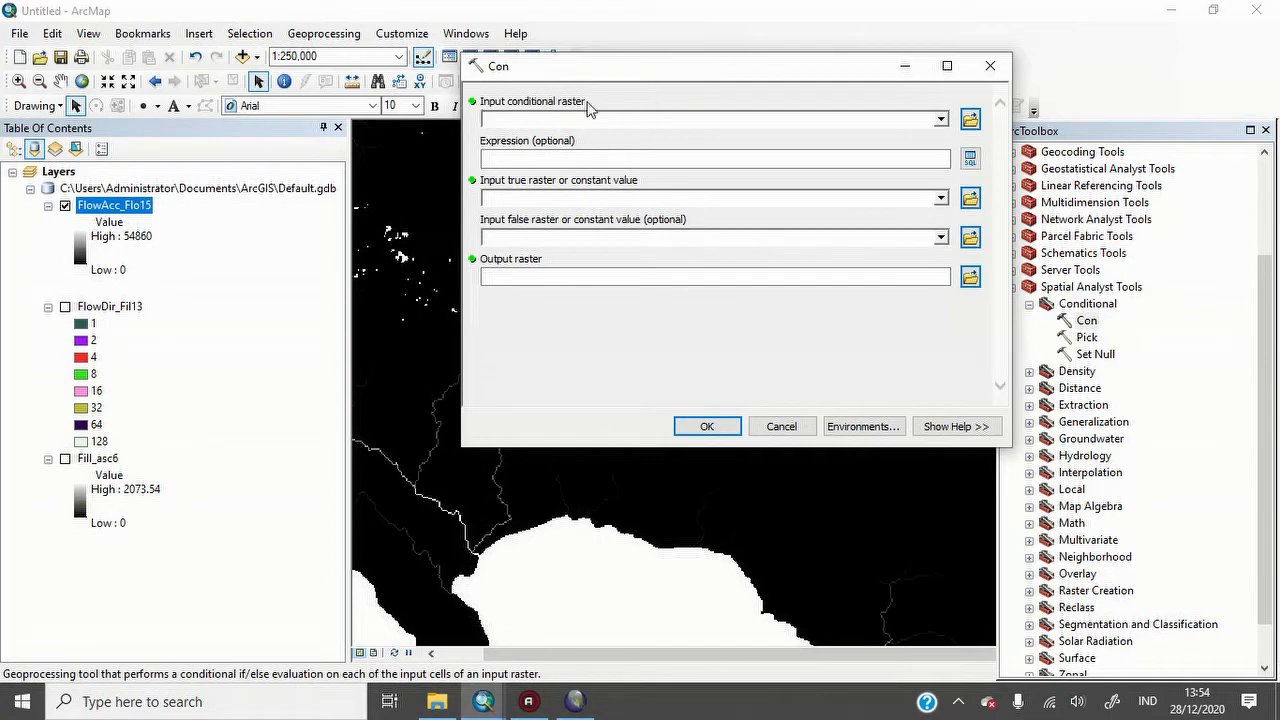
pyautogui.click(938, 119)
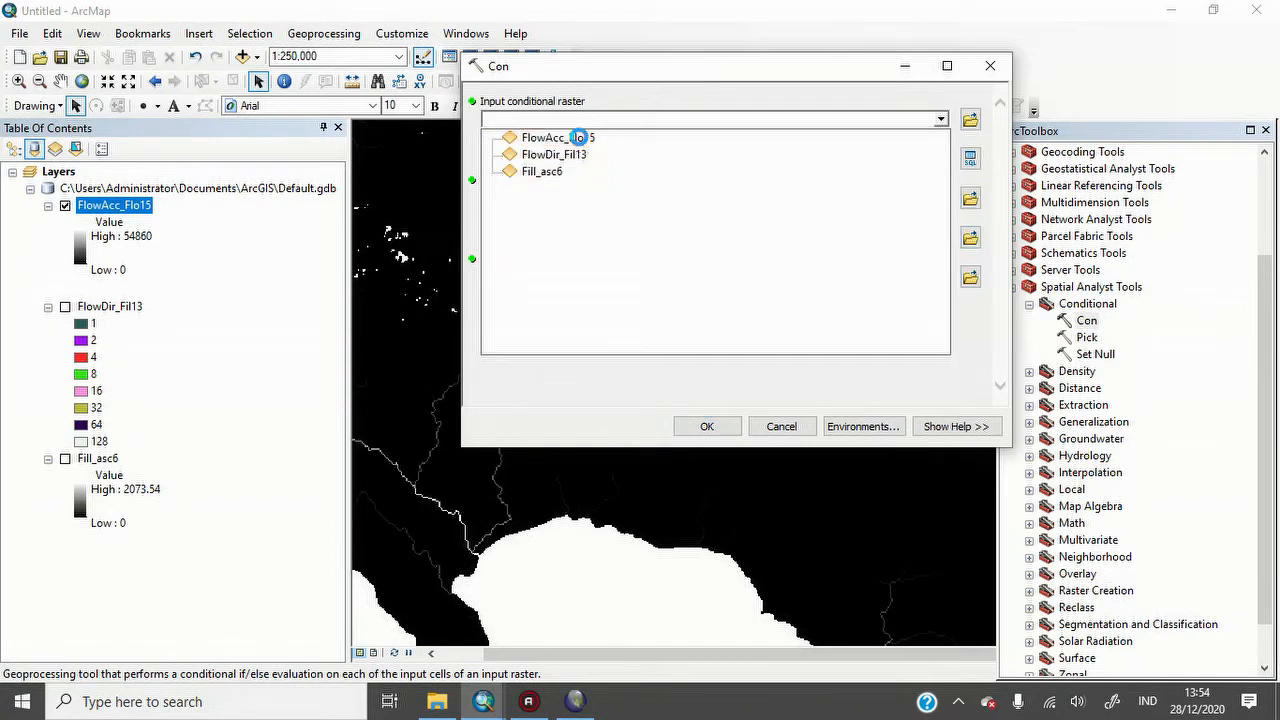
pyautogui.click(580, 138)
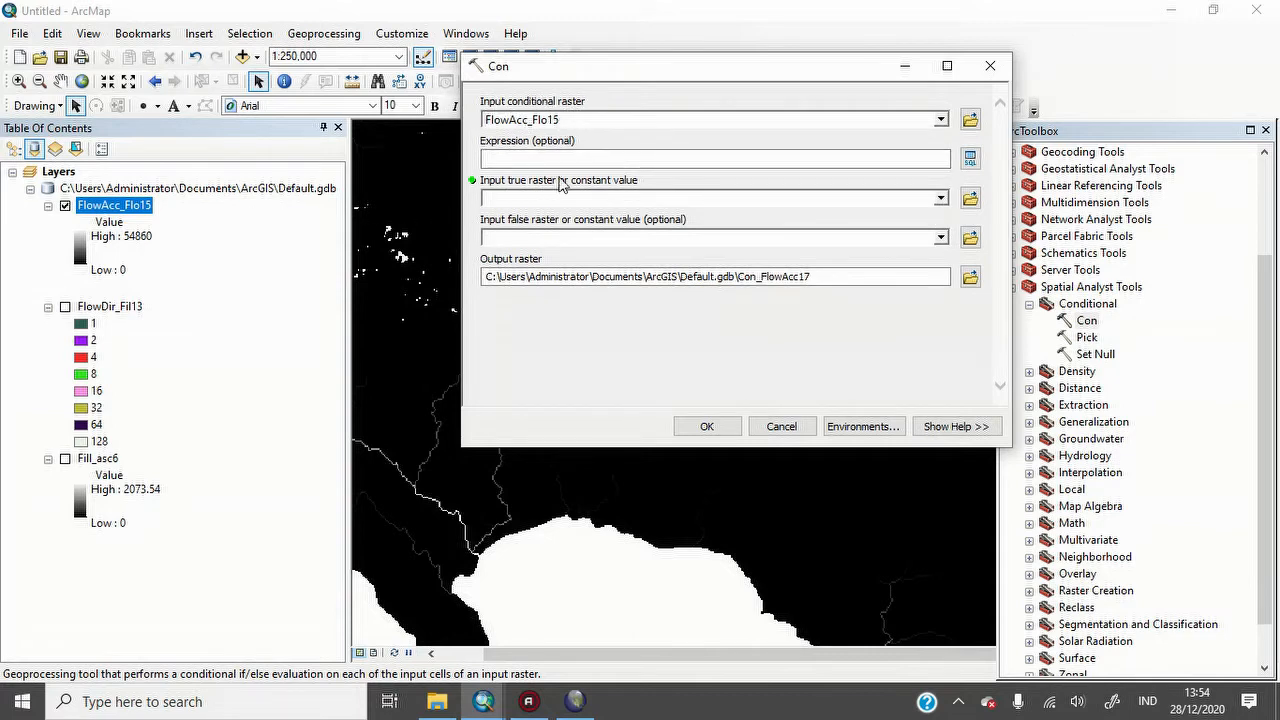
# - Run Con with FlowDir_Fil13 as both true and false raster, no expression and default output, and hide the FlowAcc_Flo15 layer
pyautogui.click(941, 198)
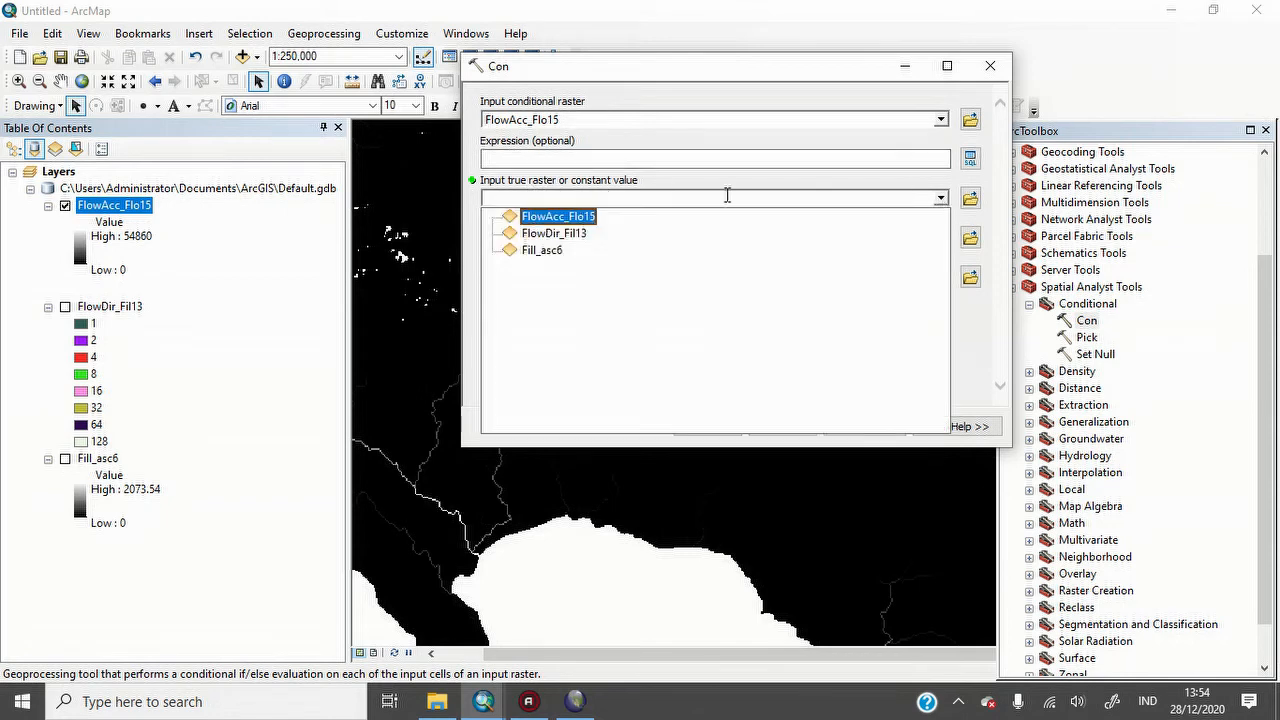
pyautogui.click(554, 233)
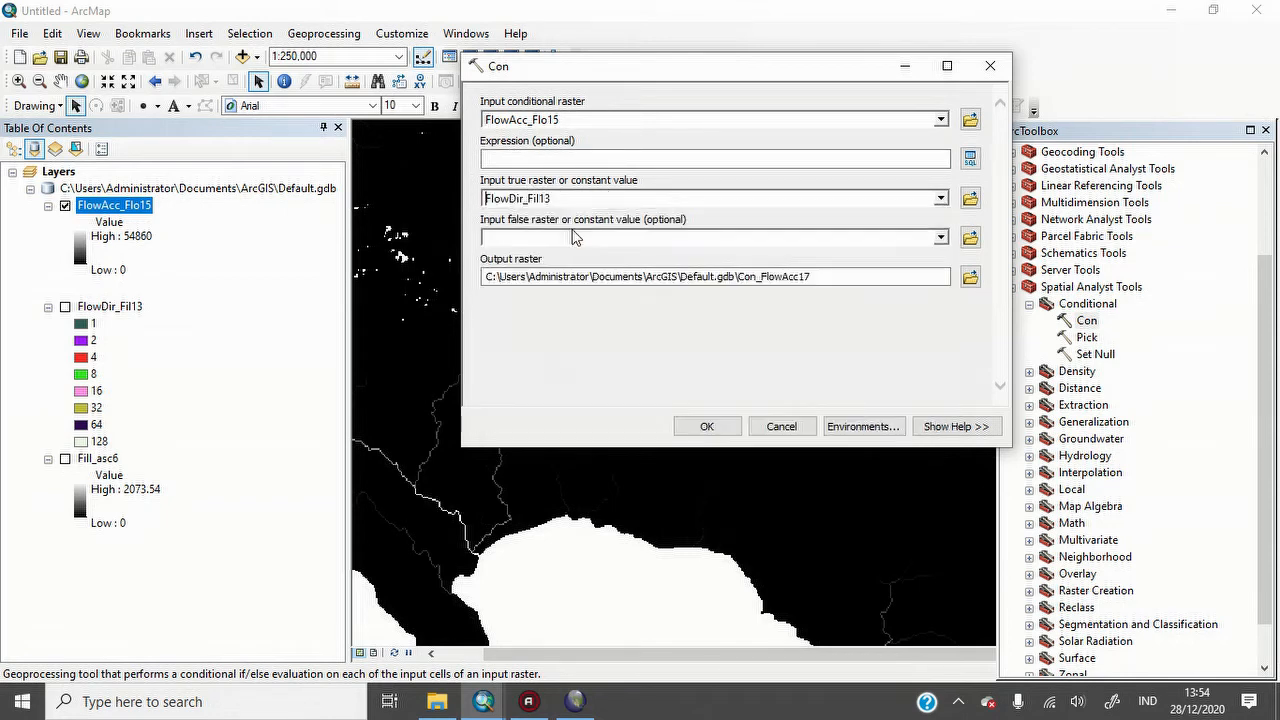
pyautogui.click(941, 237)
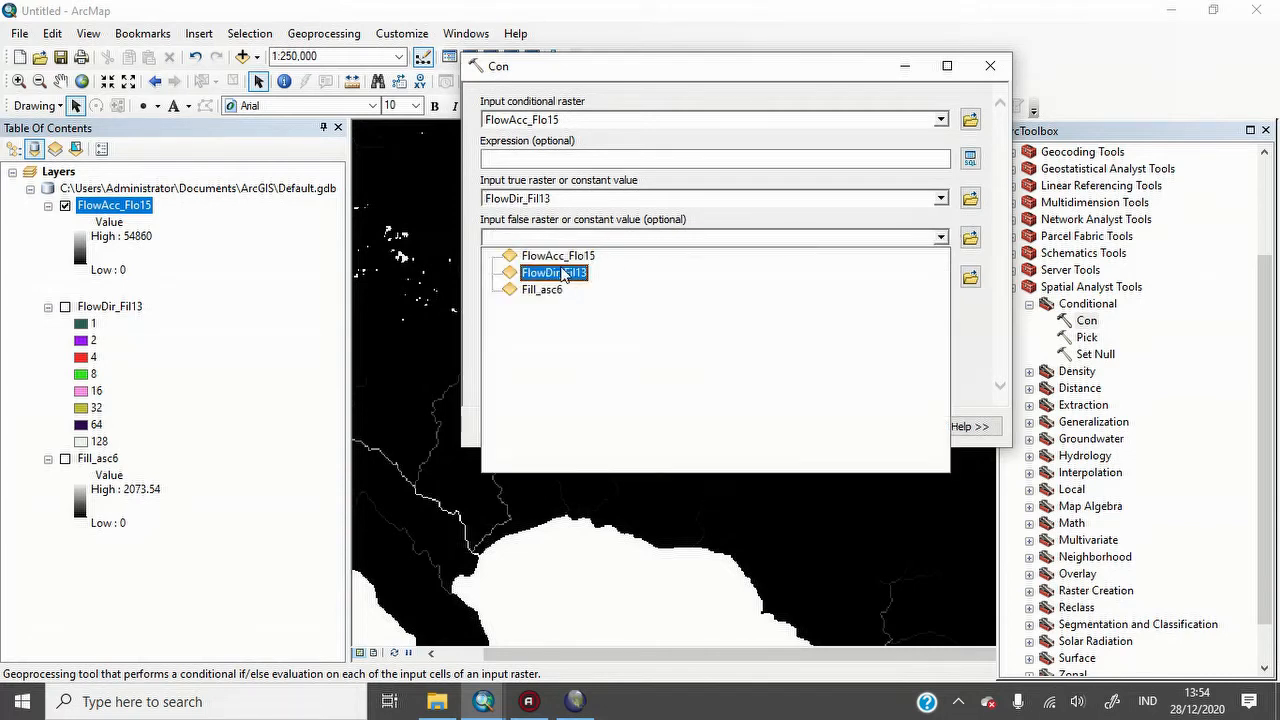
pyautogui.click(563, 272)
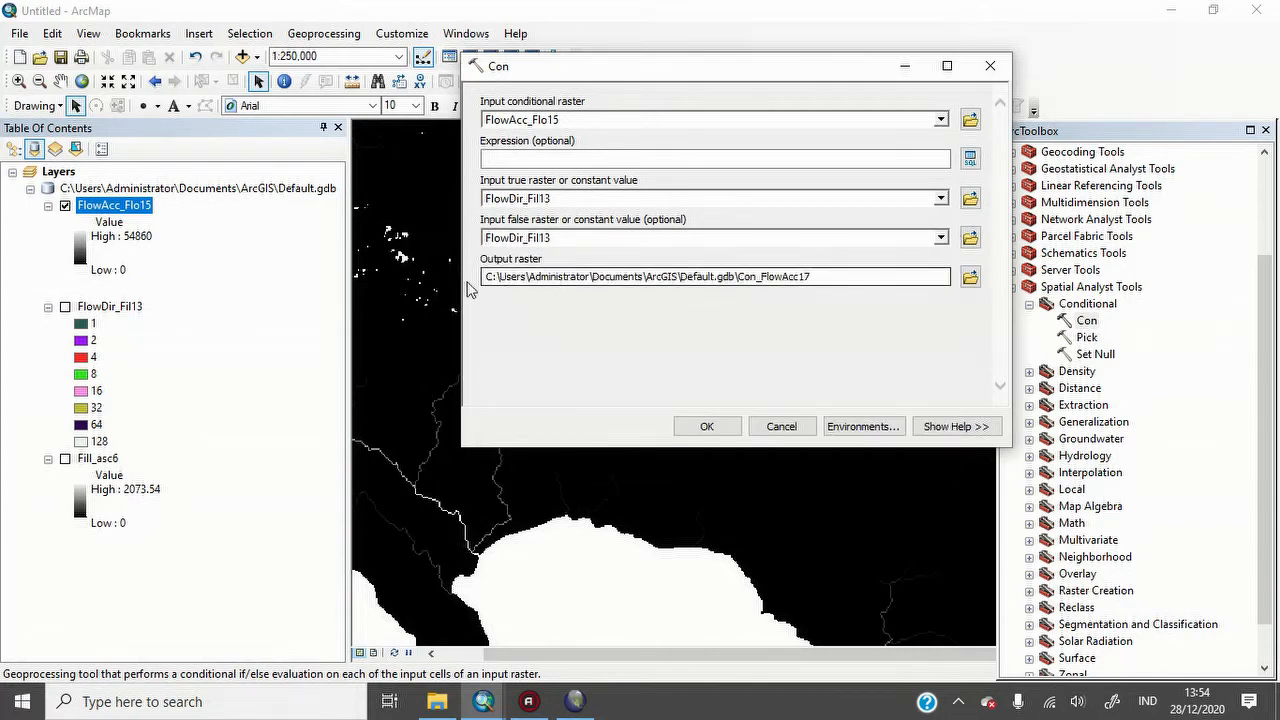
pyautogui.click(787, 280)
pyautogui.click(716, 430)
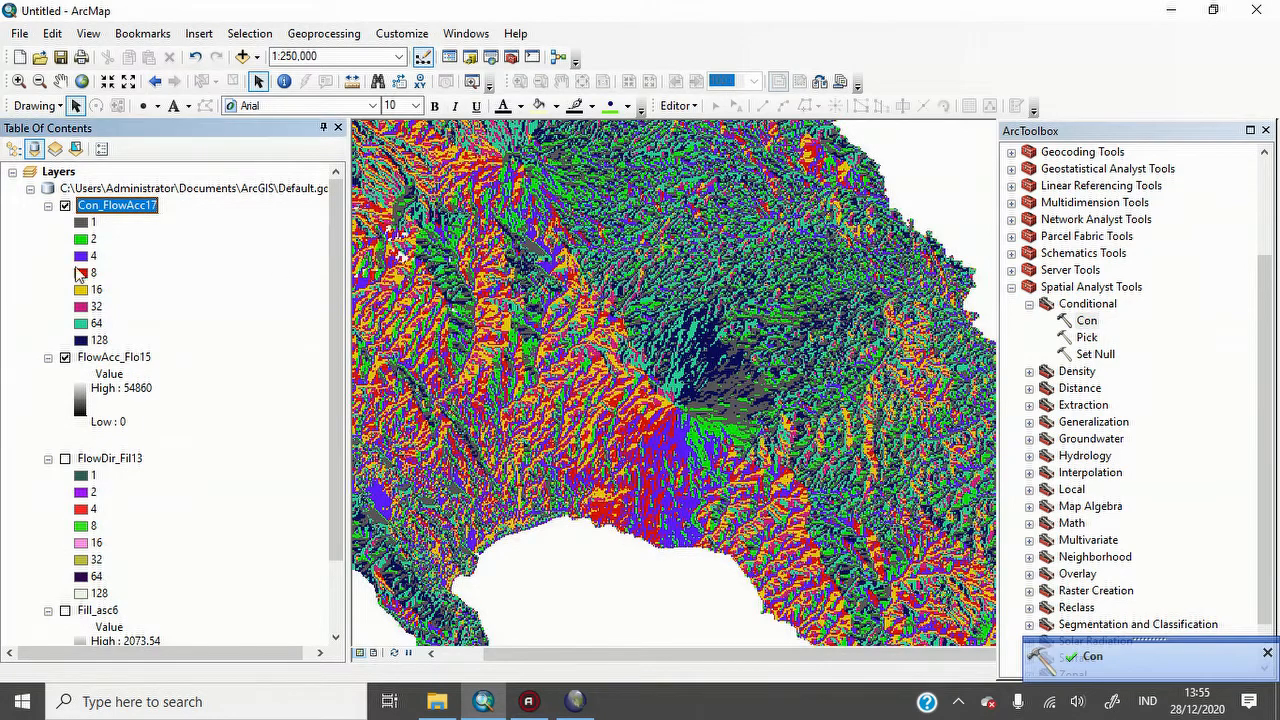
pyautogui.click(65, 358)
# - Run the Hydrology Stream Order tool with Con_FlowAcc17 as stream raster, FlowDir_Fil13 as flow direction raster, default output and the STRAHLER method
pyautogui.scroll(3, 820, 365)
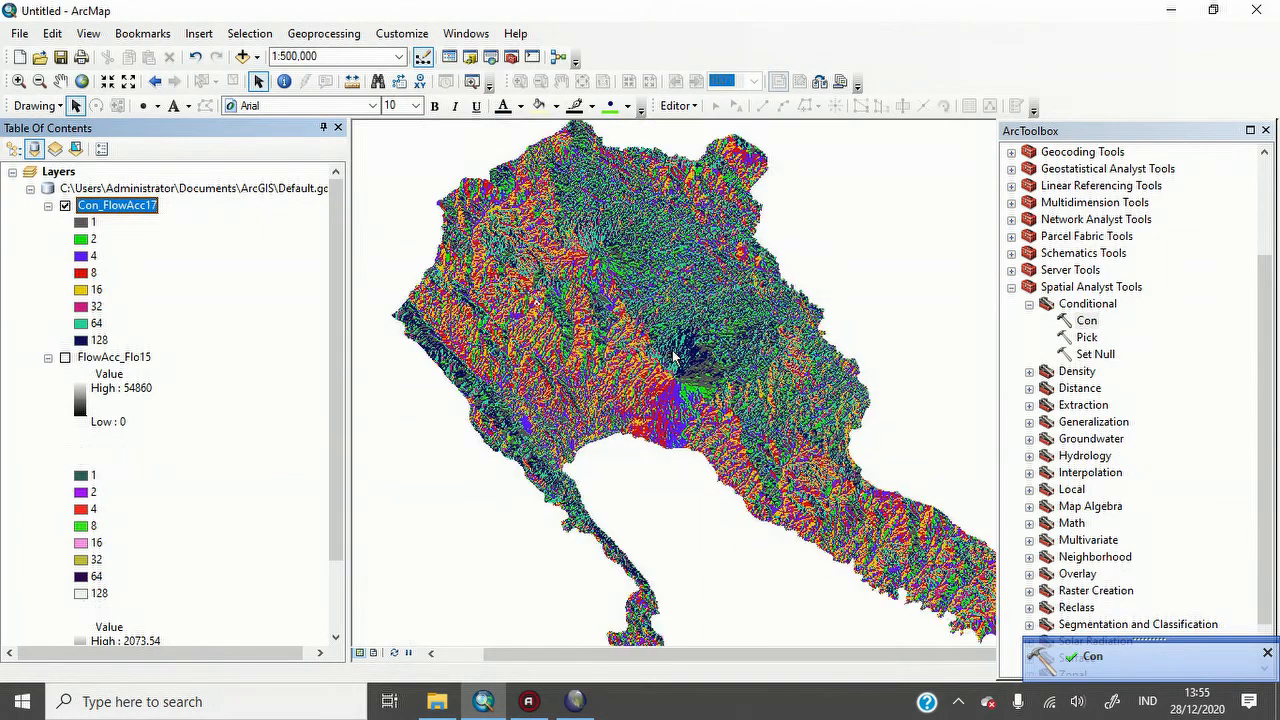
pyautogui.click(1028, 305)
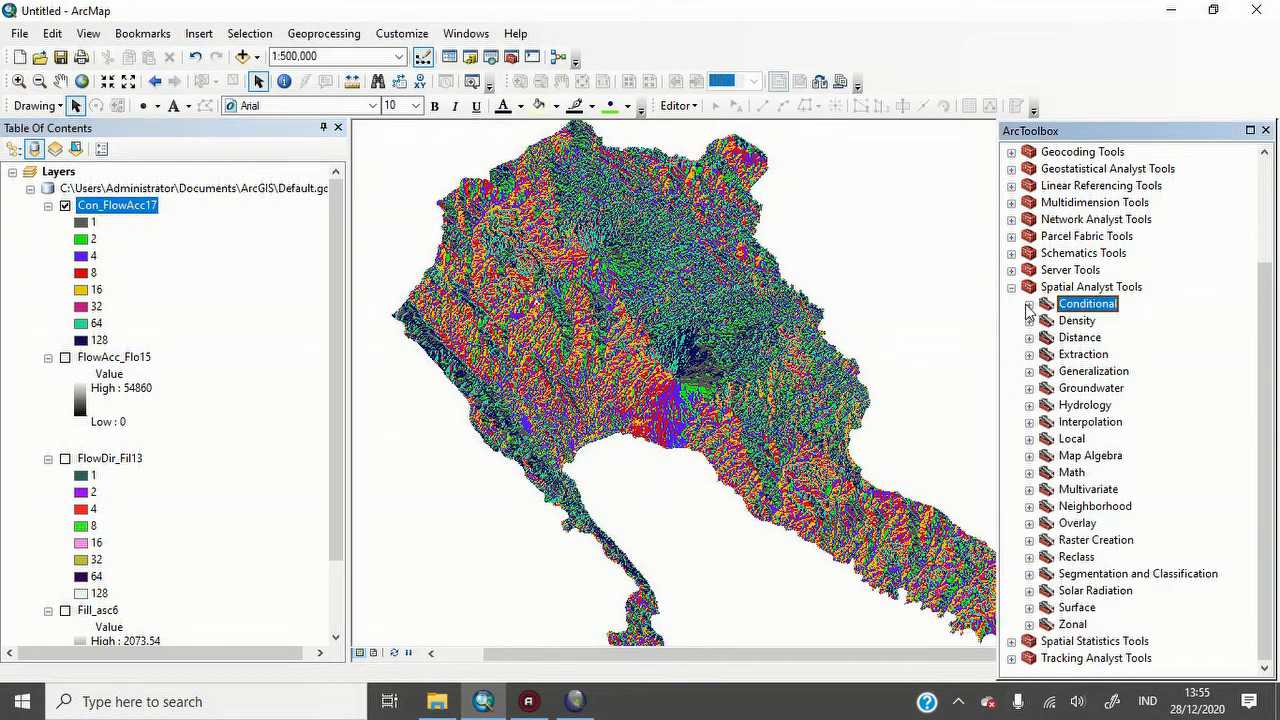
pyautogui.click(1030, 406)
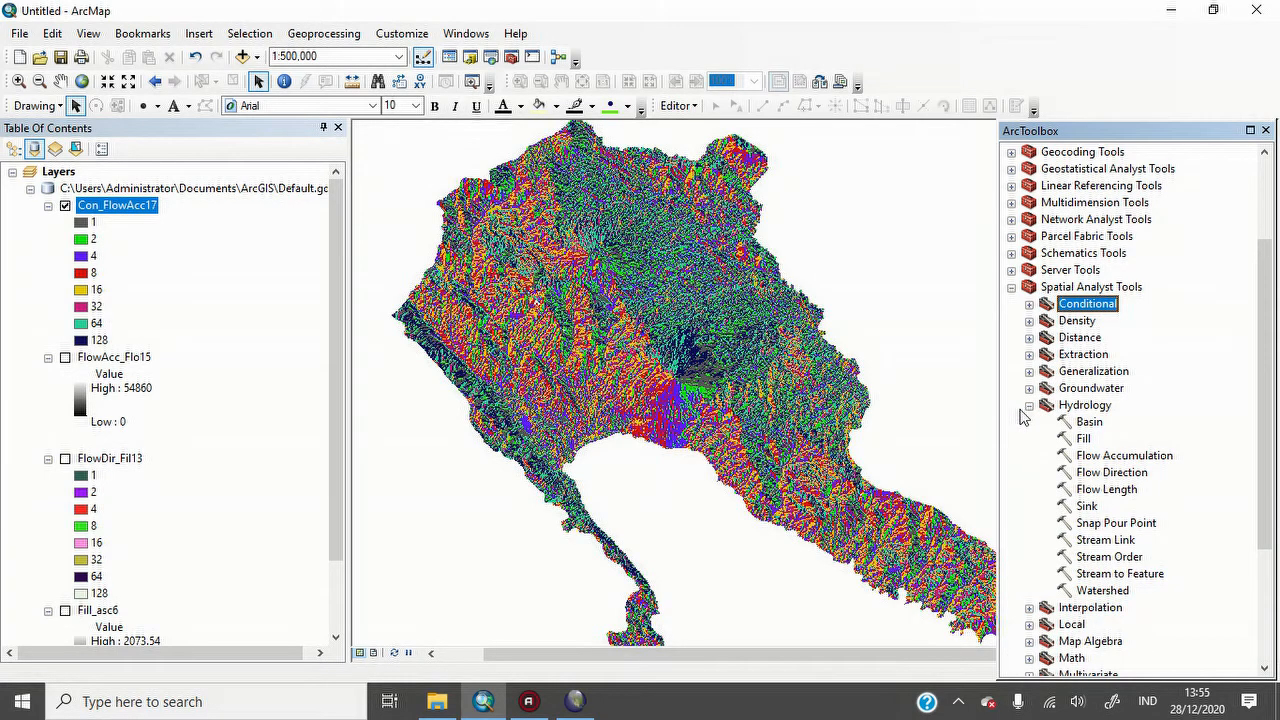
pyautogui.click(1110, 557)
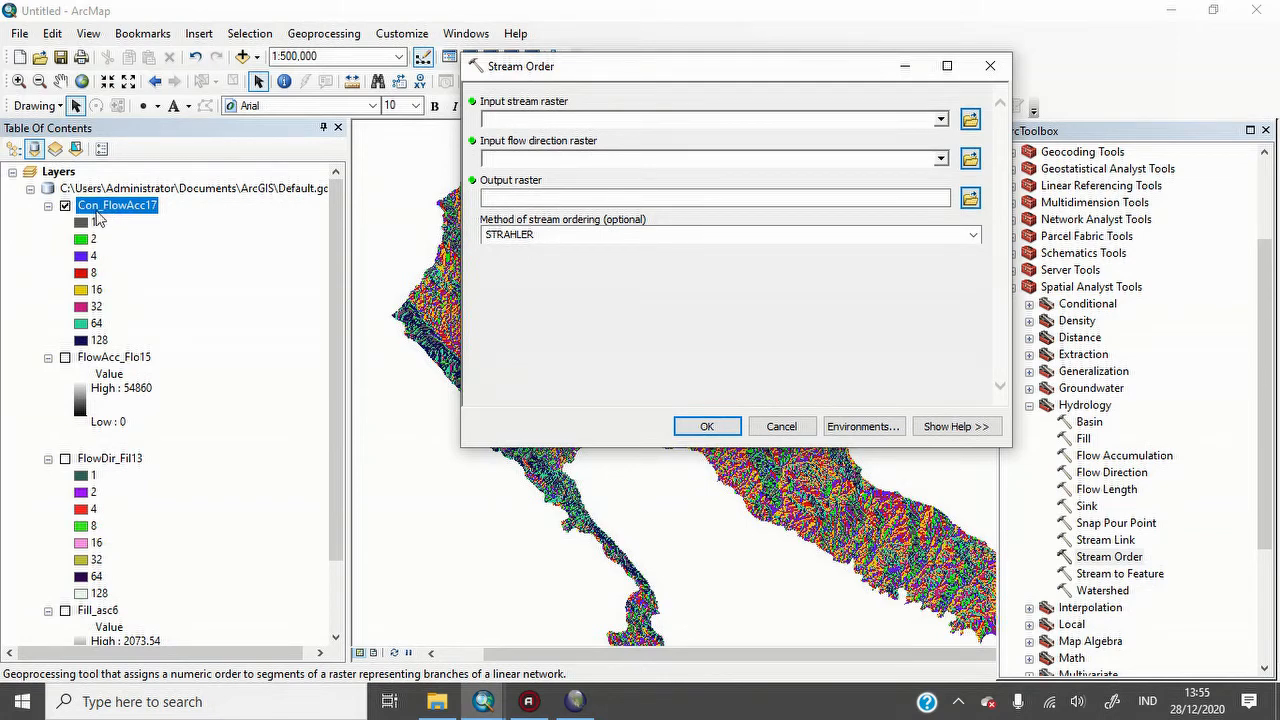
pyautogui.moveTo(120, 208); pyautogui.dragTo(582, 119)
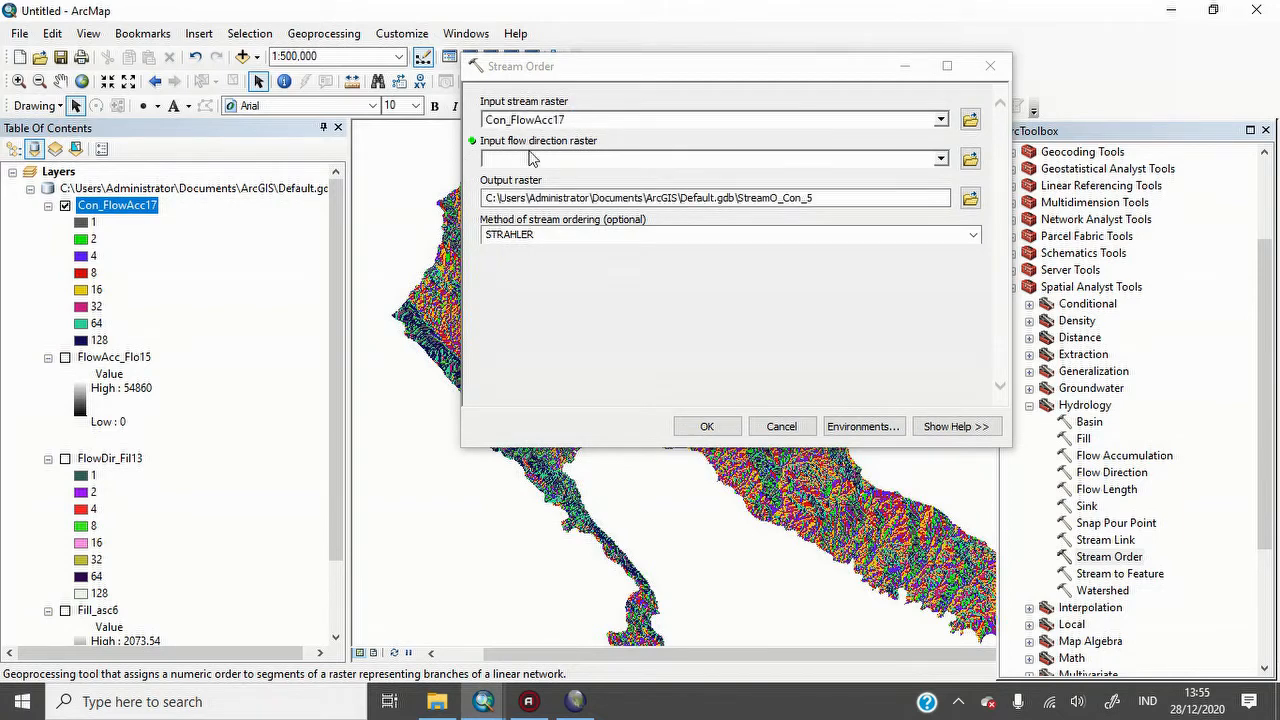
pyautogui.click(940, 158)
pyautogui.click(554, 194)
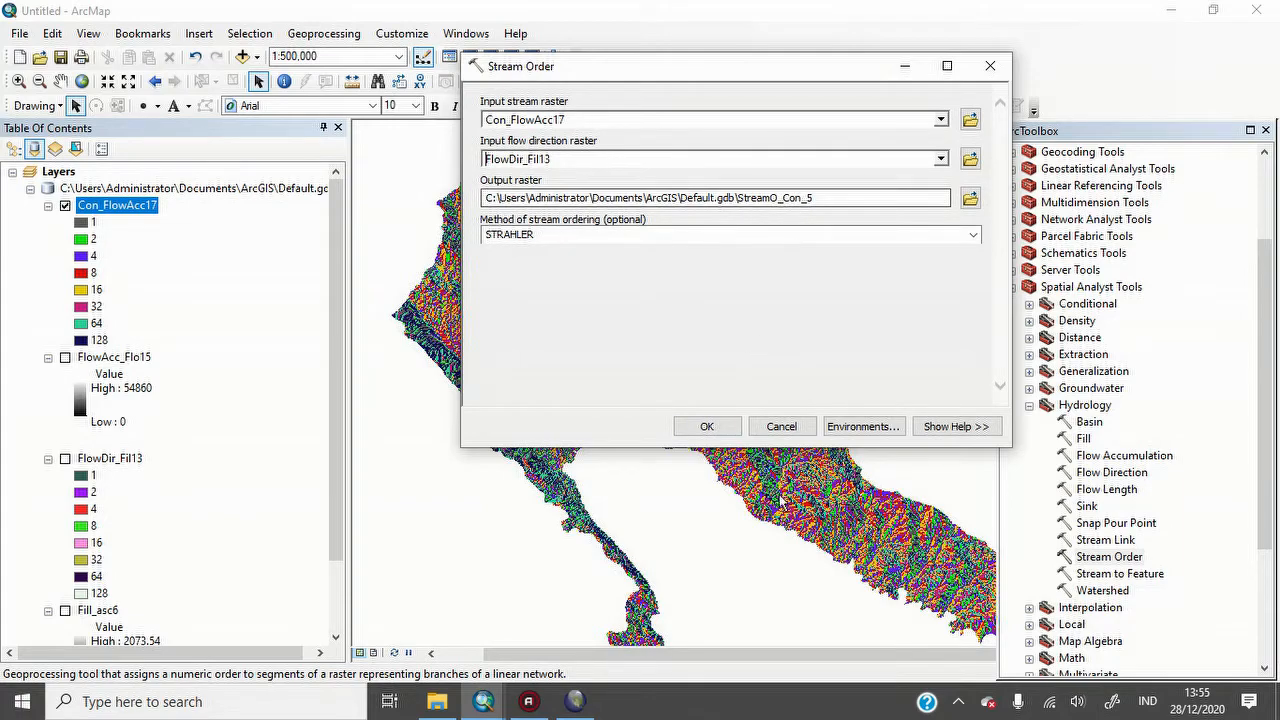
pyautogui.click(707, 427)
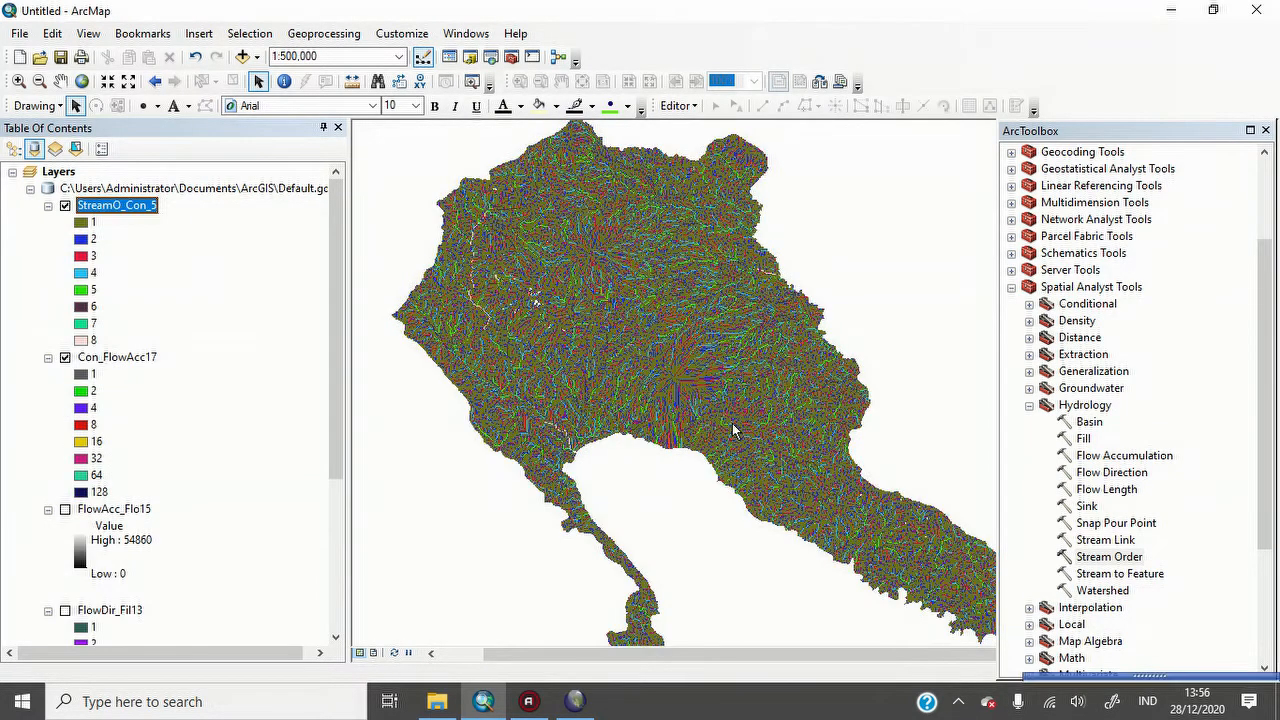
# - Hide Con_FlowAcc17 and run Stream to Feature with StreamO_Con_5 as stream raster, FlowDir_Fil13 as flow direction, default output and simplified polylines
pyautogui.click(65, 358)
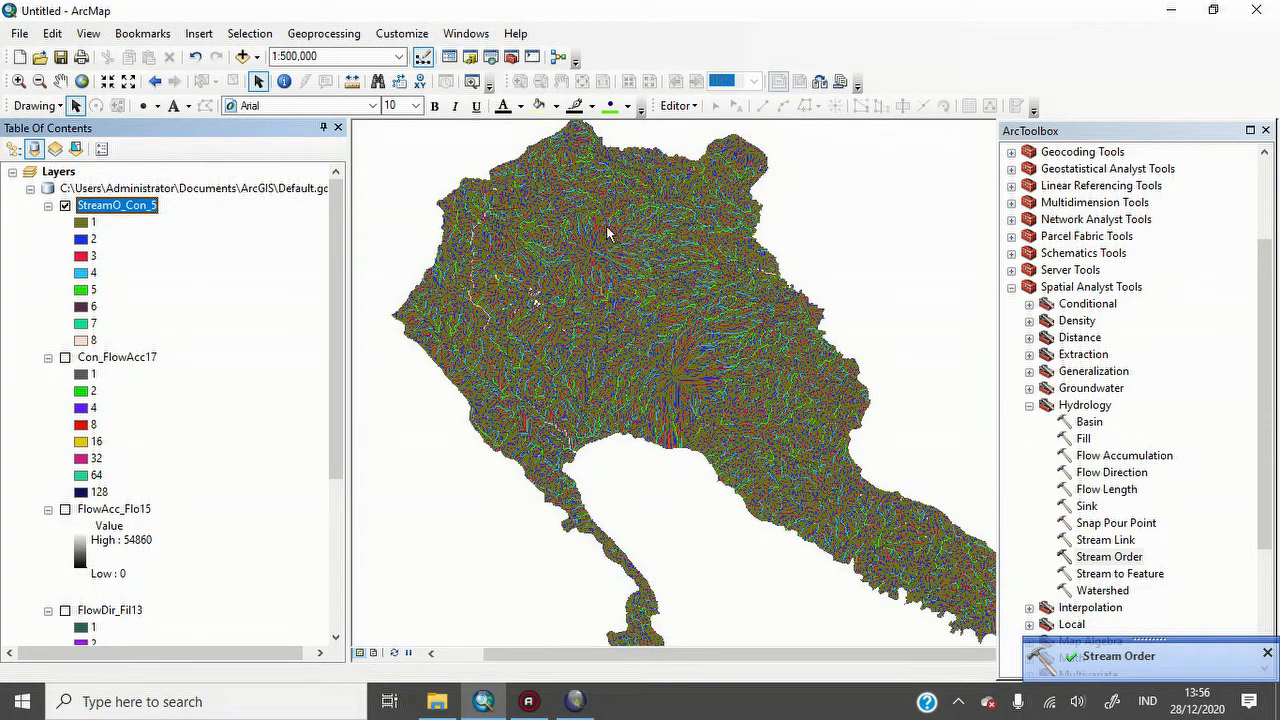
pyautogui.click(1266, 653)
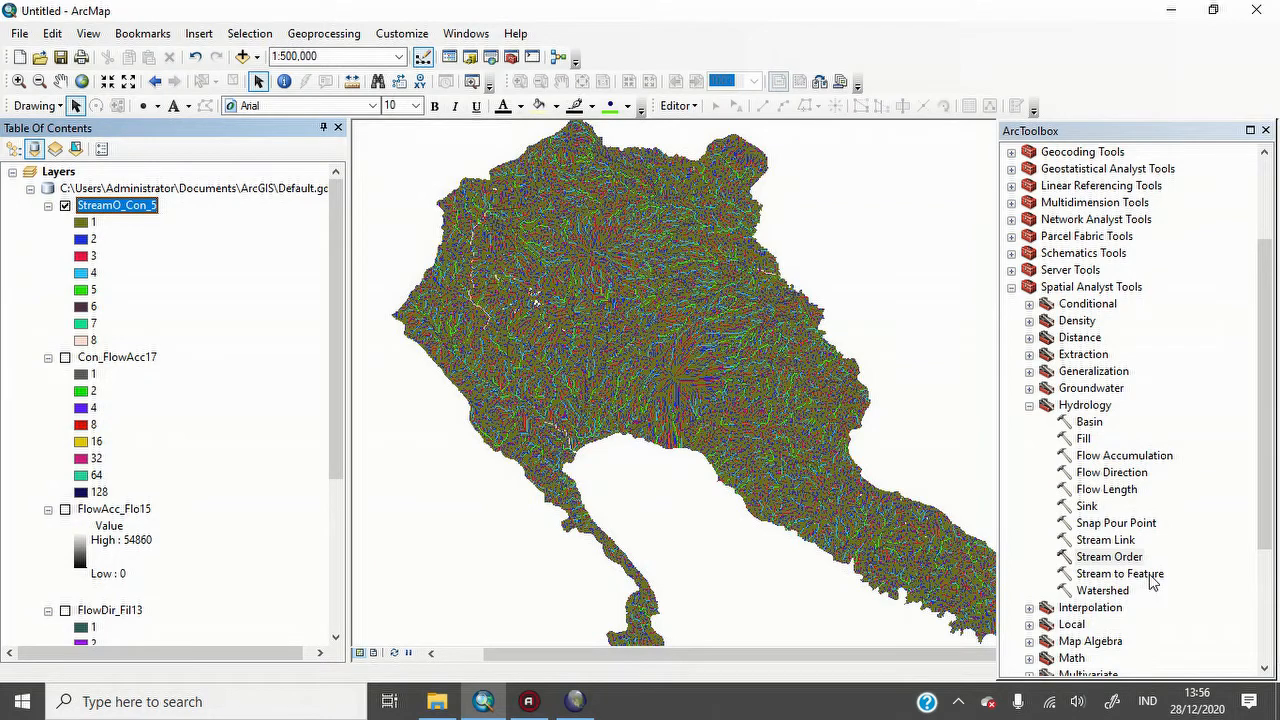
pyautogui.click(1150, 577)
pyautogui.doubleClick(1150, 573)
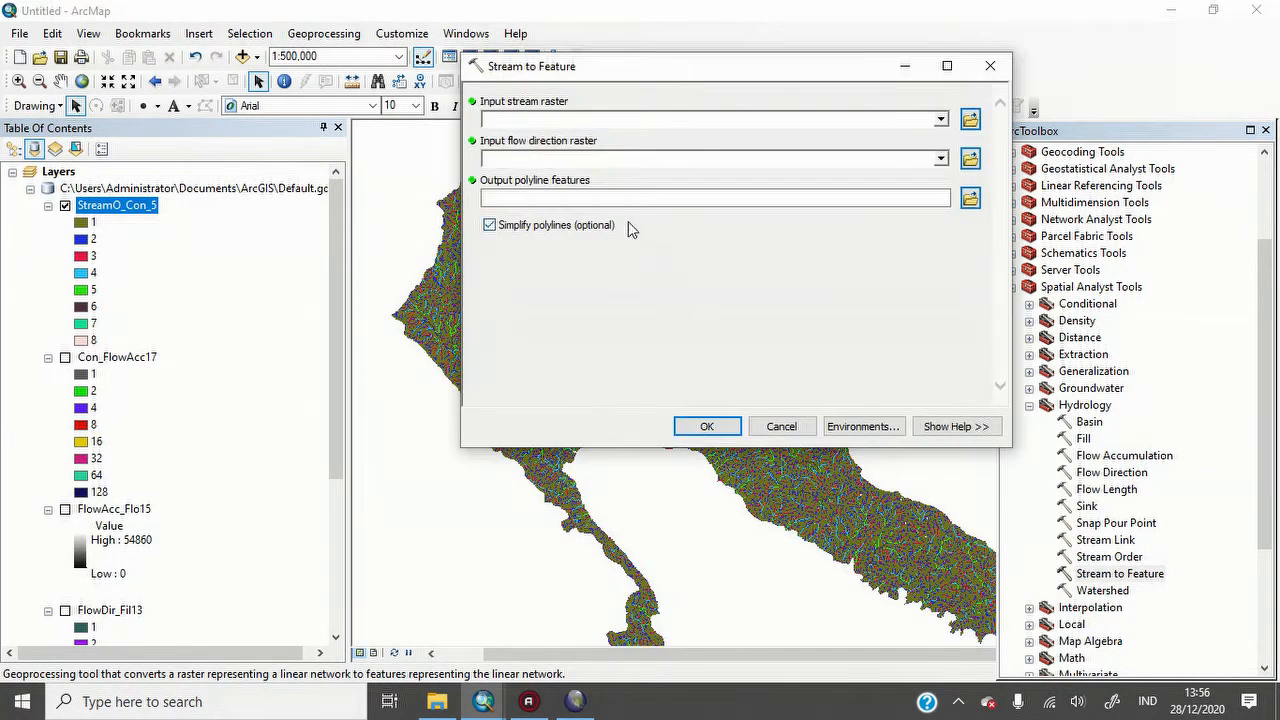
pyautogui.click(940, 119)
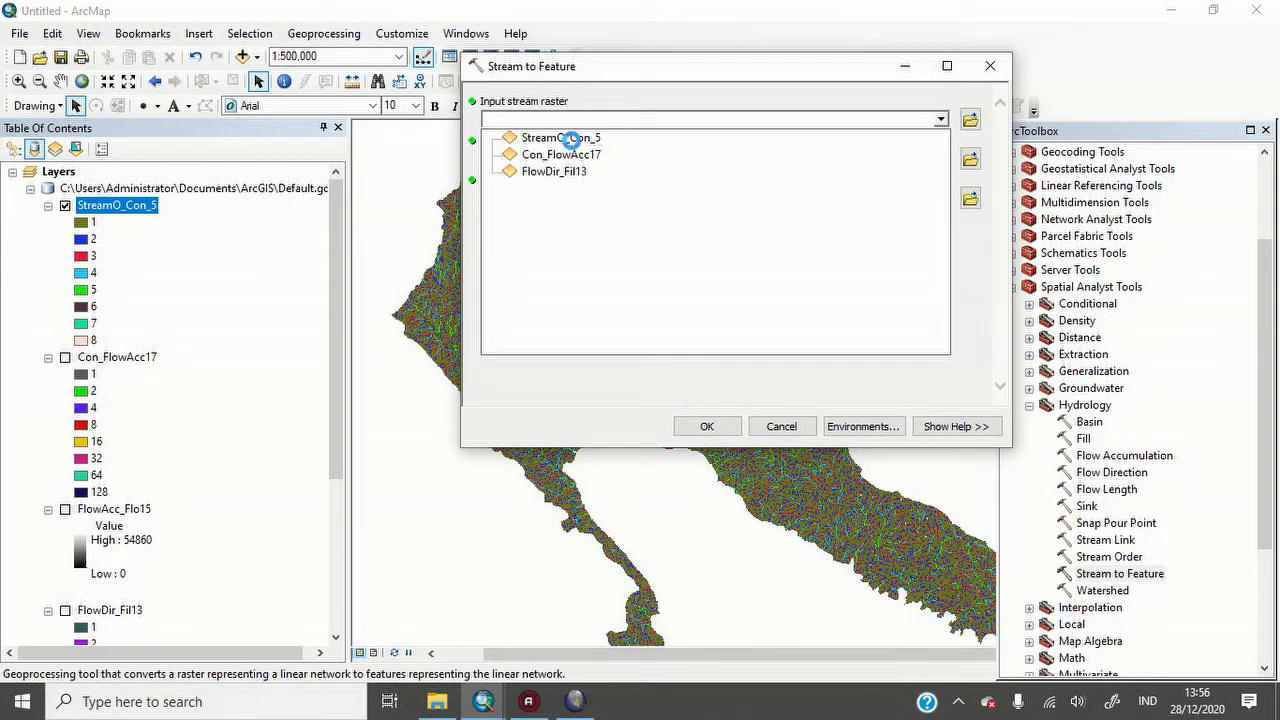
pyautogui.click(568, 137)
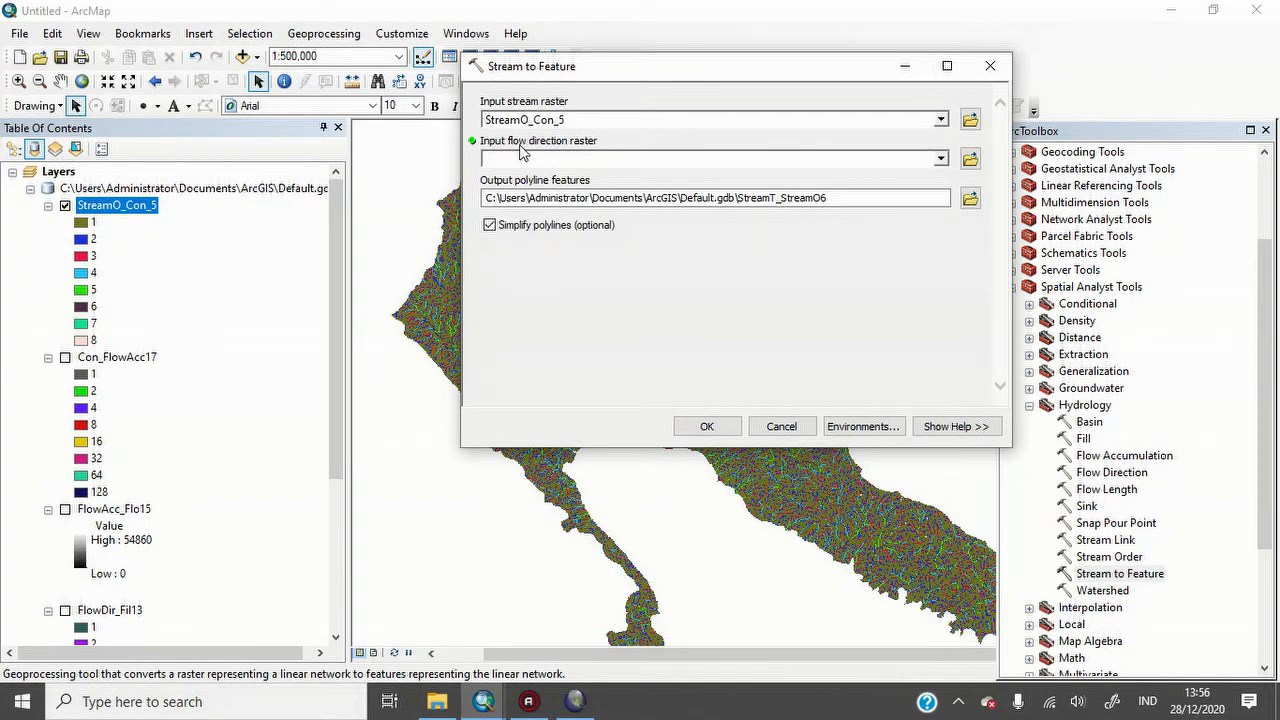
pyautogui.click(940, 158)
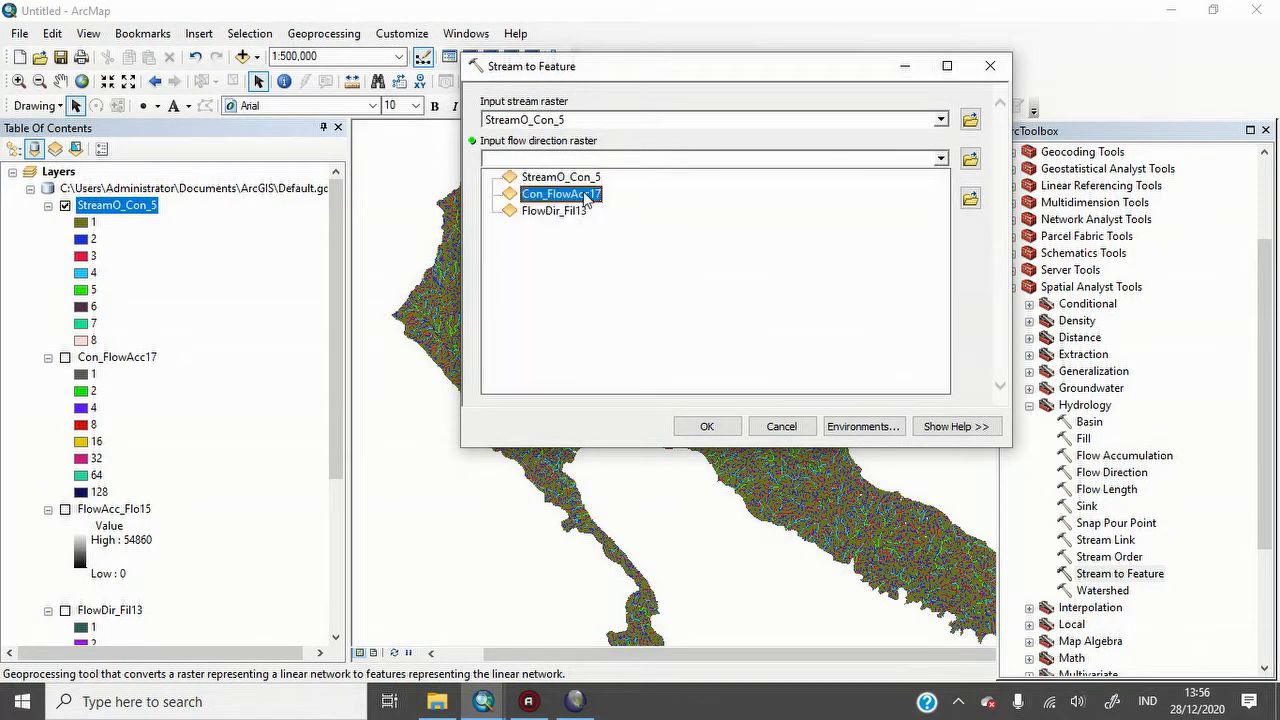
pyautogui.click(575, 213)
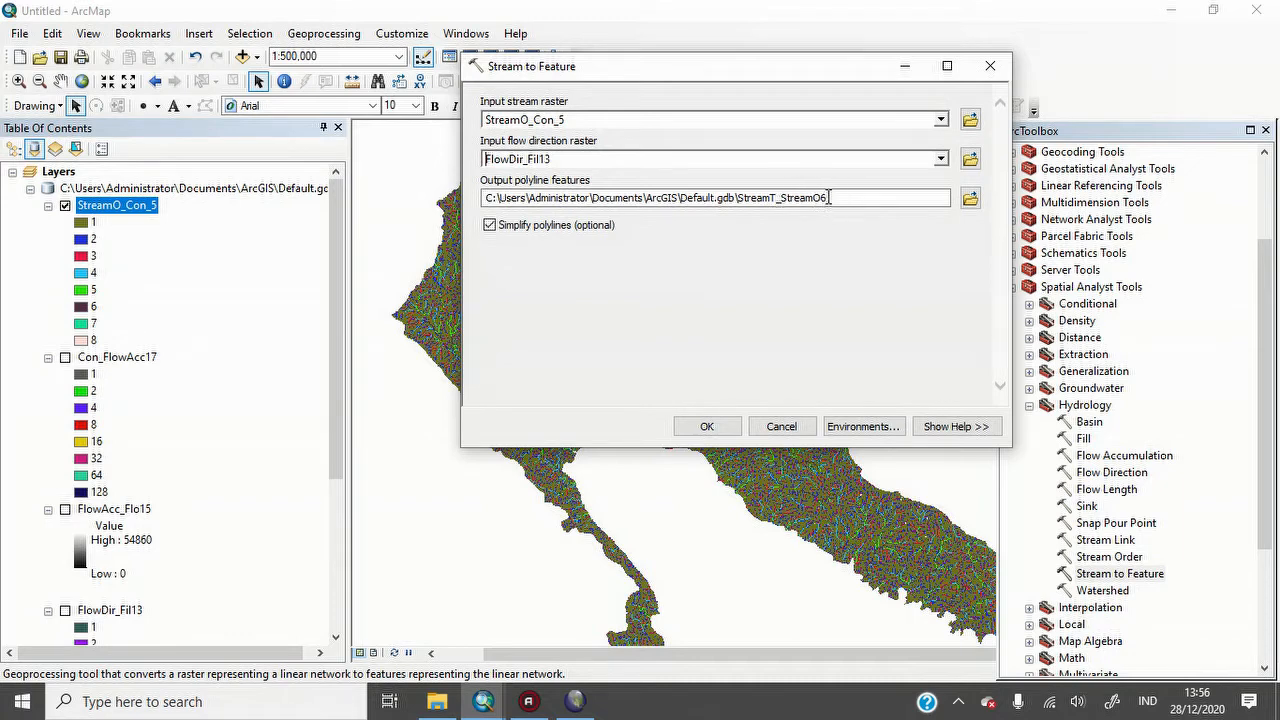
pyautogui.moveTo(780, 198); pyautogui.dragTo(829, 195)
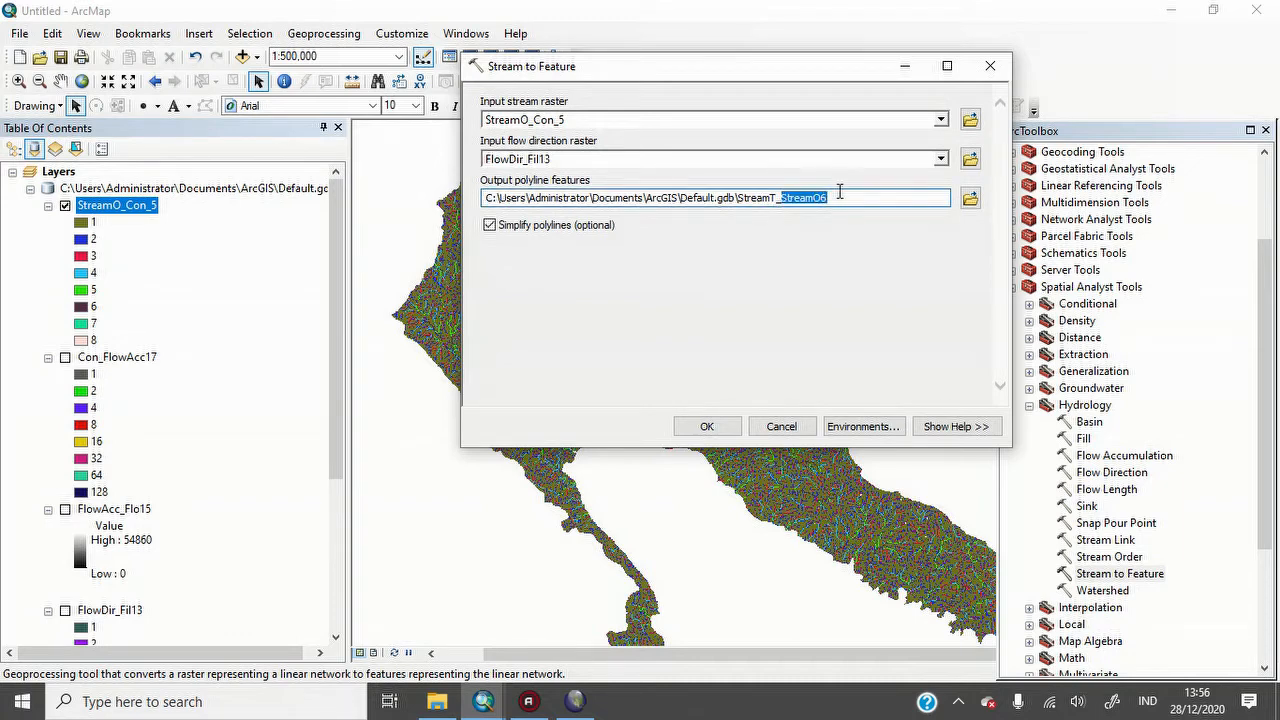
pyautogui.click(839, 195)
pyautogui.click(735, 427)
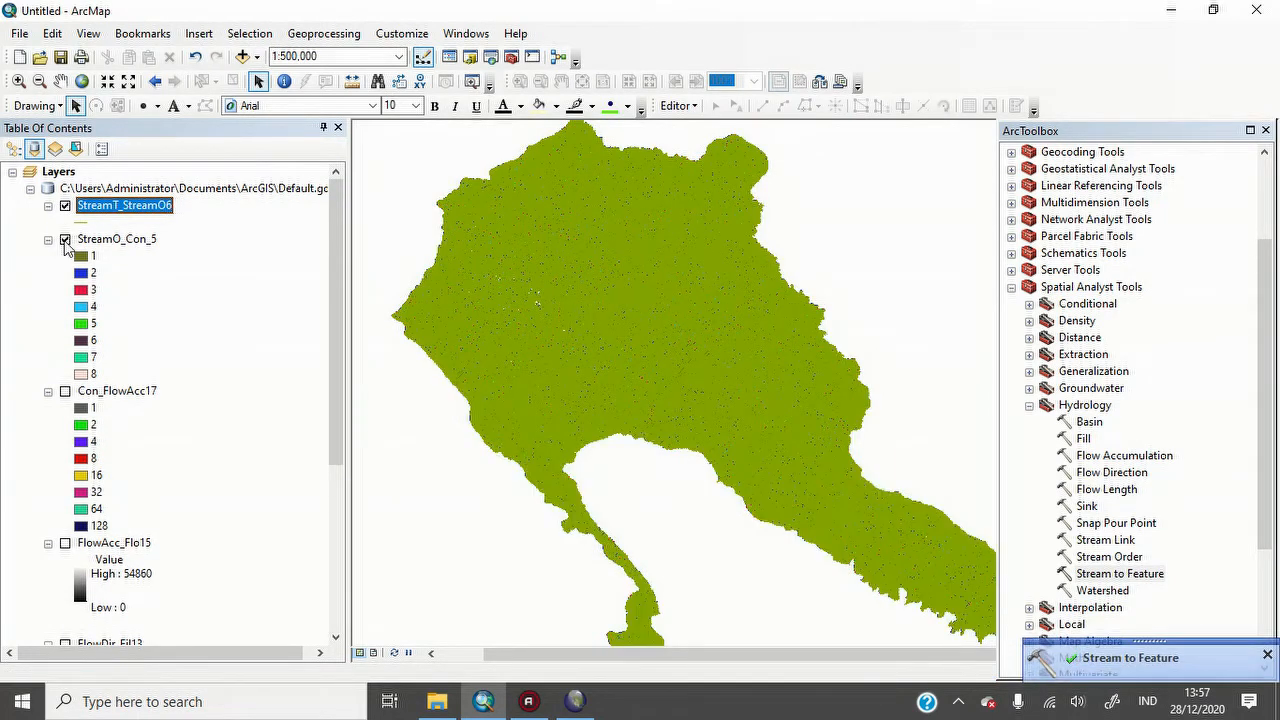
# - Hide the StreamO_Con_5 layer and redraw the StreamT_StreamO6 polylines on their own
pyautogui.click(64, 240)
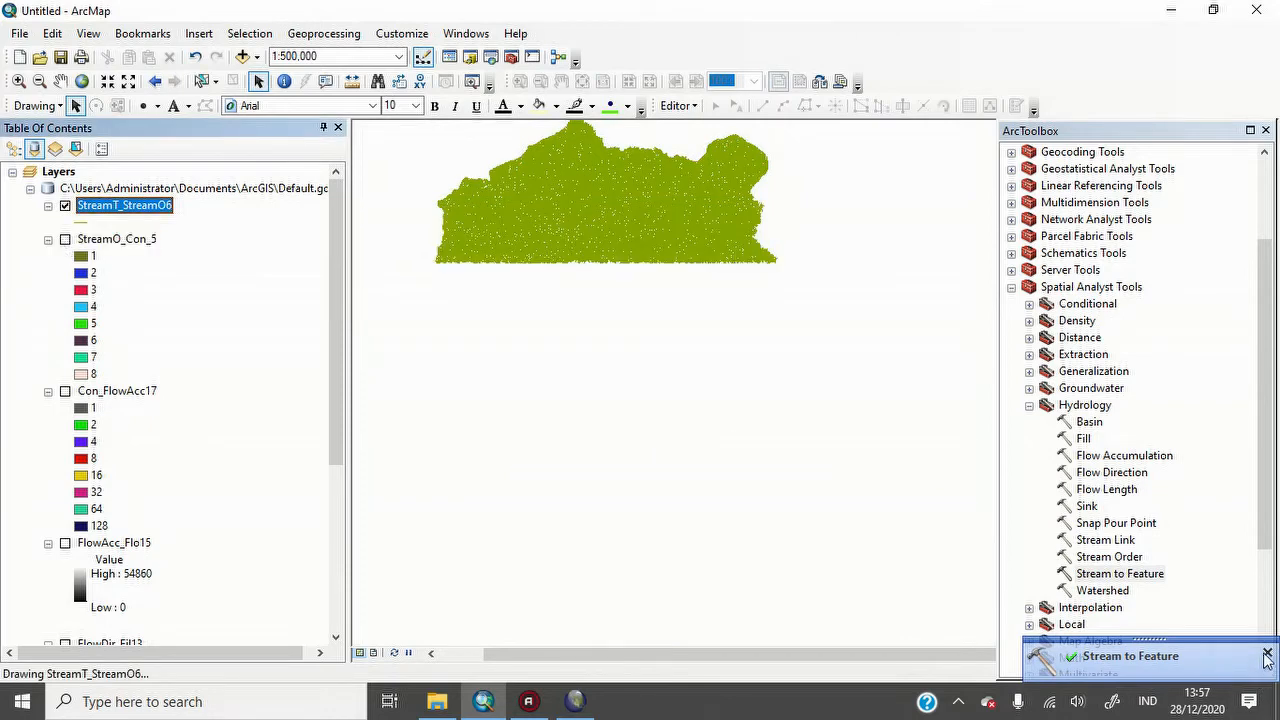
pyautogui.click(1267, 655)
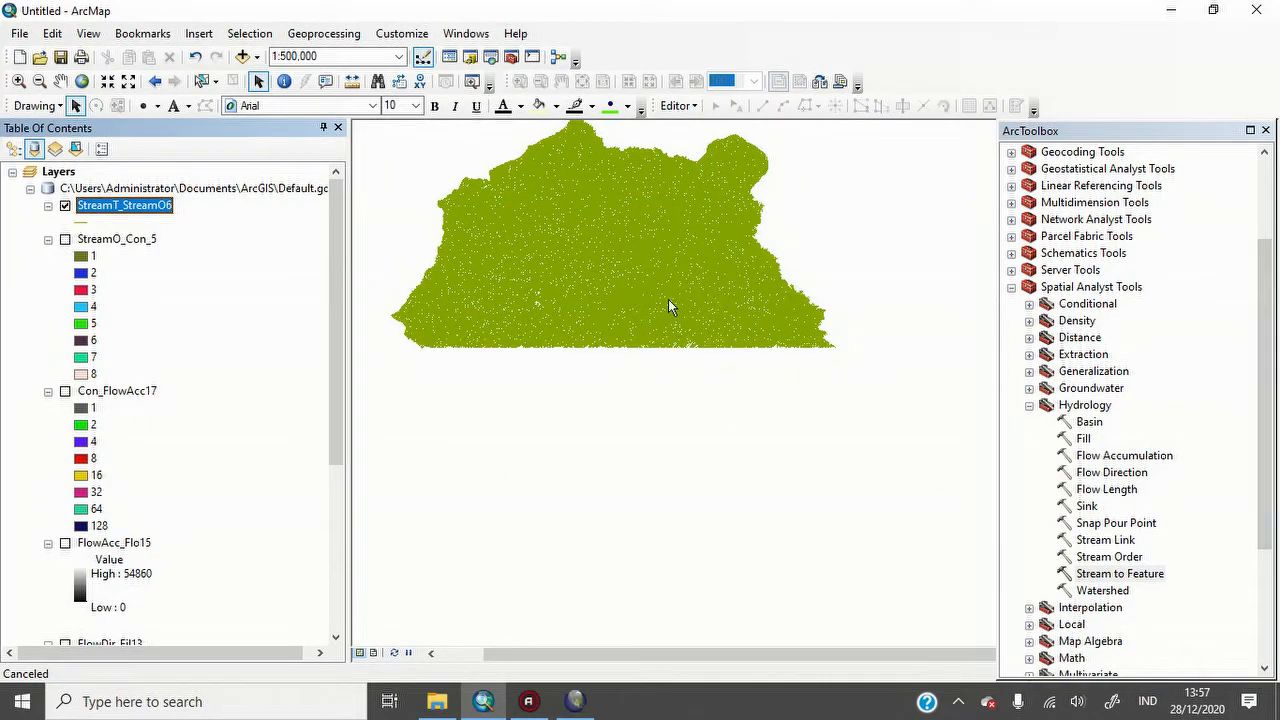
pyautogui.click(65, 206)
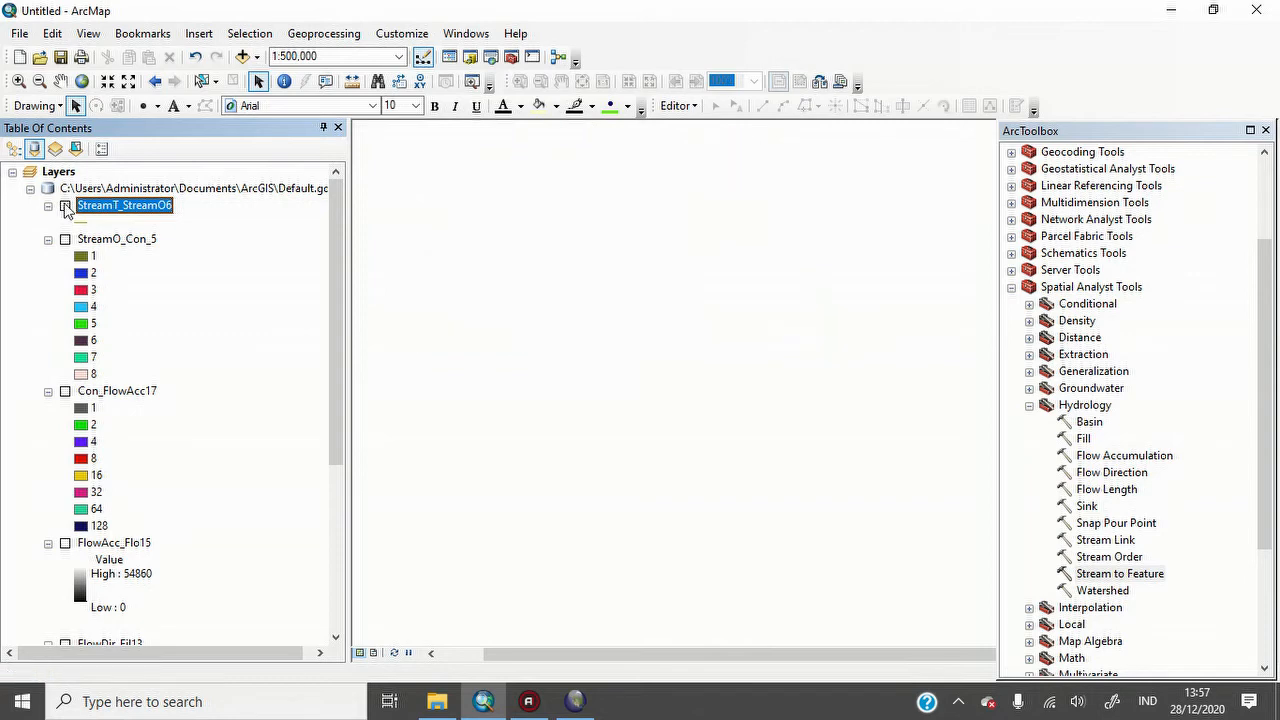
pyautogui.click(65, 206)
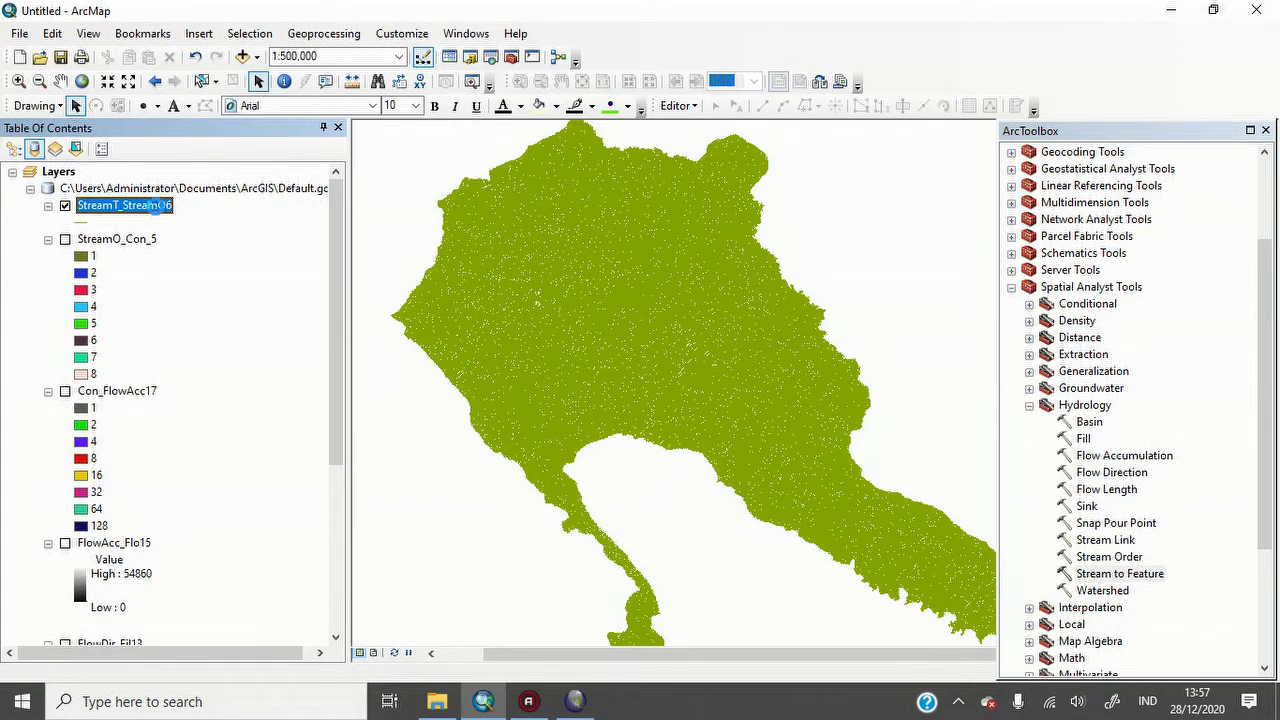
# - Start a definition query for the StreamT_StreamO6 layer with the condition grid_code <> 1
pyautogui.rightClick(157, 213)
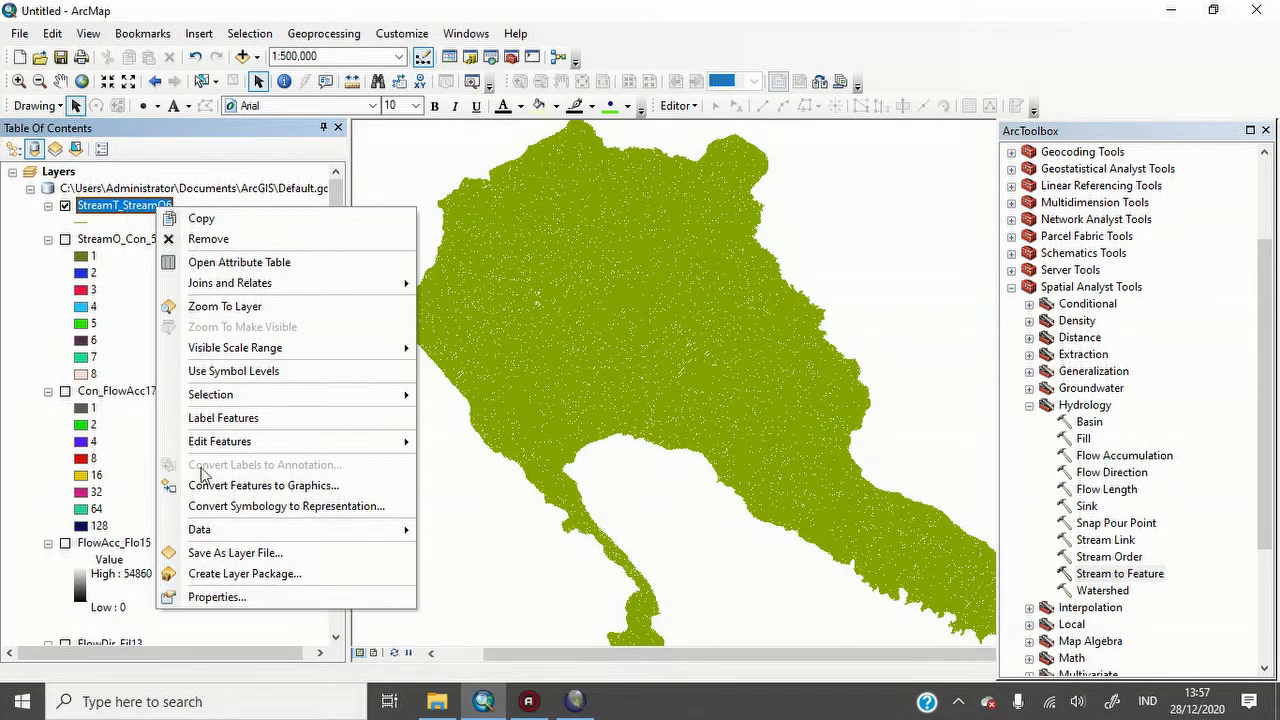
pyautogui.click(214, 597)
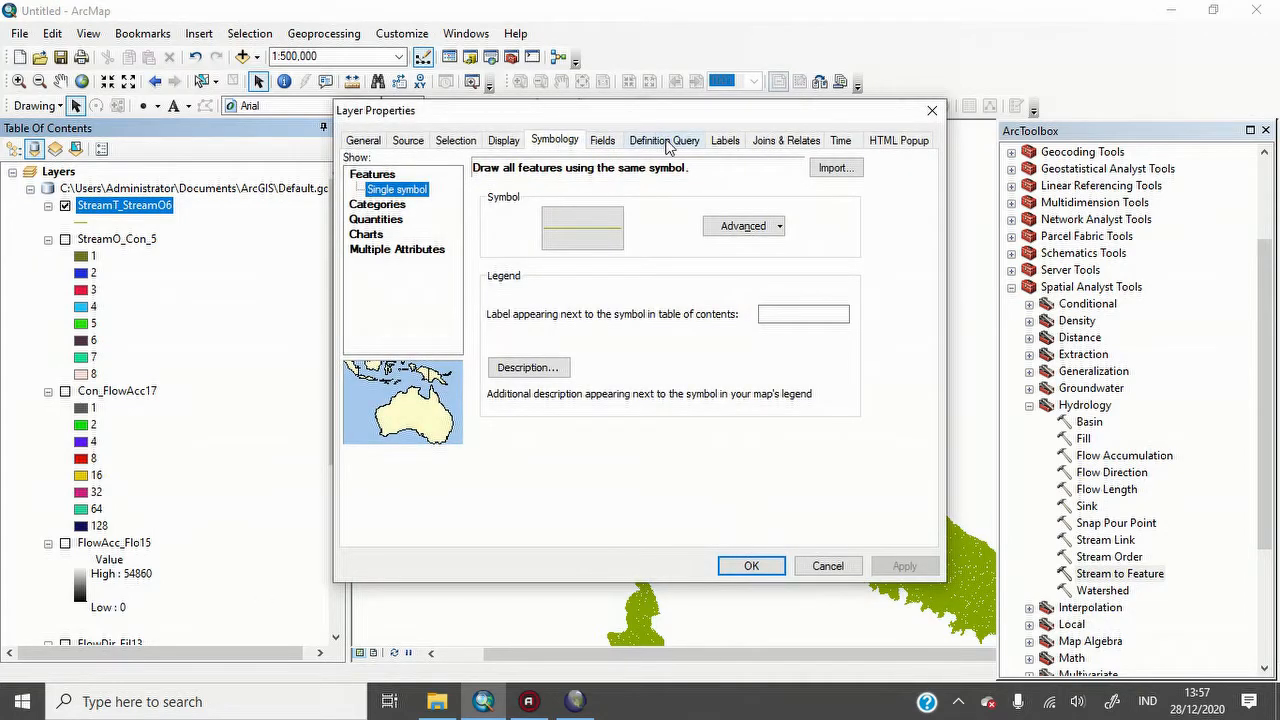
pyautogui.click(667, 142)
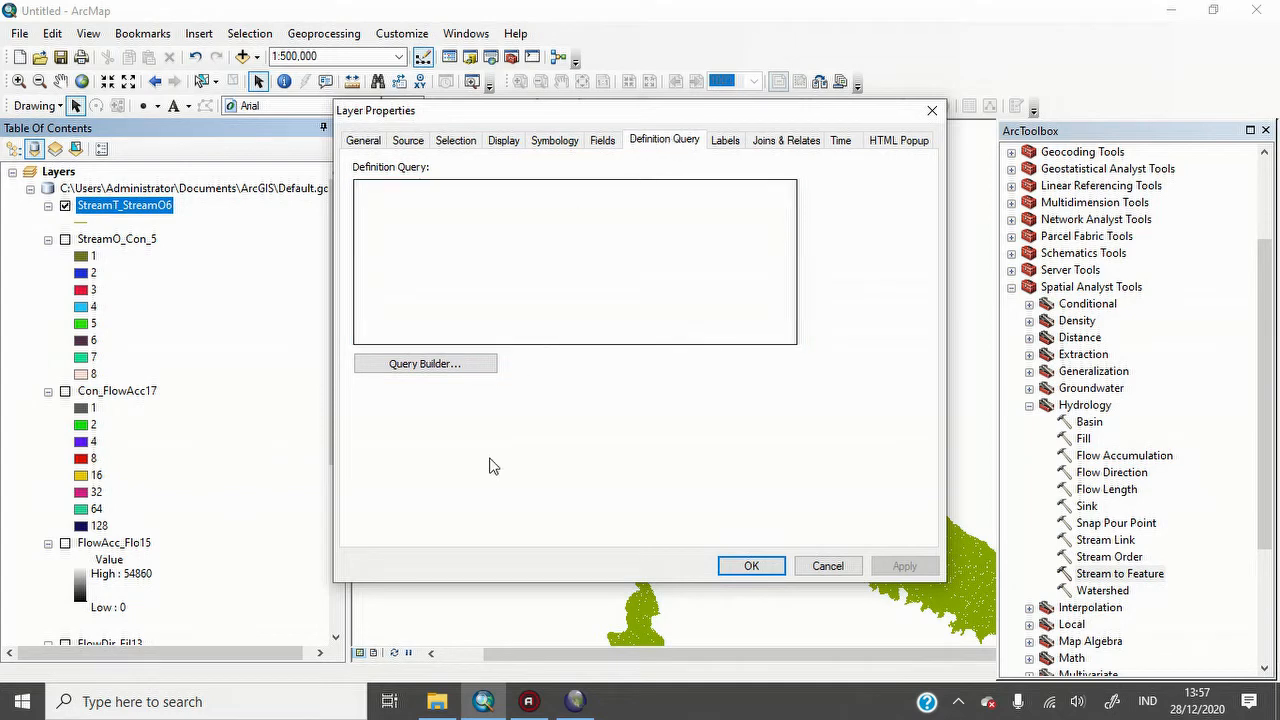
pyautogui.click(448, 366)
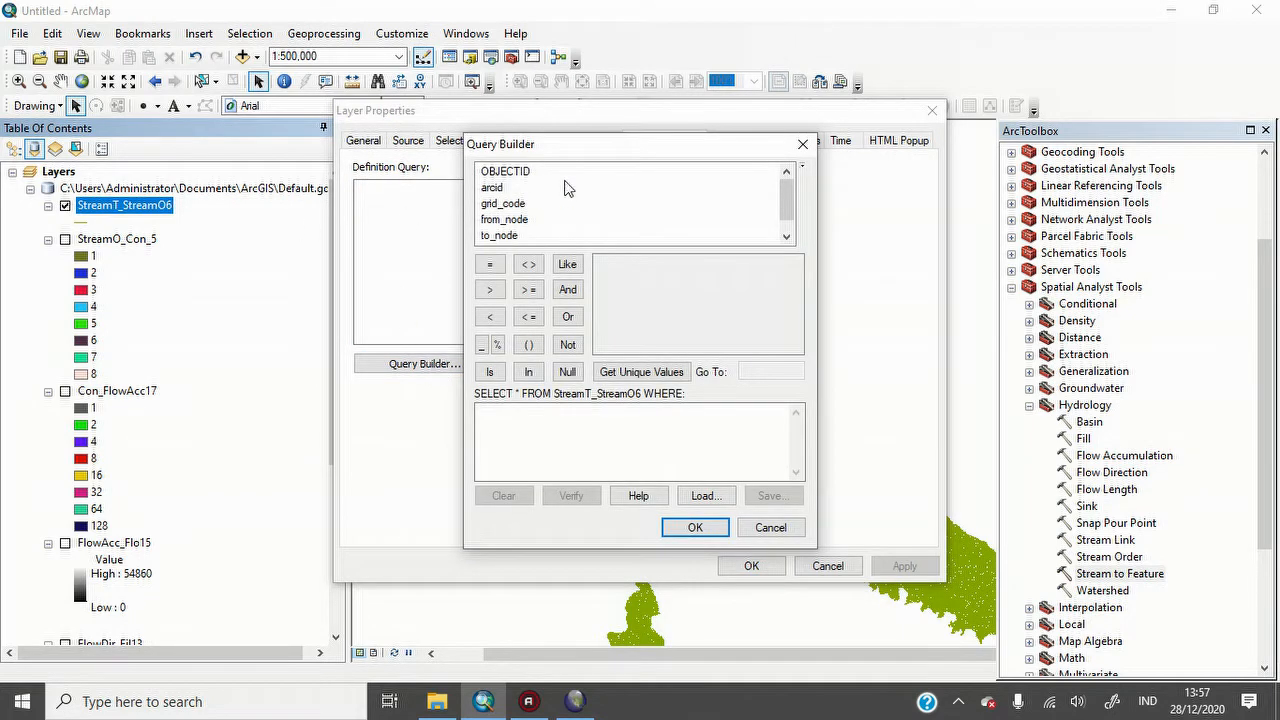
pyautogui.doubleClick(505, 204)
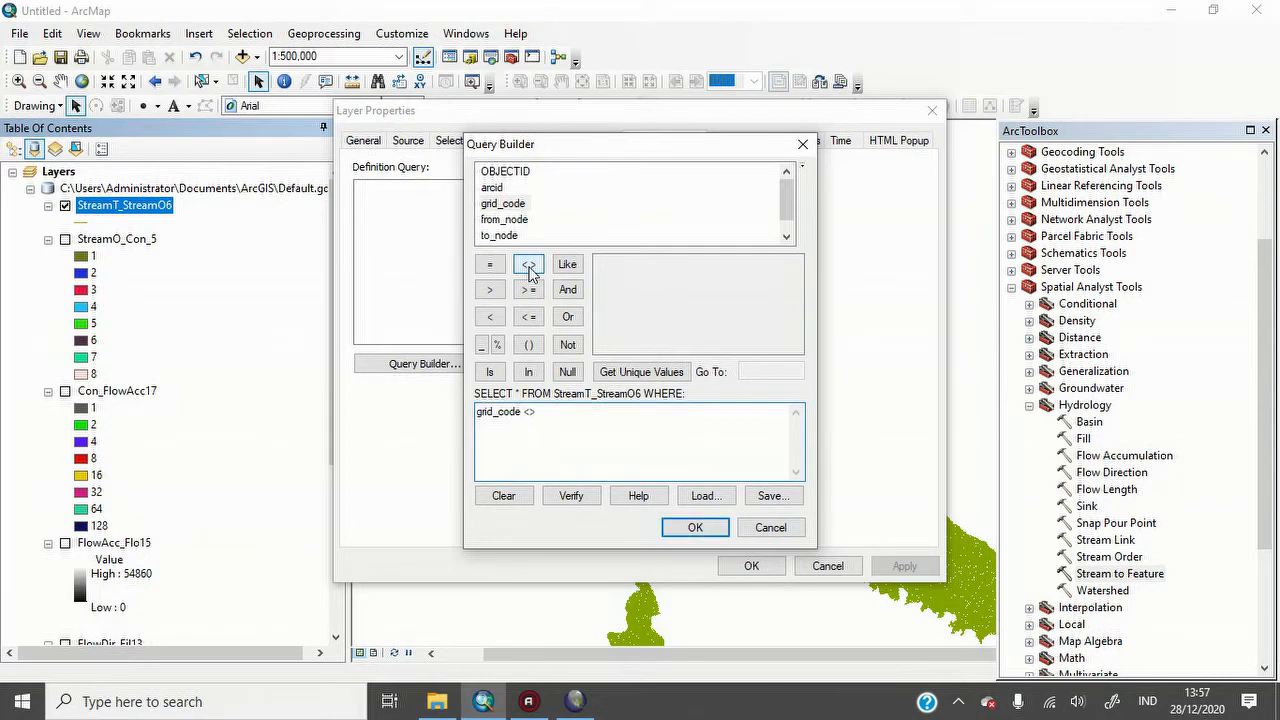
pyautogui.click(651, 372)
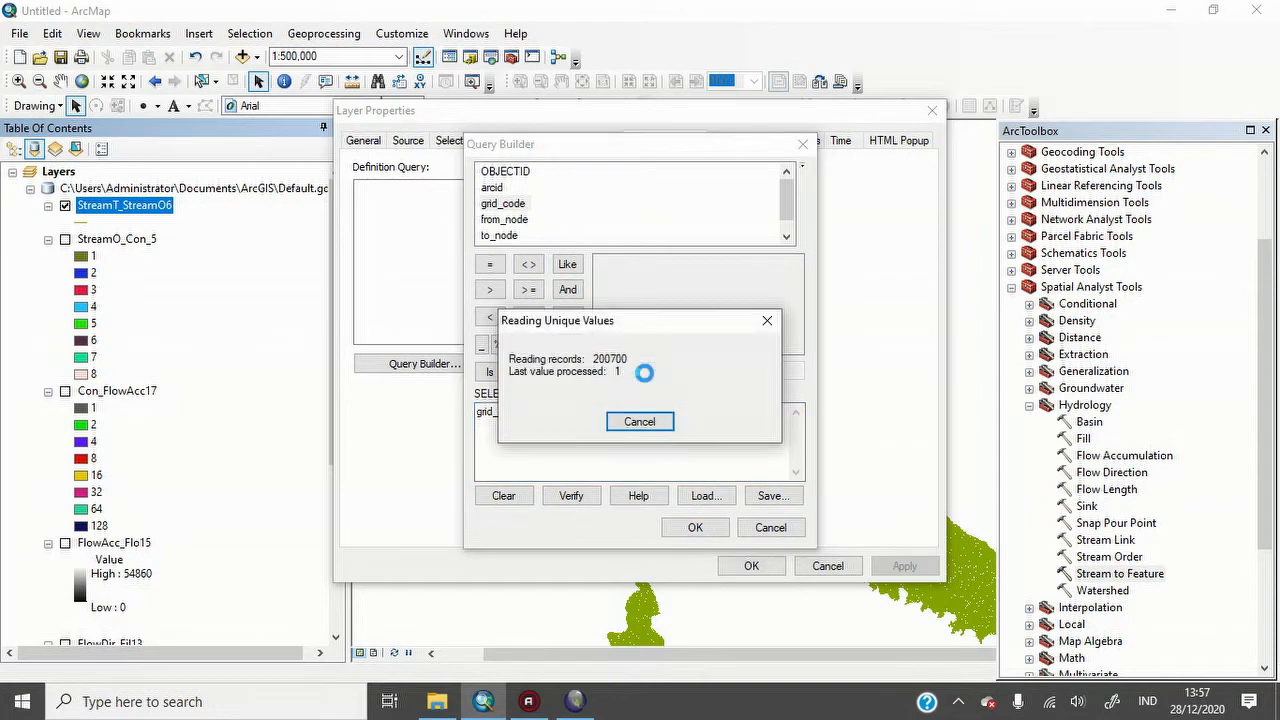
pyautogui.click(603, 264)
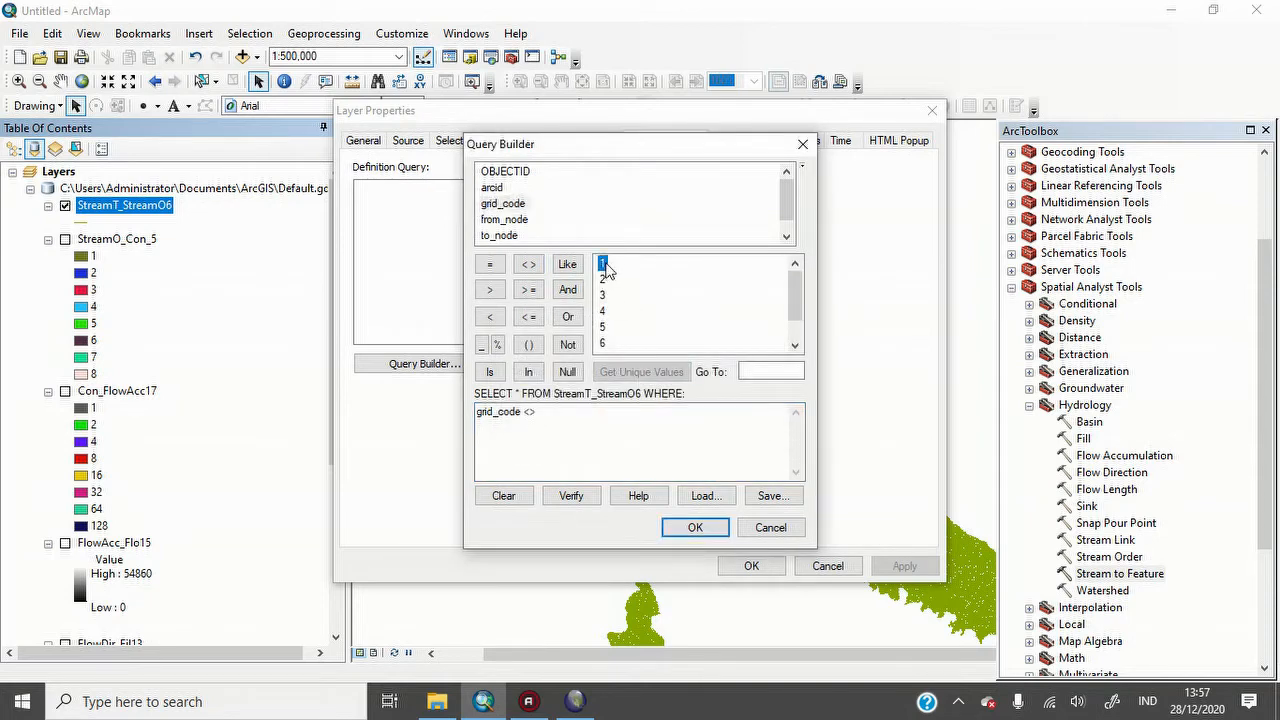
pyautogui.doubleClick(604, 265)
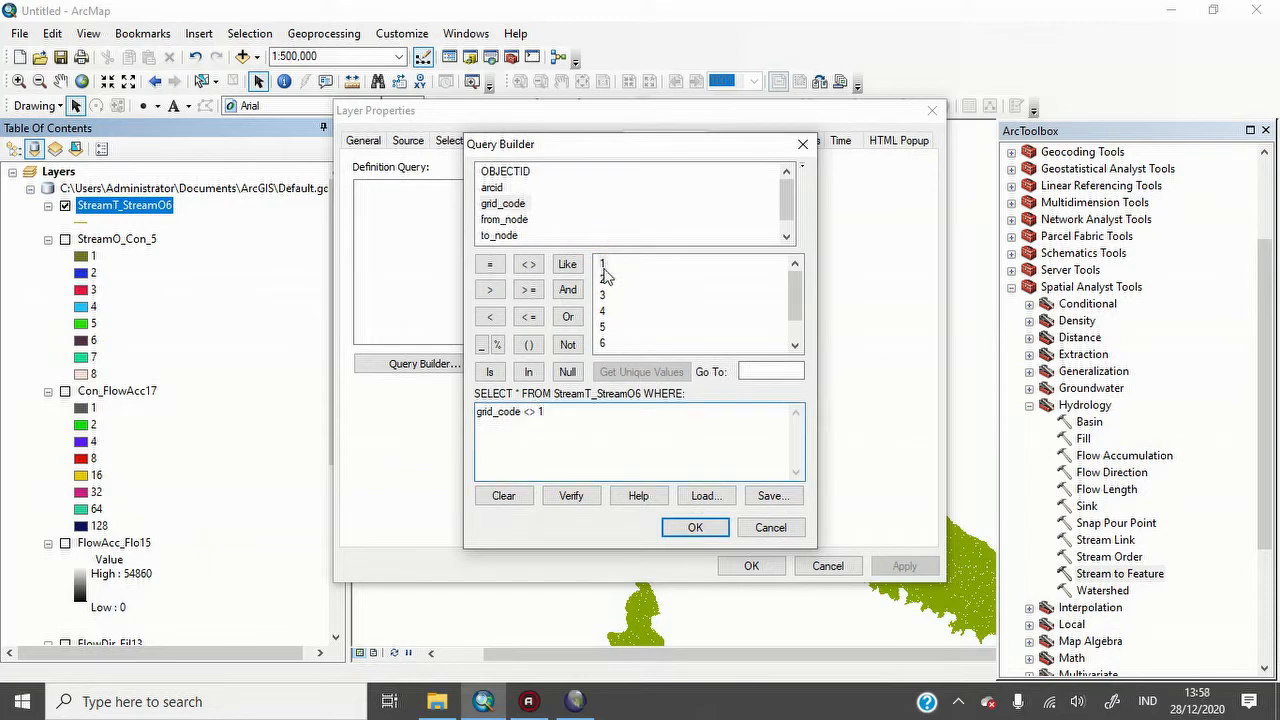
# - Extend the layer's definition query with the condition AND grid_code <> 2
pyautogui.click(570, 290)
pyautogui.doubleClick(504, 206)
pyautogui.click(528, 264)
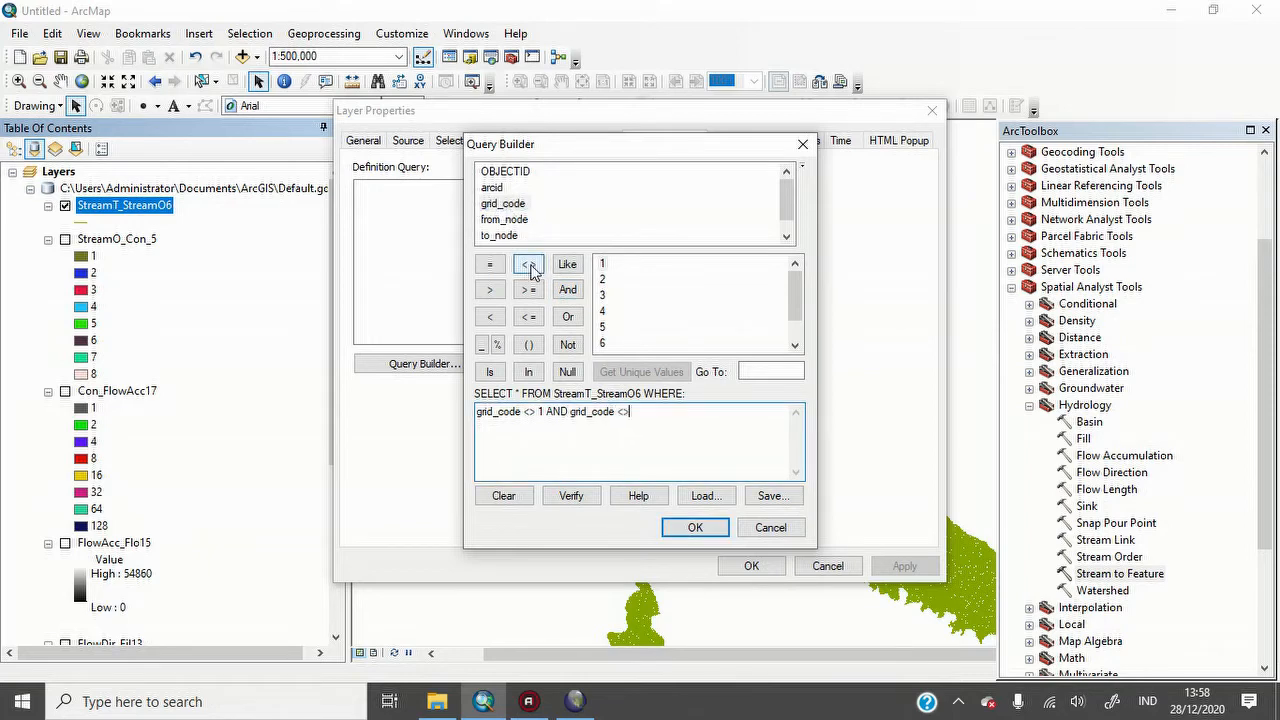
pyautogui.doubleClick(602, 280)
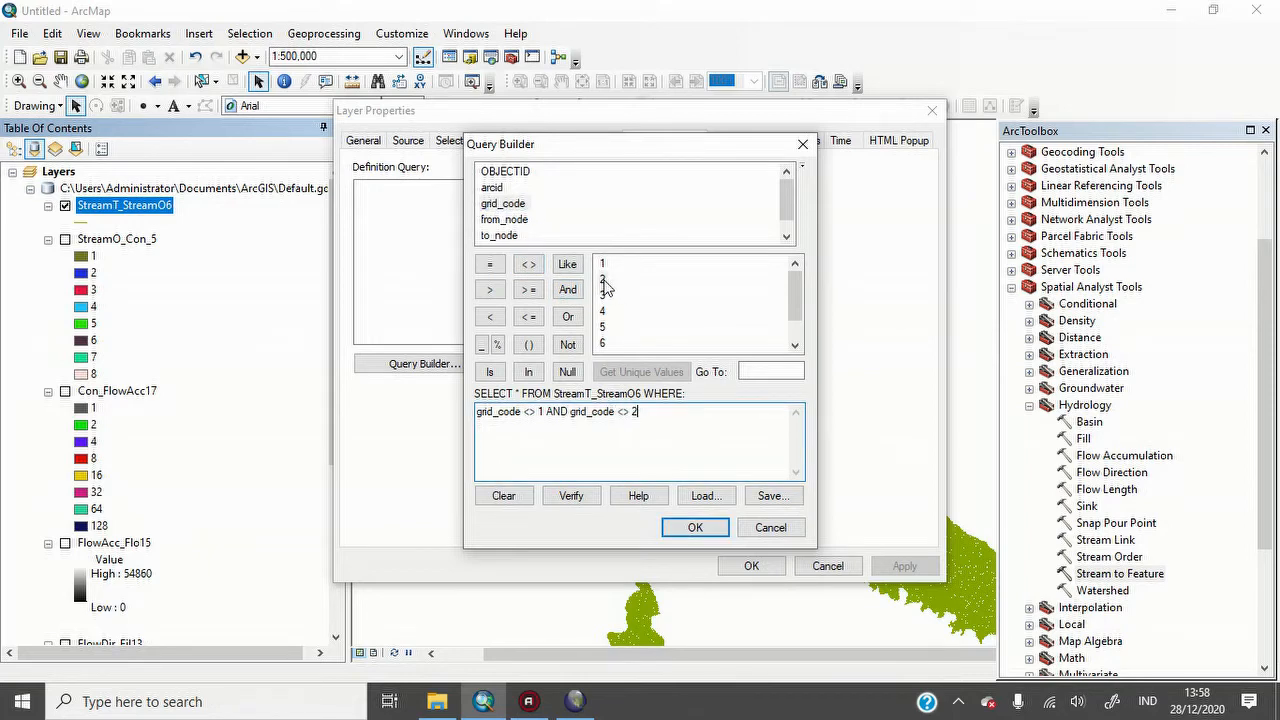
# - Add AND grid_code <> 3 to the definition query, apply it to StreamT_StreamO6 and redraw the layer
pyautogui.click(568, 290)
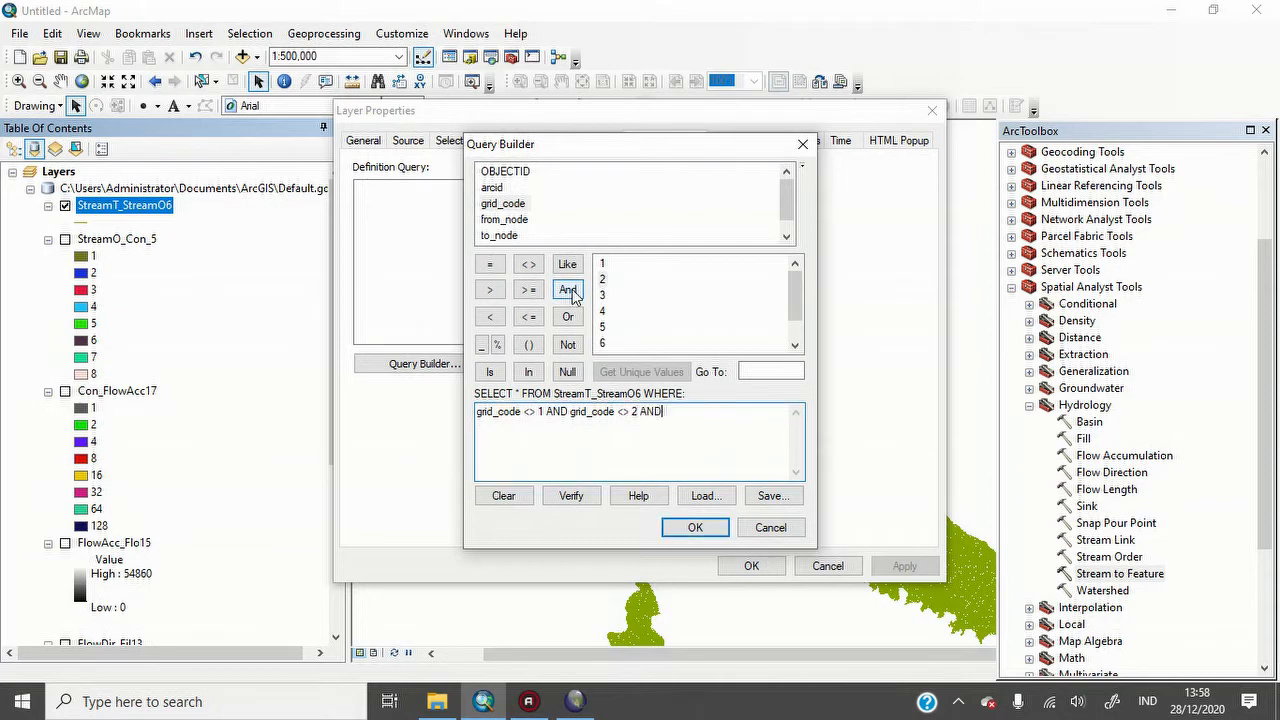
pyautogui.doubleClick(510, 206)
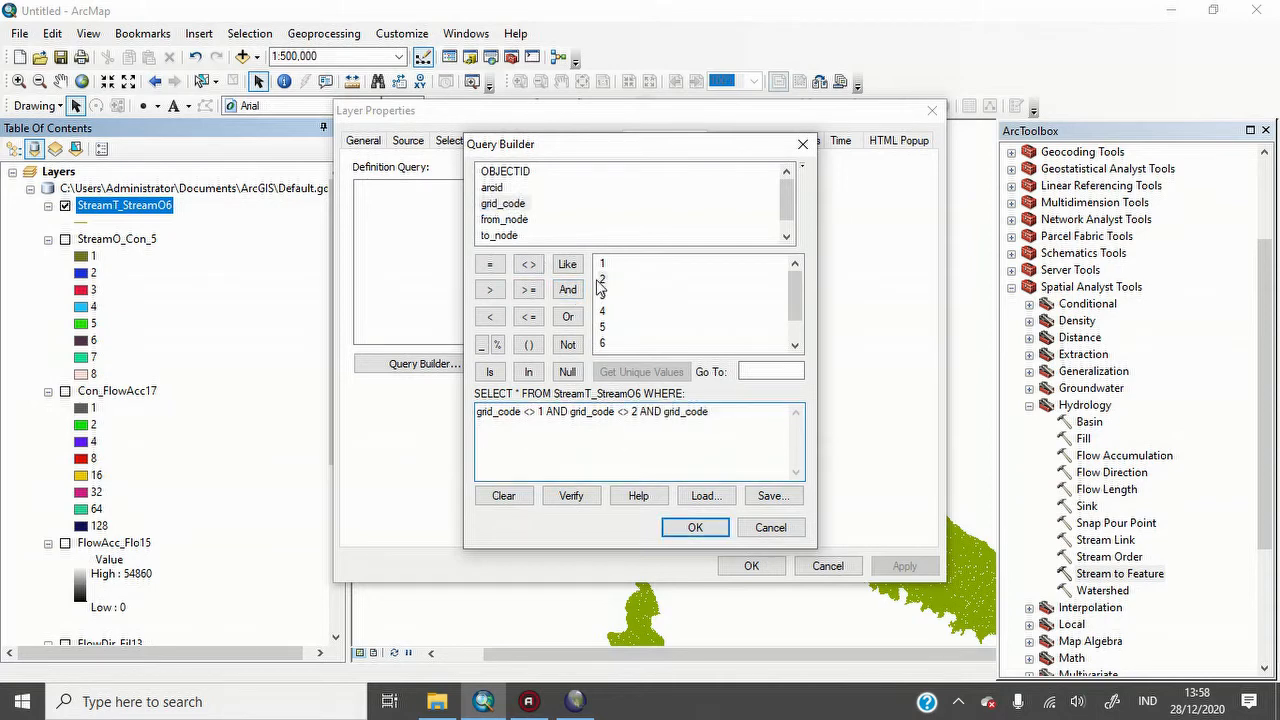
pyautogui.click(528, 264)
pyautogui.click(703, 528)
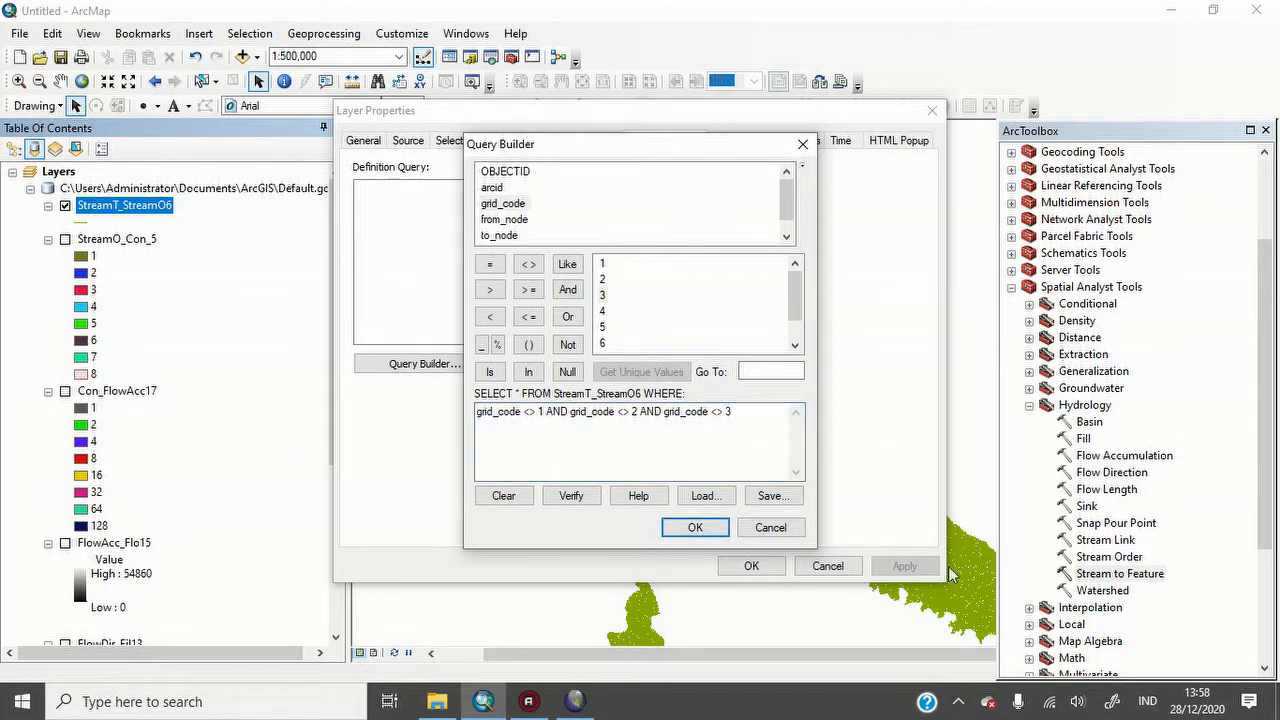
pyautogui.click(705, 530)
pyautogui.click(904, 566)
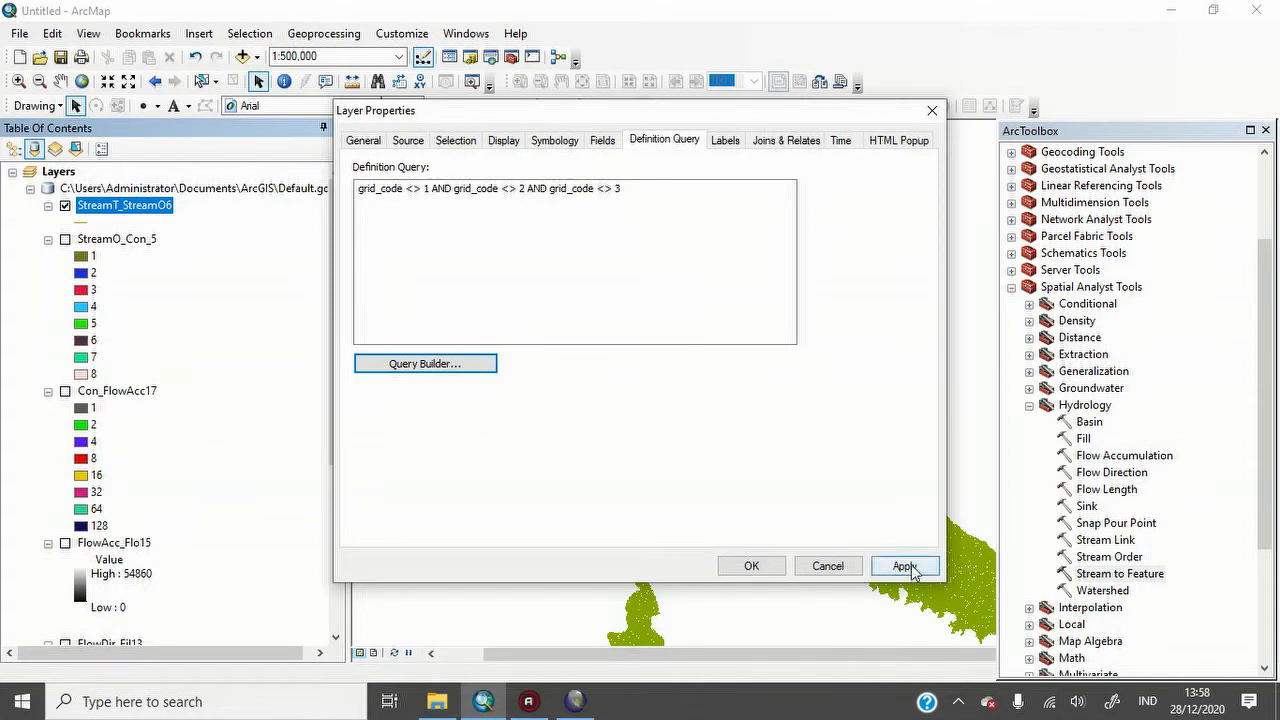
pyautogui.click(752, 566)
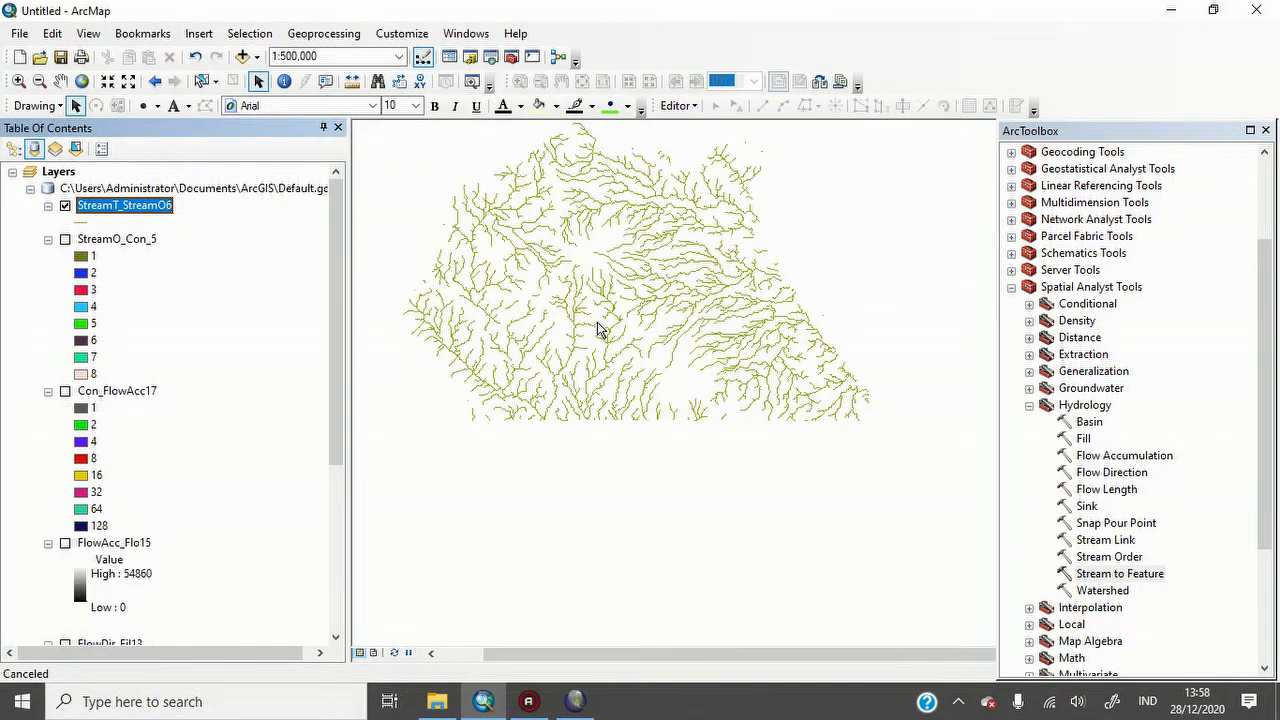
pyautogui.click(65, 206)
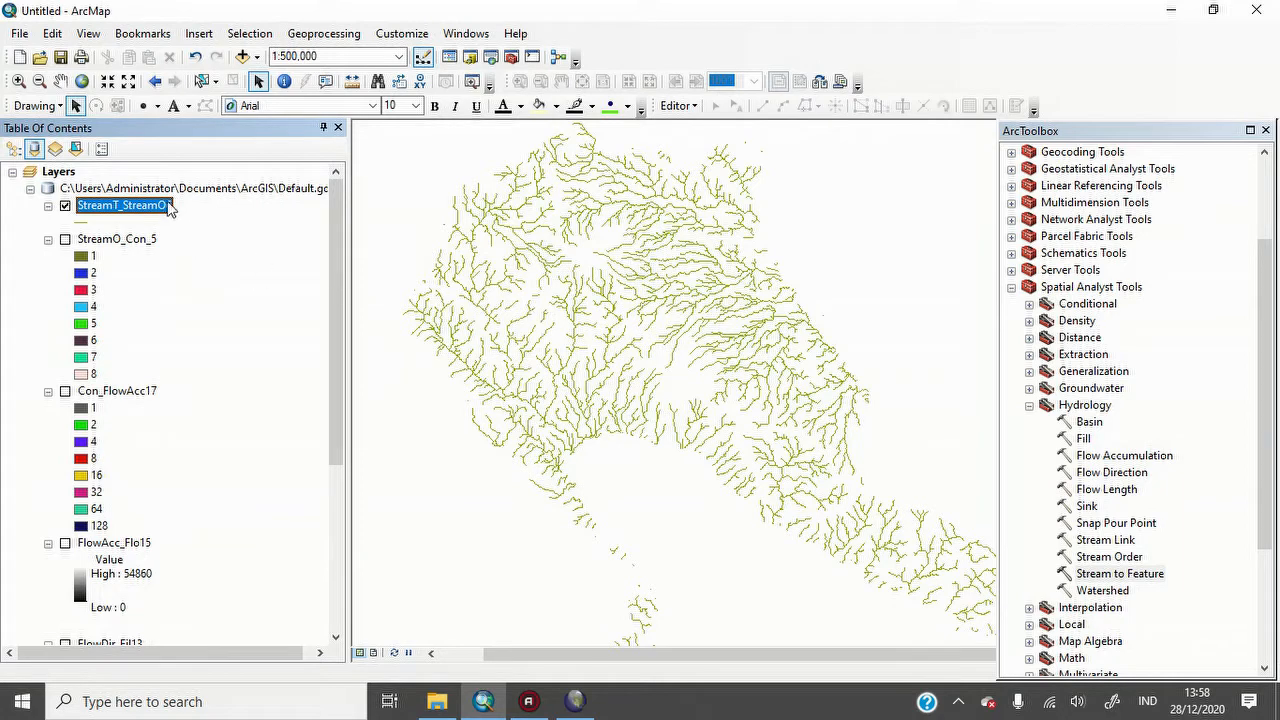
# - Open the symbology settings of the StreamT_StreamO6 layer
pyautogui.rightClick(170, 207)
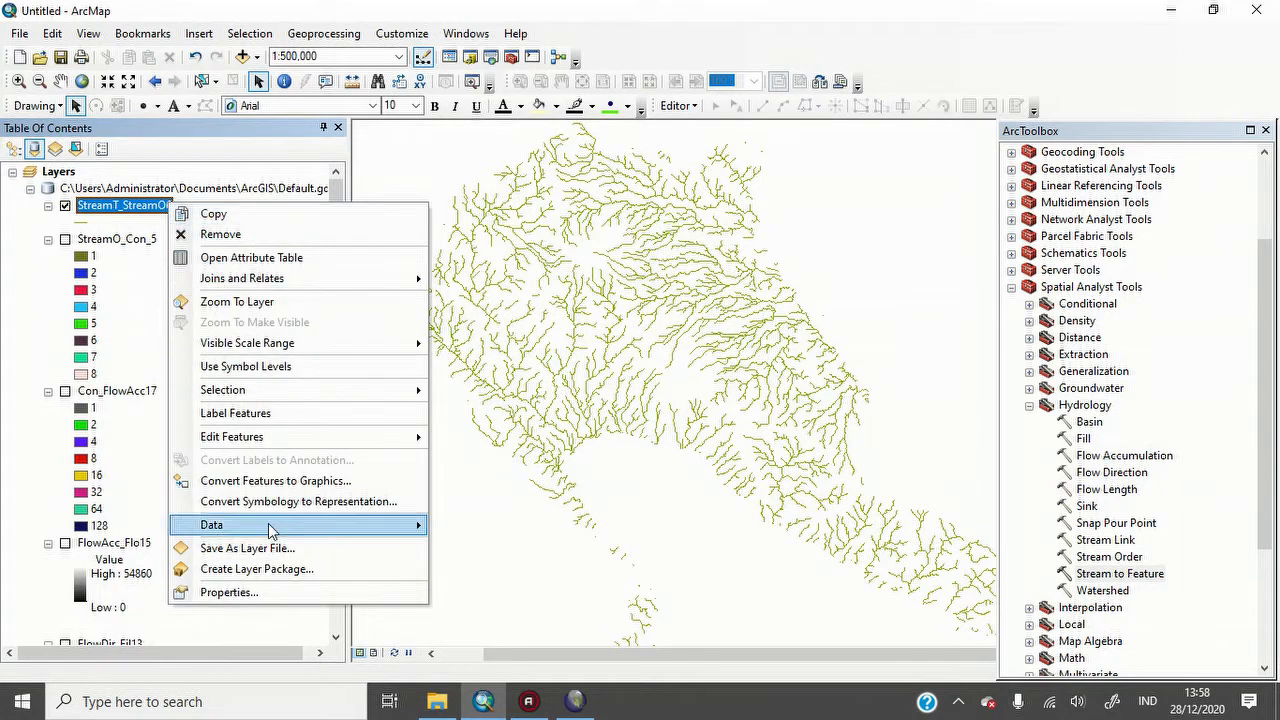
pyautogui.click(291, 596)
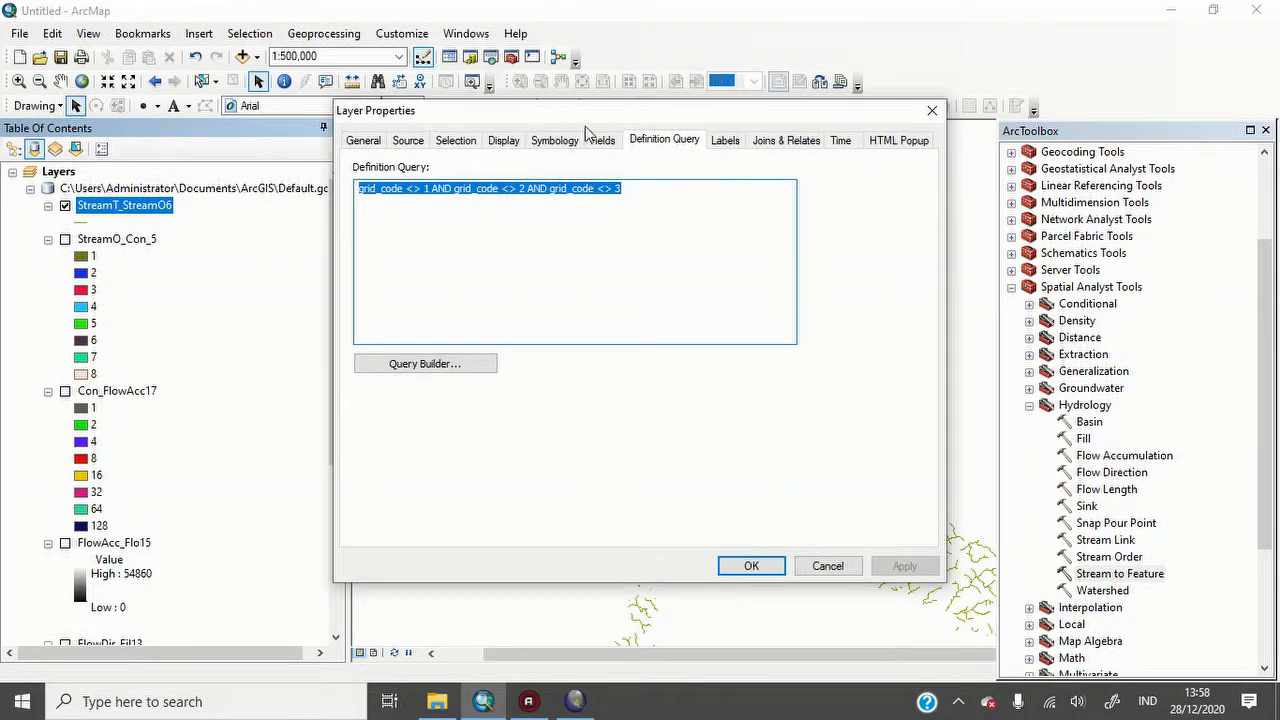
pyautogui.click(558, 141)
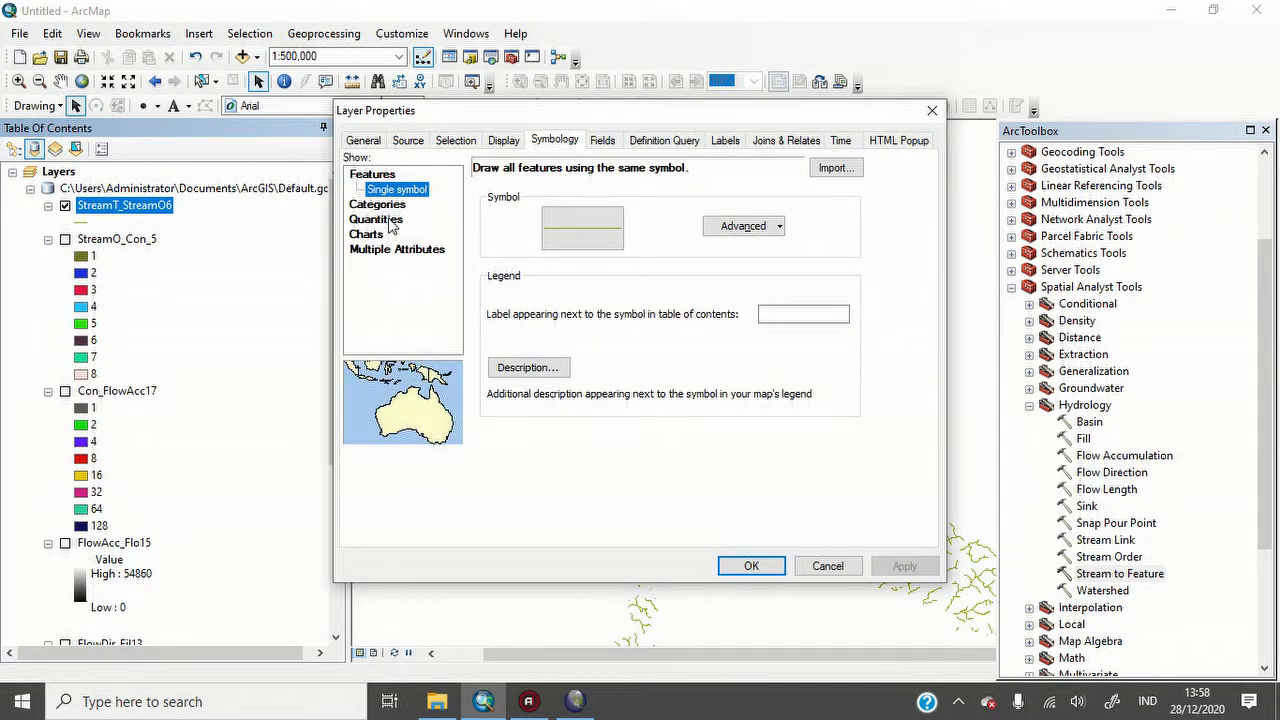
# - Try classifying the streams with graduated colors based on the grid_code field
pyautogui.click(376, 219)
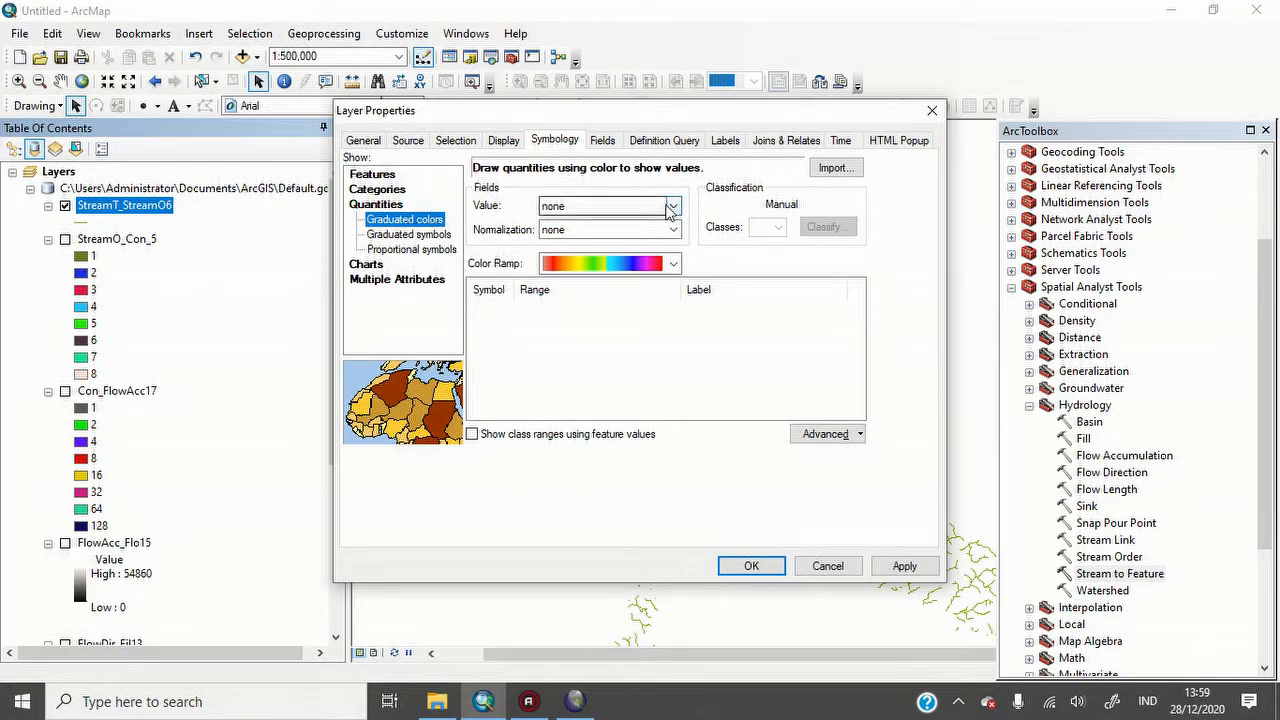
pyautogui.click(672, 206)
pyautogui.click(662, 208)
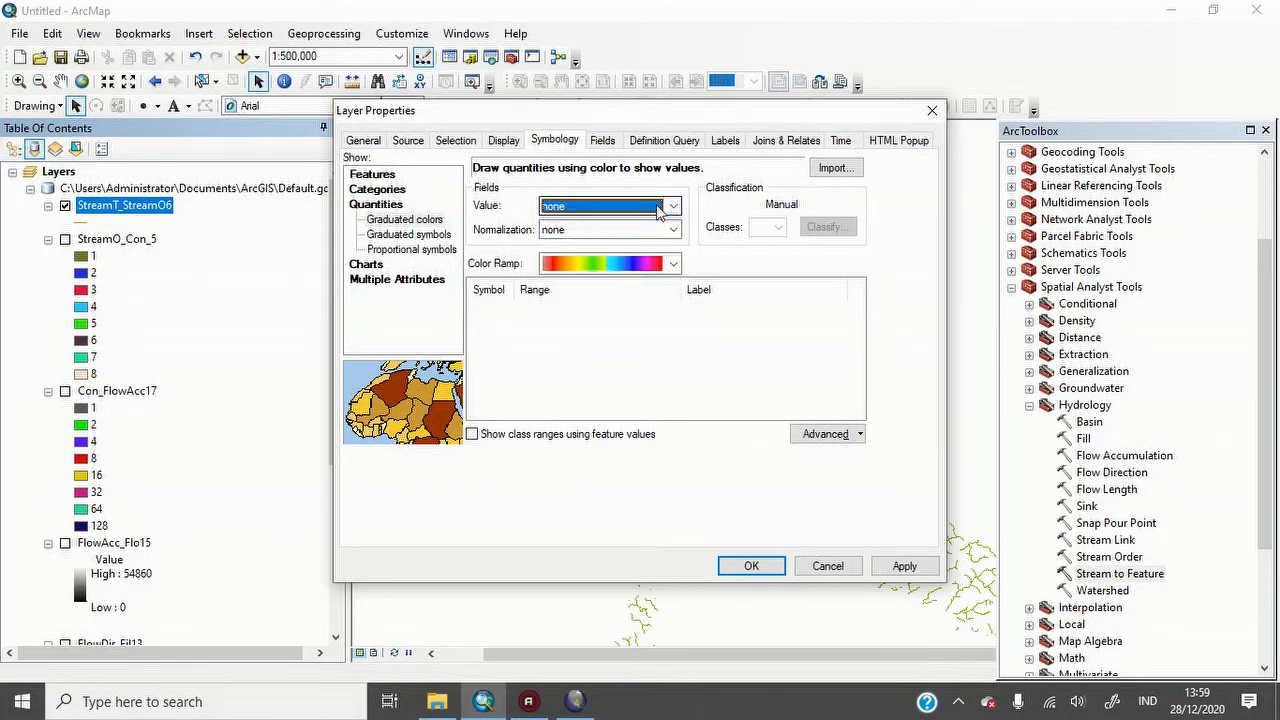
pyautogui.click(660, 207)
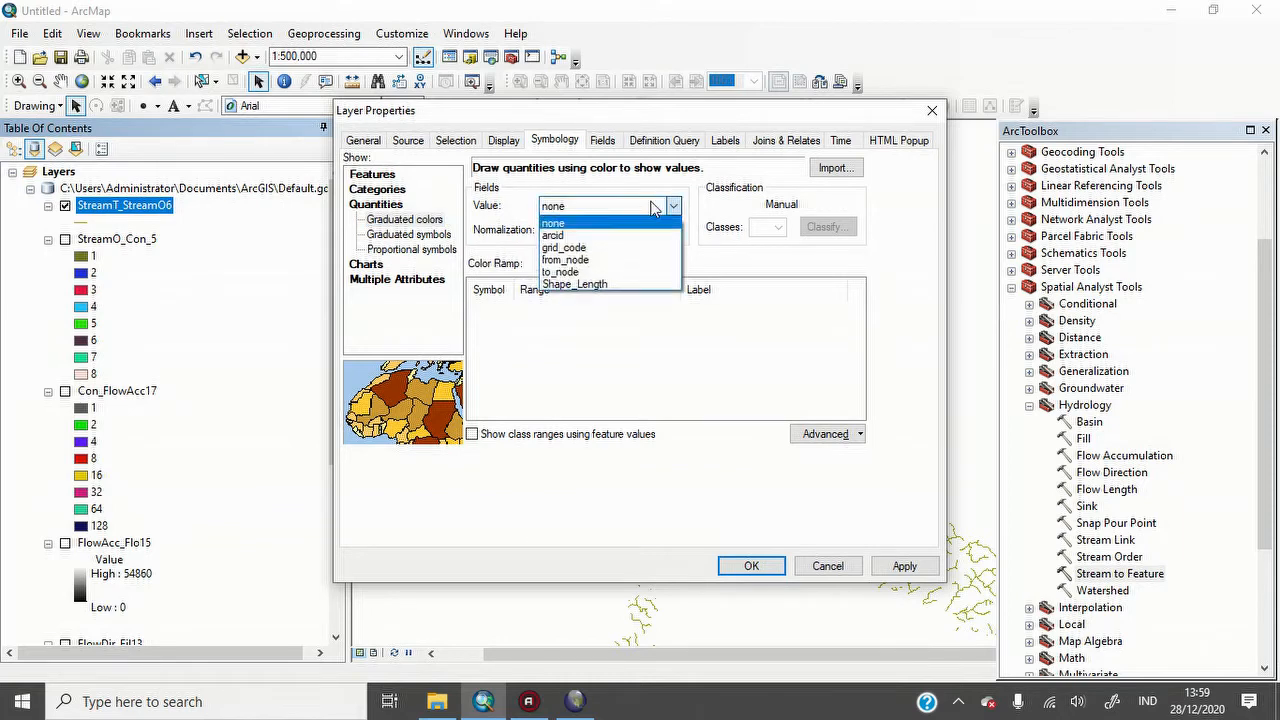
pyautogui.click(592, 248)
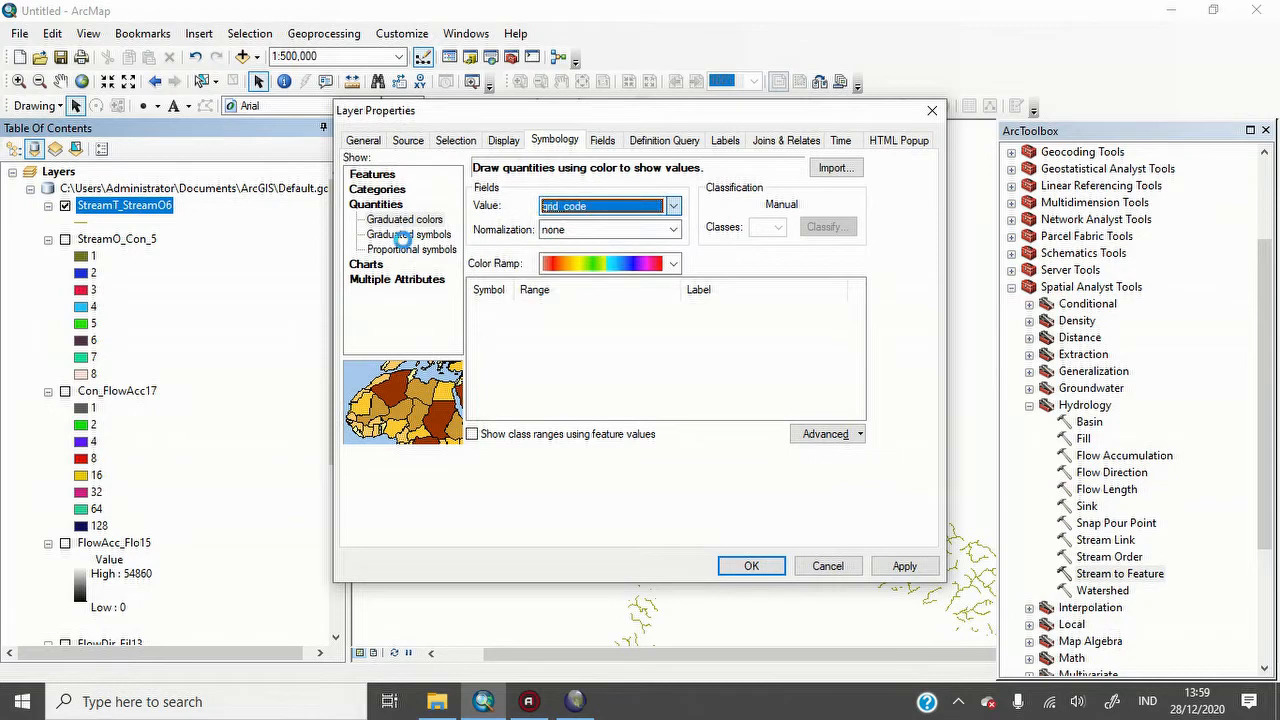
pyautogui.click(786, 413)
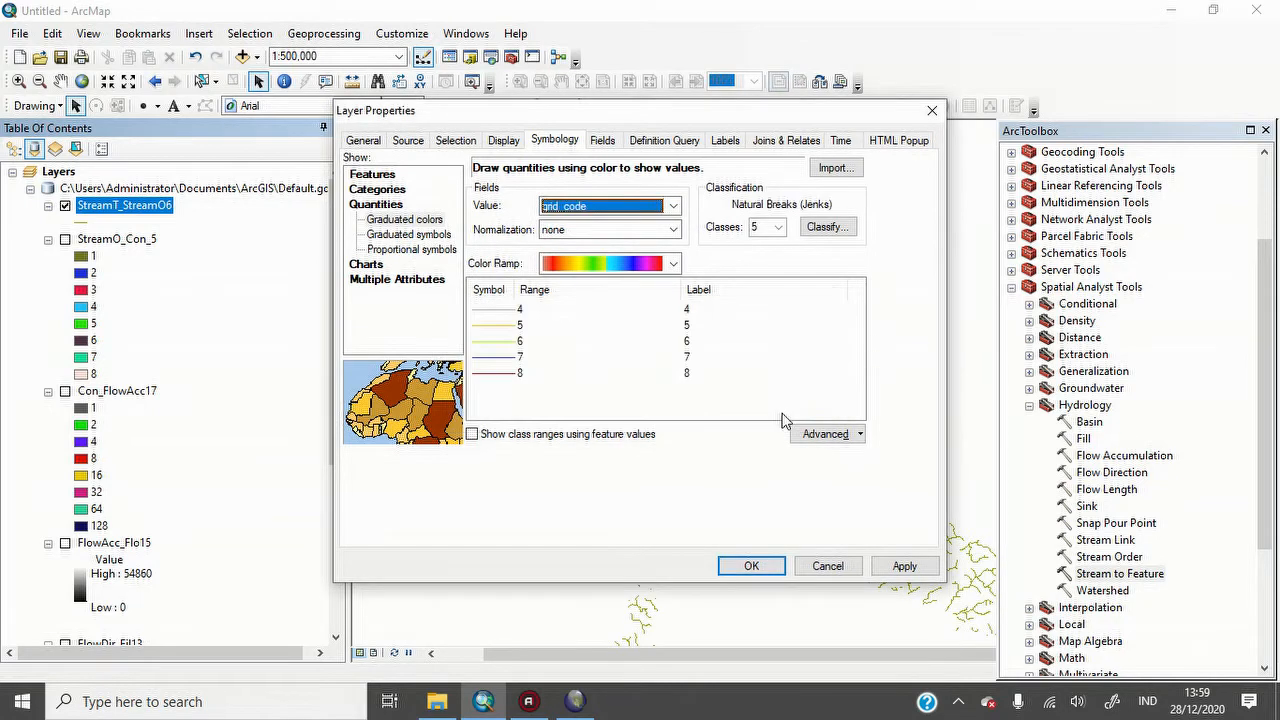
# - Symbolize the streams with graduated symbols using grid_code as the value field
pyautogui.click(411, 236)
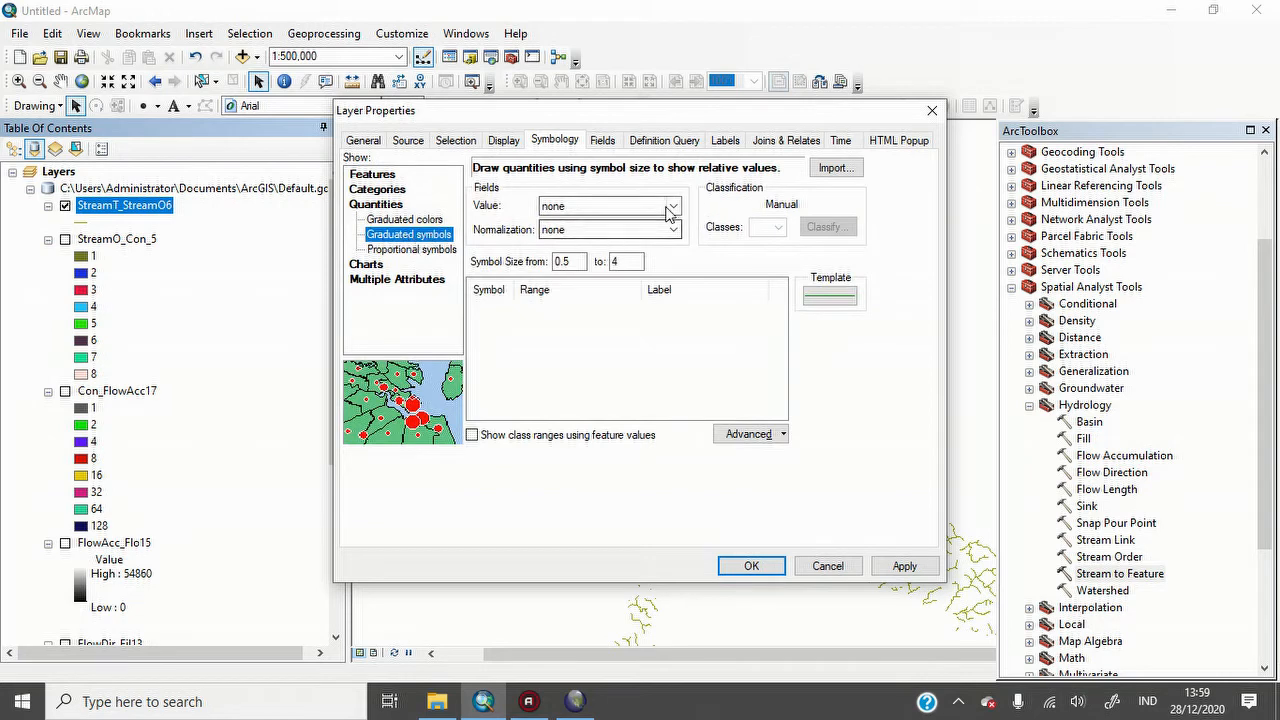
pyautogui.click(673, 206)
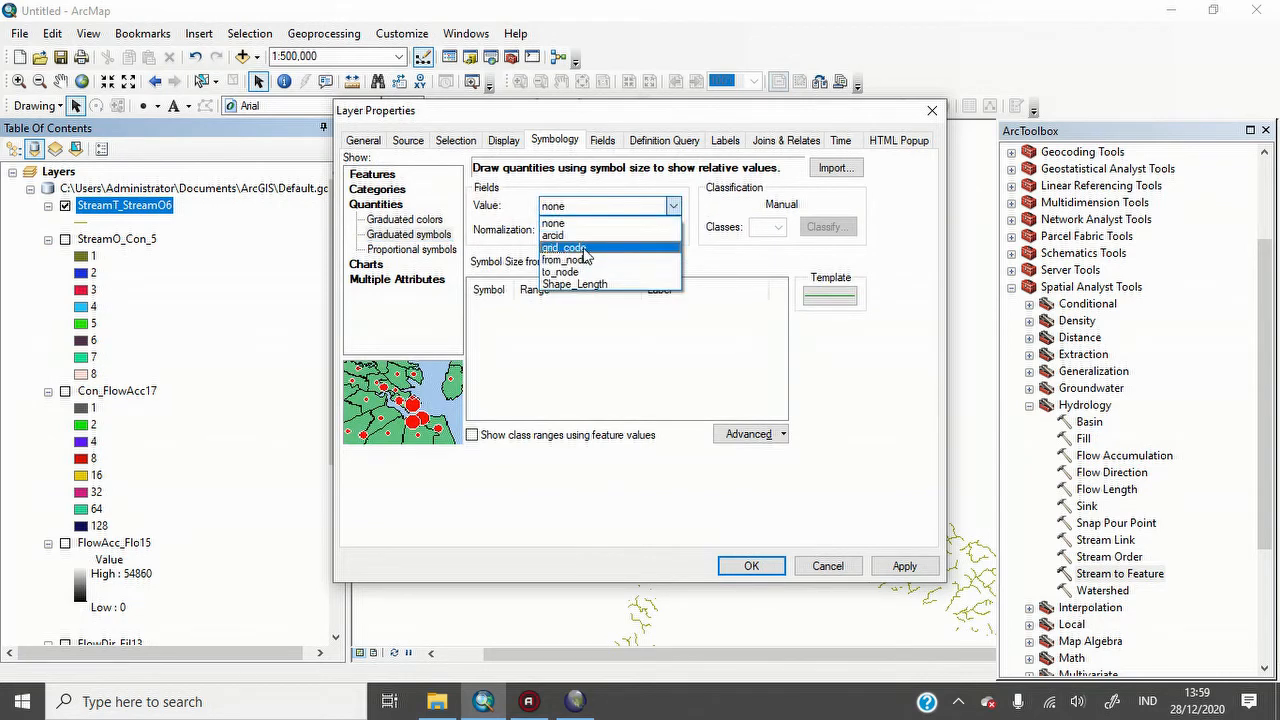
pyautogui.click(585, 250)
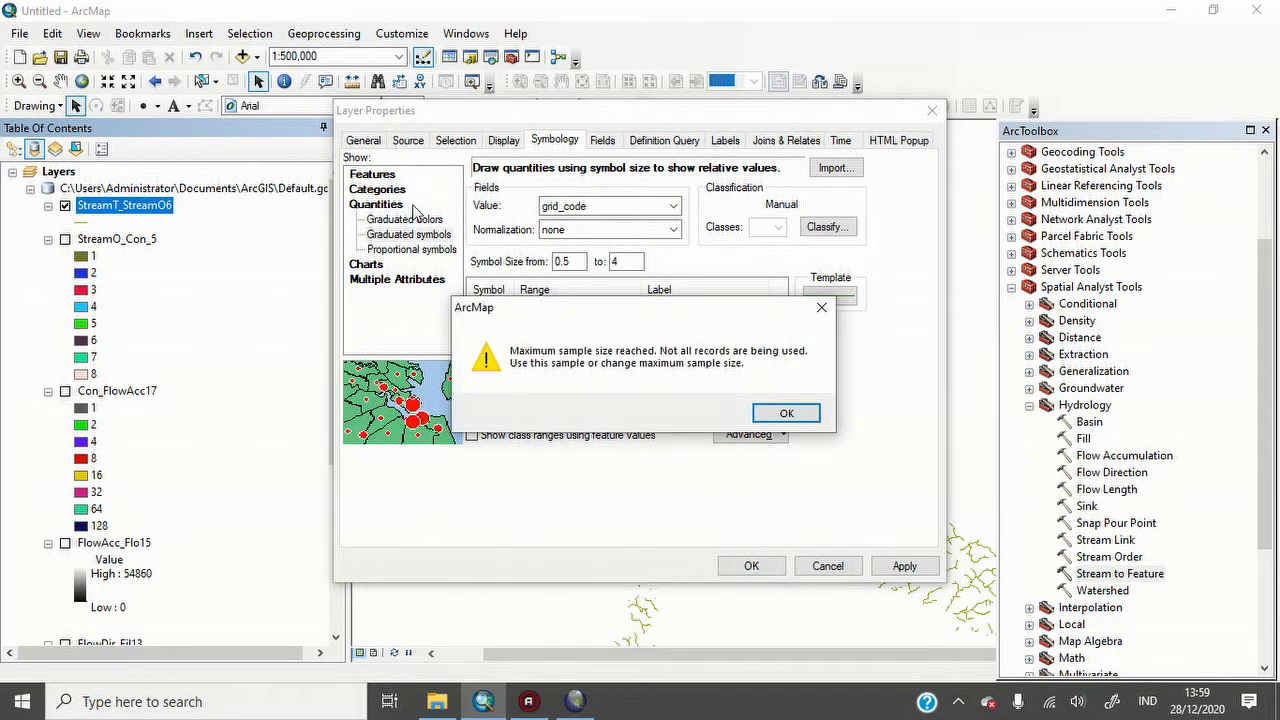
pyautogui.click(800, 414)
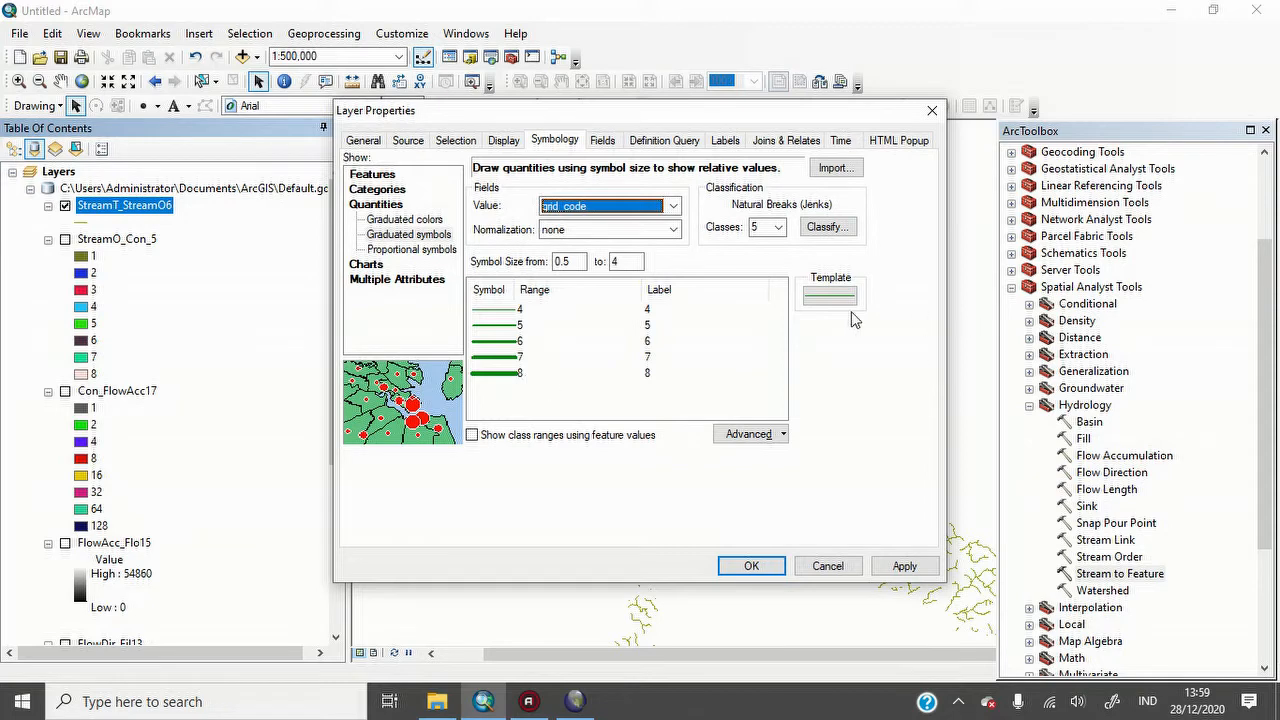
# - Set the graduated line template's color to bright blue and apply the symbology to the stream layer
pyautogui.click(830, 296)
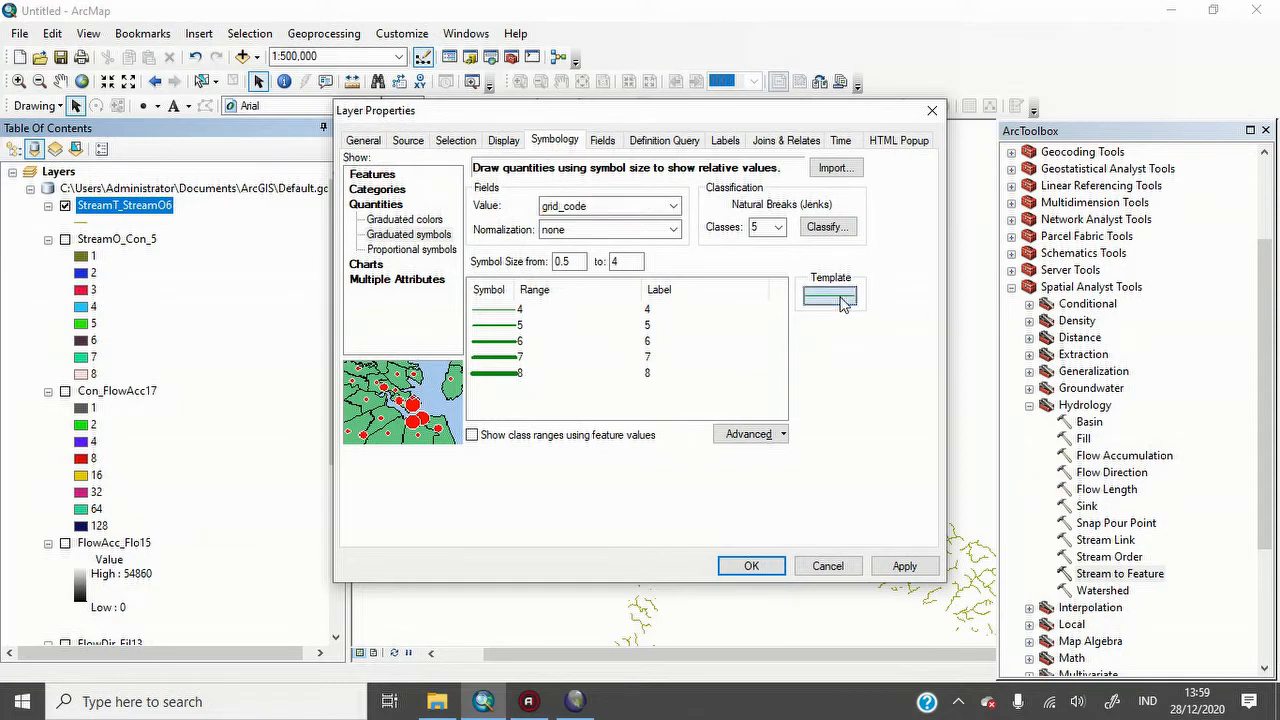
pyautogui.click(797, 278)
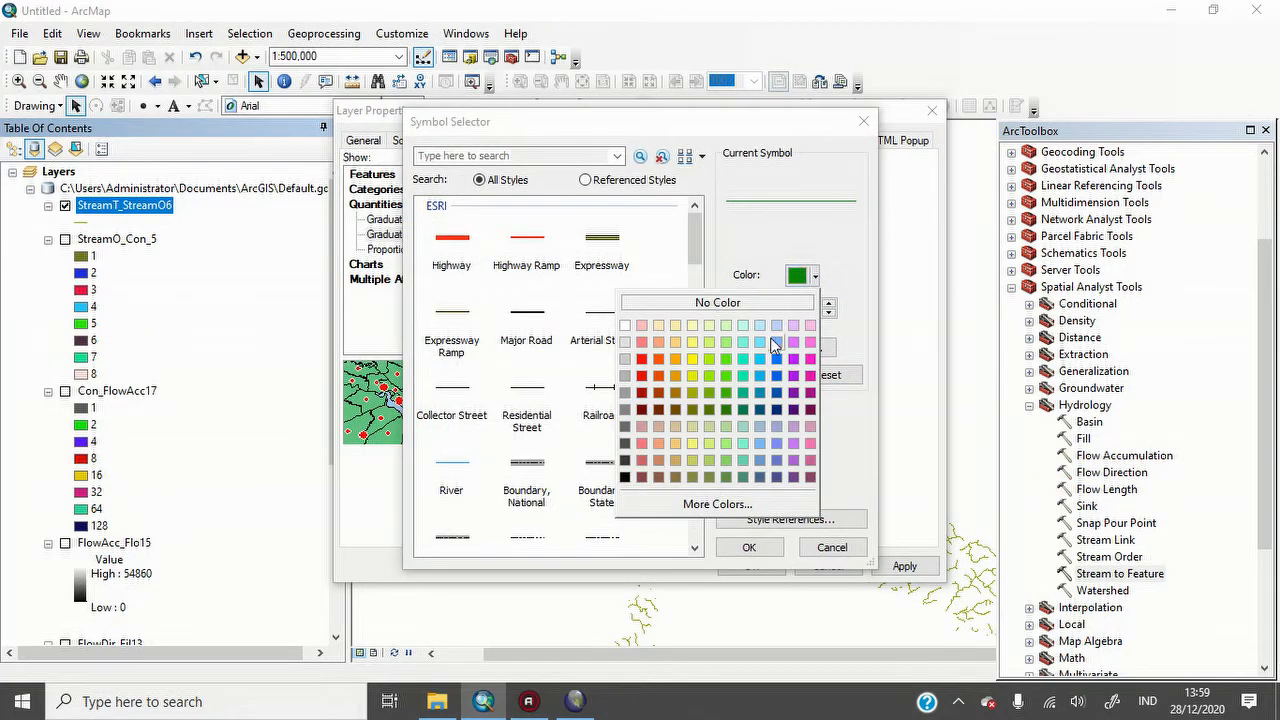
pyautogui.click(778, 360)
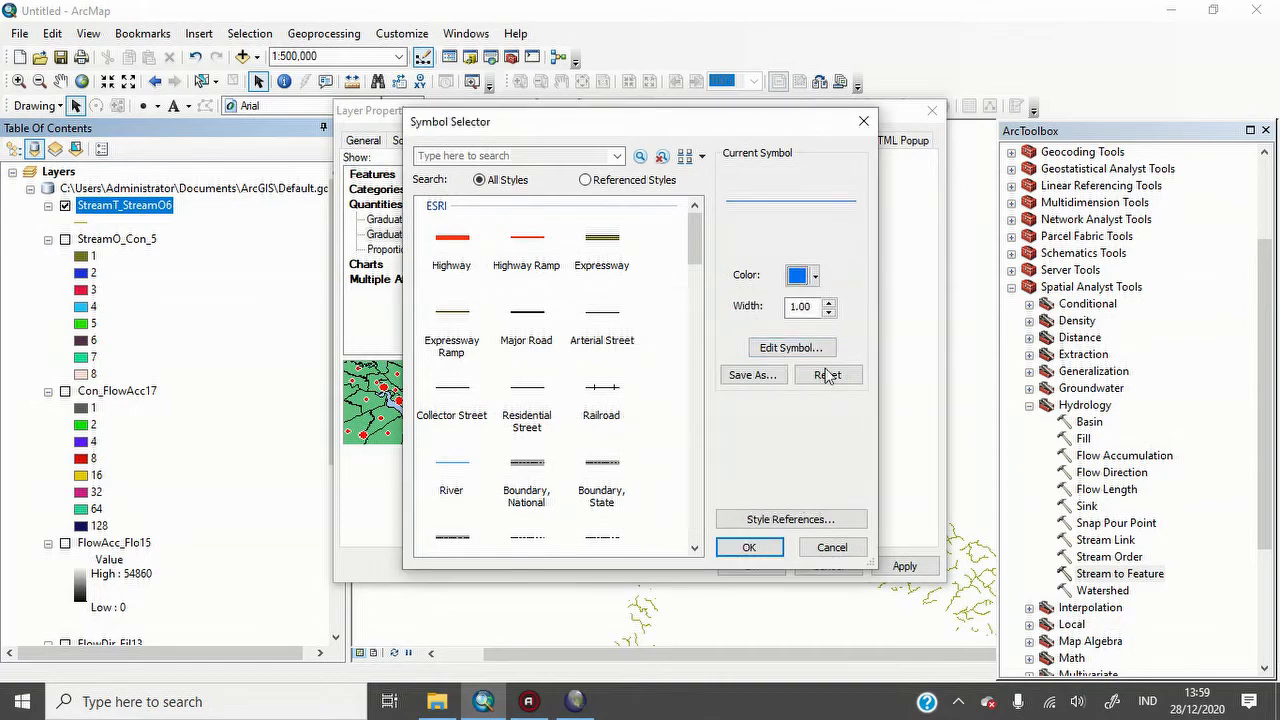
pyautogui.click(766, 551)
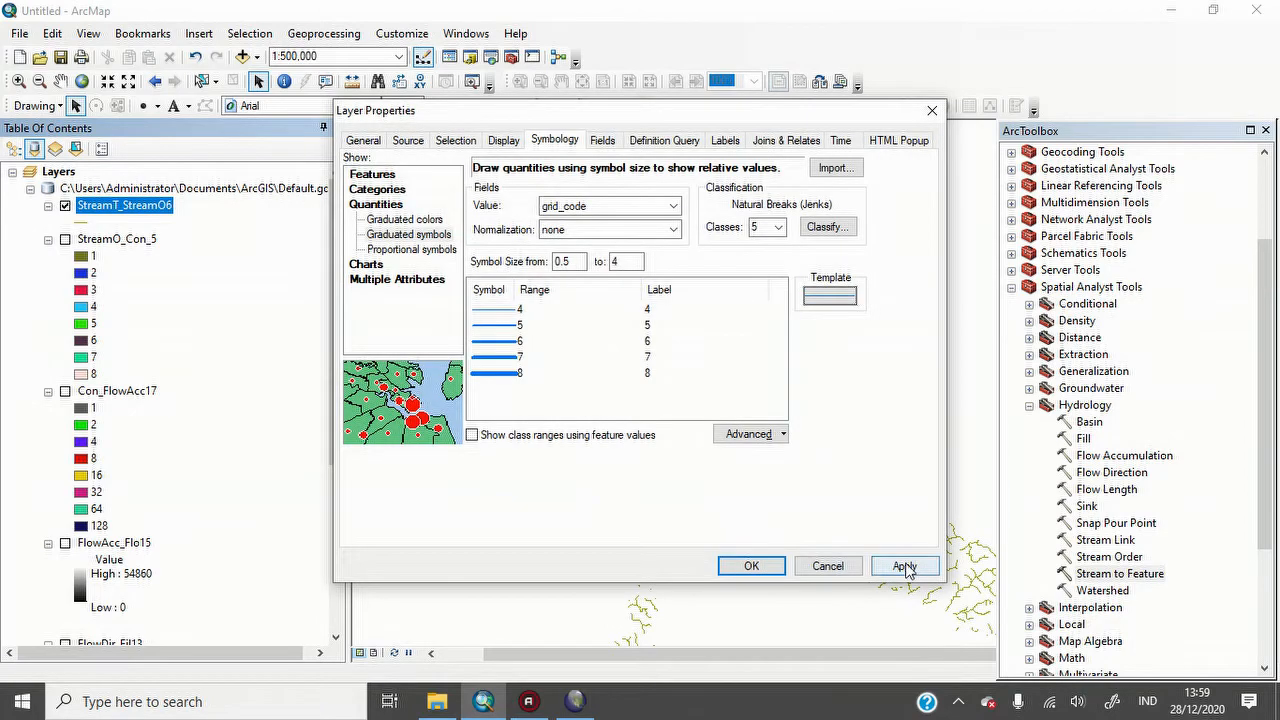
pyautogui.click(905, 566)
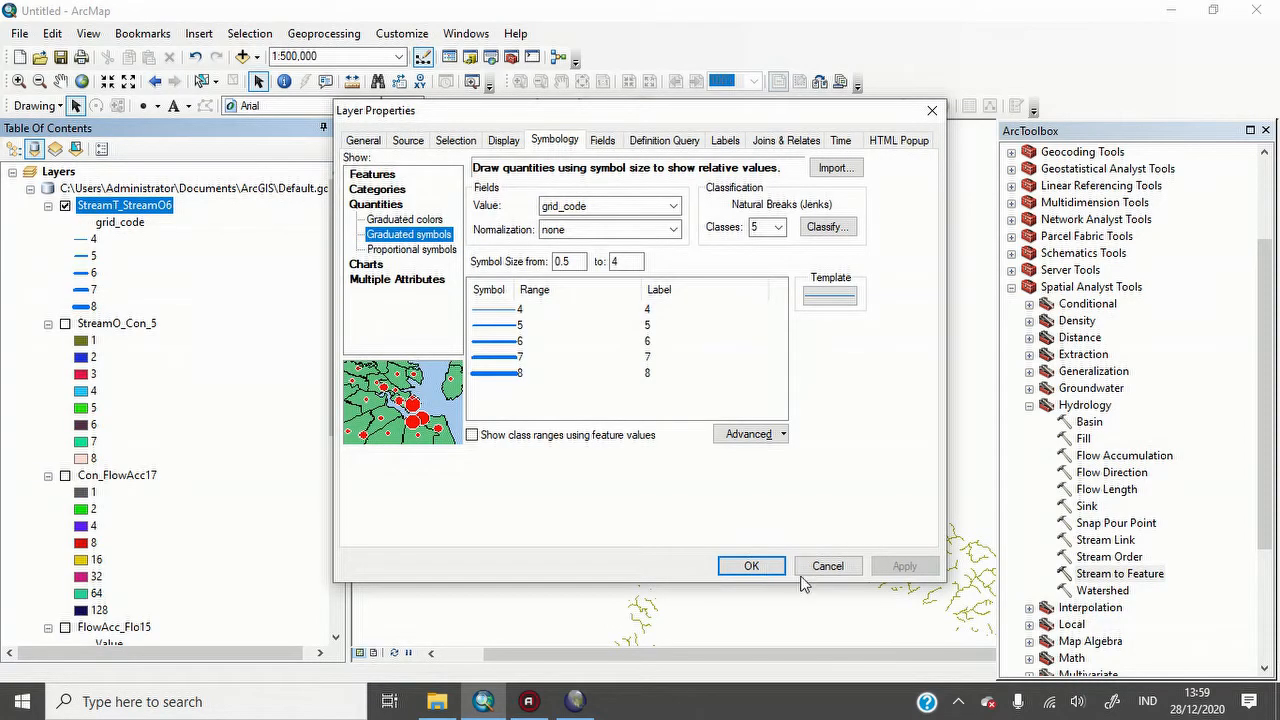
pyautogui.press('Return')
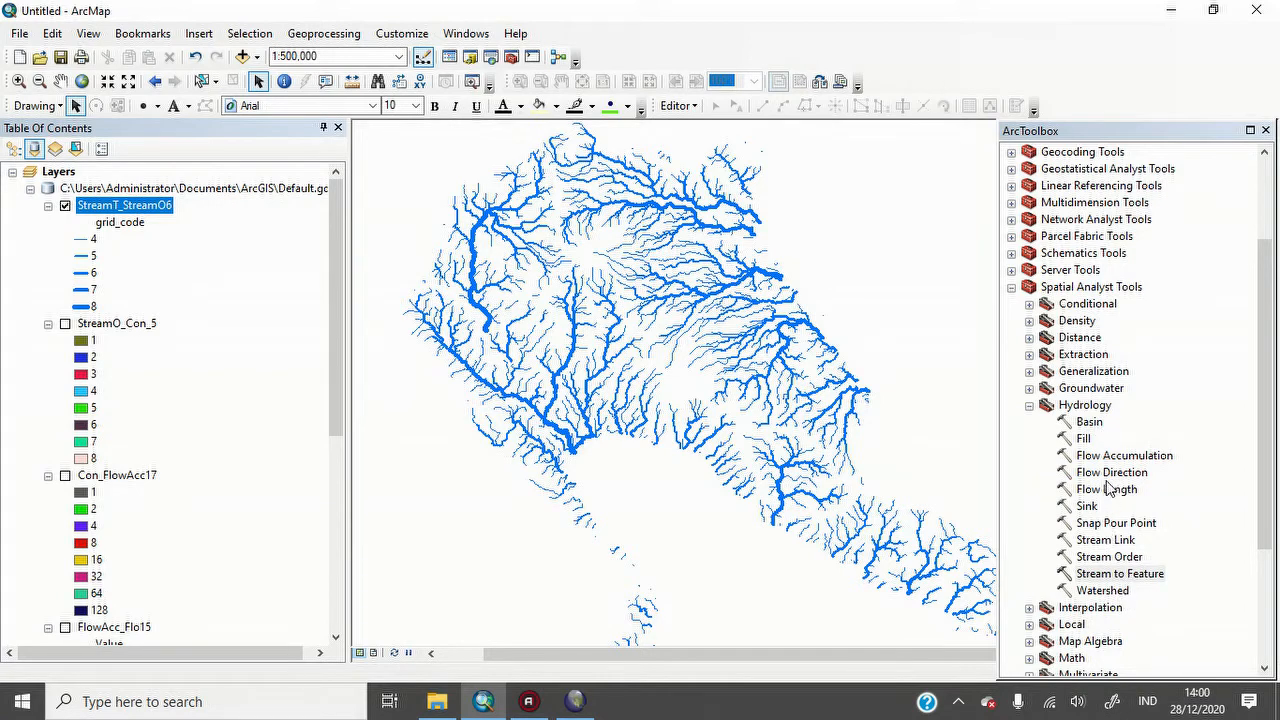
# - Run the Basin tool with FlowDir_Fil13 as the input flow direction raster, keeping the default output raster
pyautogui.doubleClick(1090, 423)
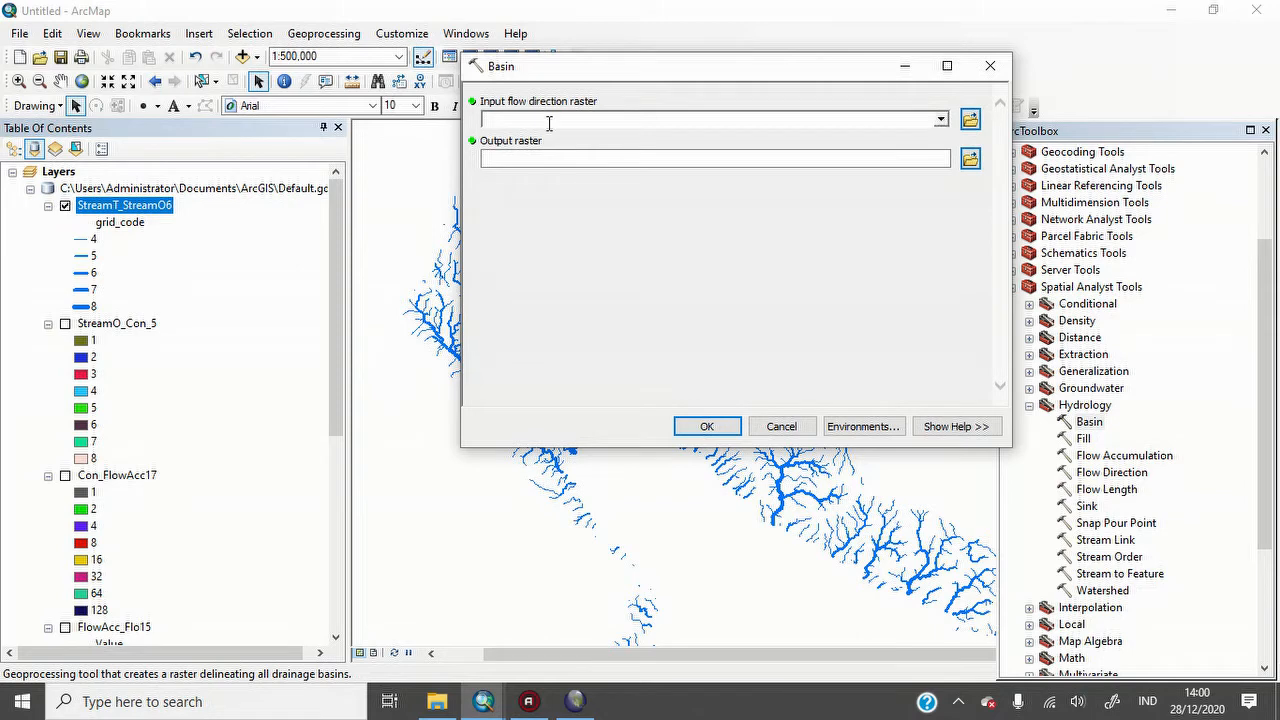
pyautogui.click(942, 120)
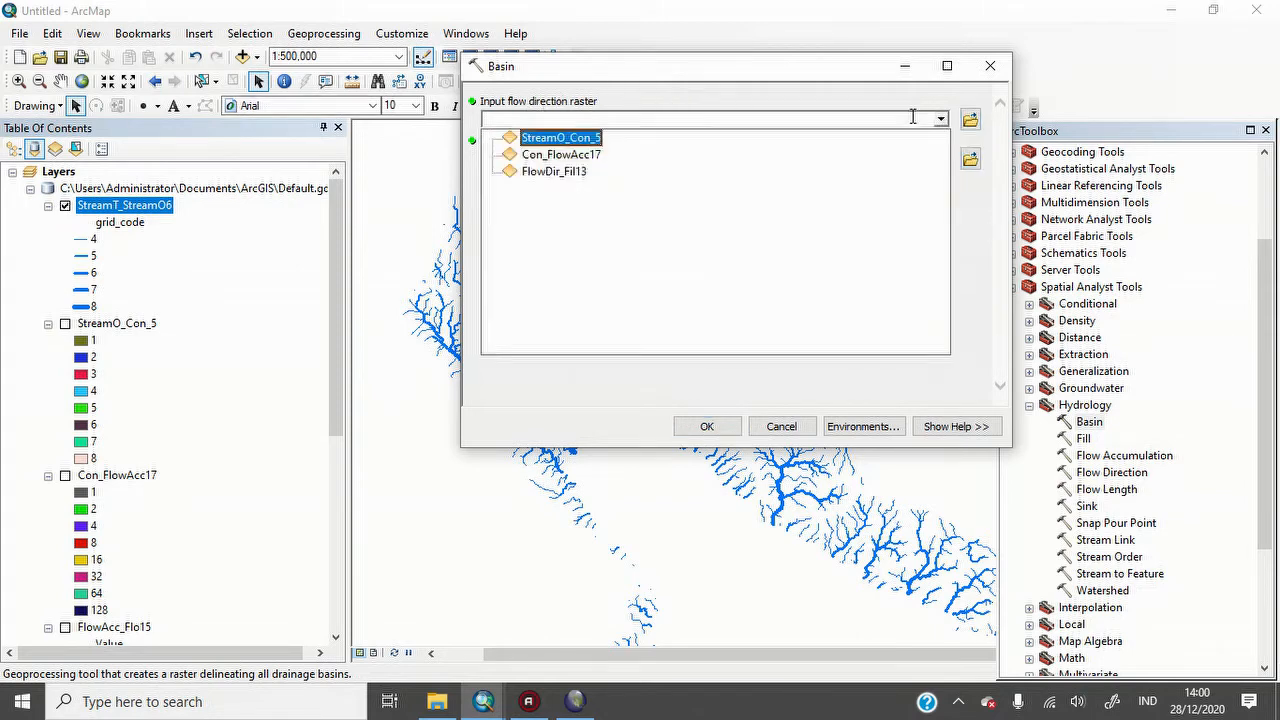
pyautogui.click(555, 172)
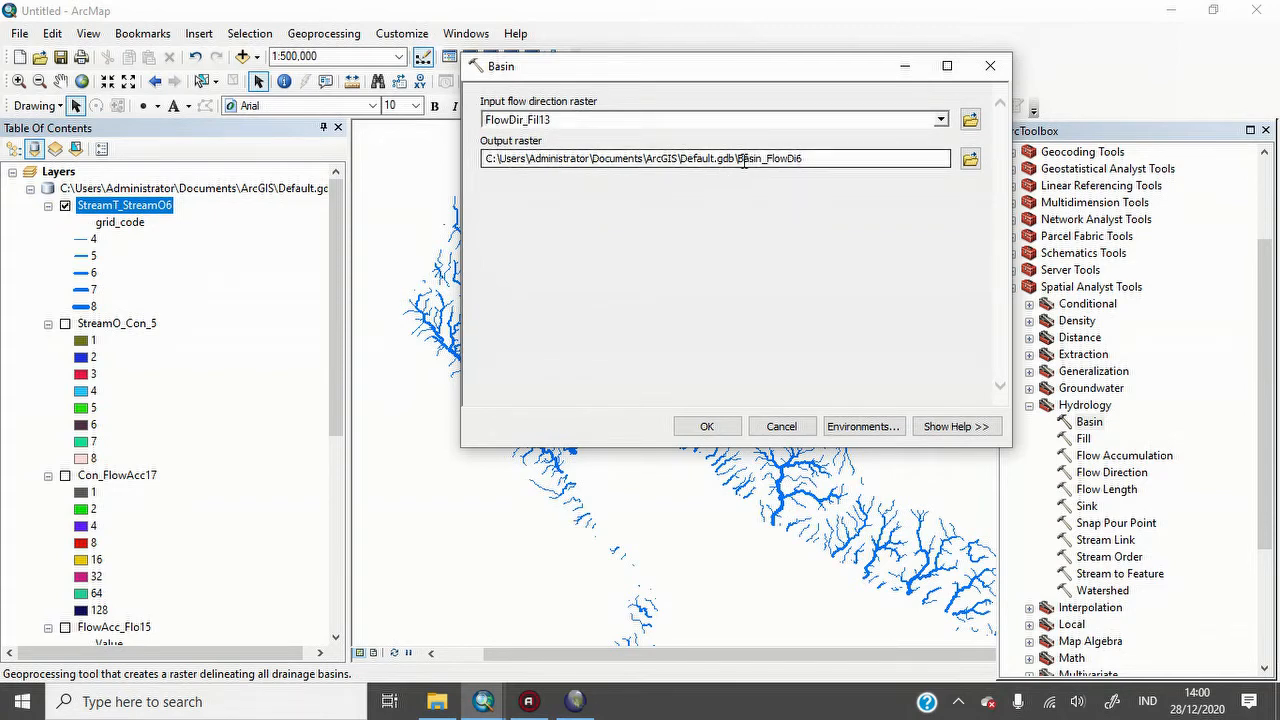
pyautogui.click(707, 427)
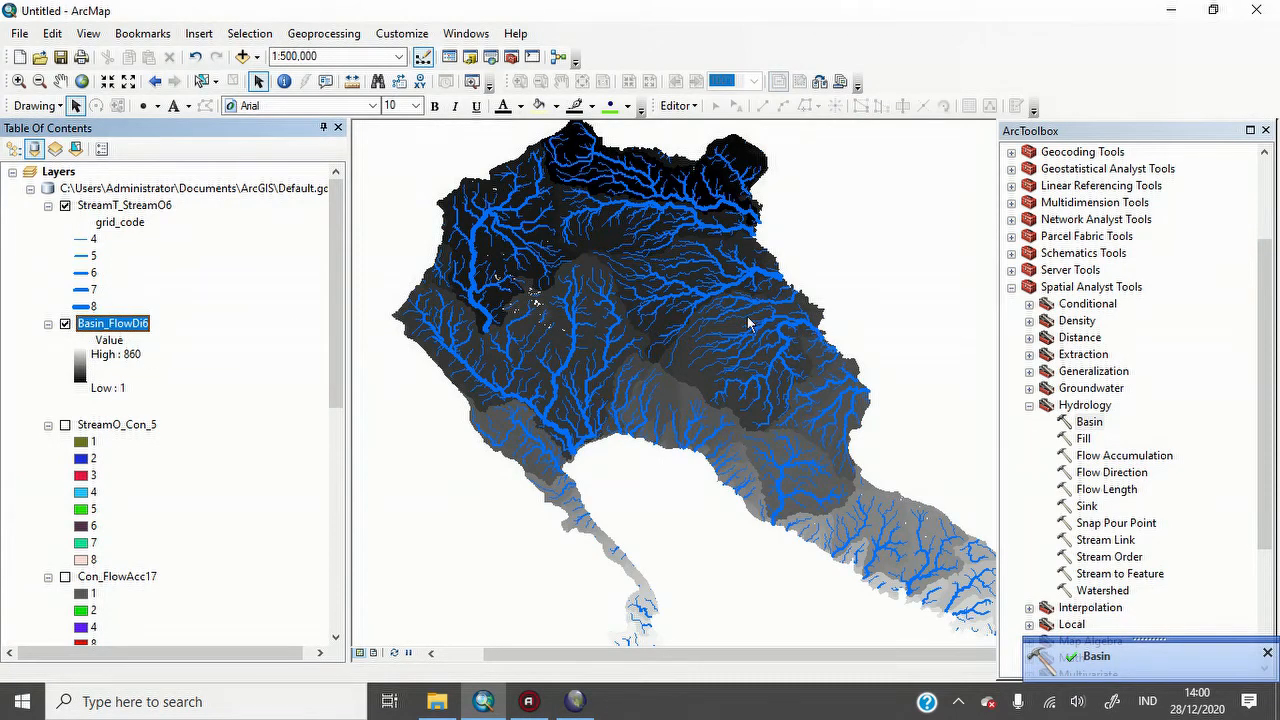
# - Recolor the Basin_FlowDi6 raster with the color ramp running from pale magenta through blue, green and yellow to brown
pyautogui.doubleClick(80, 368)
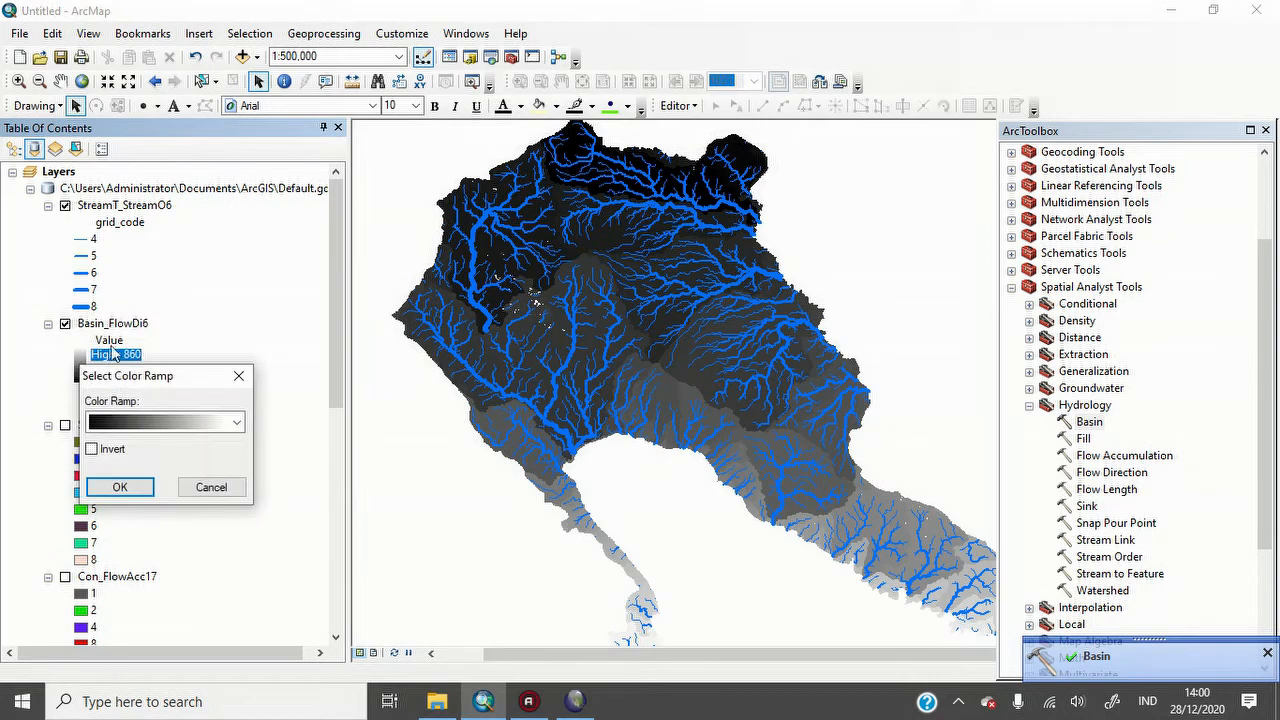
pyautogui.click(150, 418)
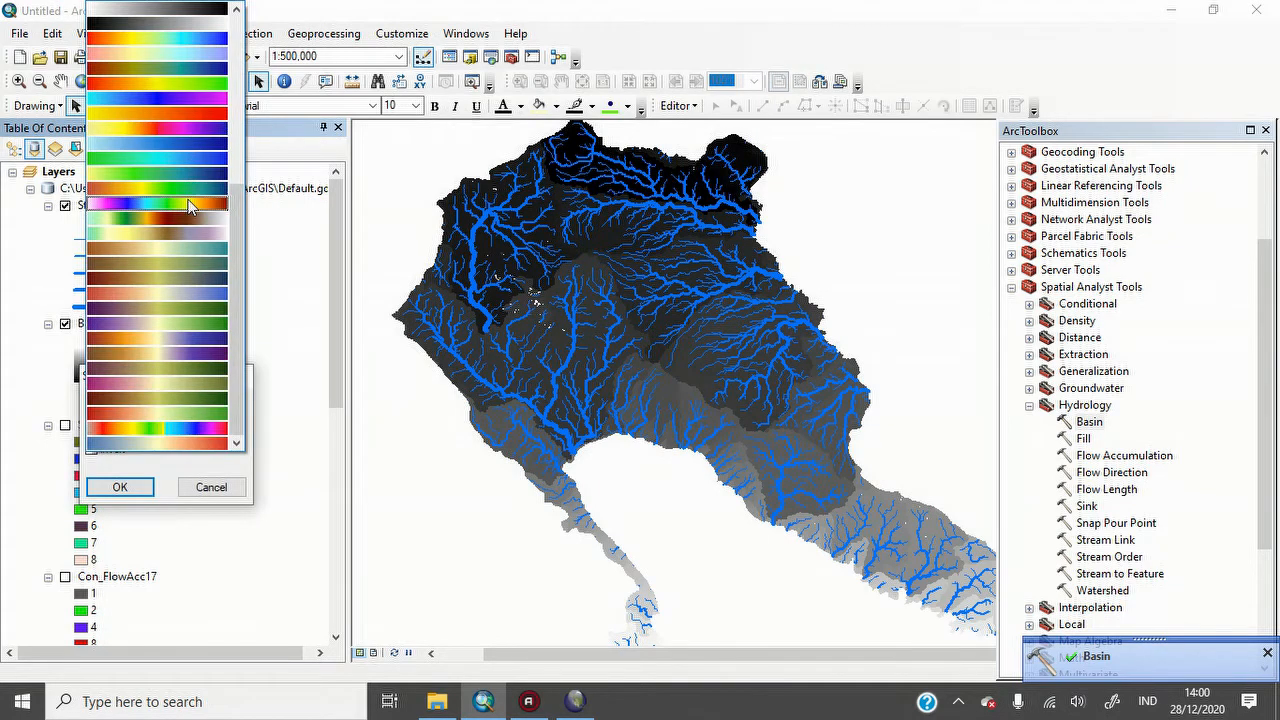
pyautogui.click(190, 205)
pyautogui.click(120, 487)
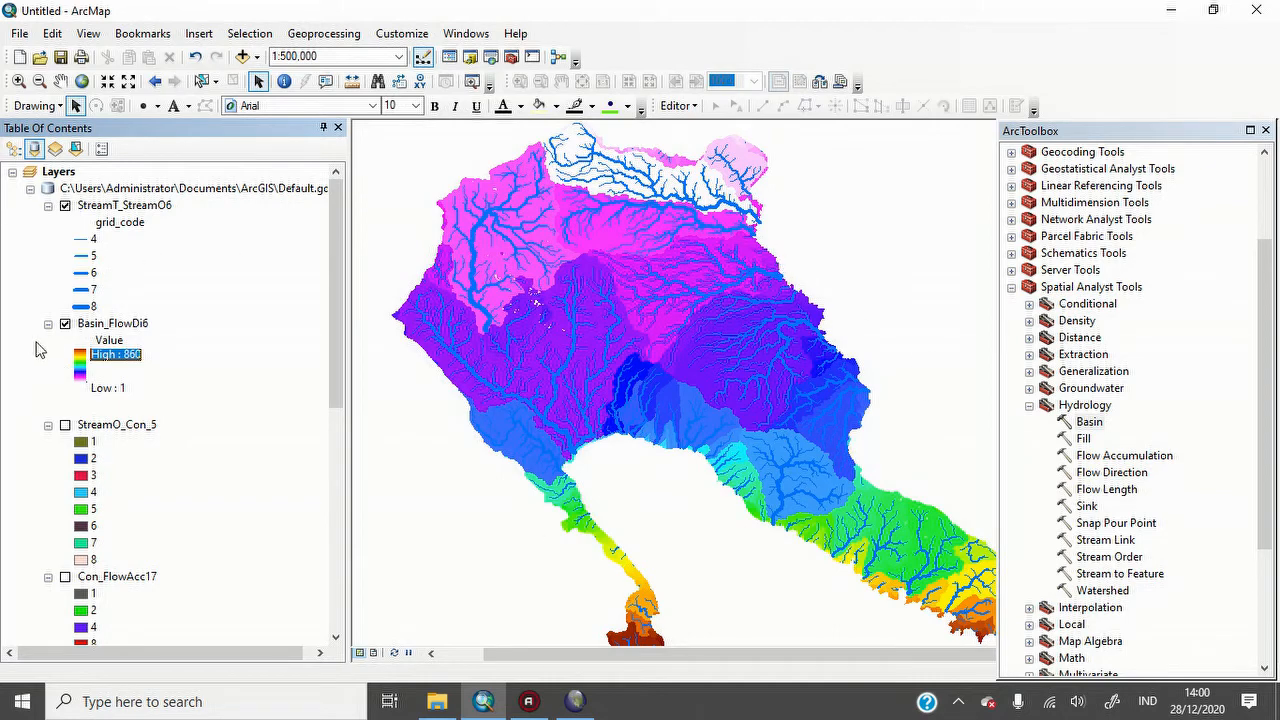
# - Hide the Basin_FlowDi6 layer and inspect the stream lines along the network's northeastern edge
pyautogui.click(66, 325)
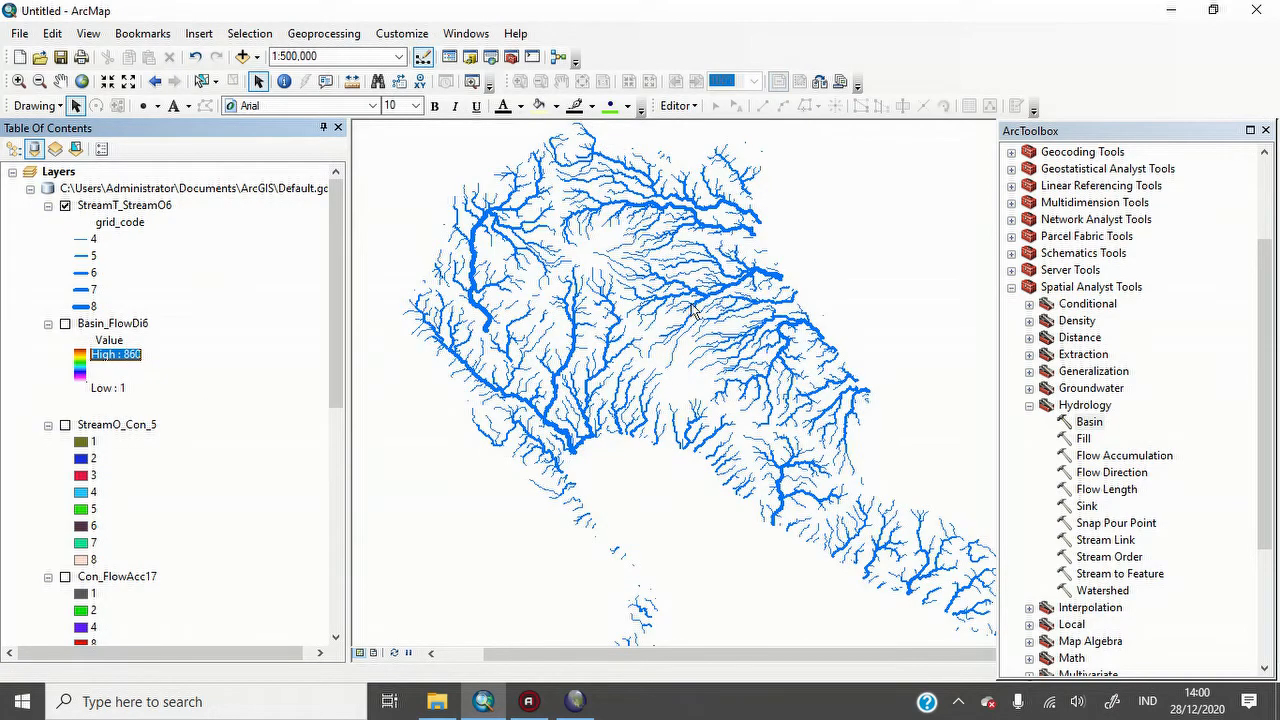
pyautogui.scroll(-3, 768, 284)
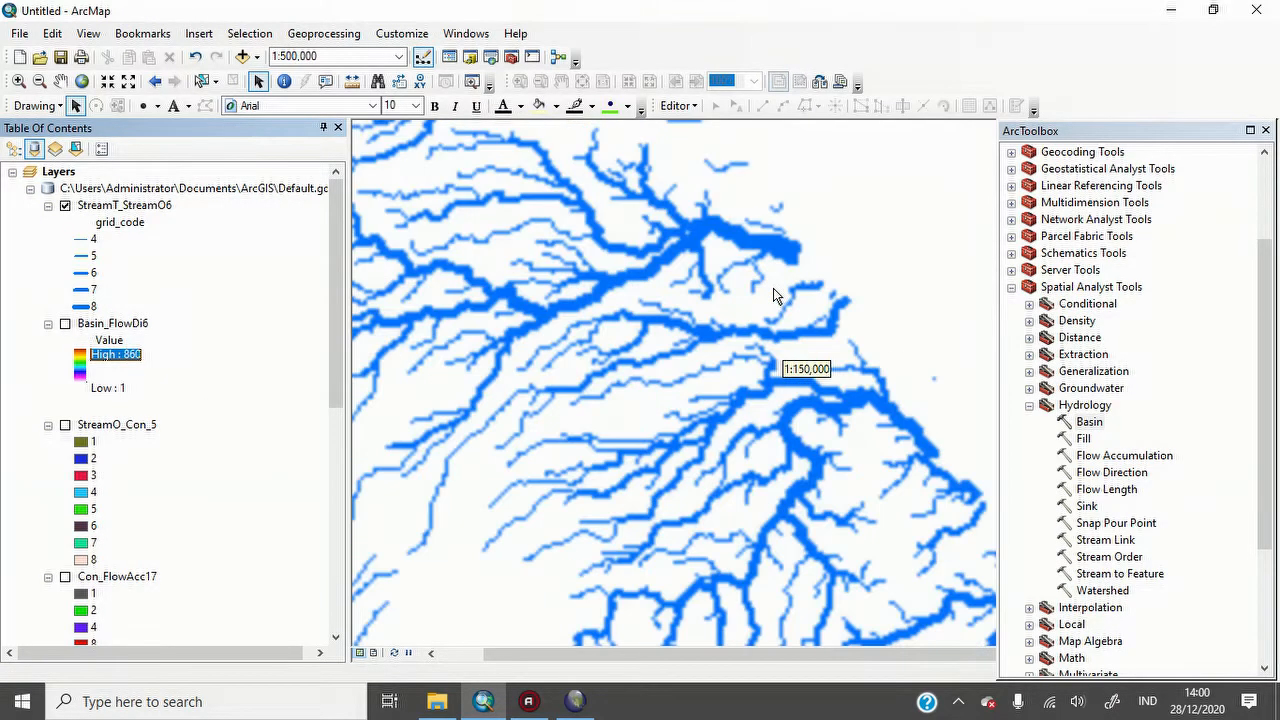
pyautogui.scroll(1, 775, 286)
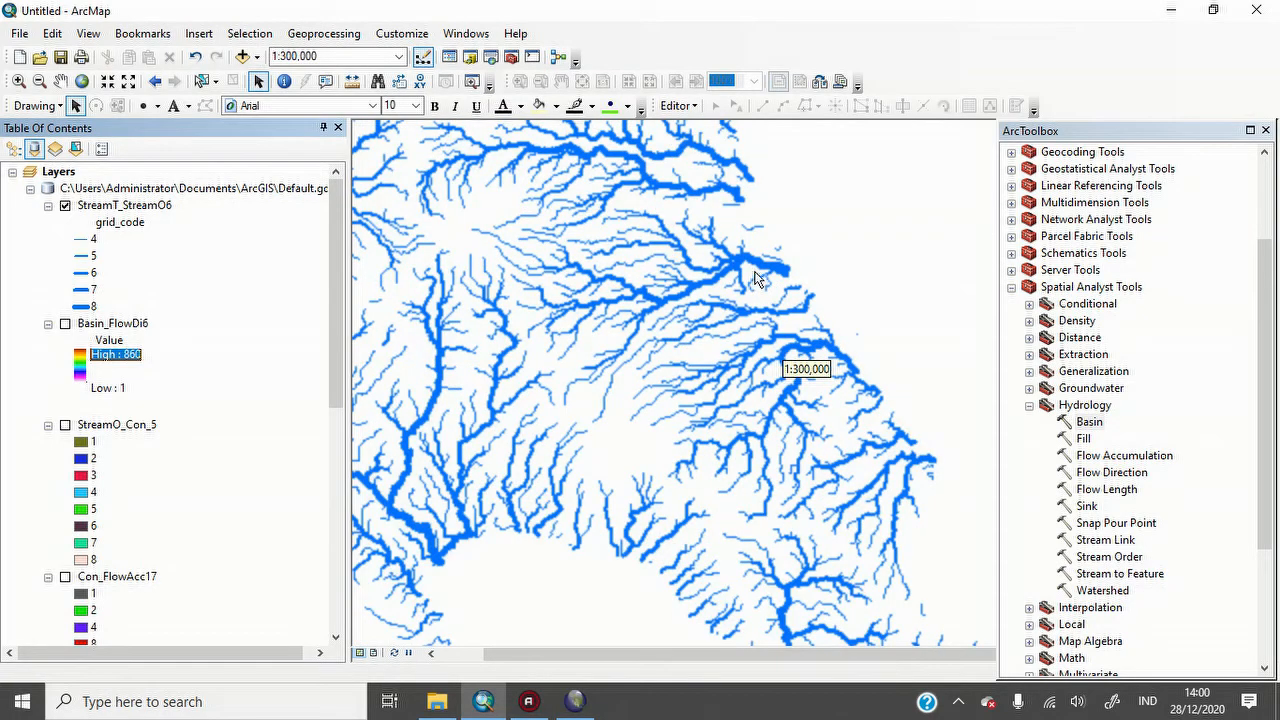
pyautogui.moveTo(727, 207); pyautogui.dragTo(823, 337)
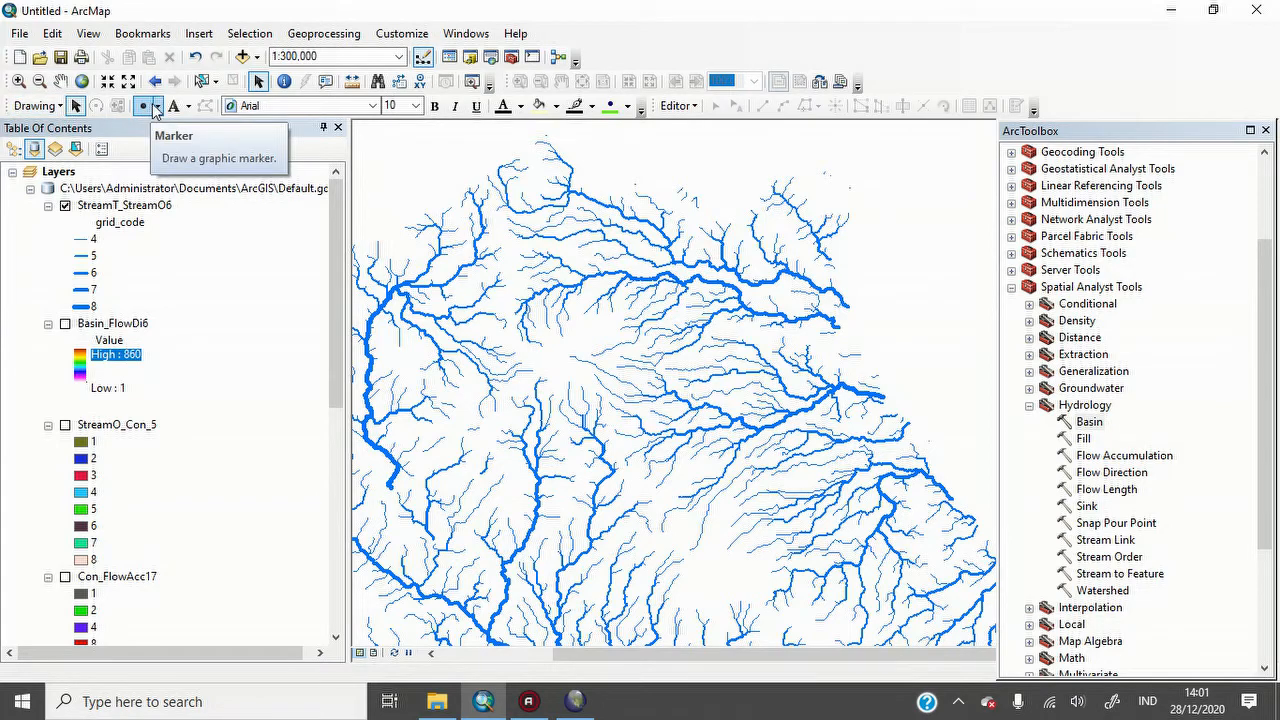
# - Place a marker graphic at the eastern end of the thick stream, the second outlet down on the network's northeastern edge
pyautogui.click(159, 107)
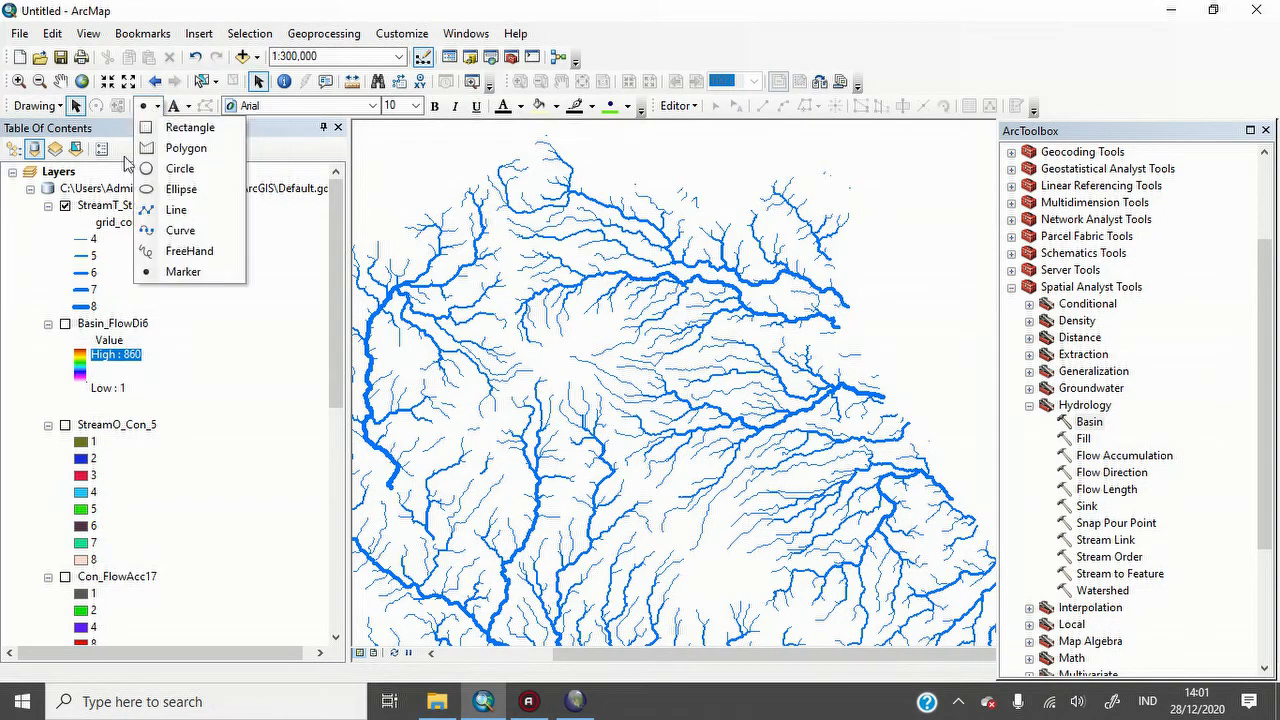
pyautogui.click(182, 272)
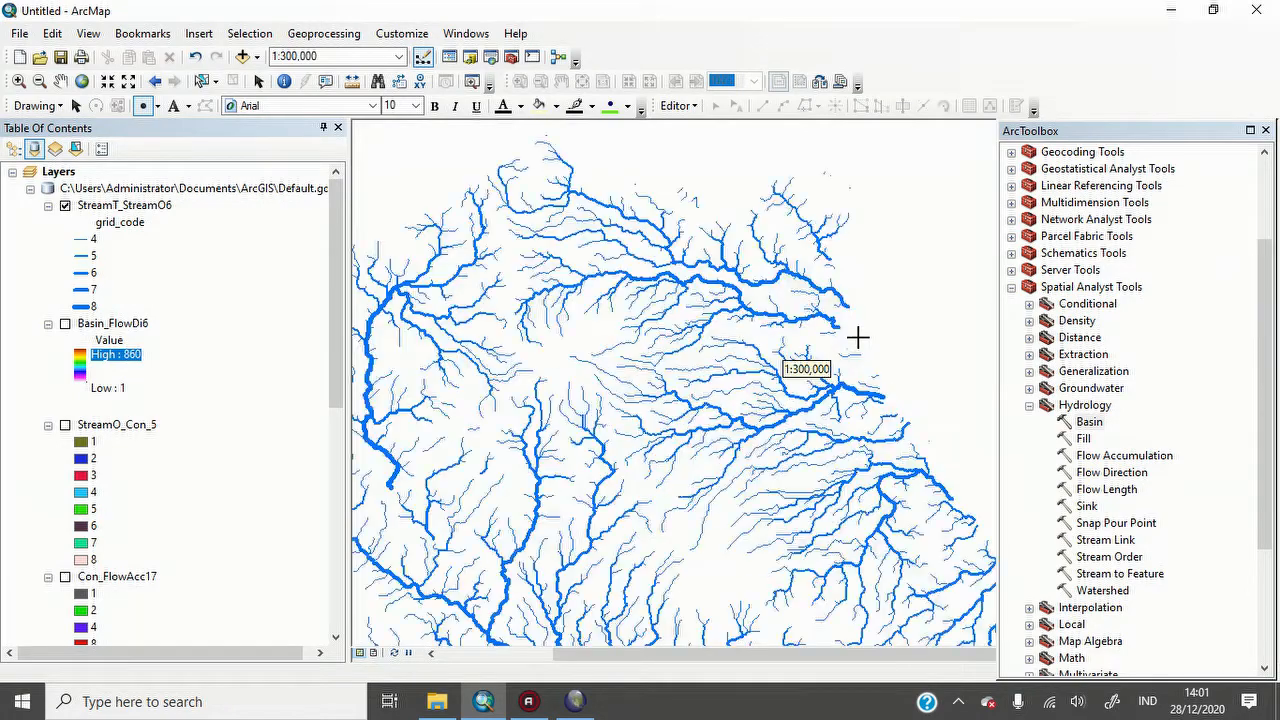
pyautogui.scroll(2, 860, 319)
pyautogui.scroll(3, 840, 325)
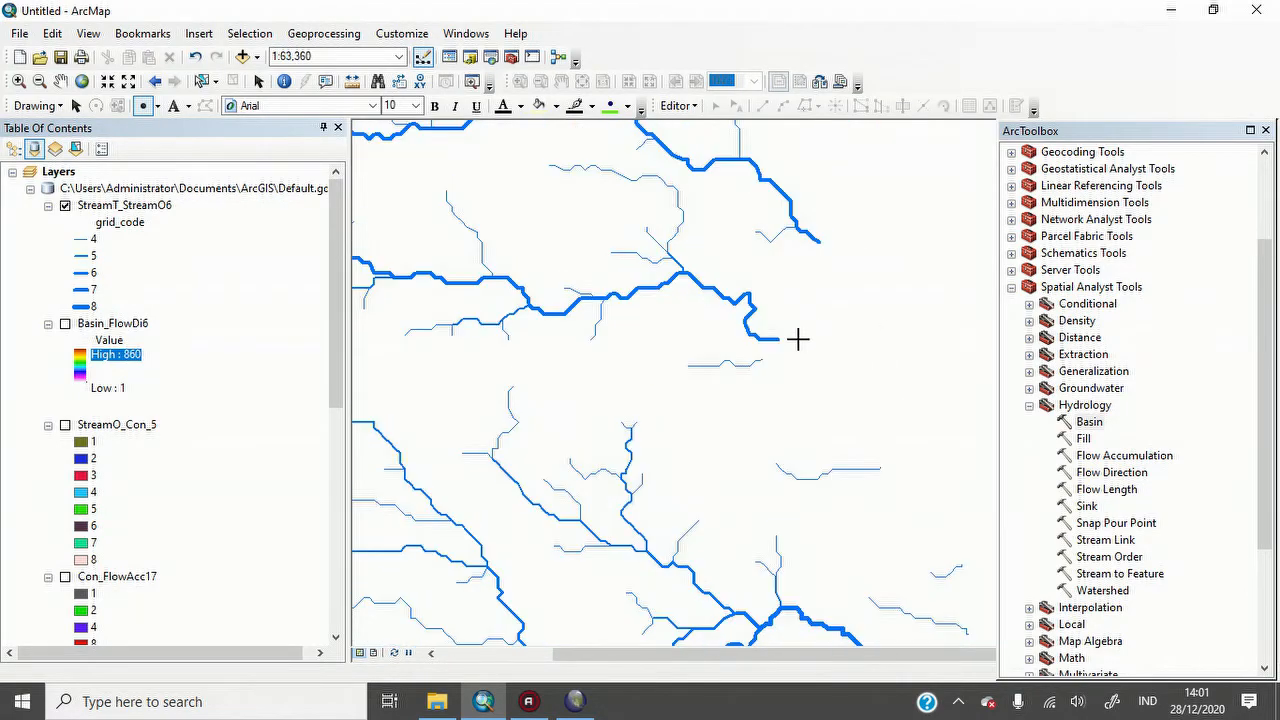
pyautogui.scroll(5, 783, 334)
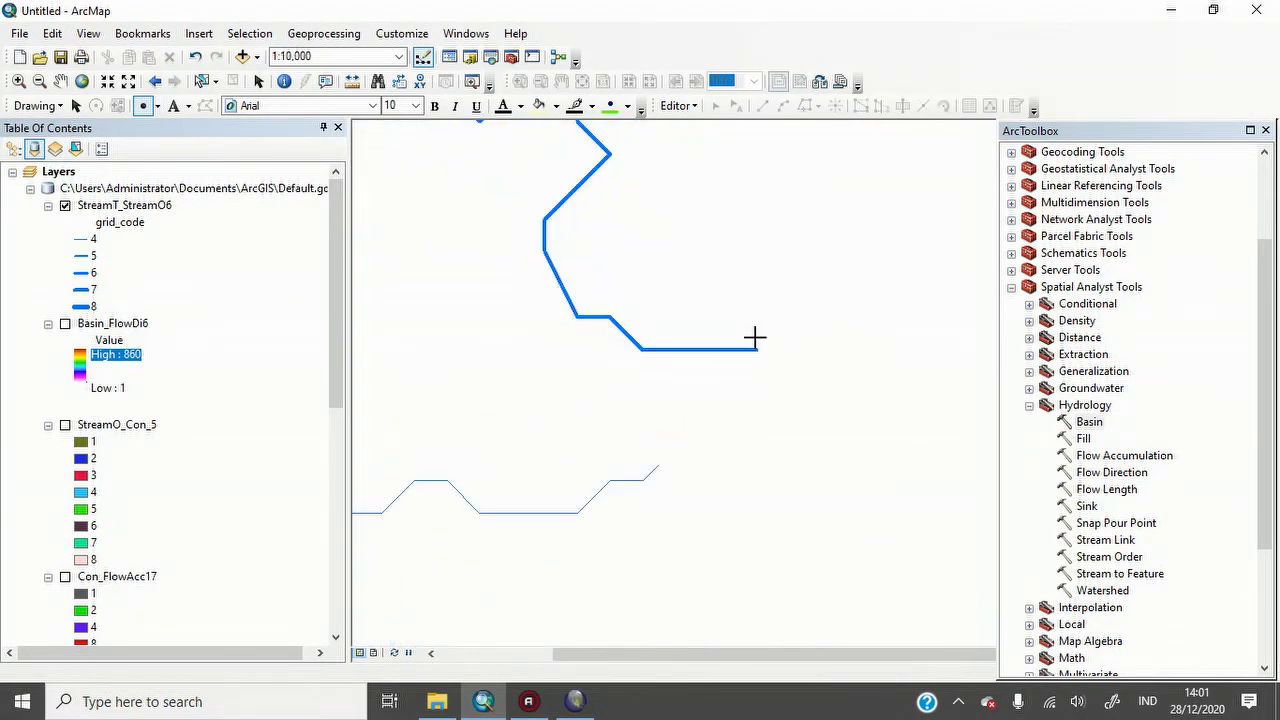
pyautogui.scroll(2, 757, 346)
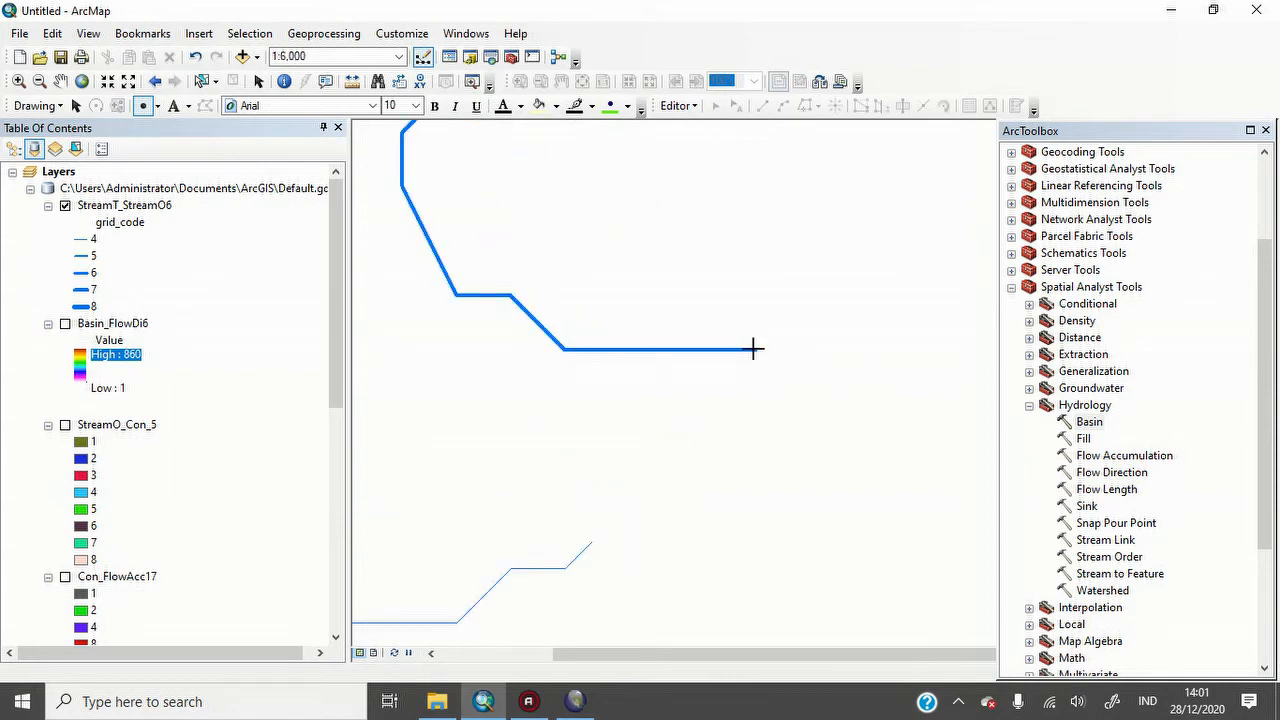
pyautogui.scroll(3, 751, 347)
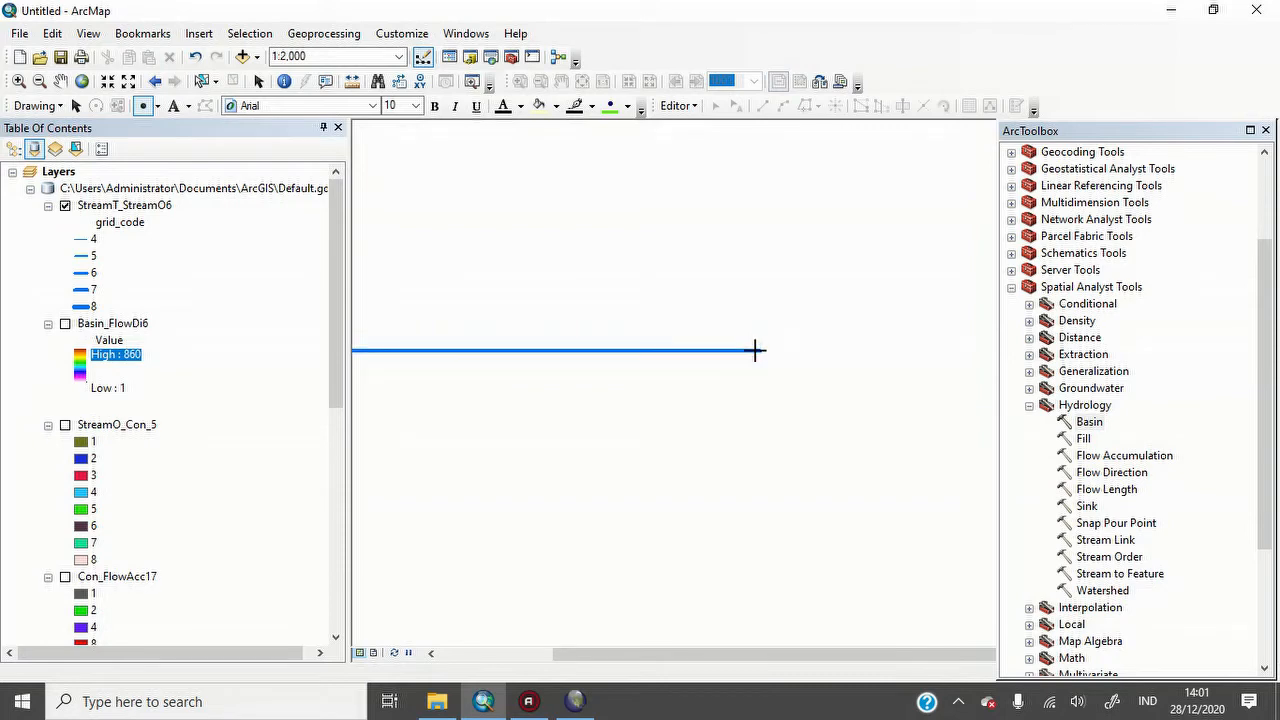
pyautogui.click(755, 350)
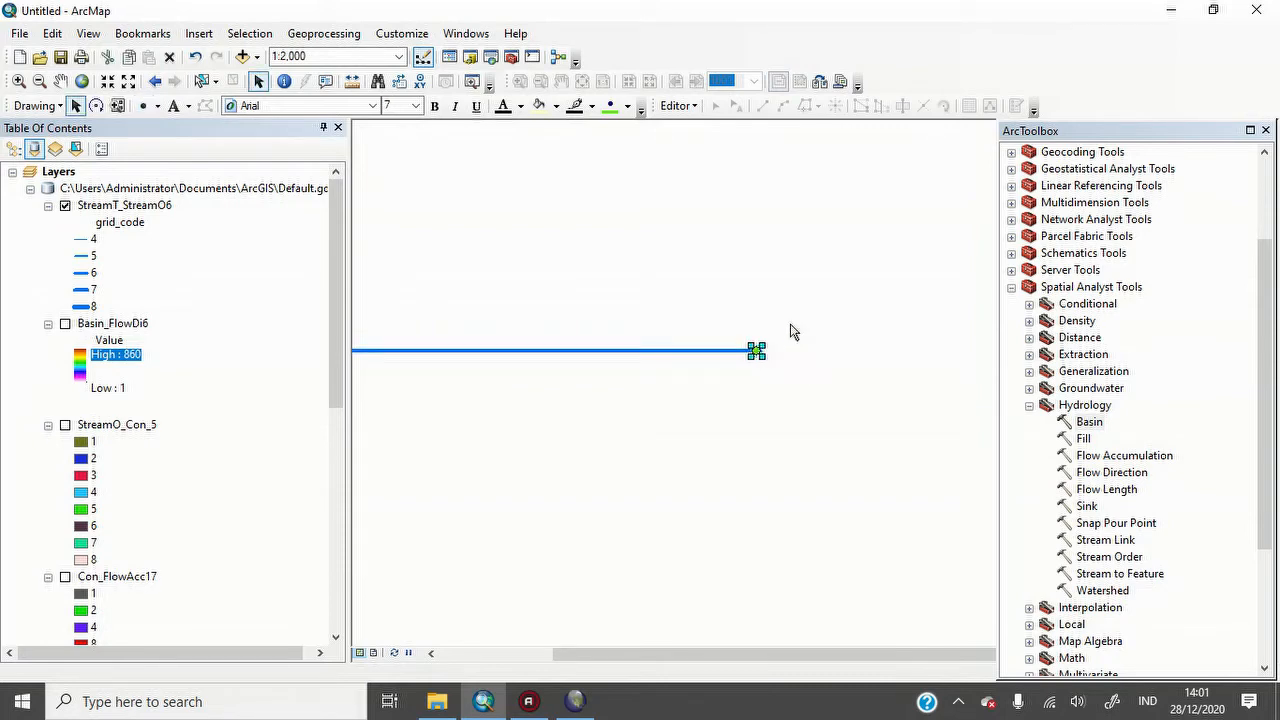
# - Convert the selected marker to the point shapefile Converted_Graphics_6.shp in the data frame's coordinate system, deleting the graphic and adding the result as a layer
pyautogui.click(40, 105)
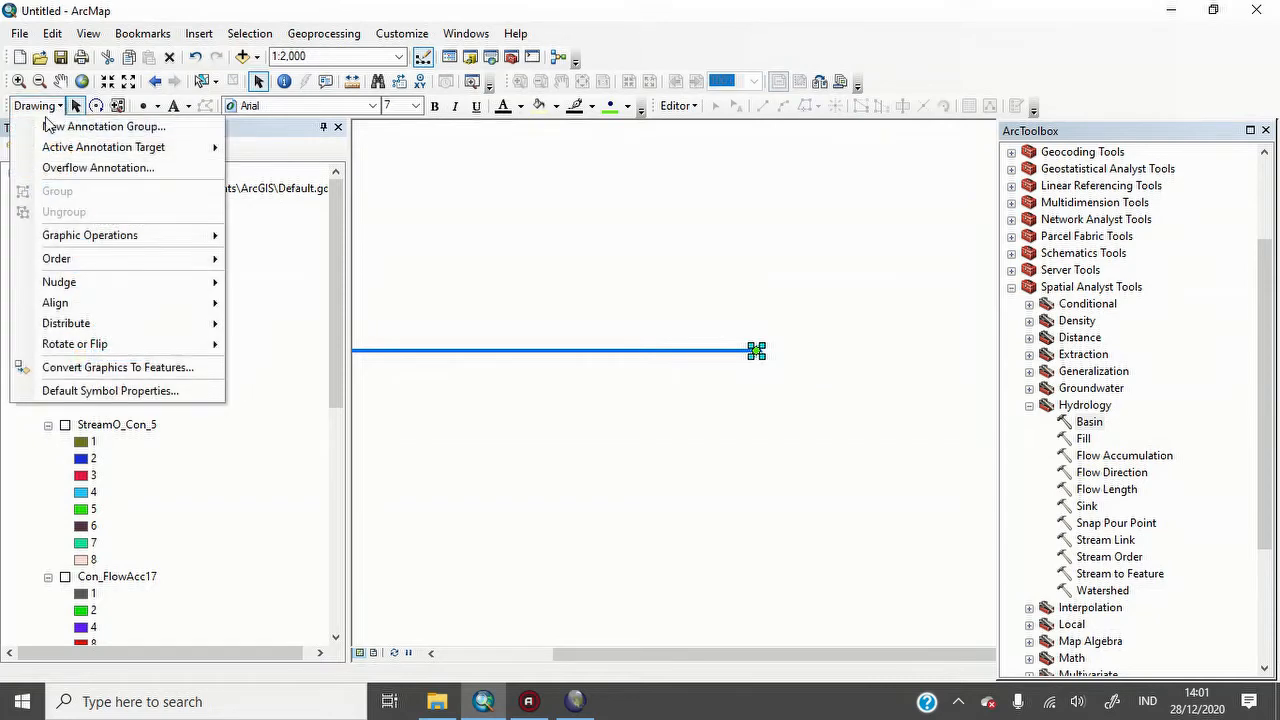
pyautogui.click(135, 370)
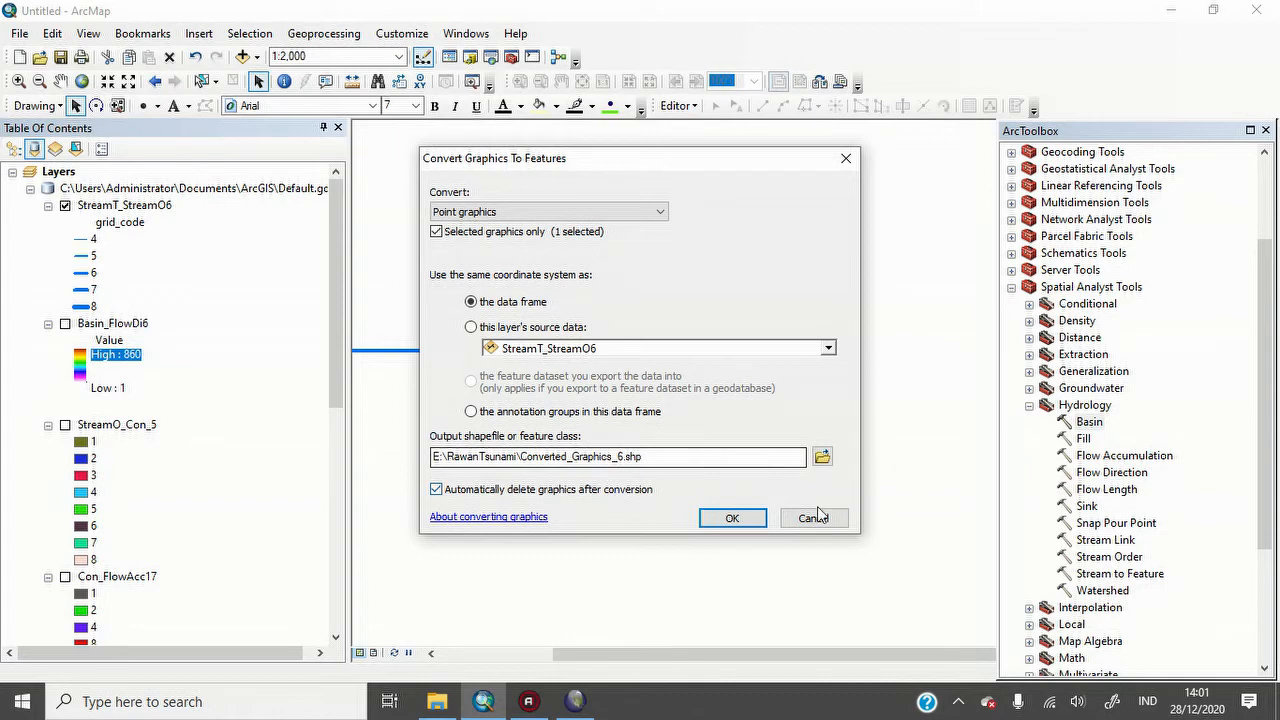
pyautogui.click(748, 518)
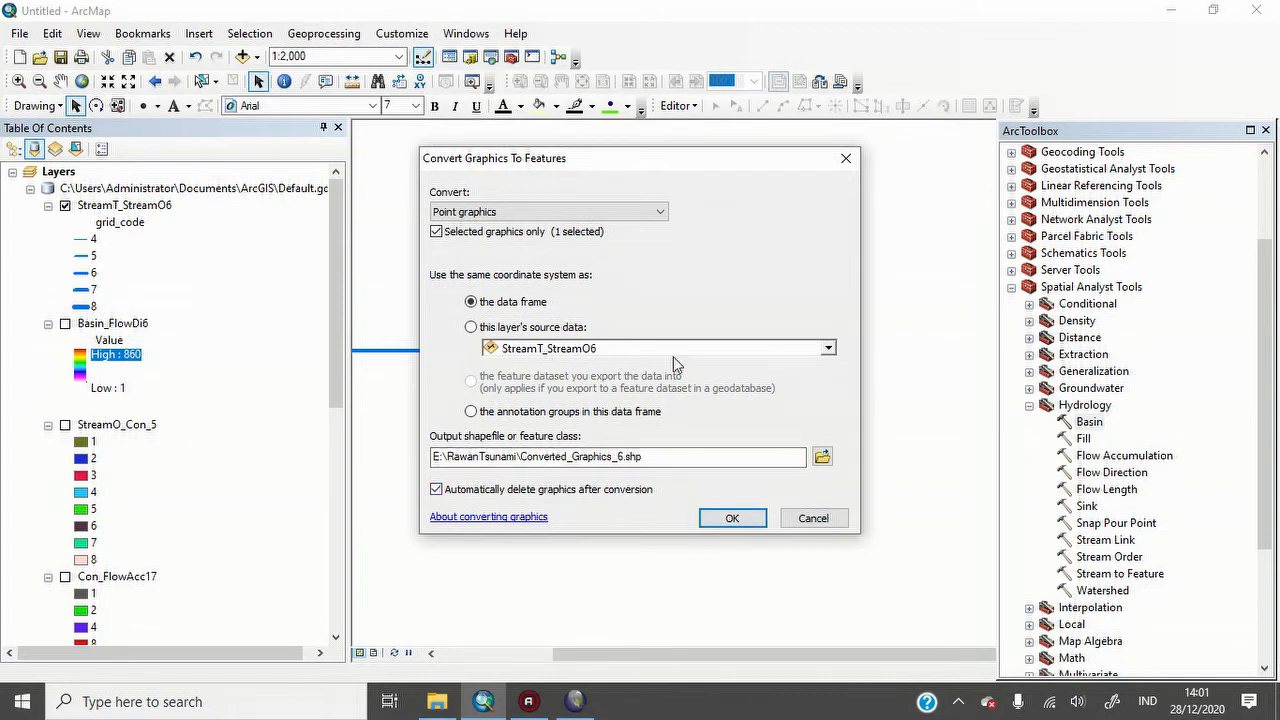
pyautogui.click(733, 519)
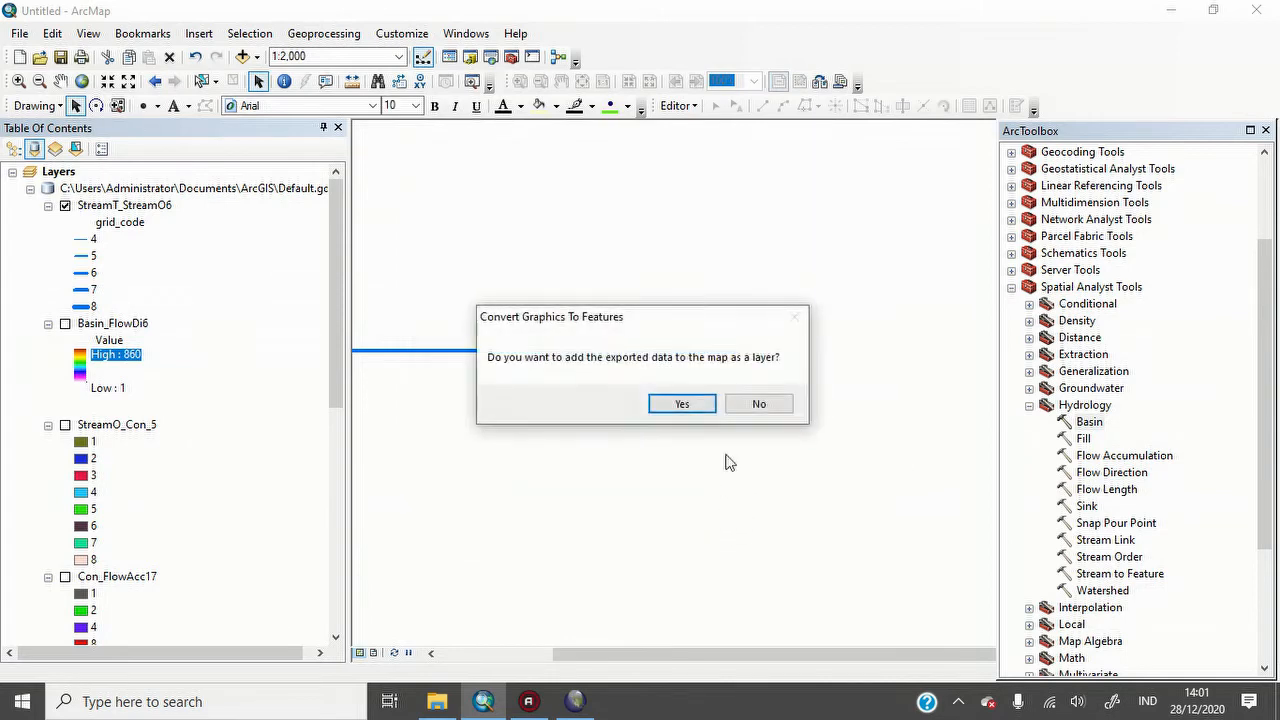
pyautogui.click(690, 404)
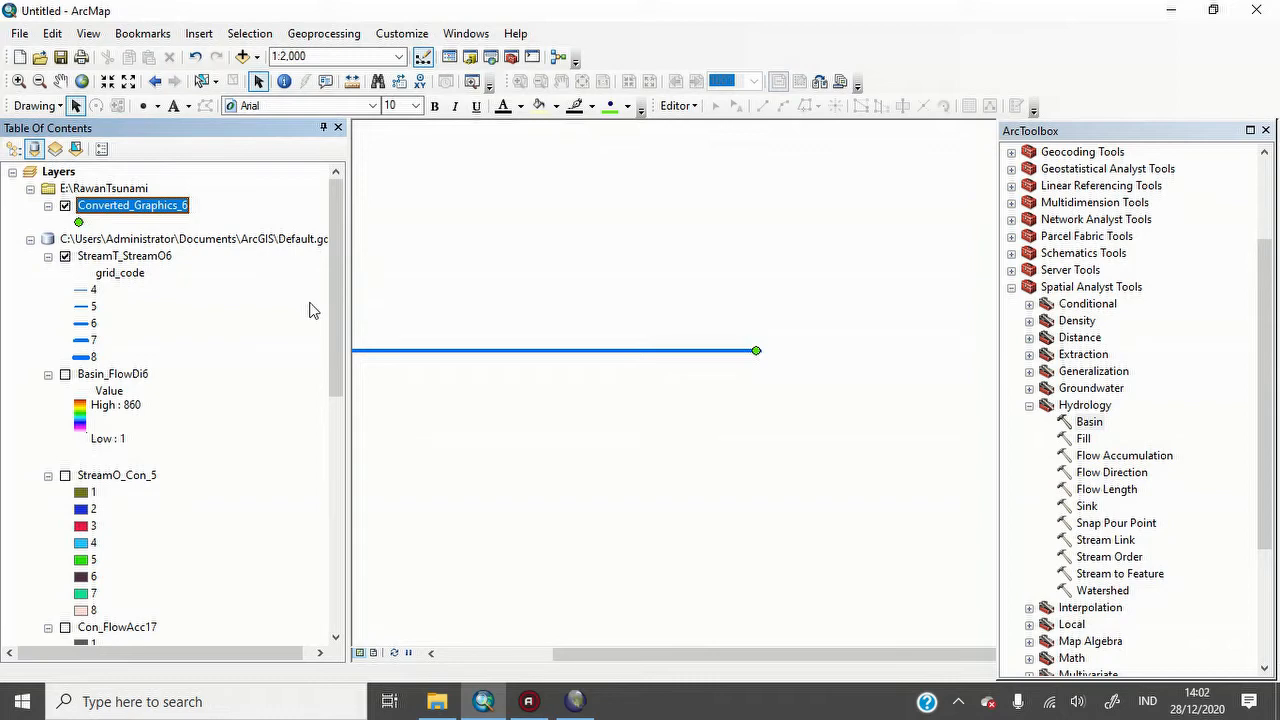
# - Show the FlowAcc_Flo15 raster beneath the streams around the new outlet point
pyautogui.scroll(2, 571, 310)
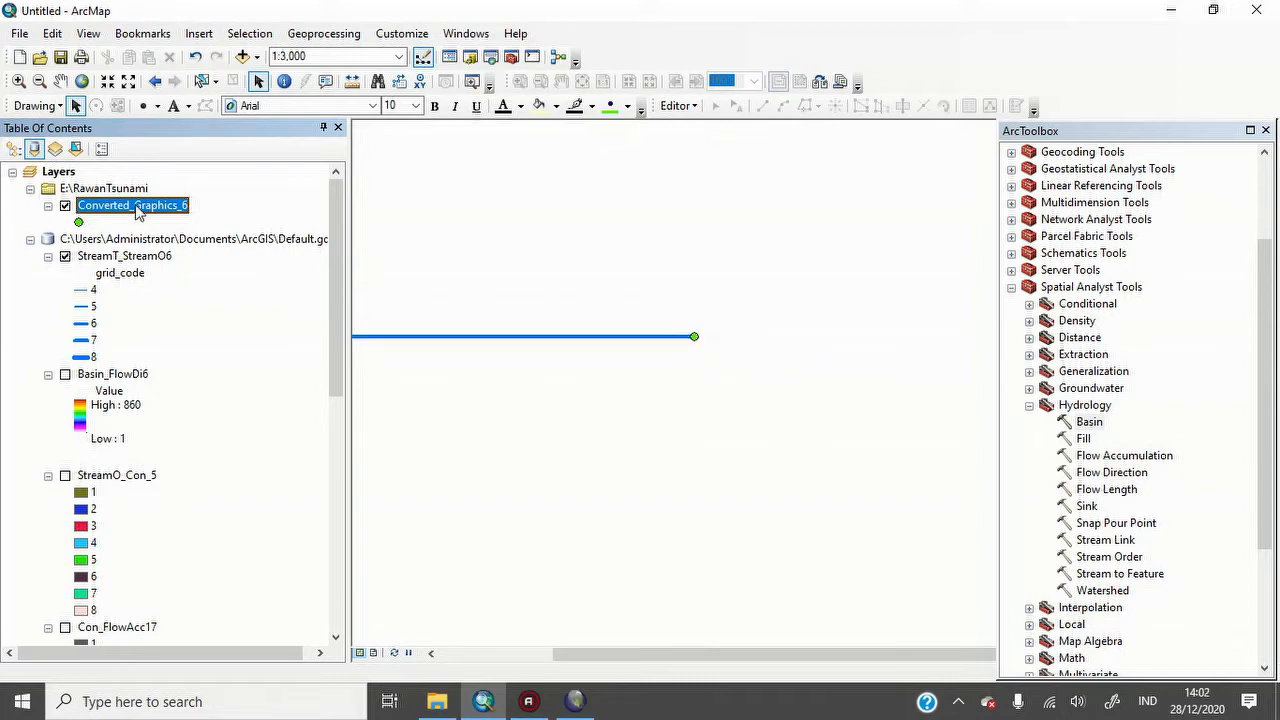
pyautogui.scroll(6, 655, 372)
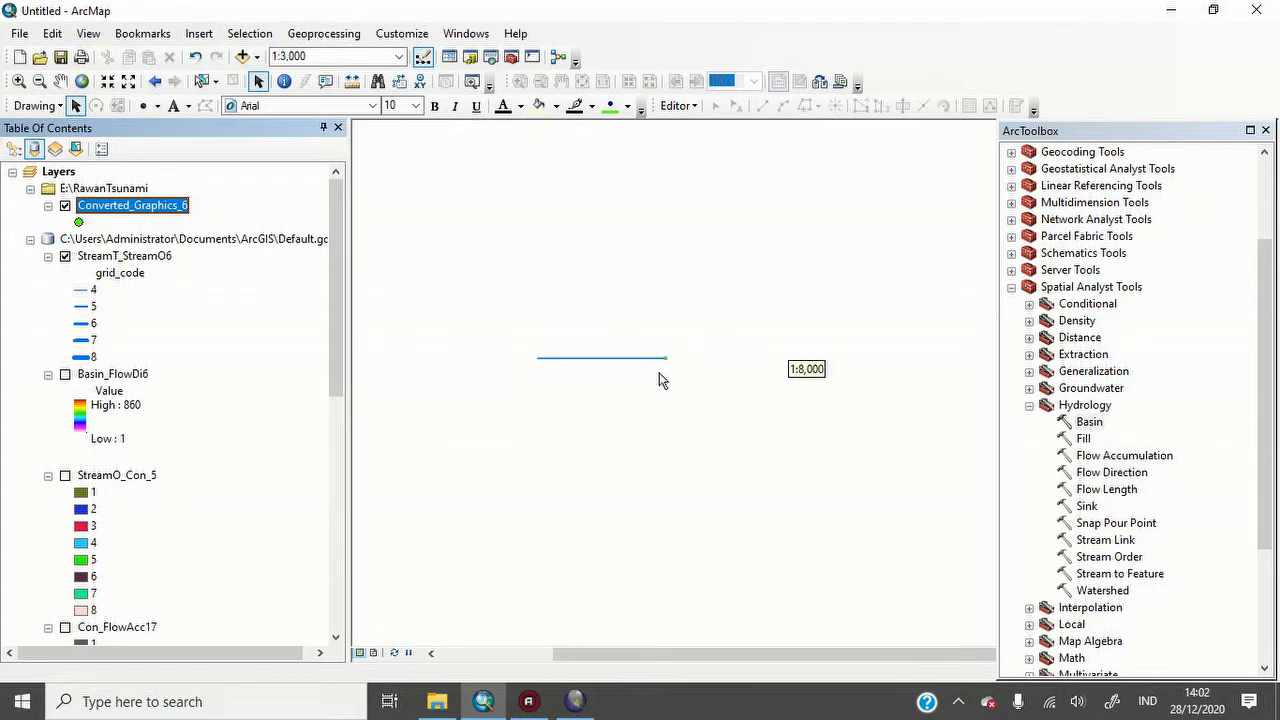
pyautogui.moveTo(333, 352); pyautogui.dragTo(270, 482)
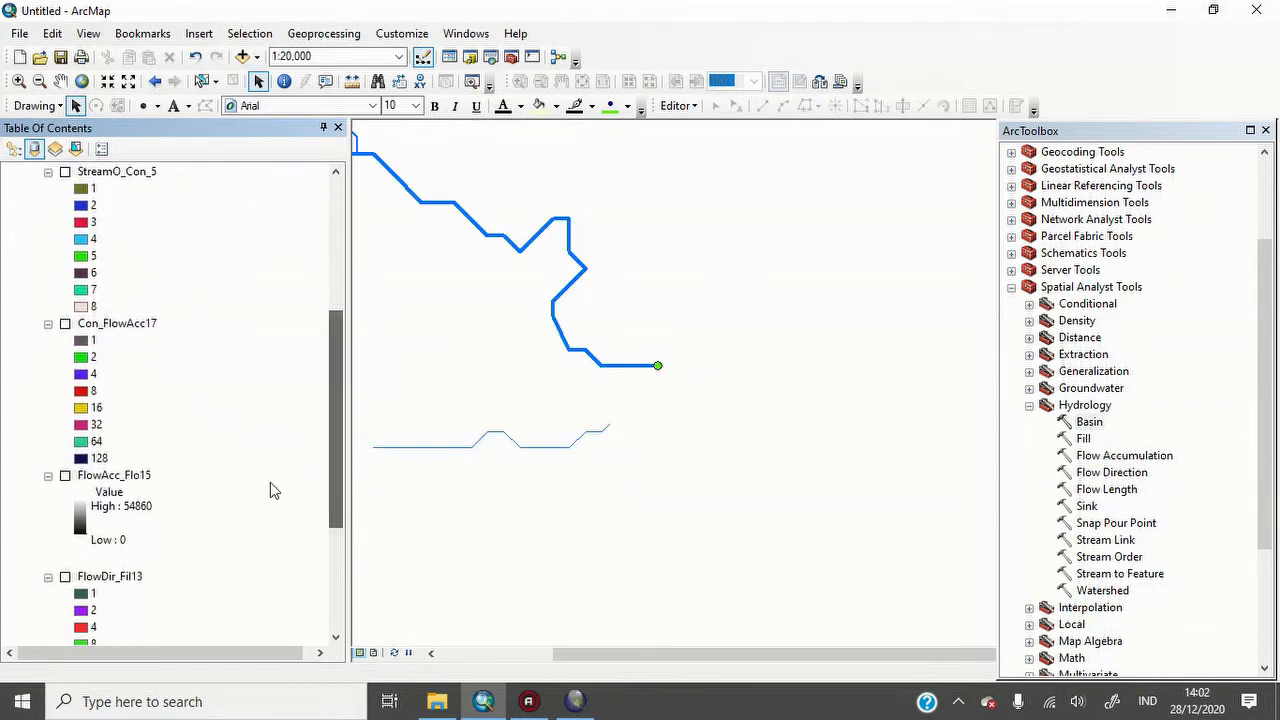
pyautogui.click(65, 475)
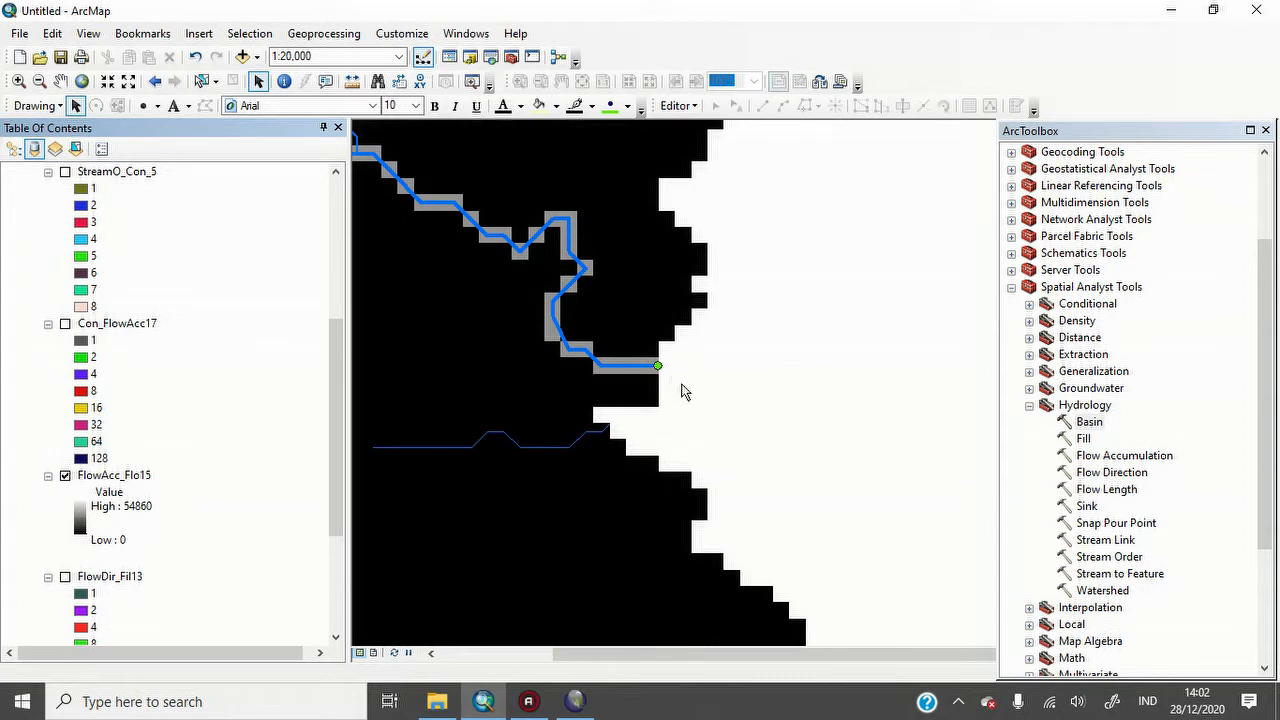
# - Run Snap Pour Point with Converted_Graphics_6 as pour point data and FlowAcc_Flo15 as accumulation raster, keeping the snap distance at 0
pyautogui.doubleClick(1124, 526)
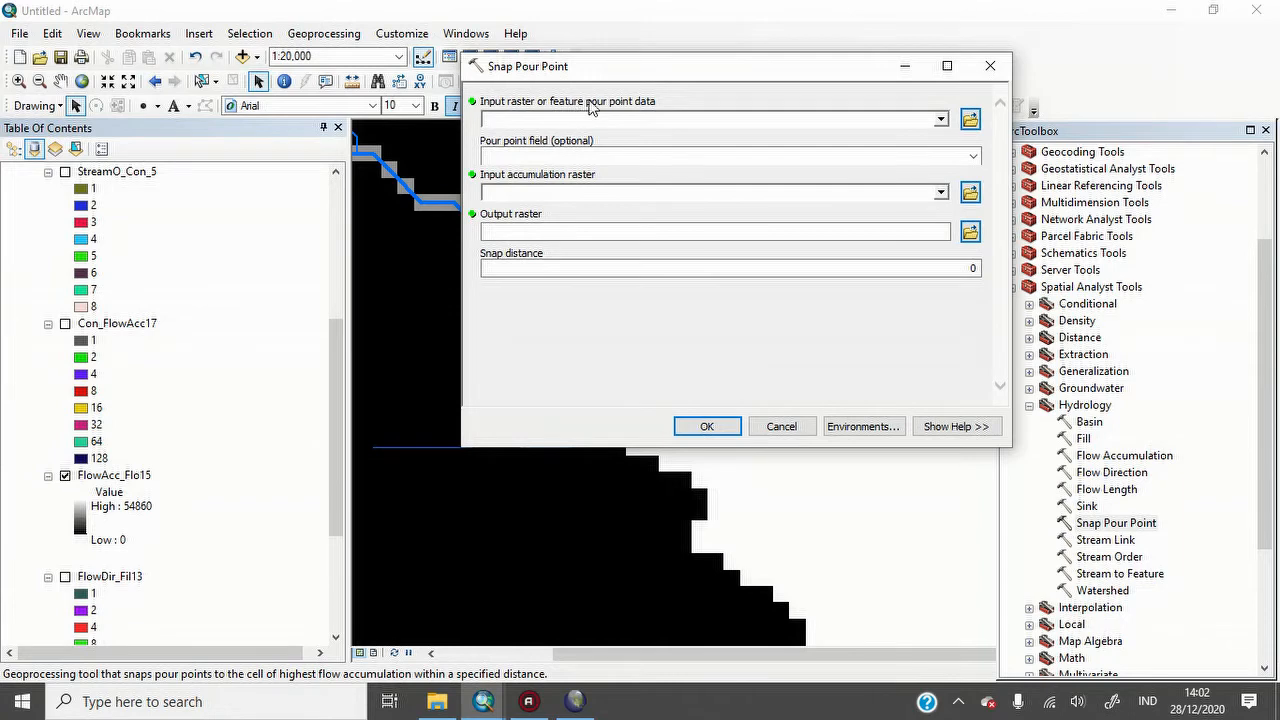
pyautogui.click(940, 120)
pyautogui.click(572, 134)
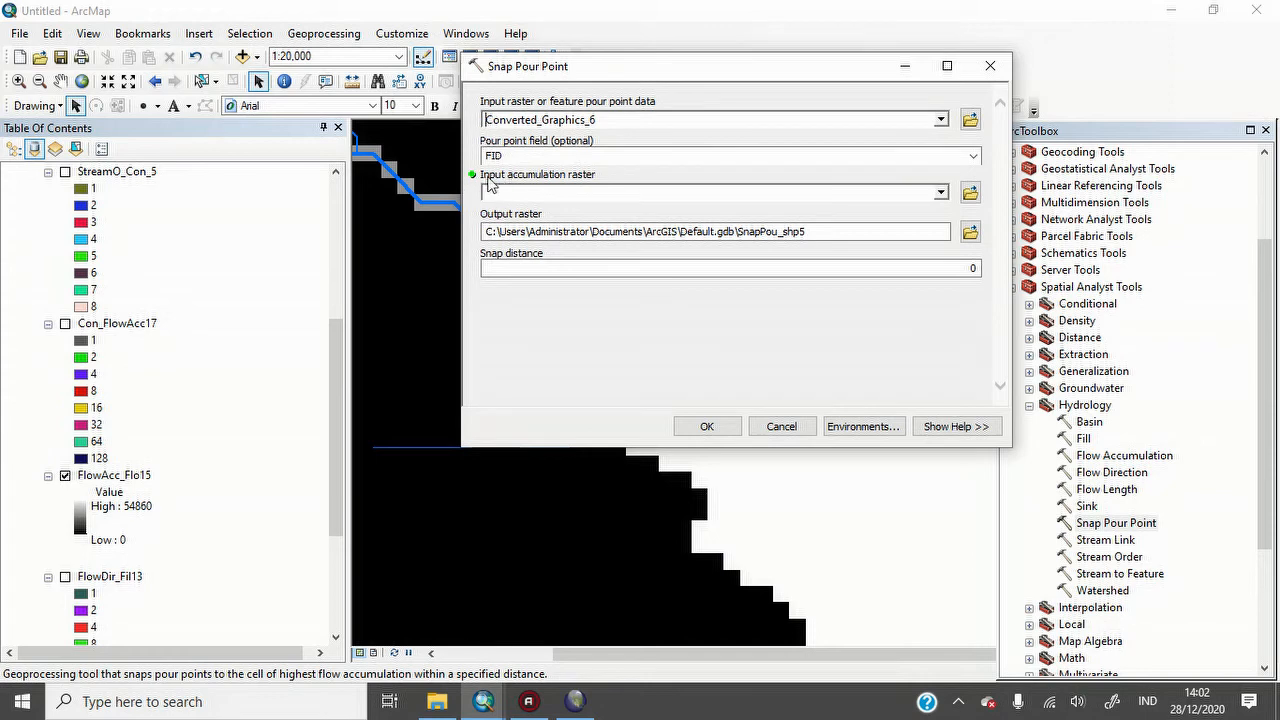
pyautogui.click(941, 193)
pyautogui.click(572, 257)
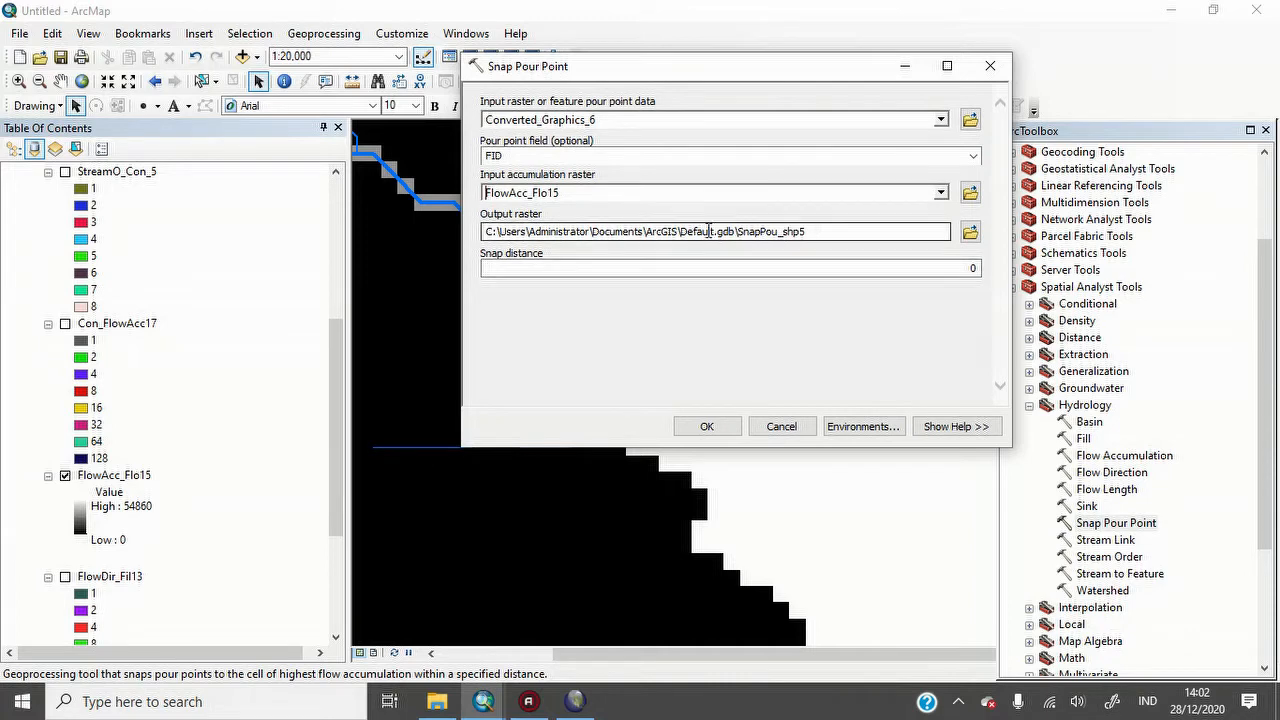
pyautogui.click(719, 427)
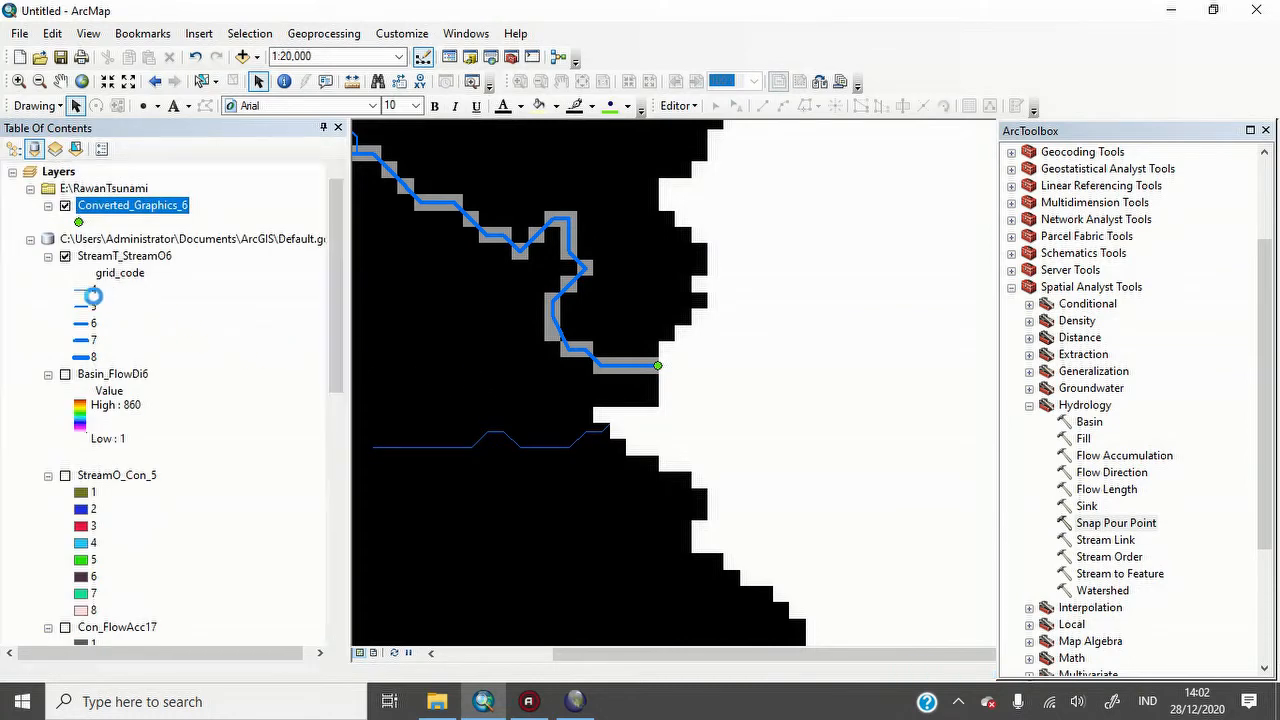
# - Recolor the SnapPou_shp5 pour point cell with the yellow Sun symbol
pyautogui.scroll(-5, 93, 296)
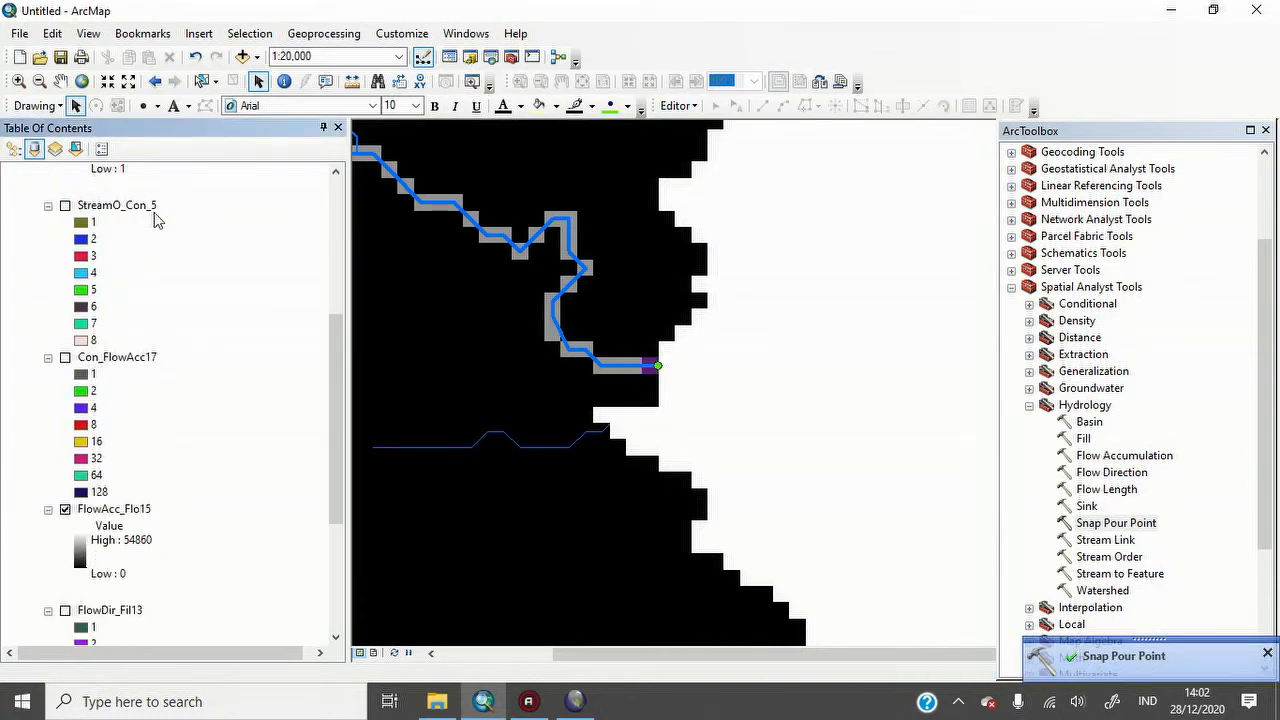
pyautogui.scroll(4, 279, 410)
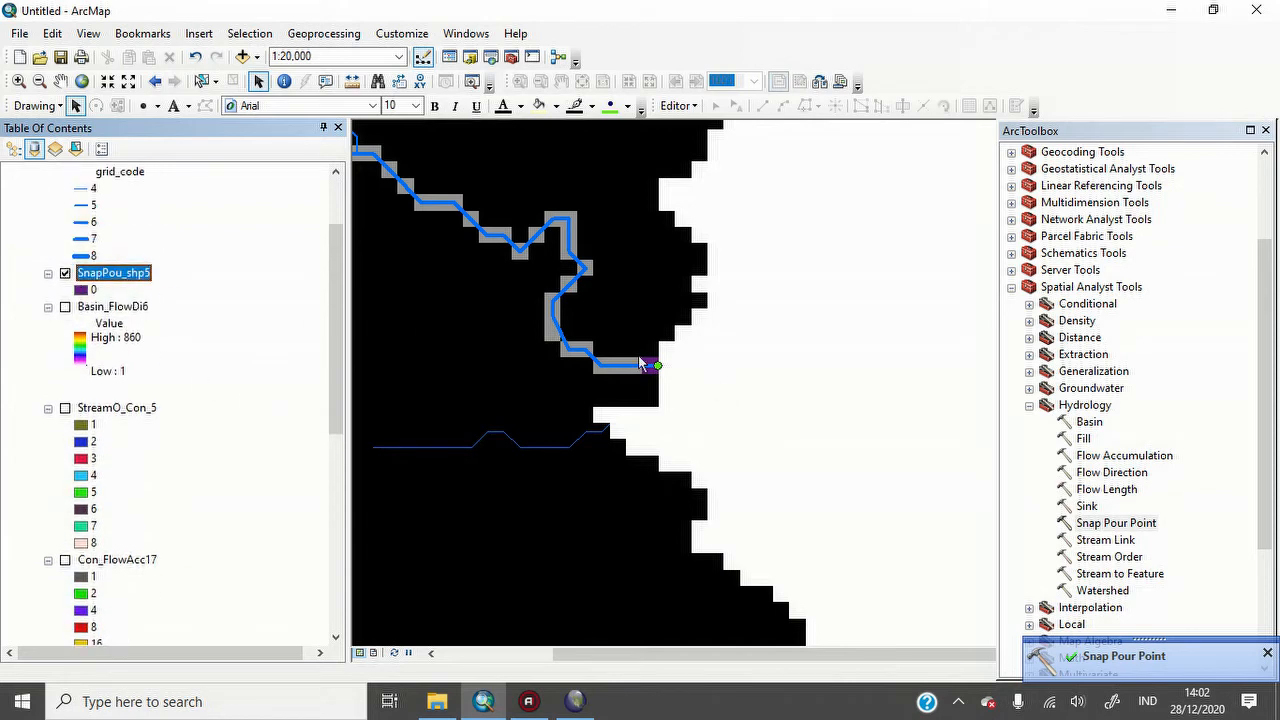
pyautogui.click(81, 290)
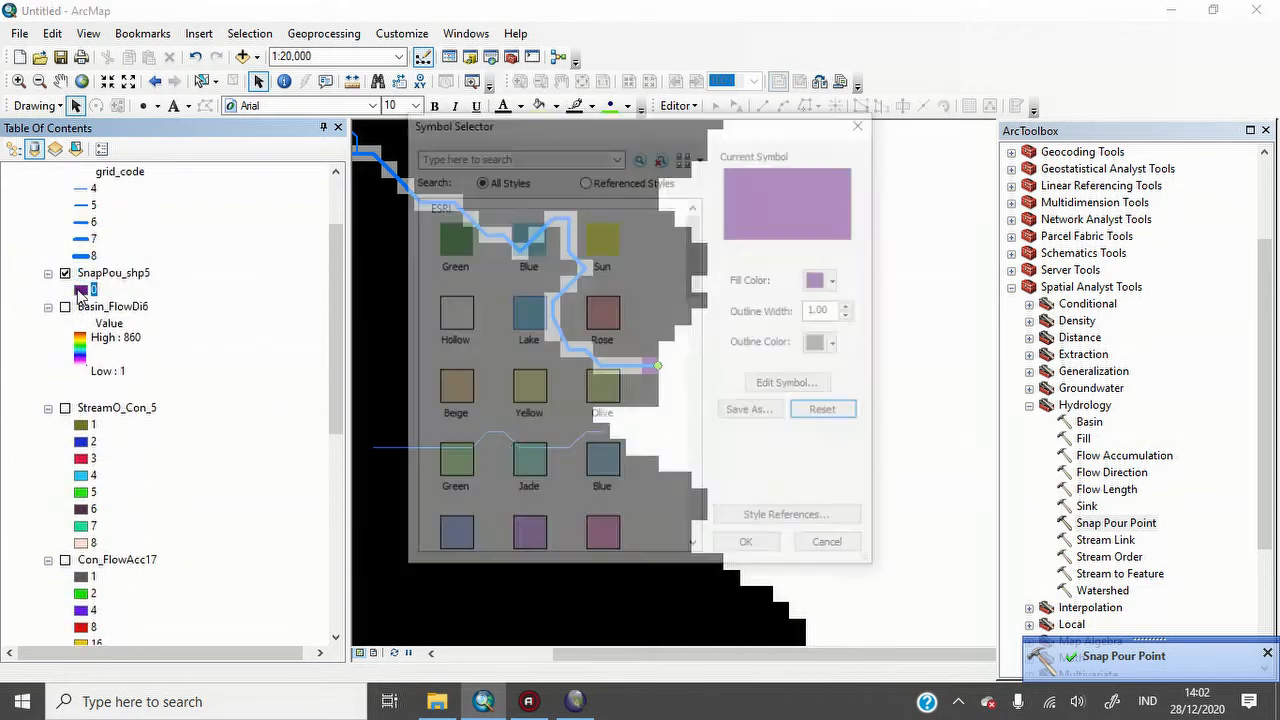
pyautogui.click(605, 250)
pyautogui.click(760, 554)
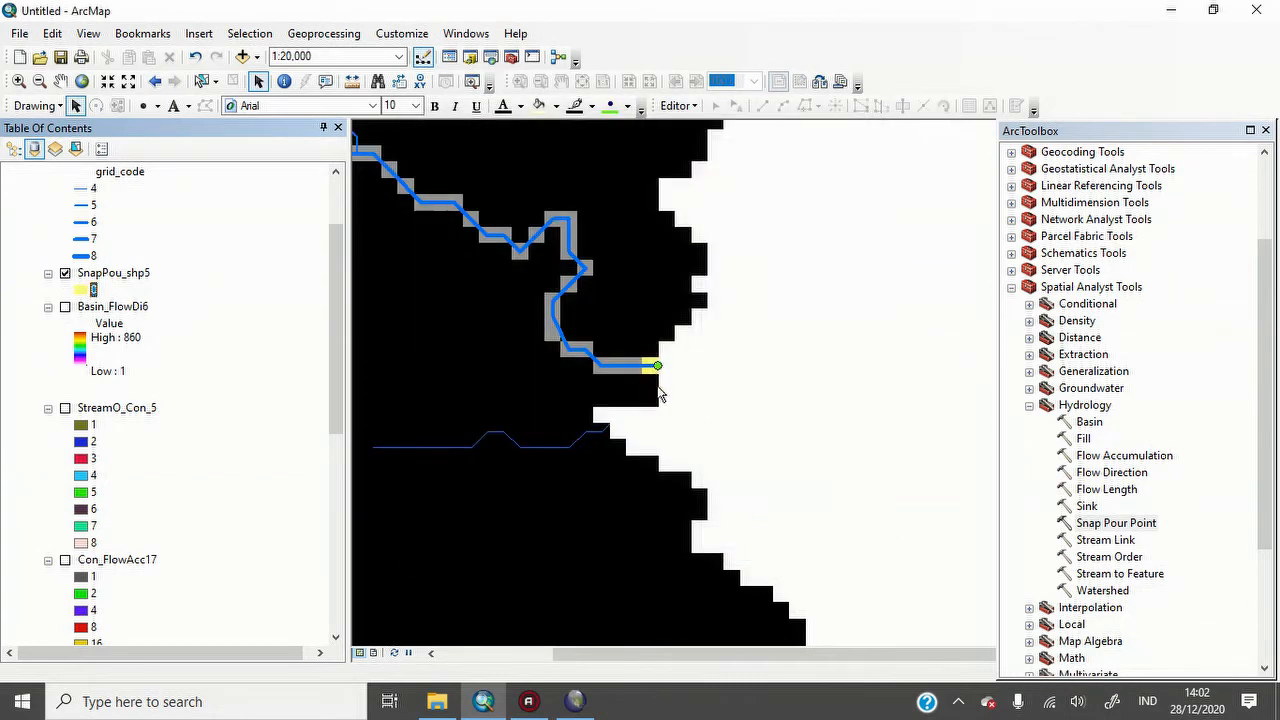
# - Run the Watershed tool with FlowDir_Fil13 as flow direction and SnapPou_shp5 as pour point data, keeping the default output raster
pyautogui.doubleClick(1124, 592)
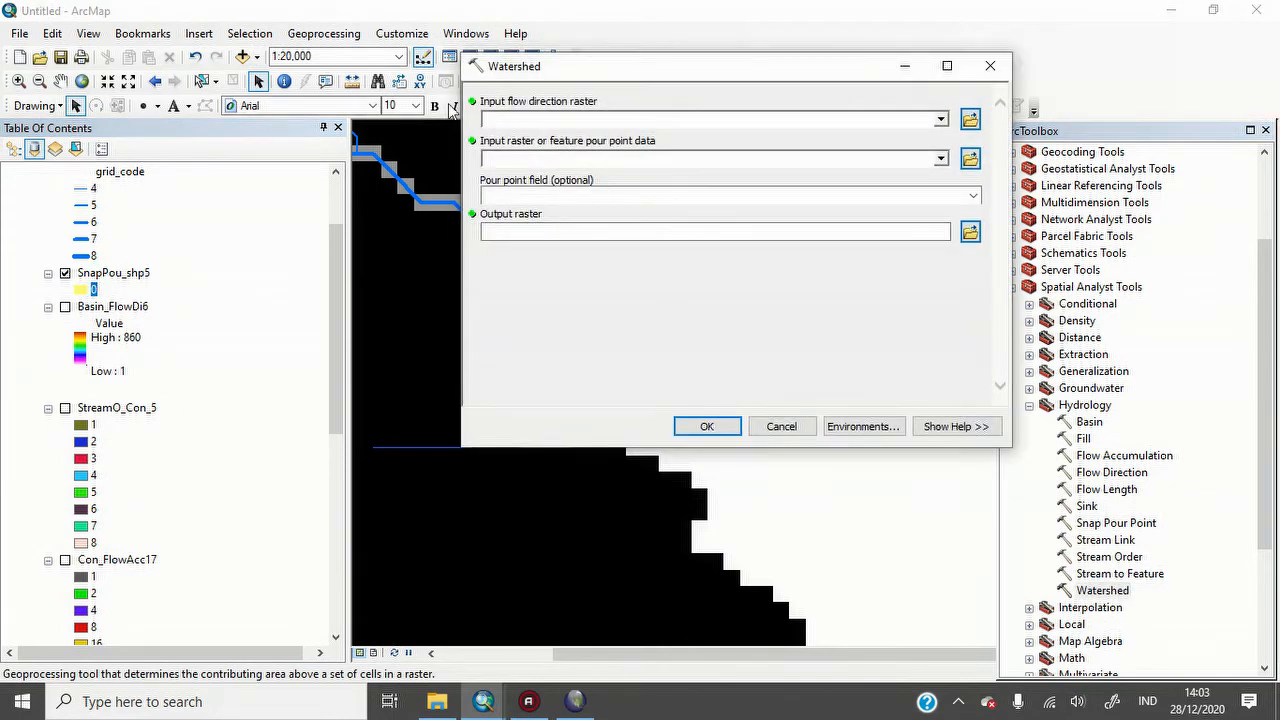
pyautogui.click(843, 119)
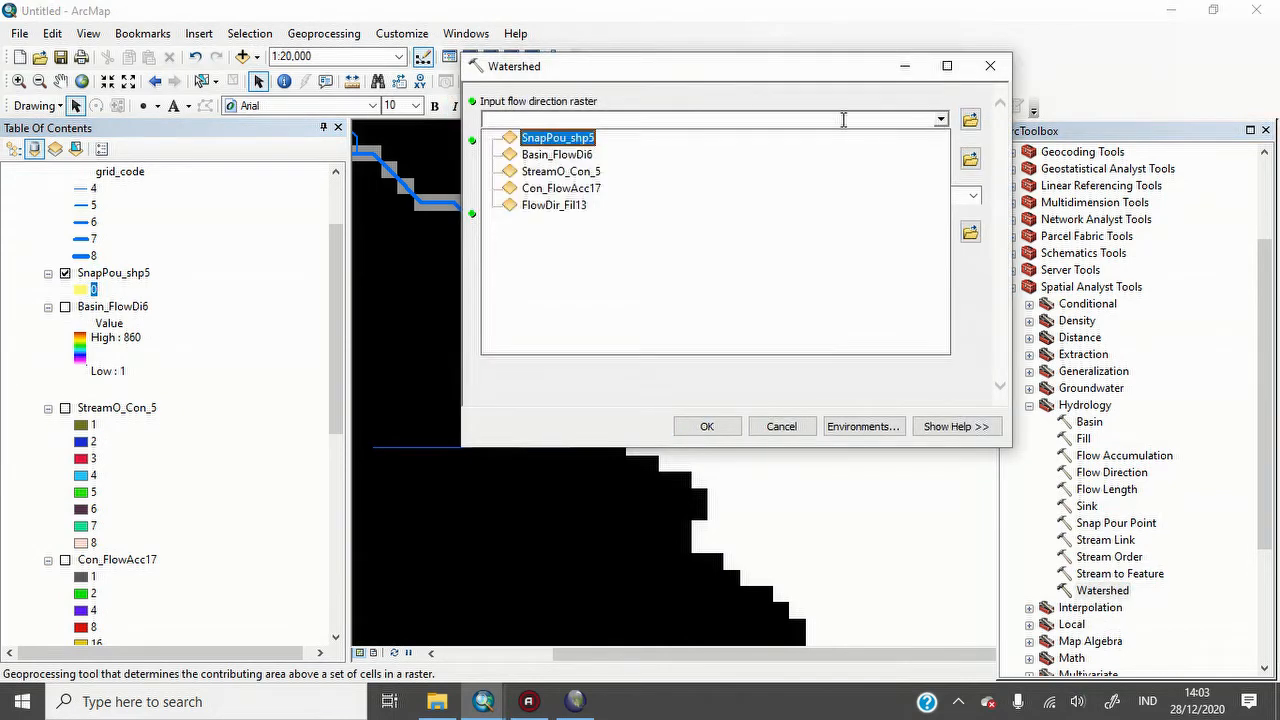
pyautogui.click(568, 208)
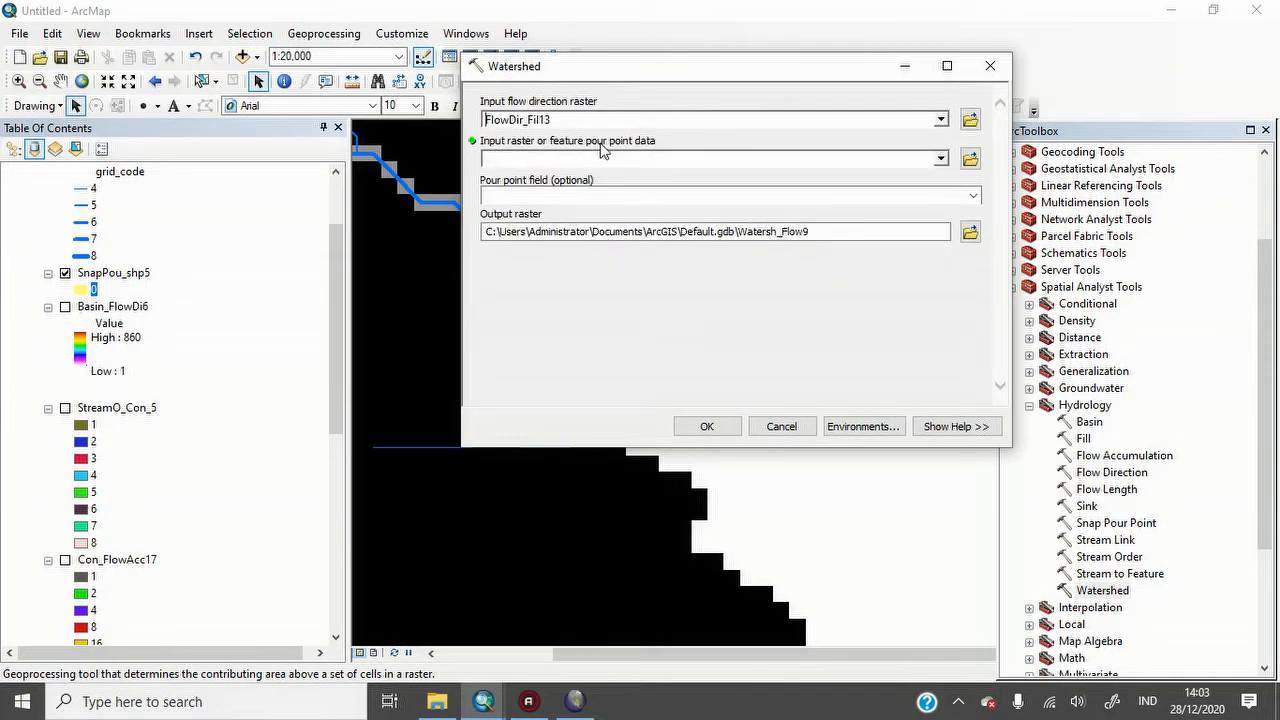
pyautogui.click(940, 159)
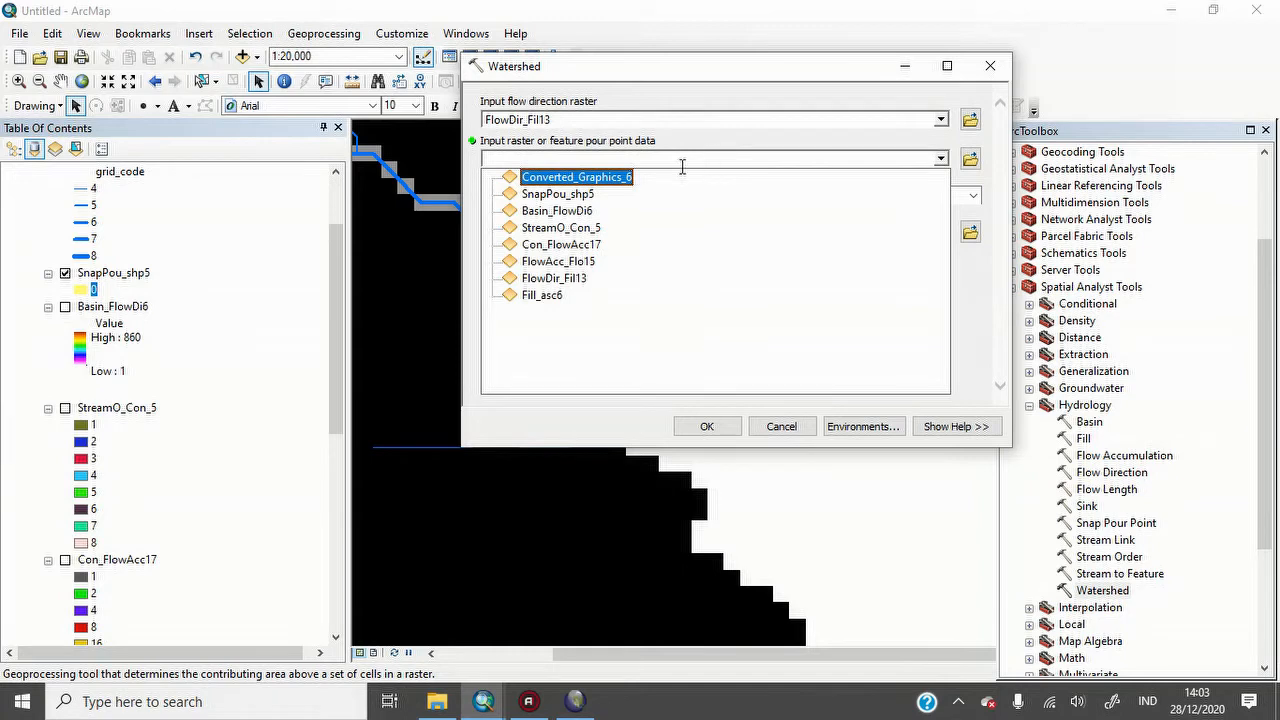
pyautogui.click(556, 195)
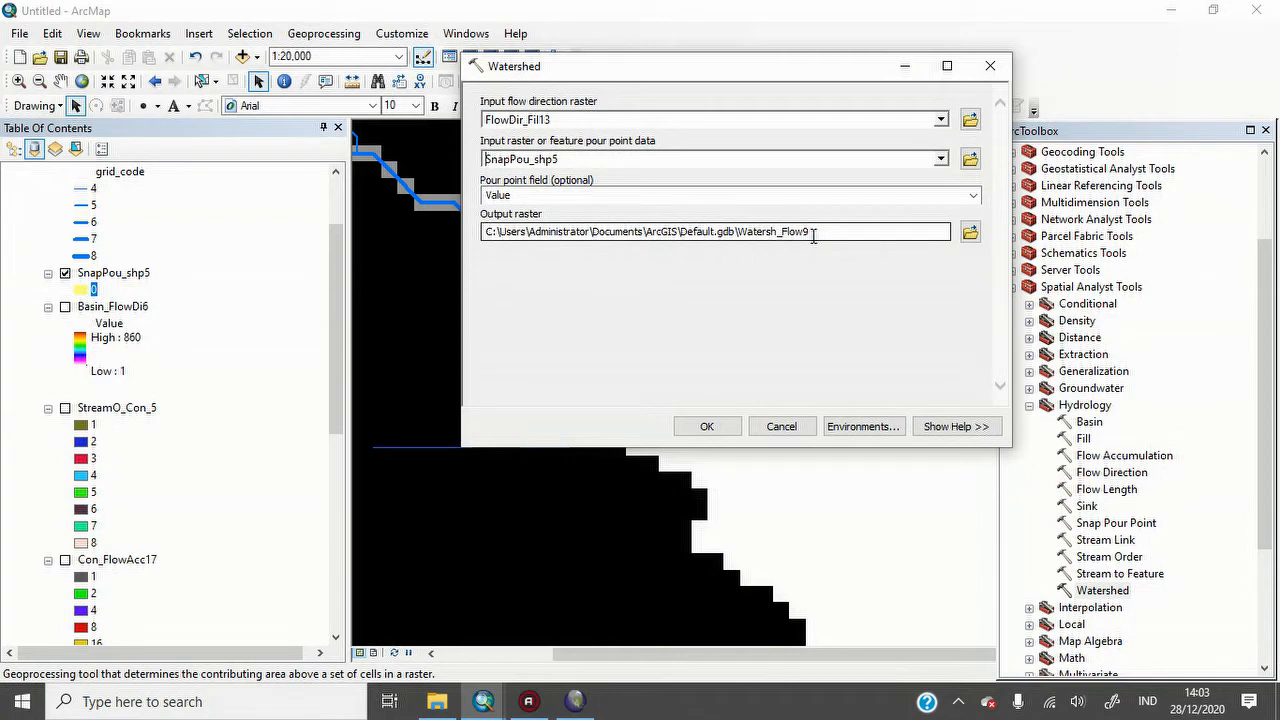
pyautogui.click(707, 427)
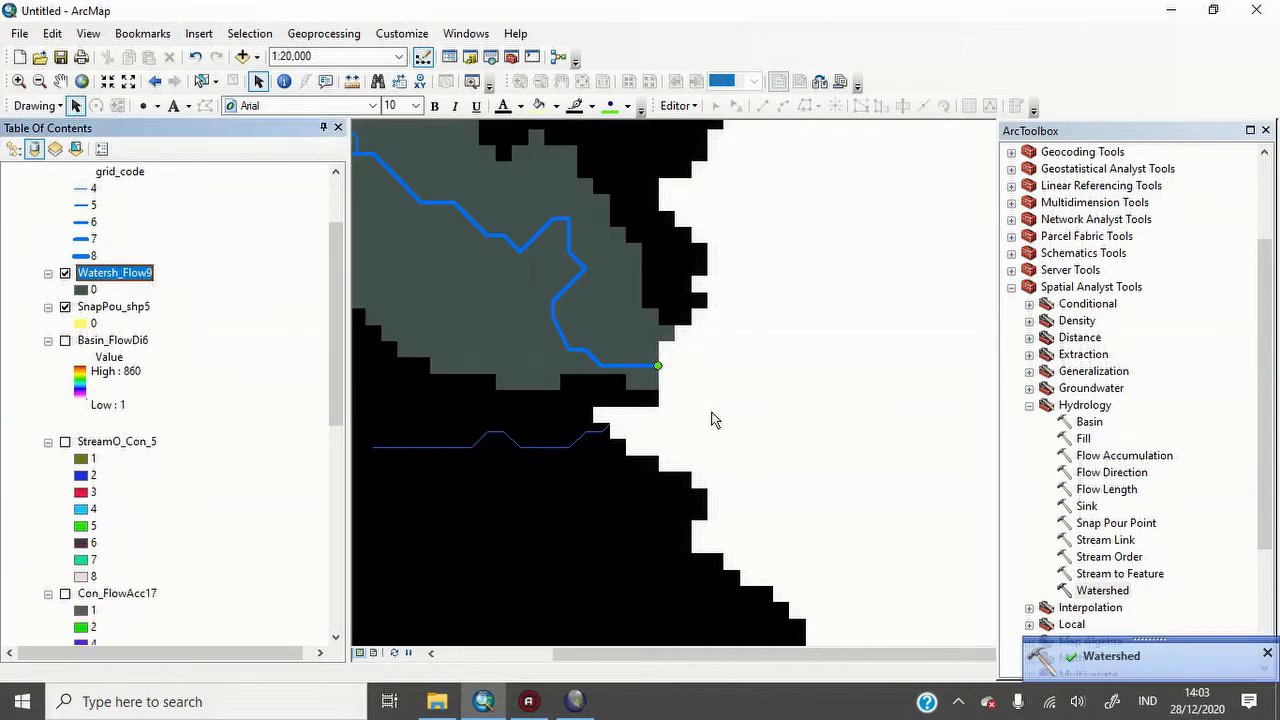
# - Recolor the Watersh_Flow9 watershed area with the pink Rose symbol
pyautogui.scroll(5, 716, 418)
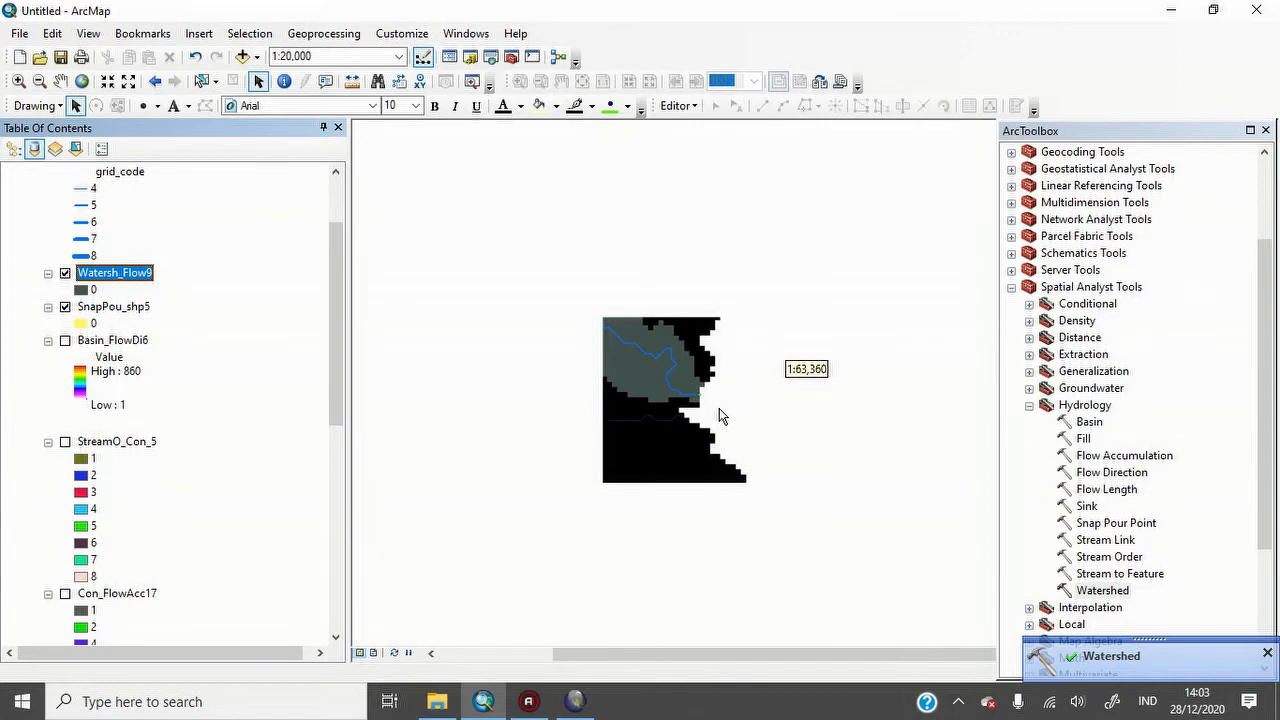
pyautogui.scroll(3, 724, 416)
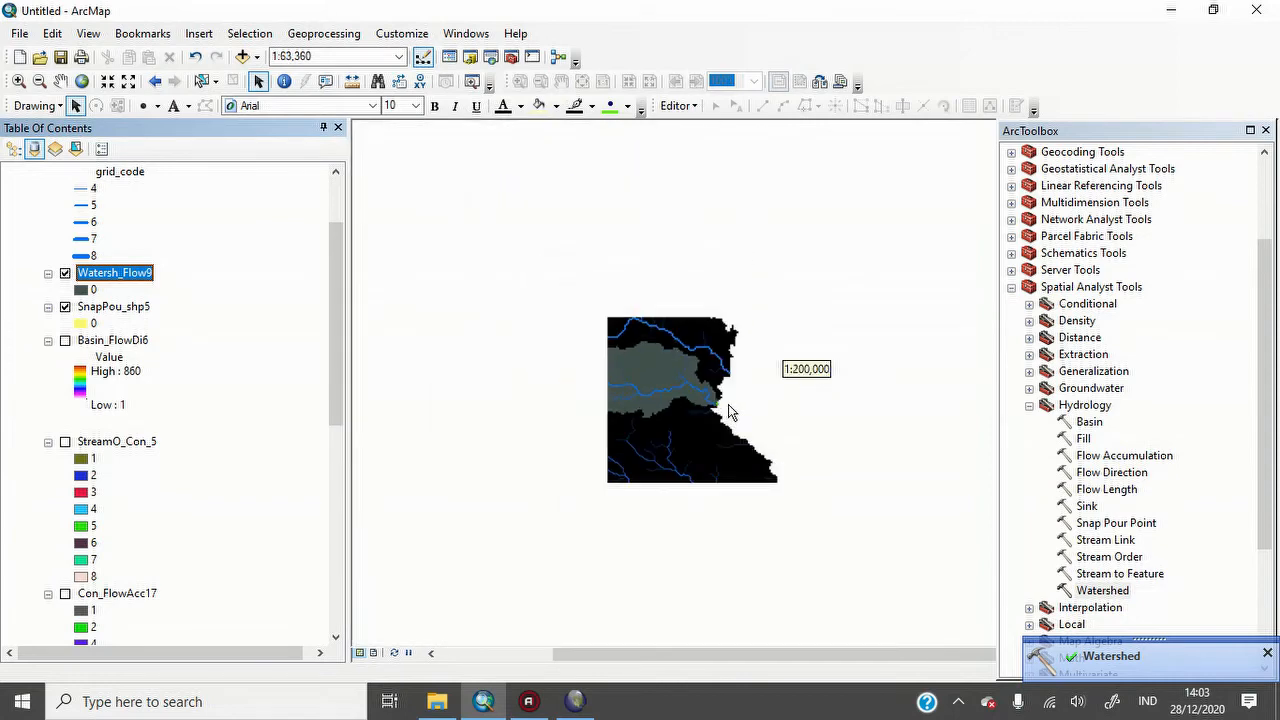
pyautogui.scroll(2, 728, 404)
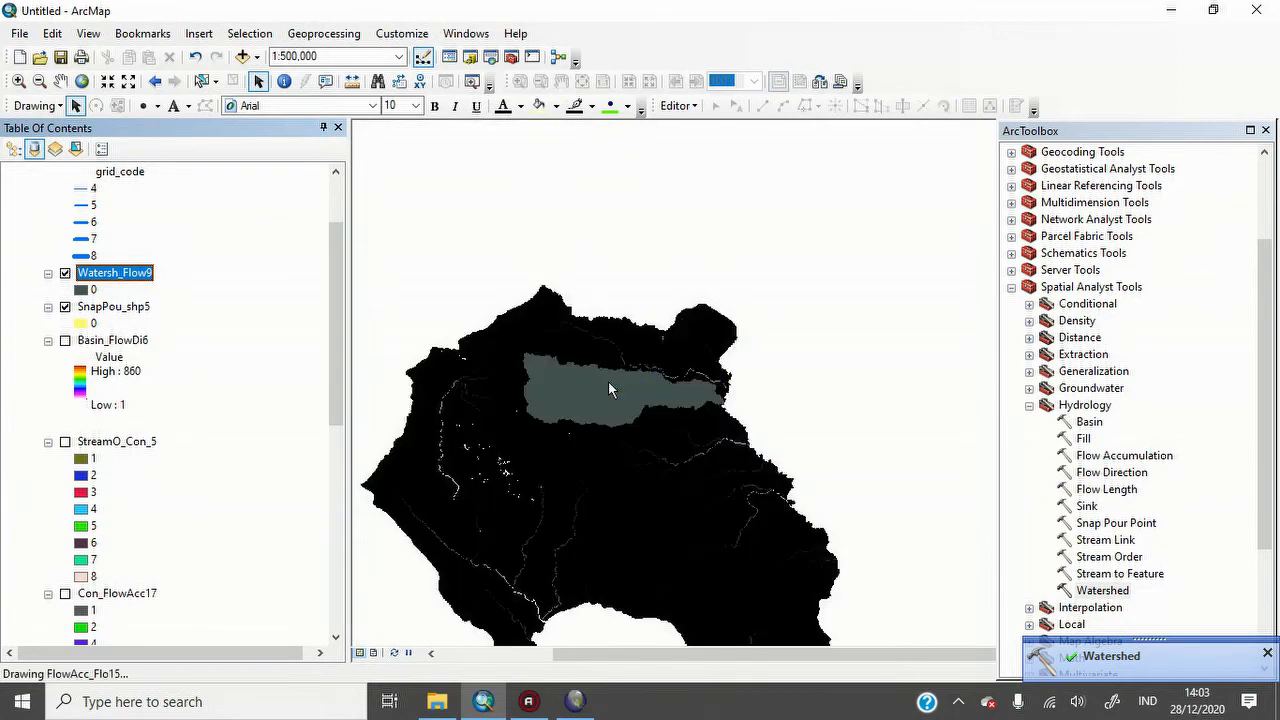
pyautogui.click(82, 290)
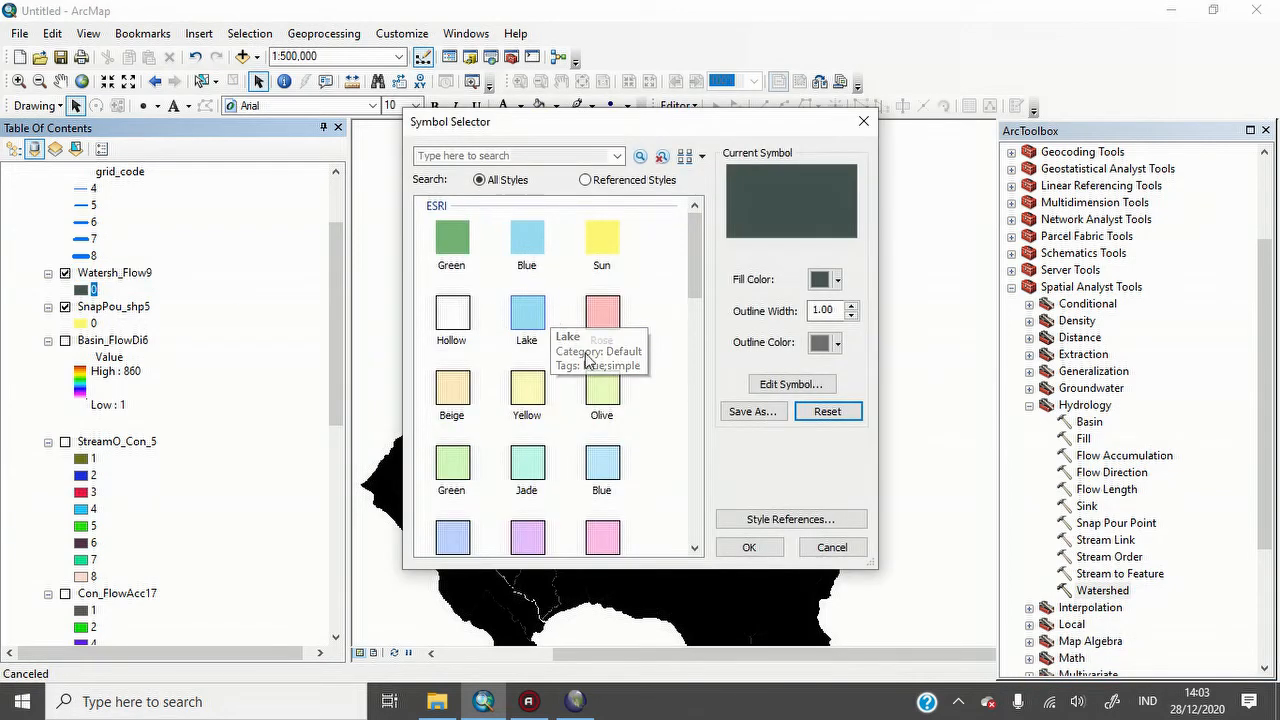
pyautogui.click(602, 312)
pyautogui.click(749, 547)
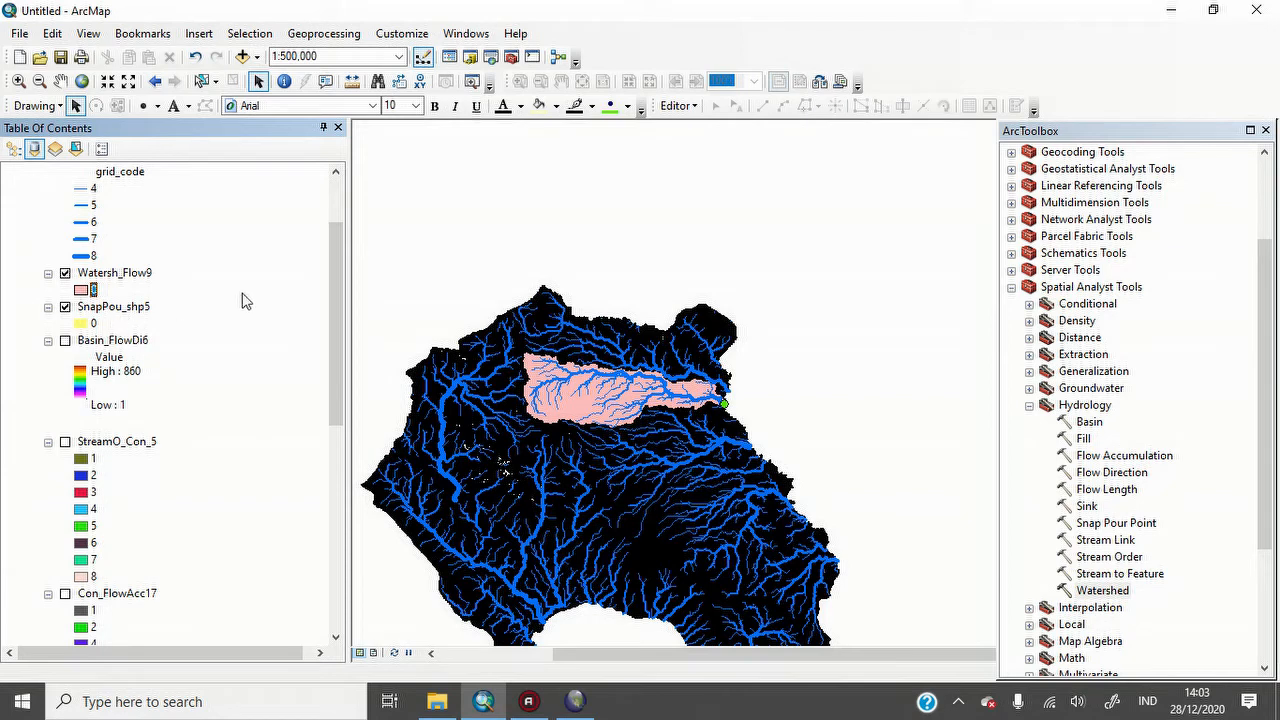
# - Hide the Watersh_Flow9 layer and display the Basin_FlowDi6 layer instead
pyautogui.scroll(1, 246, 297)
pyautogui.scroll(-1, 246, 297)
pyautogui.scroll(-1, 165, 380)
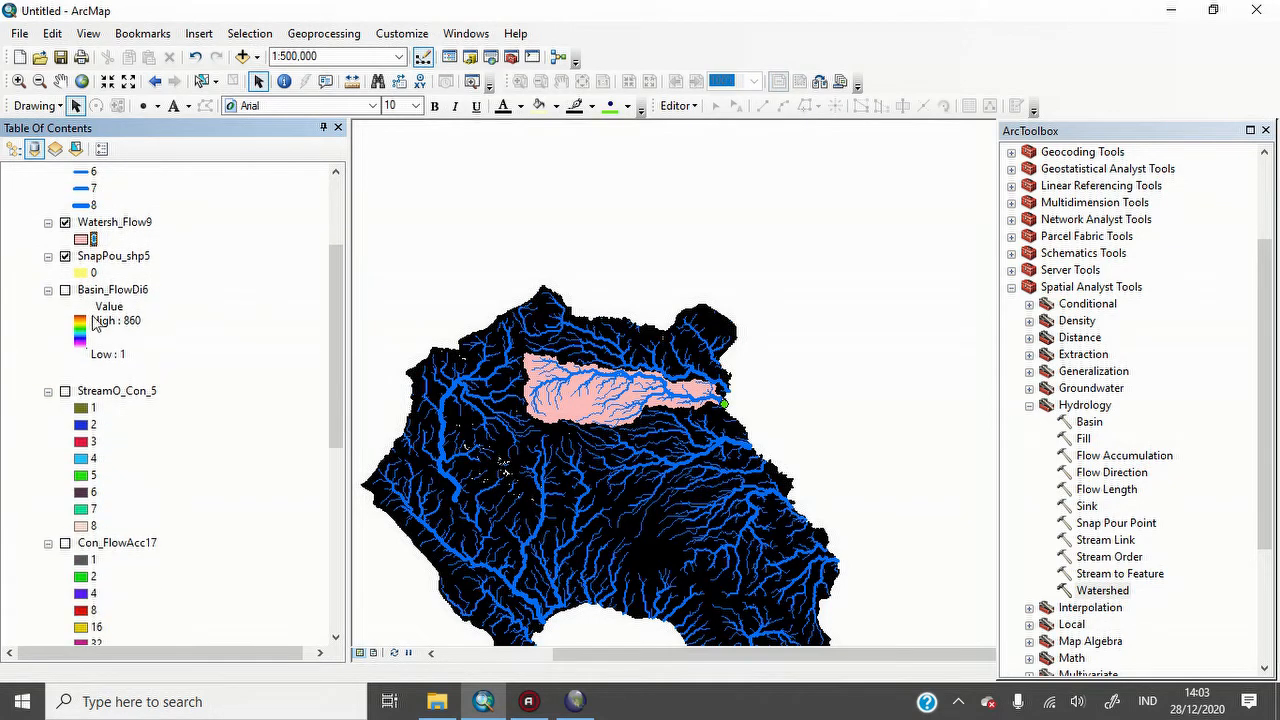
pyautogui.click(65, 223)
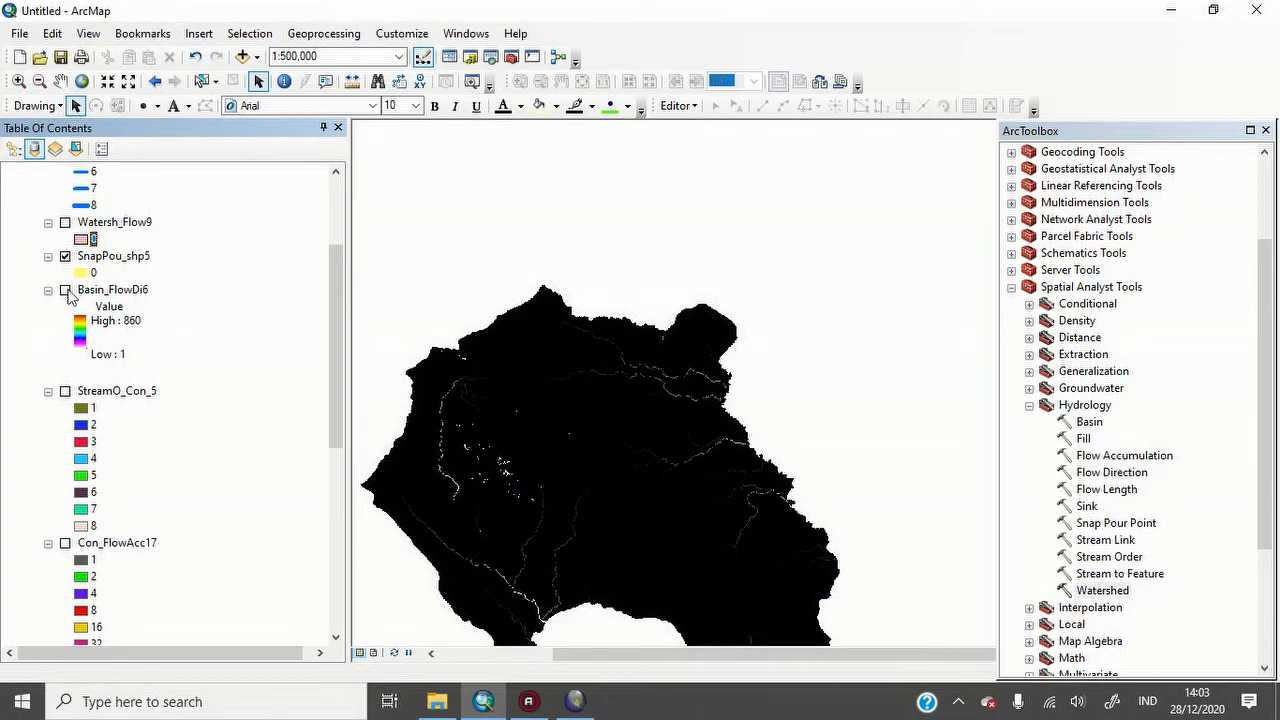
pyautogui.click(65, 291)
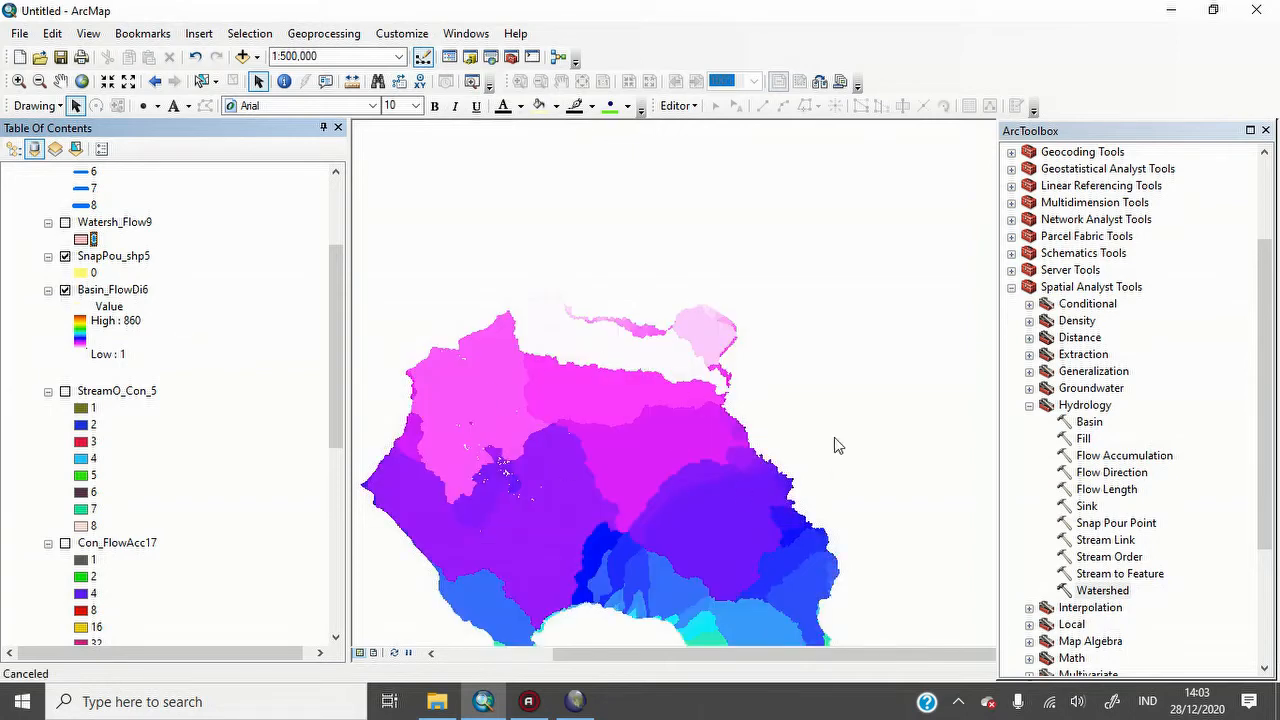
# - Recolor the Basin_FlowDi6 layer with the yellow-red-magenta-blue color ramp and invert it
pyautogui.doubleClick(81, 330)
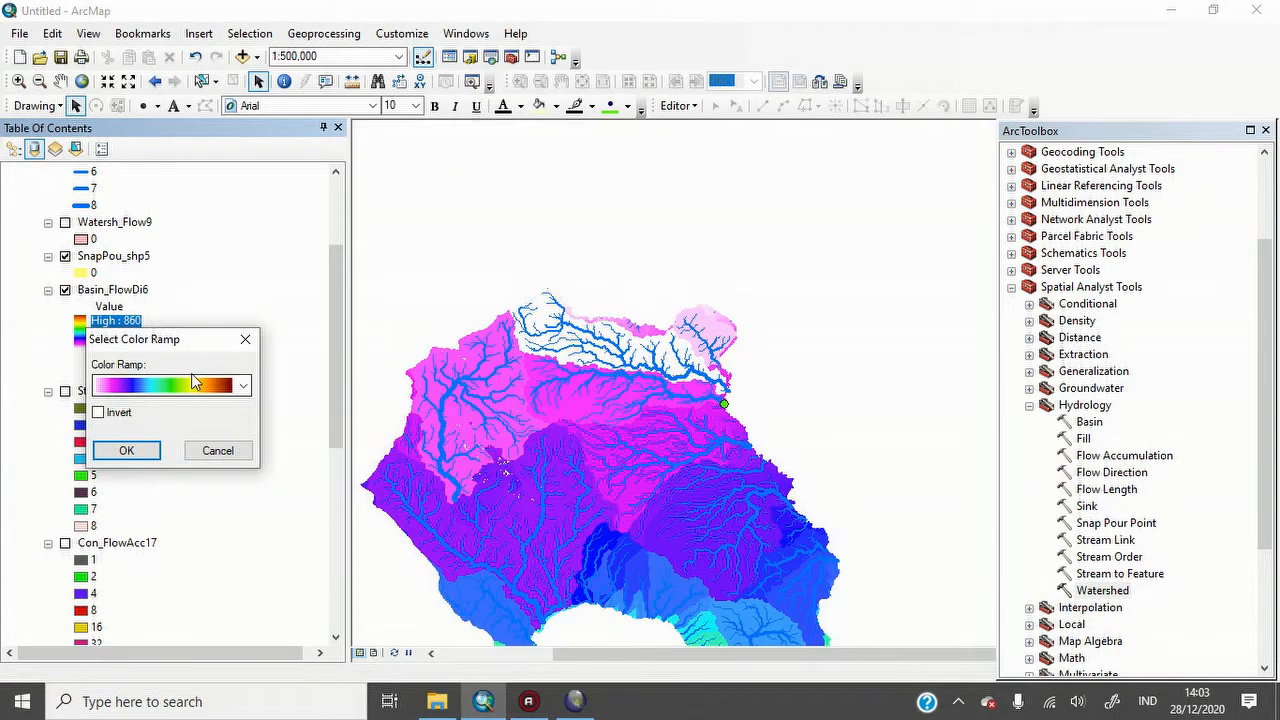
pyautogui.click(192, 382)
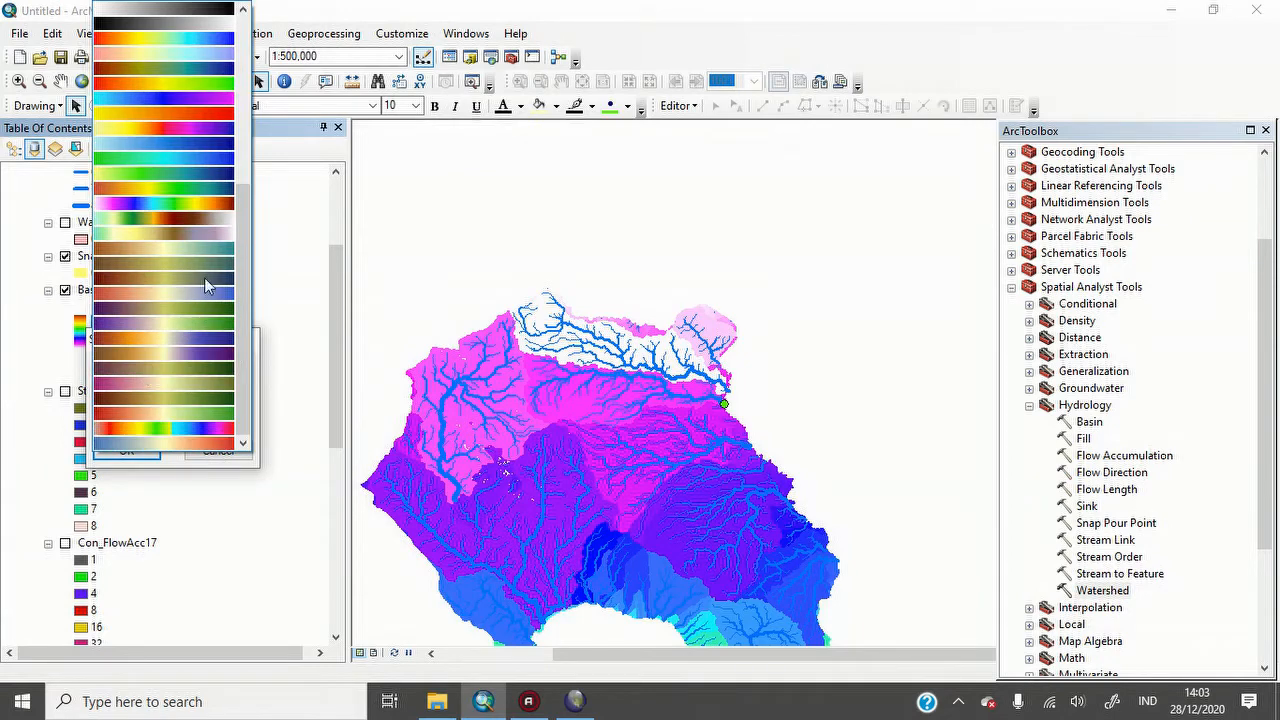
pyautogui.click(210, 126)
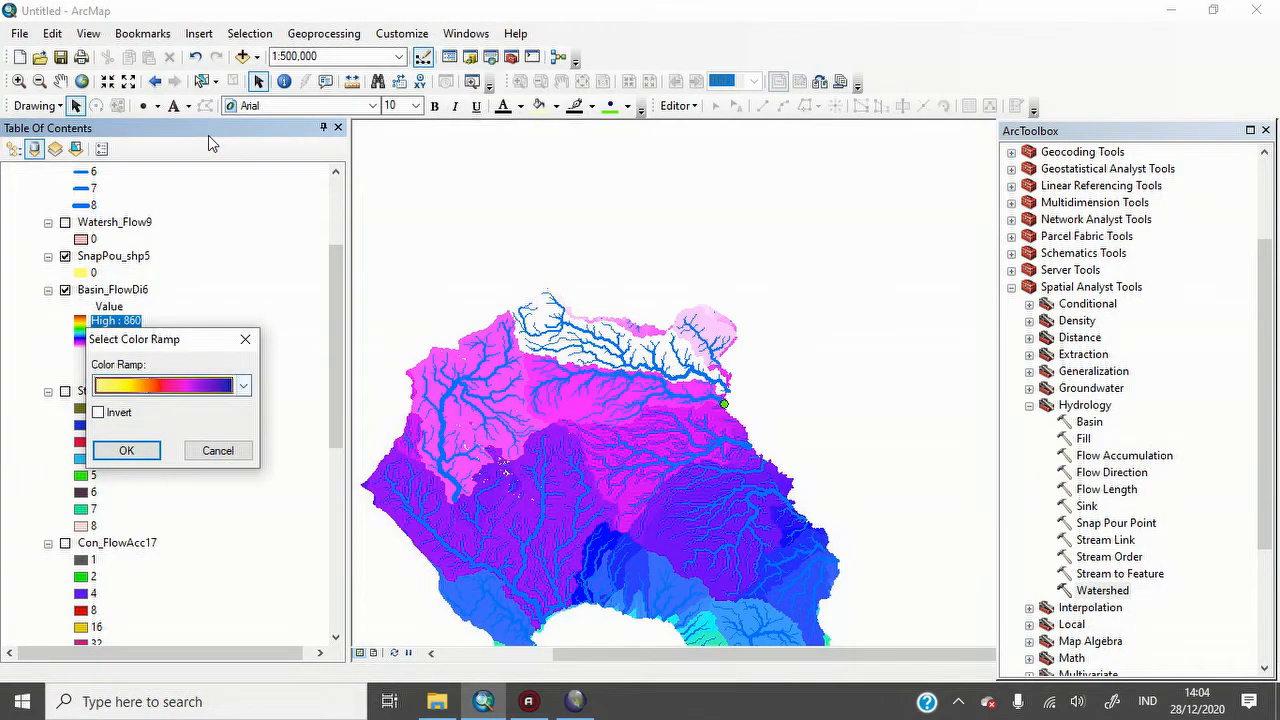
pyautogui.click(127, 450)
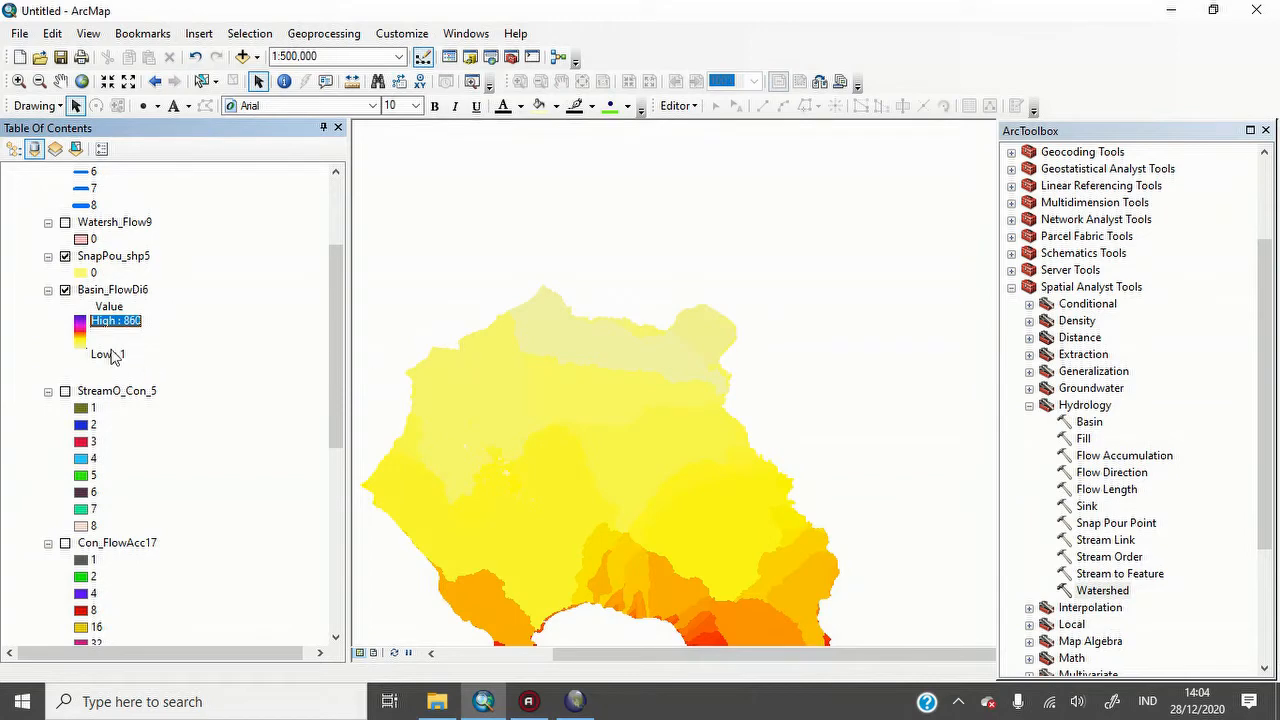
pyautogui.click(80, 335)
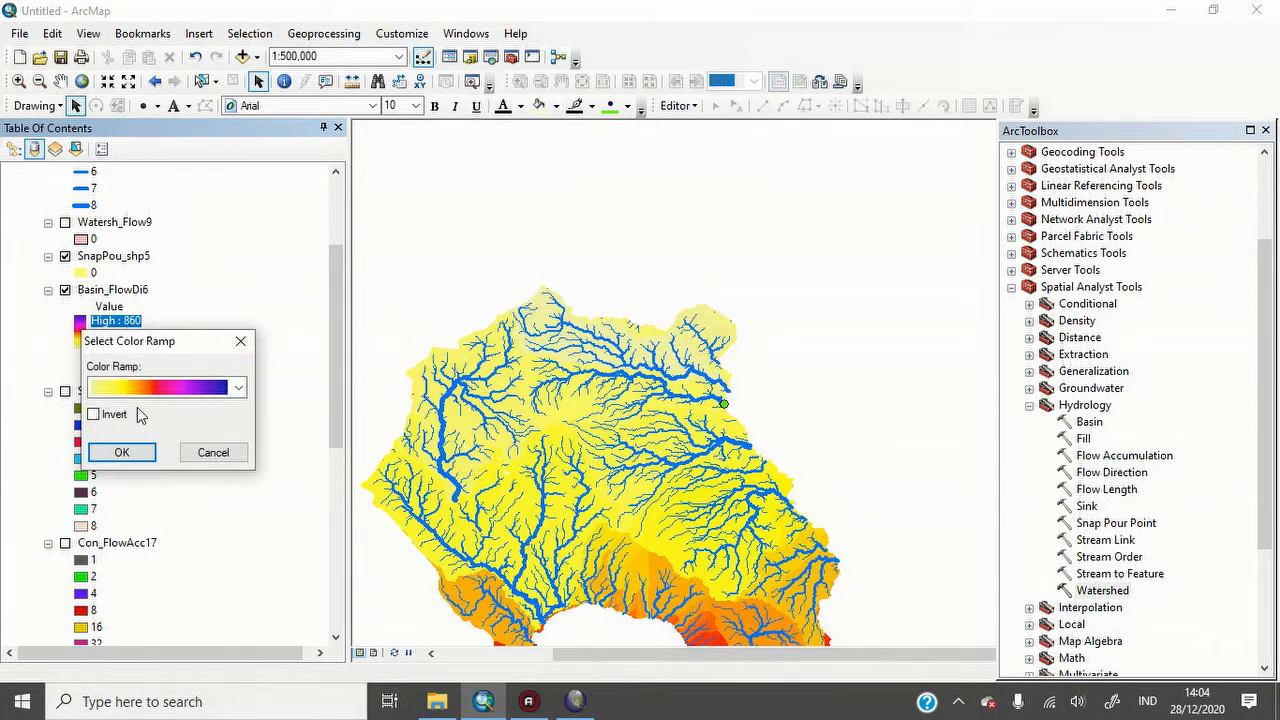
pyautogui.click(112, 416)
pyautogui.click(121, 452)
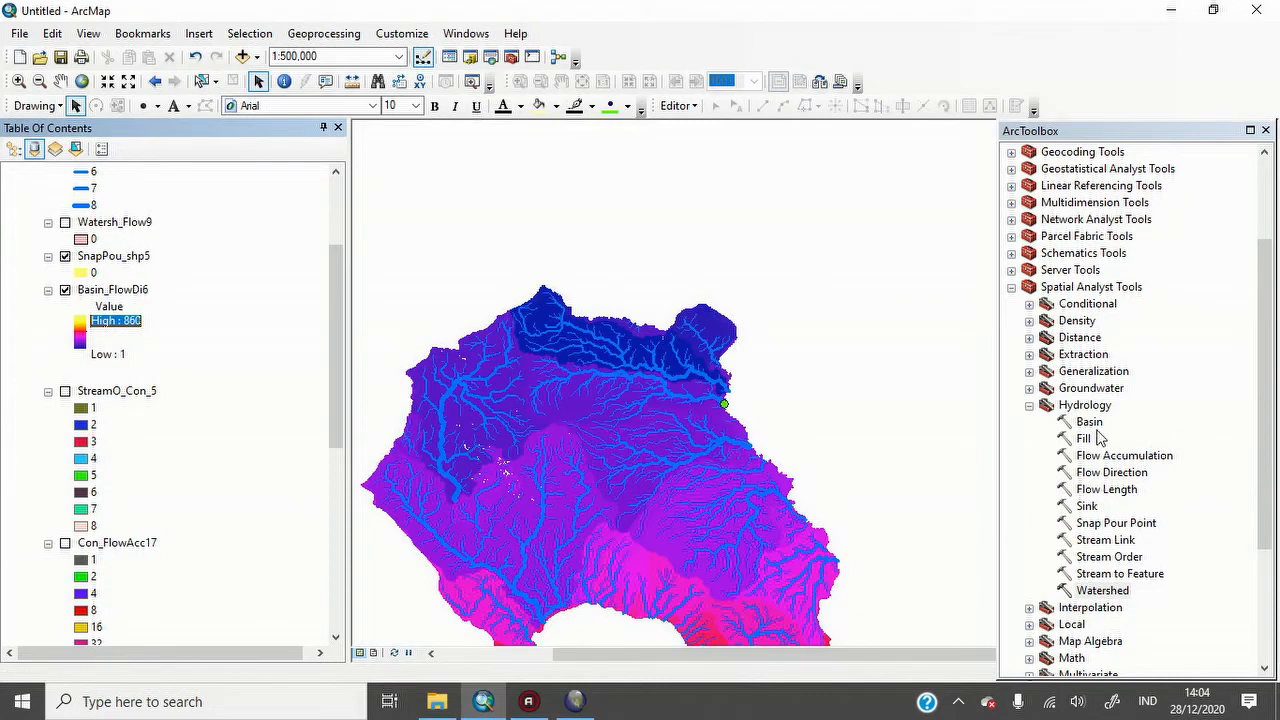
# - Examine the recolored basins and the stream network across the full extent of the map
pyautogui.moveTo(866, 352); pyautogui.dragTo(900, 182)
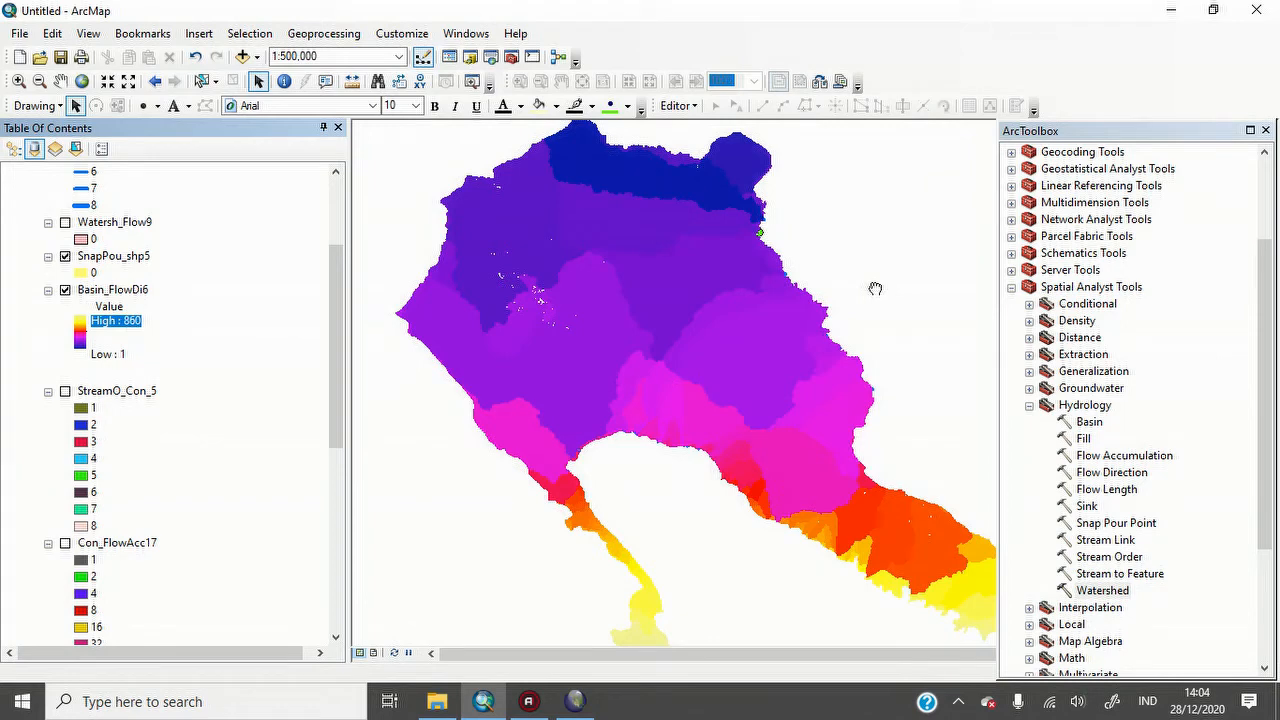
pyautogui.scroll(-1, 806, 283)
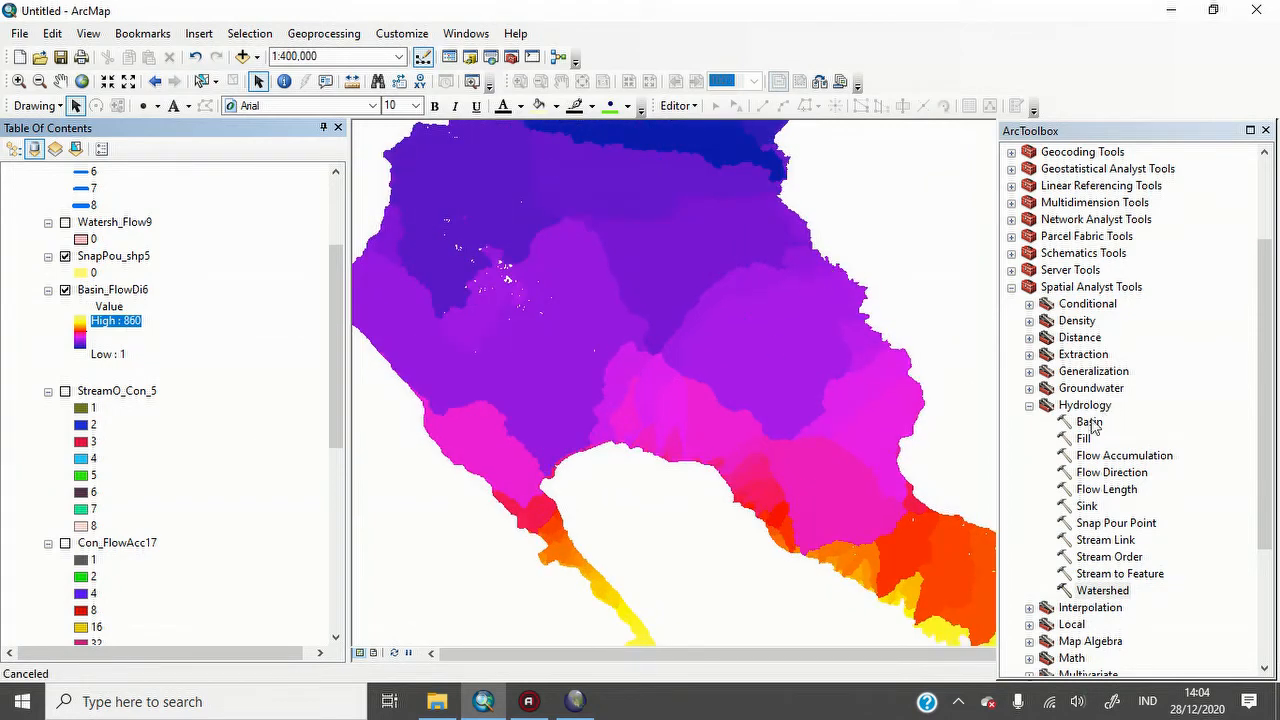
pyautogui.scroll(2, 1092, 425)
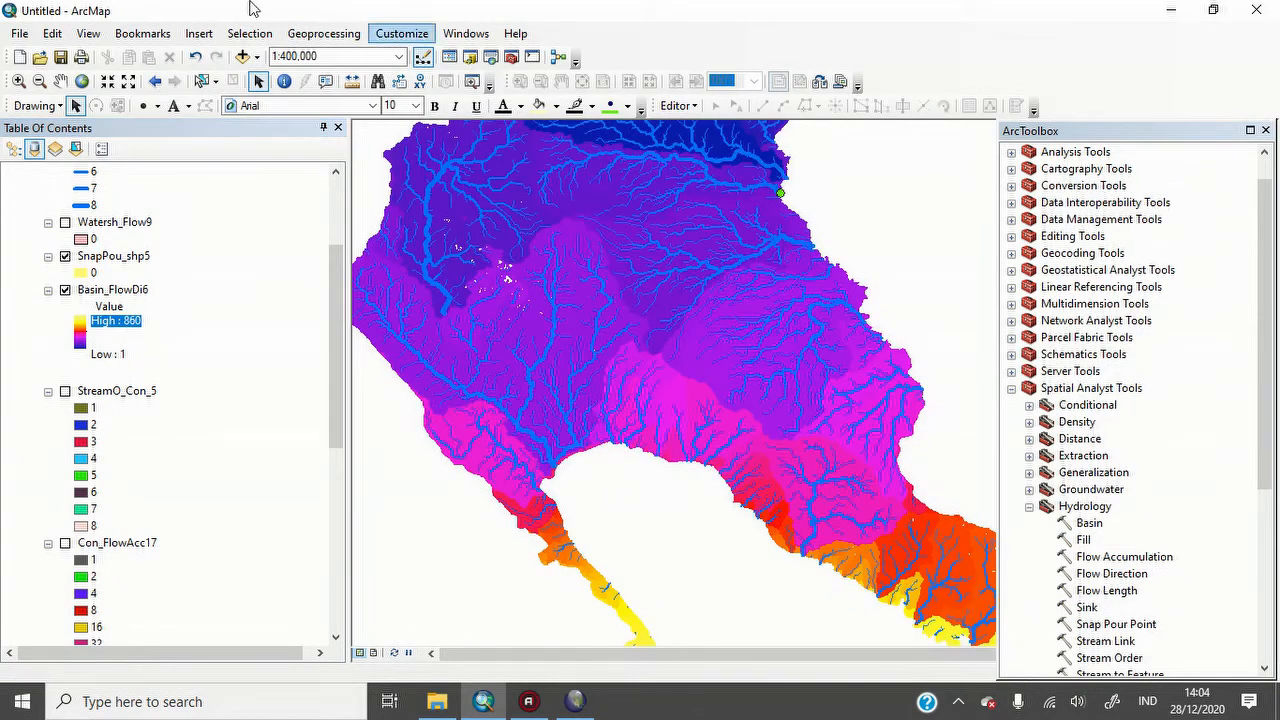
pyautogui.click(82, 81)
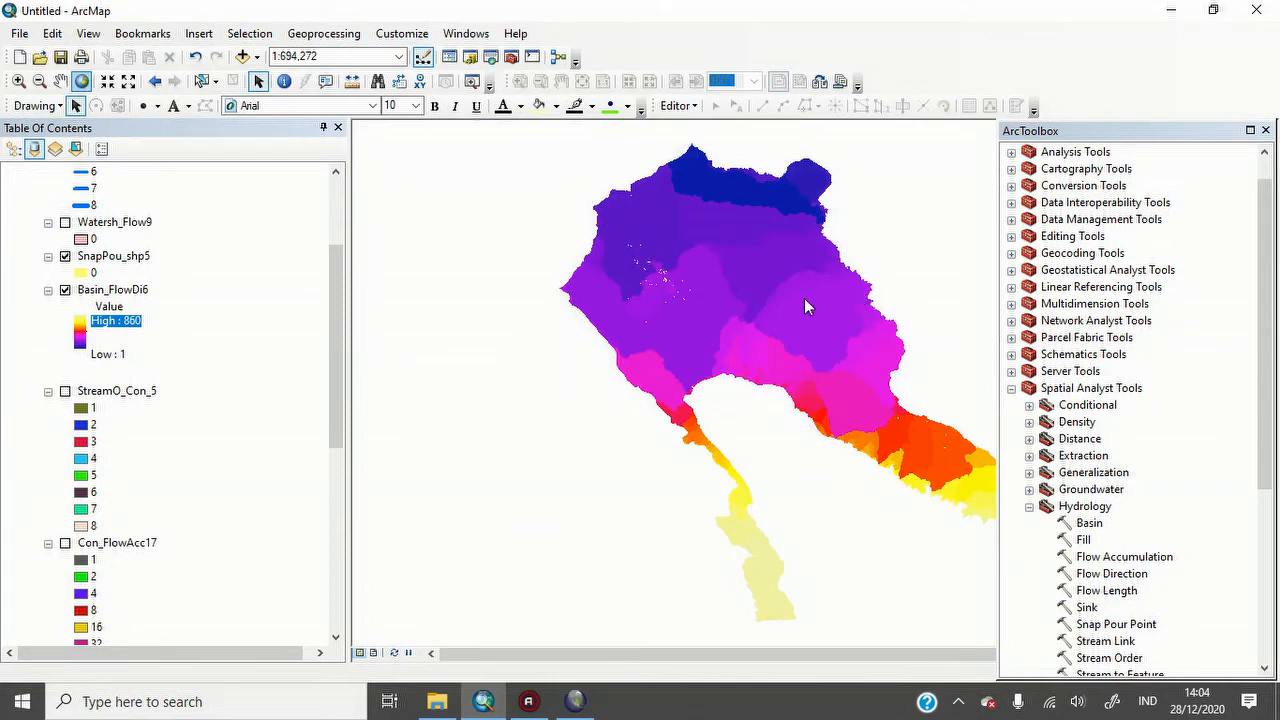
pyautogui.click(756, 315)
pyautogui.moveTo(762, 344); pyautogui.dragTo(643, 343)
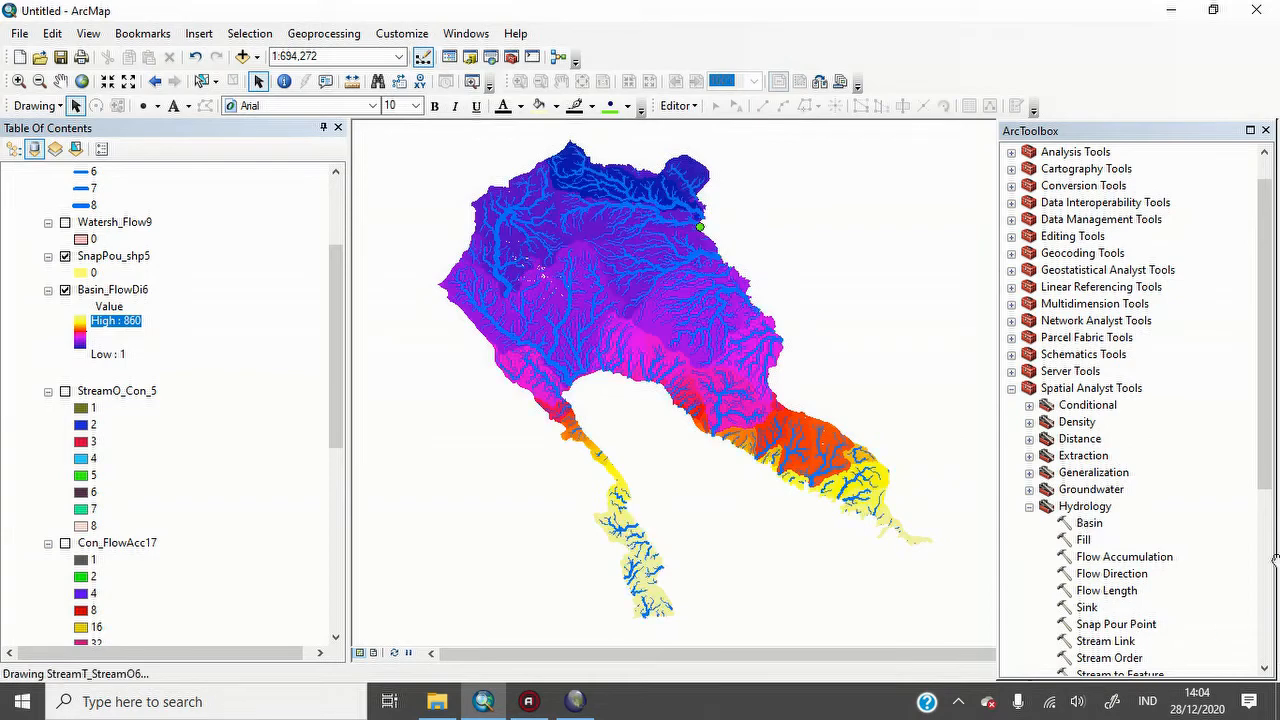
pyautogui.moveTo(1270, 450); pyautogui.dragTo(1273, 538)
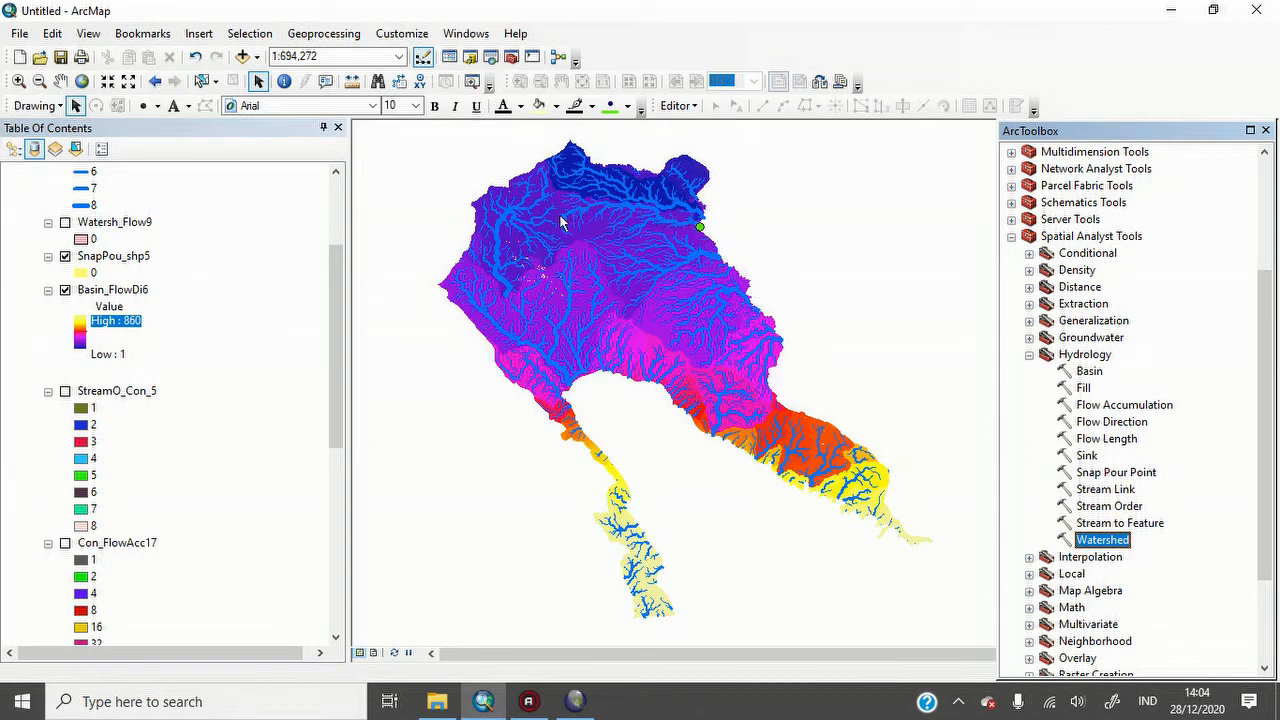
# - Compare the Watersh_Flow9 area with the basins by showing and hiding it, and inspect the streams around the outlet point
pyautogui.click(65, 223)
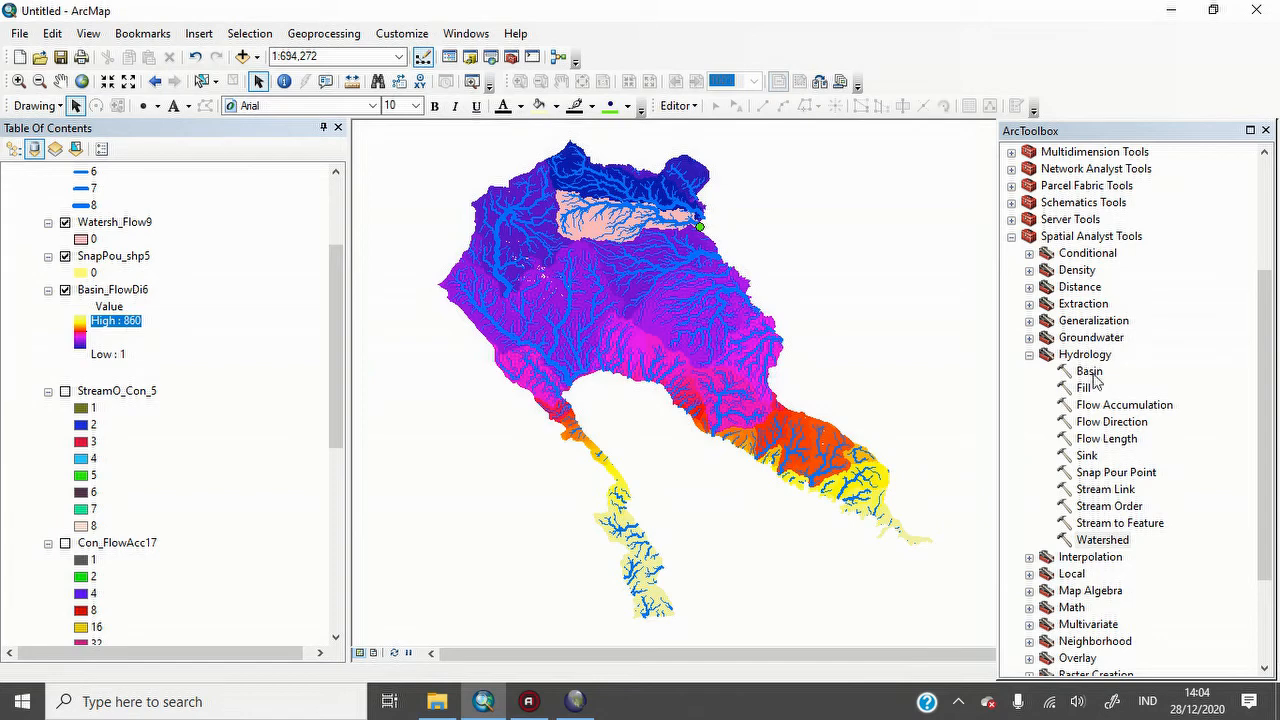
pyautogui.click(65, 223)
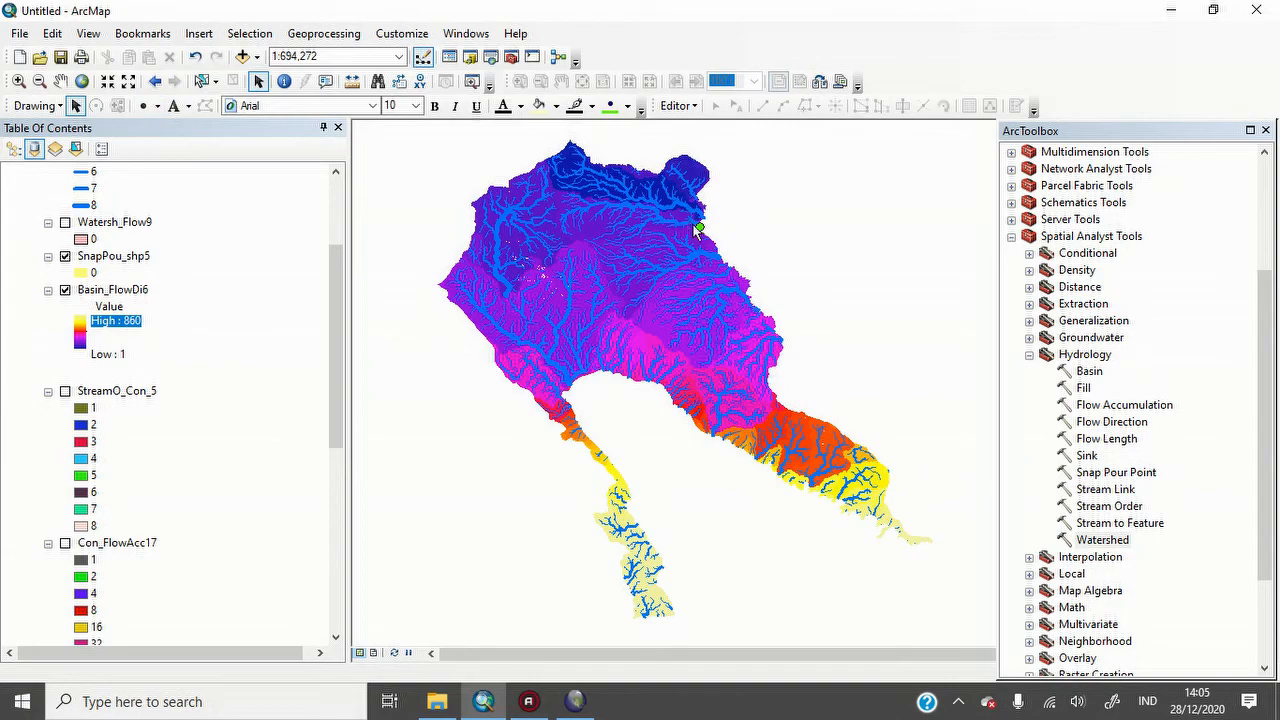
pyautogui.scroll(-10, 698, 226)
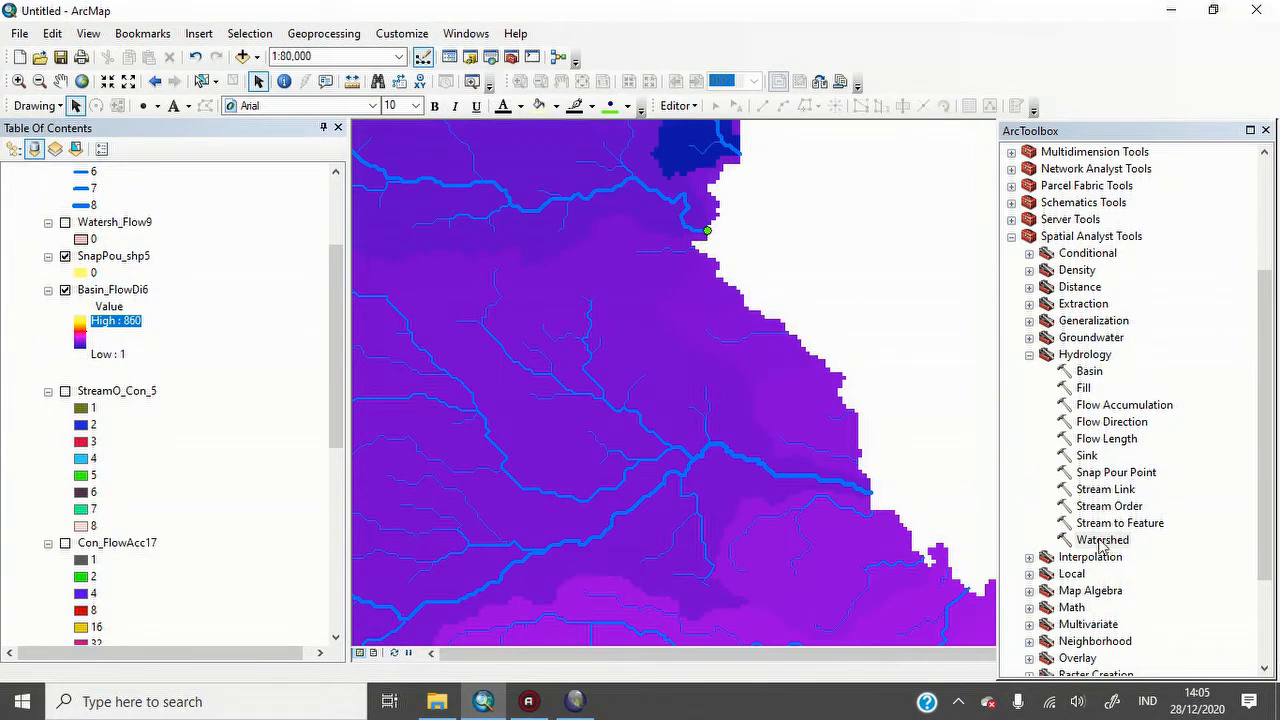
pyautogui.scroll(3, 910, 387)
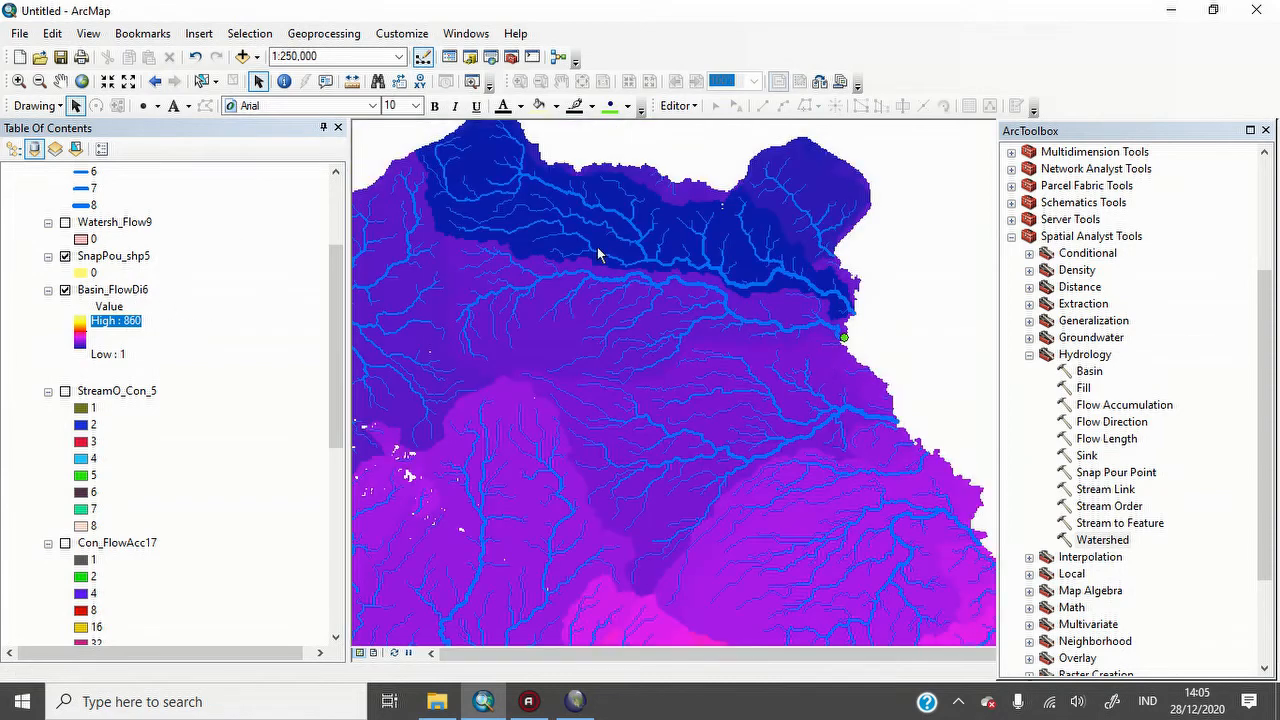
# - Hide the Basin_FlowDi6 layer and display the Watersh_Flow9 layer, keeping SnapPou_shp5 visible
pyautogui.click(65, 290)
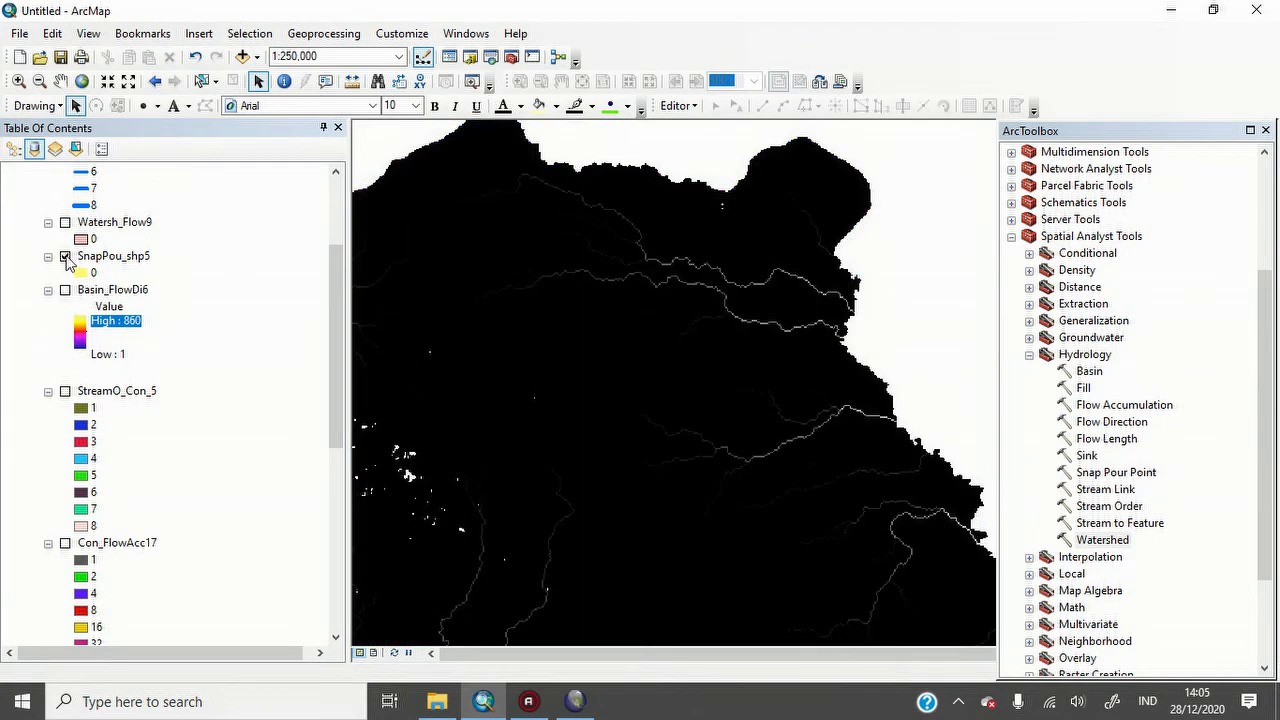
pyautogui.click(65, 257)
pyautogui.click(65, 257)
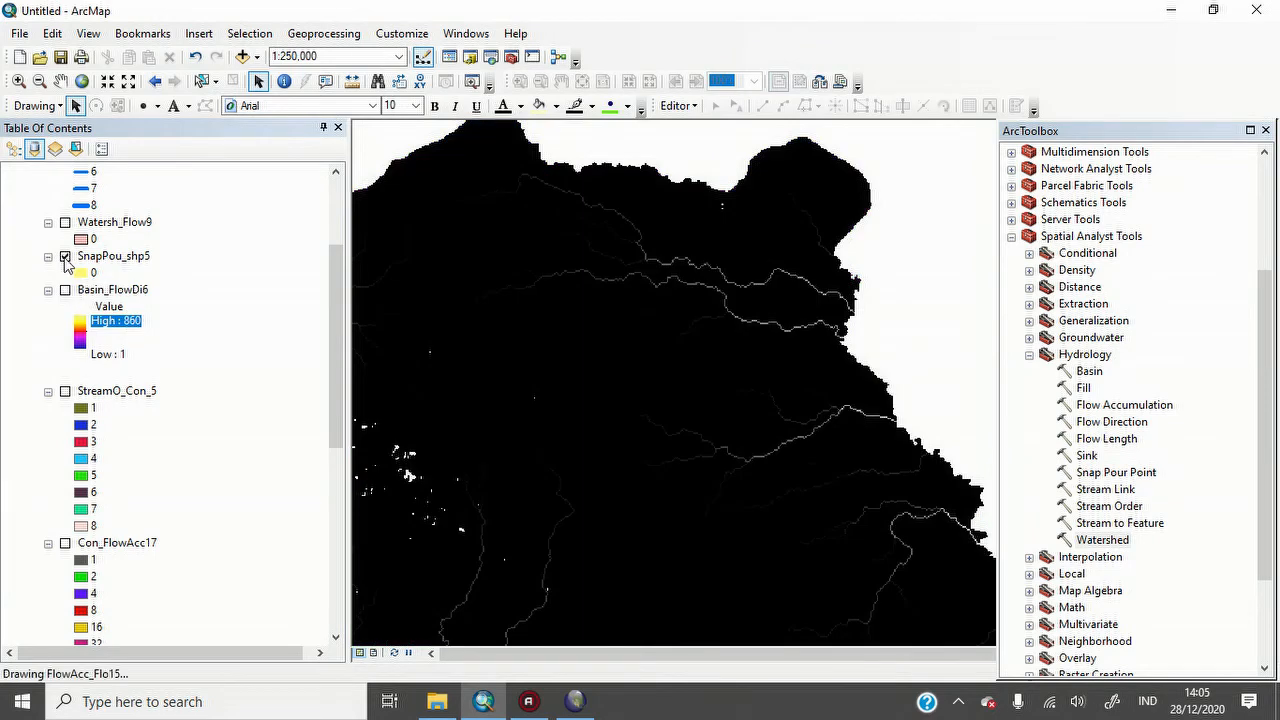
pyautogui.click(97, 228)
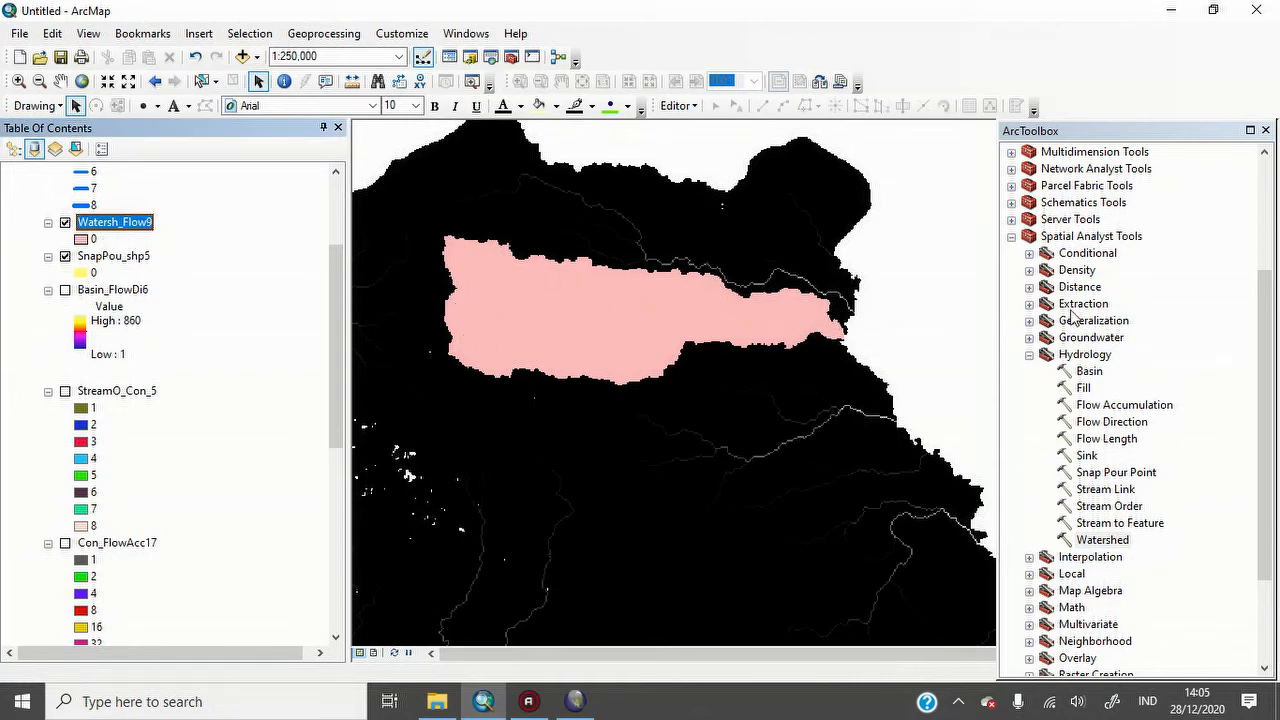
# - Run Raster to Polygon on Watersh_Flow9 using the Value field, keeping simplified polygons and the default output
pyautogui.click(1012, 237)
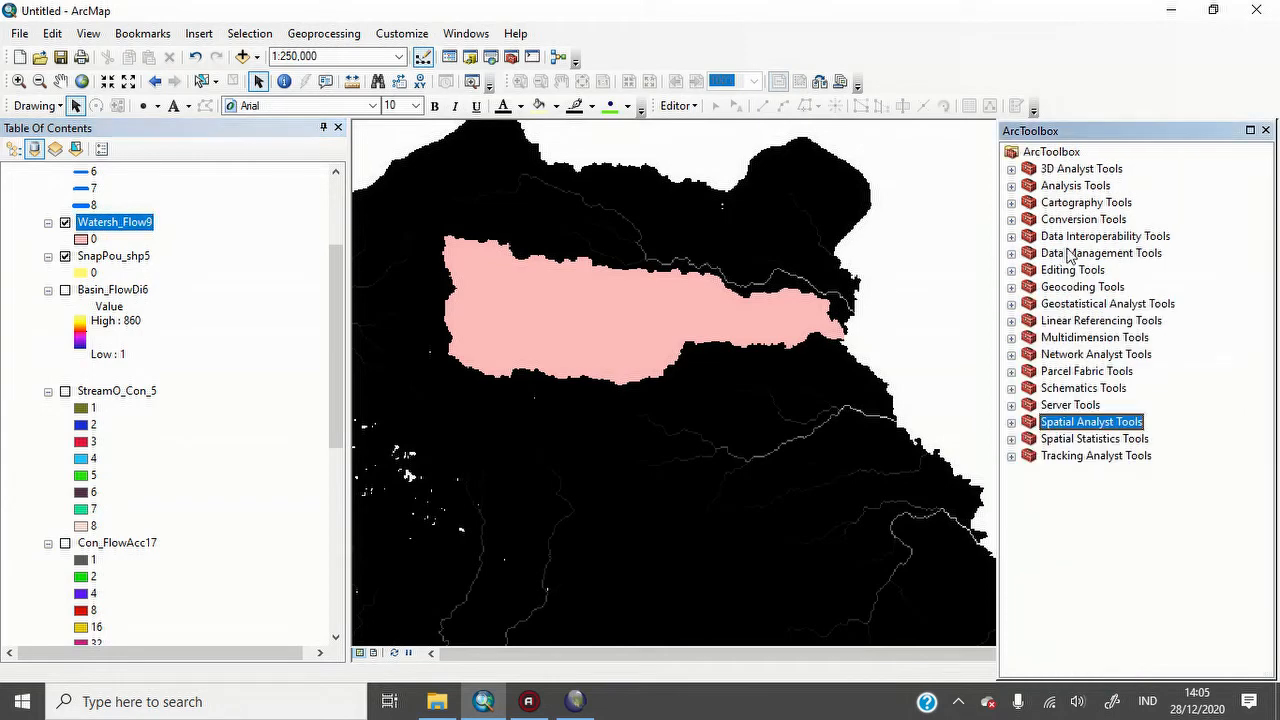
pyautogui.click(1011, 220)
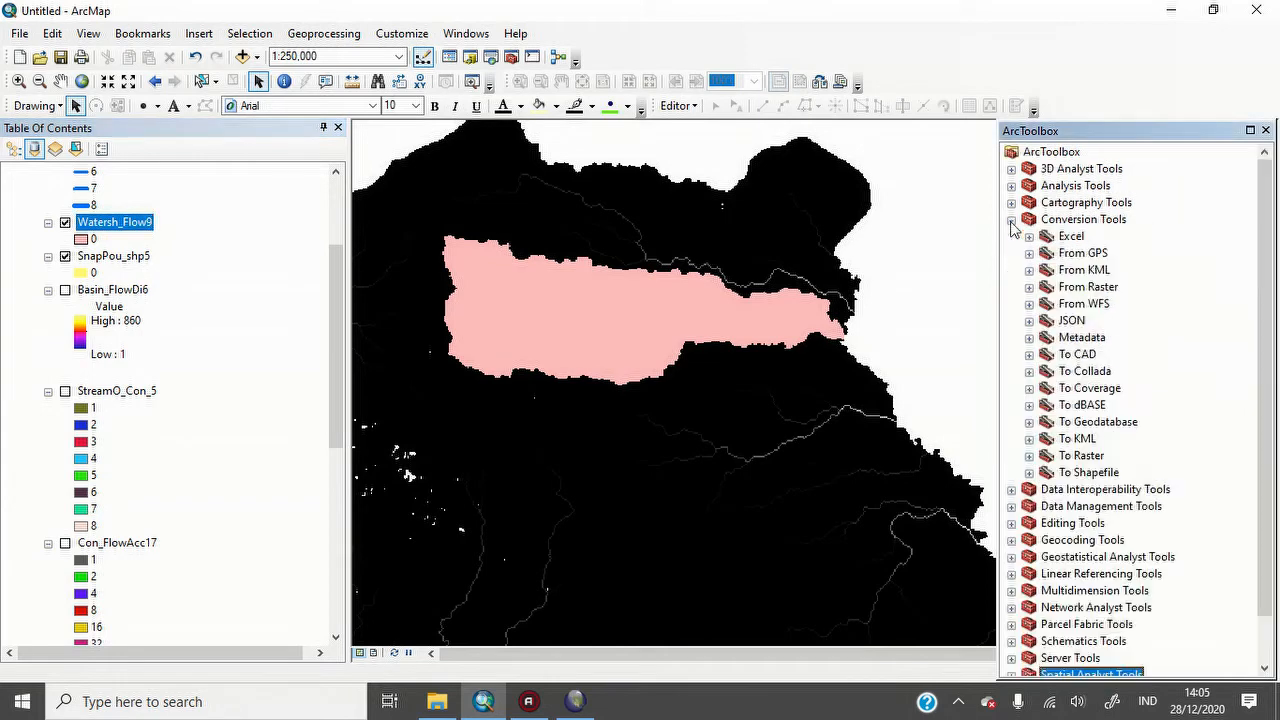
pyautogui.click(1029, 287)
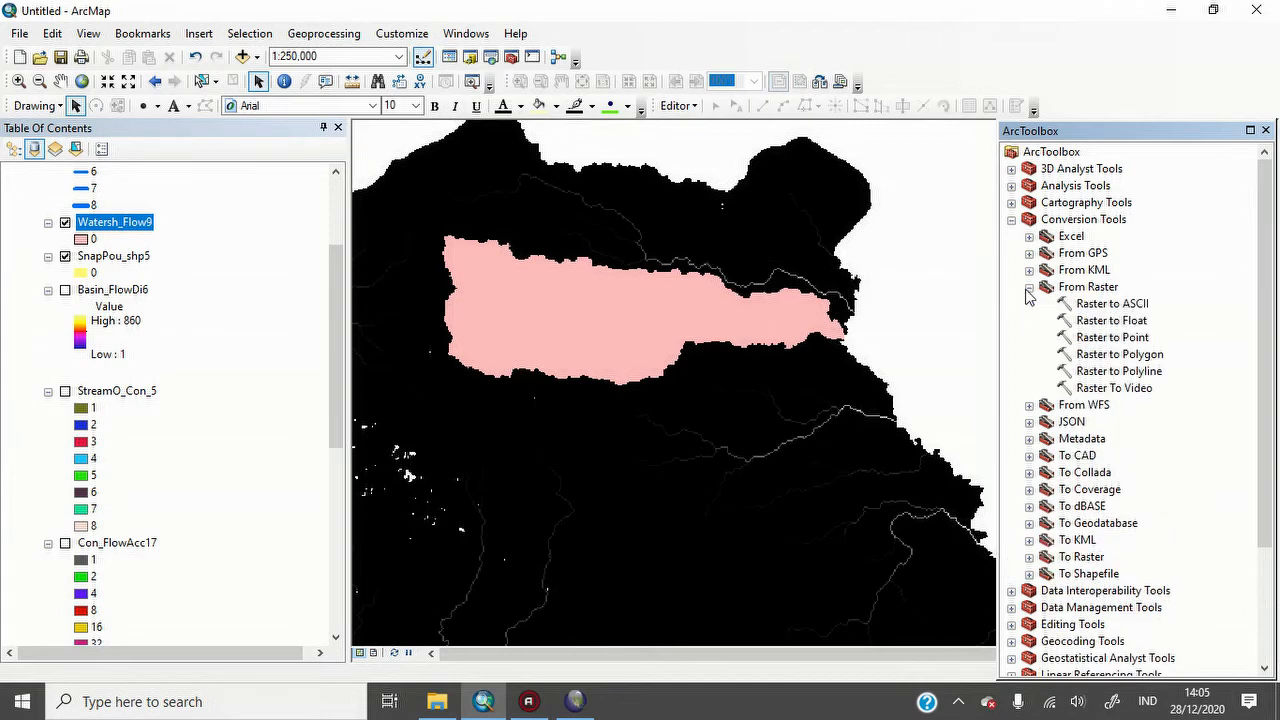
pyautogui.doubleClick(1121, 355)
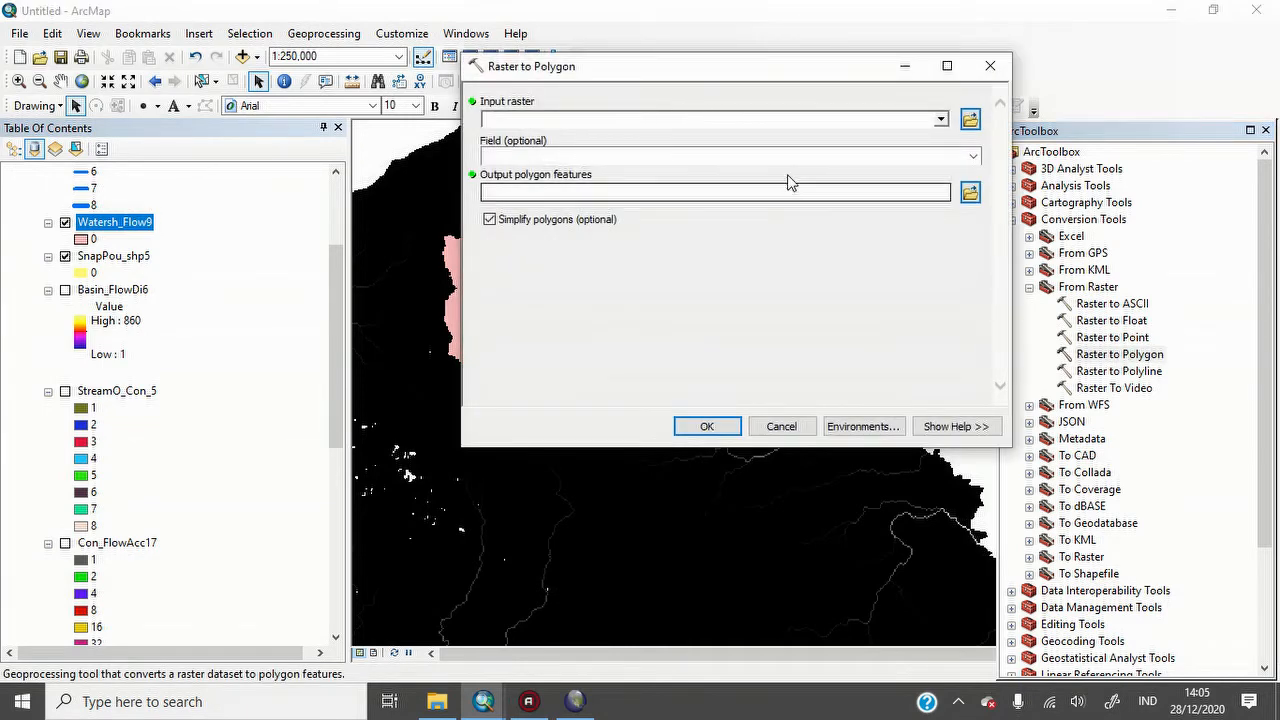
pyautogui.moveTo(123, 228); pyautogui.dragTo(536, 115)
pyautogui.click(856, 190)
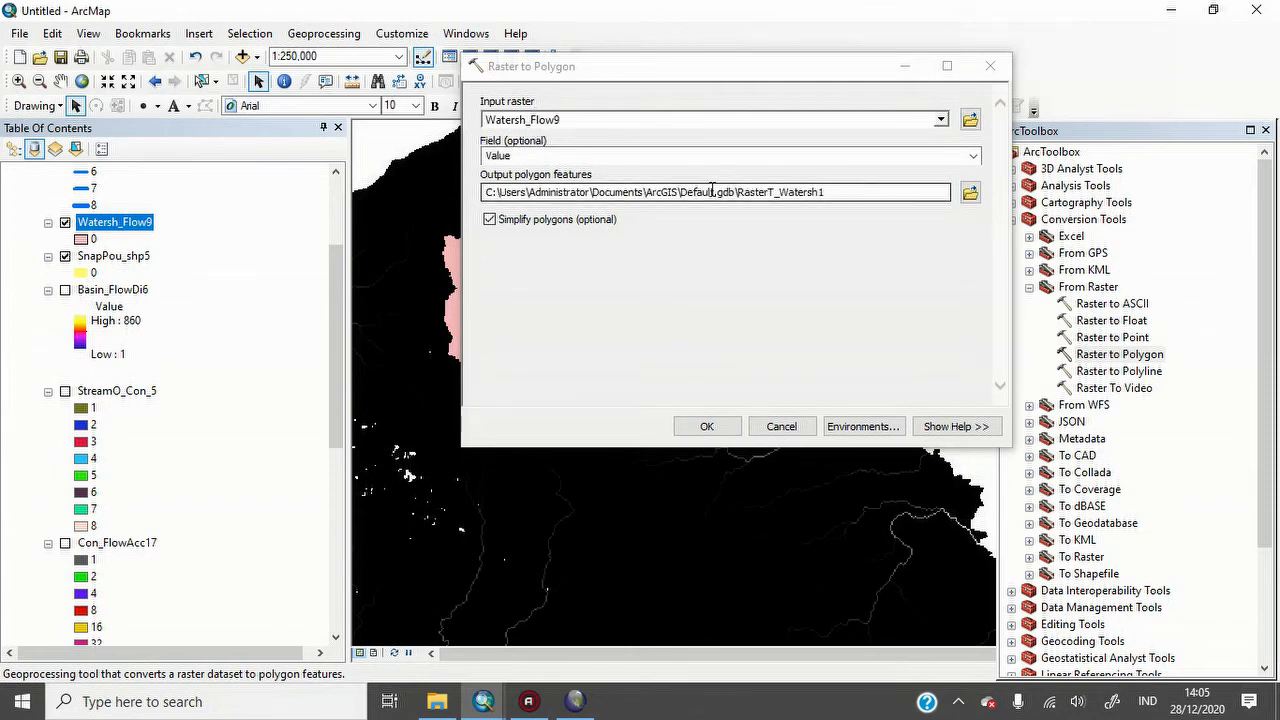
pyautogui.click(707, 428)
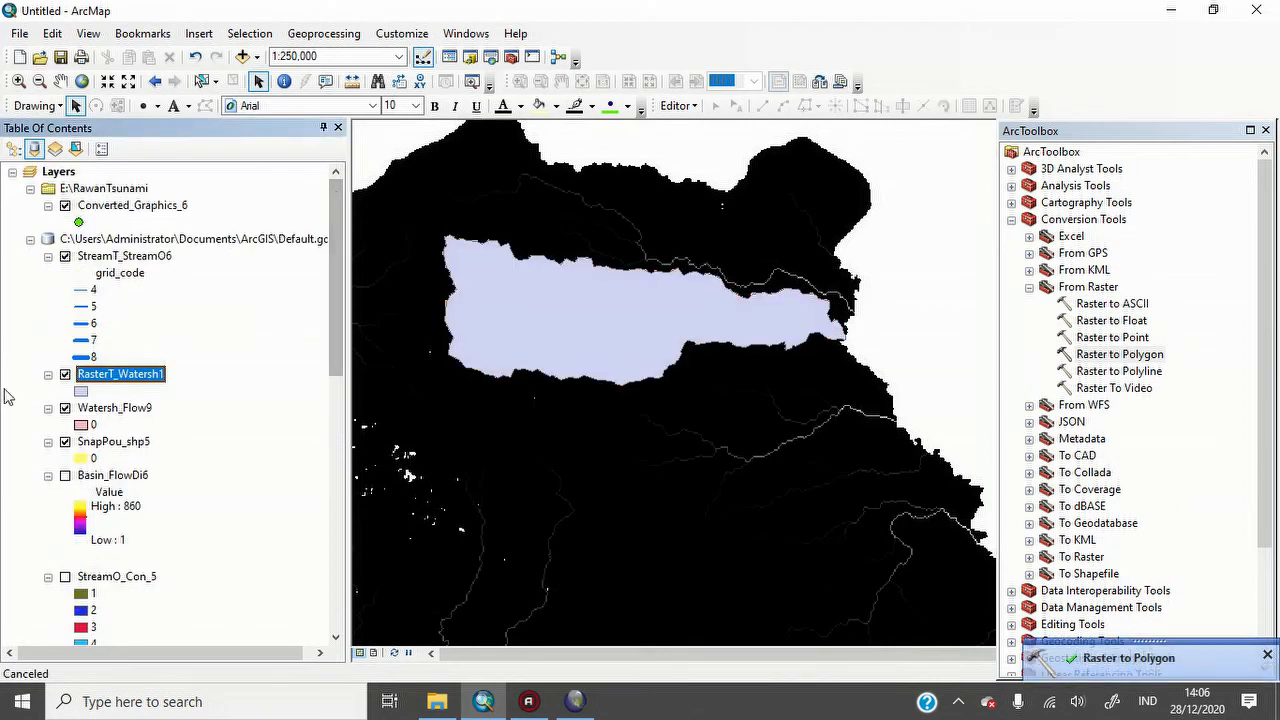
# - Hide the Watersh_Flow9 raster layer, leaving the converted watershed polygon displayed
pyautogui.click(65, 408)
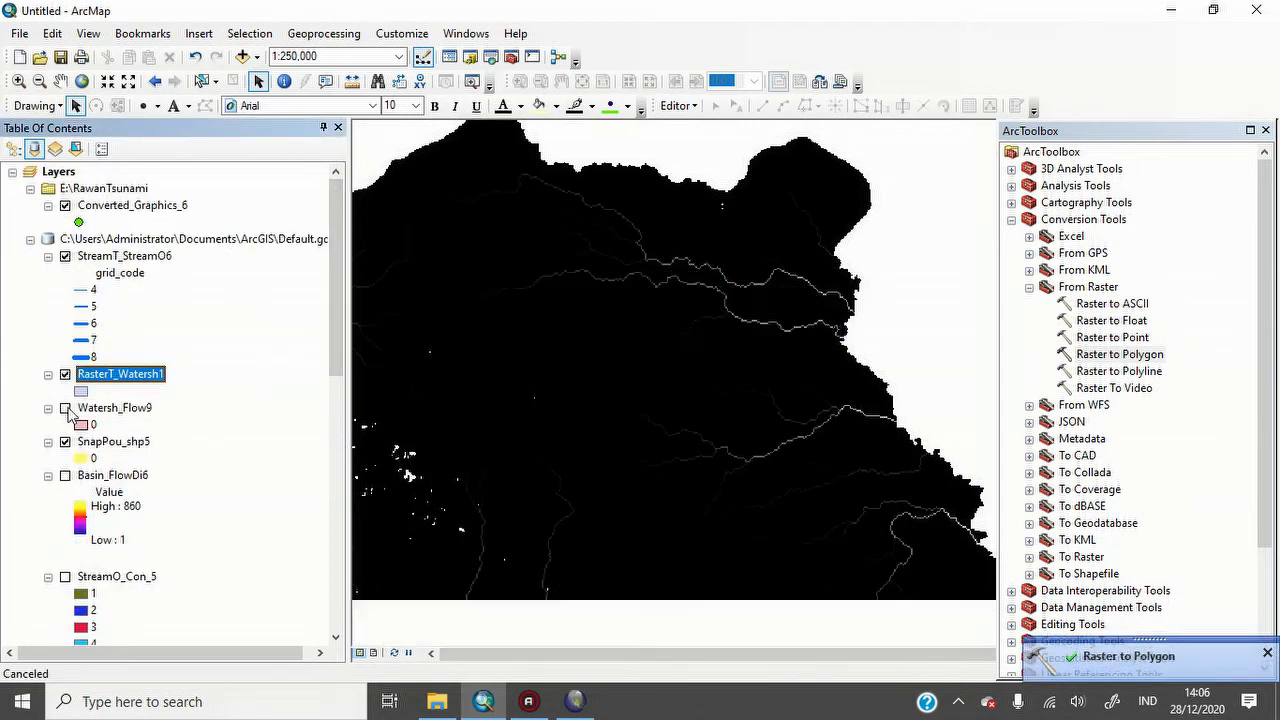
pyautogui.click(113, 376)
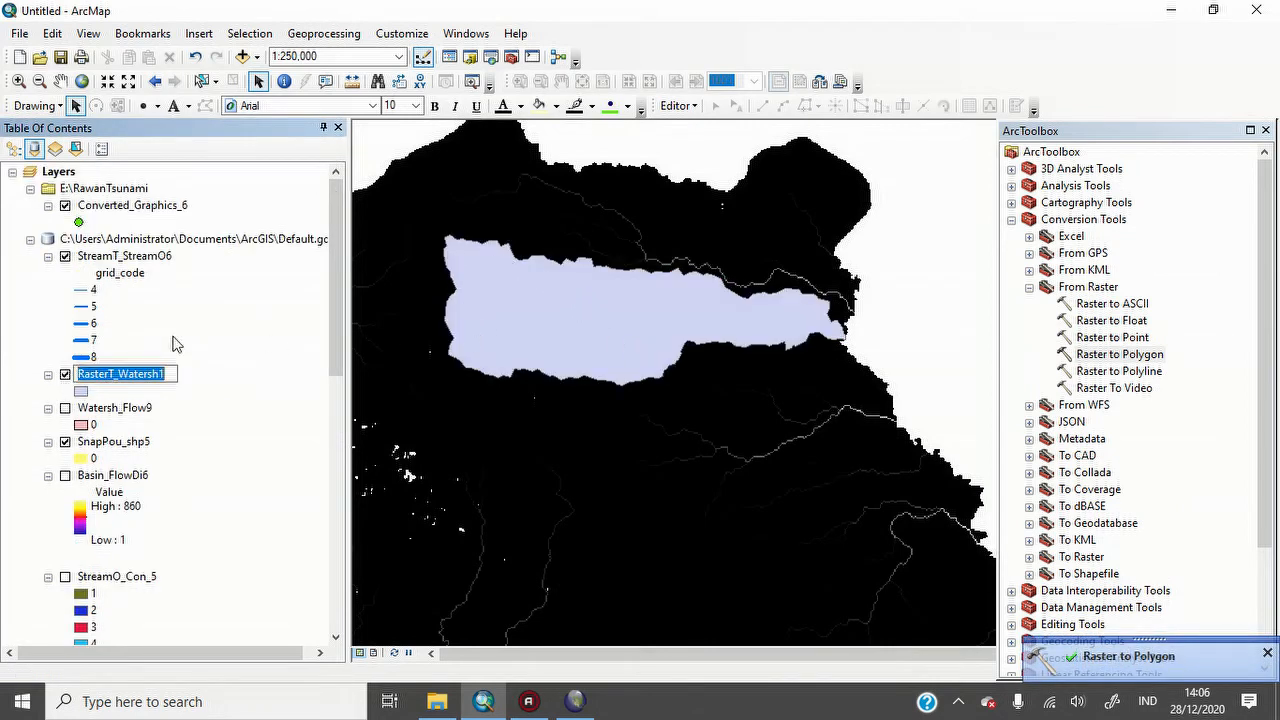
pyautogui.click(206, 412)
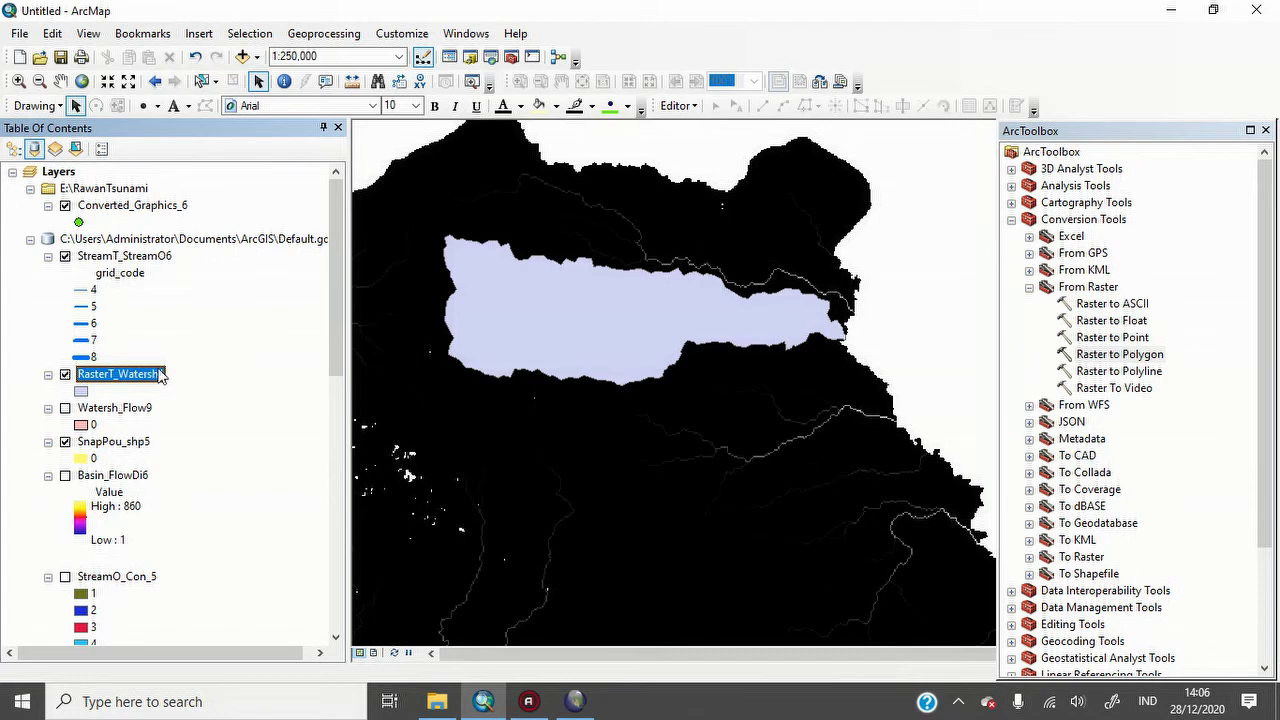
# - Examine the perimeter and area of the watershed polygon in the RasterT_Watersh1 attribute table, then close the table
pyautogui.rightClick(165, 381)
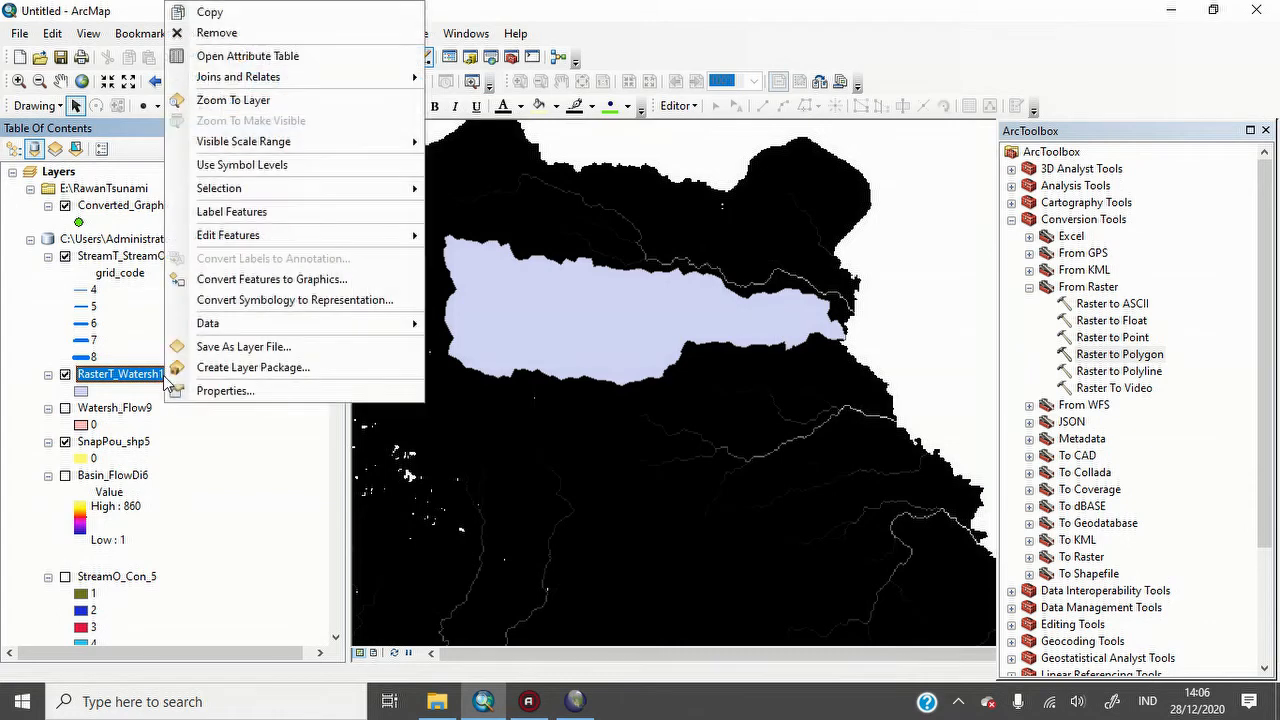
pyautogui.moveTo(282, 145)
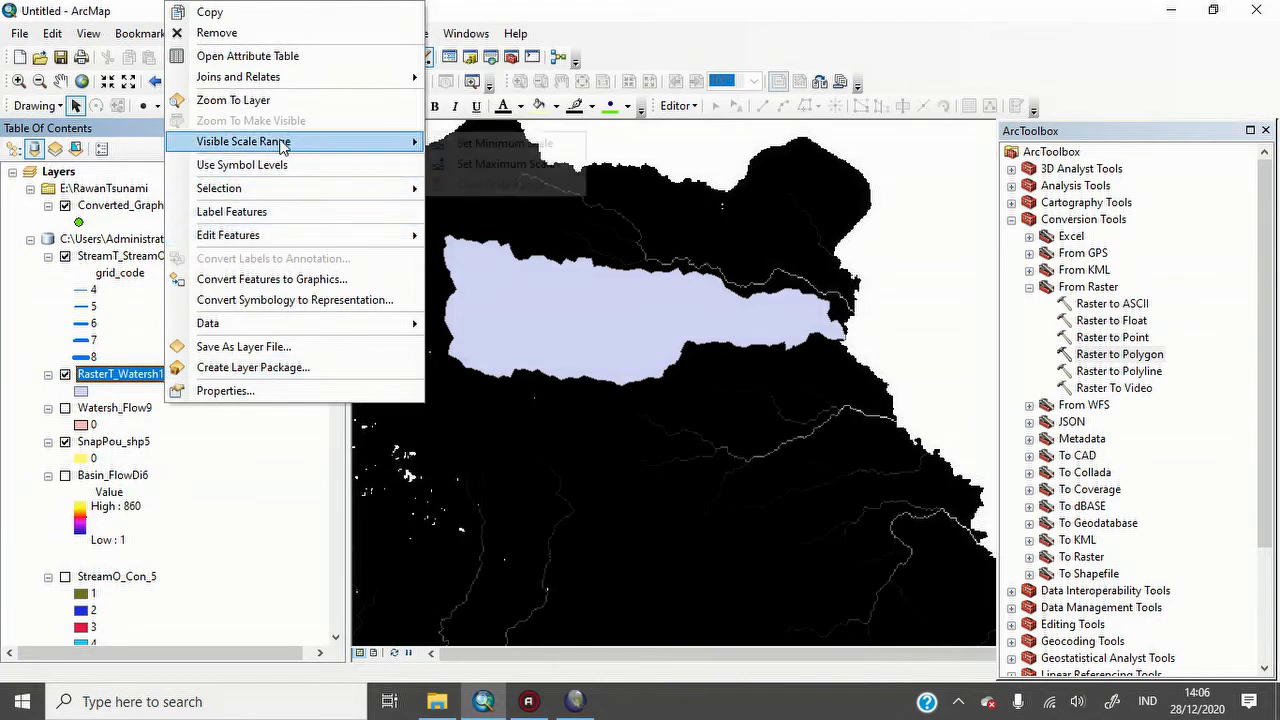
pyautogui.click(247, 56)
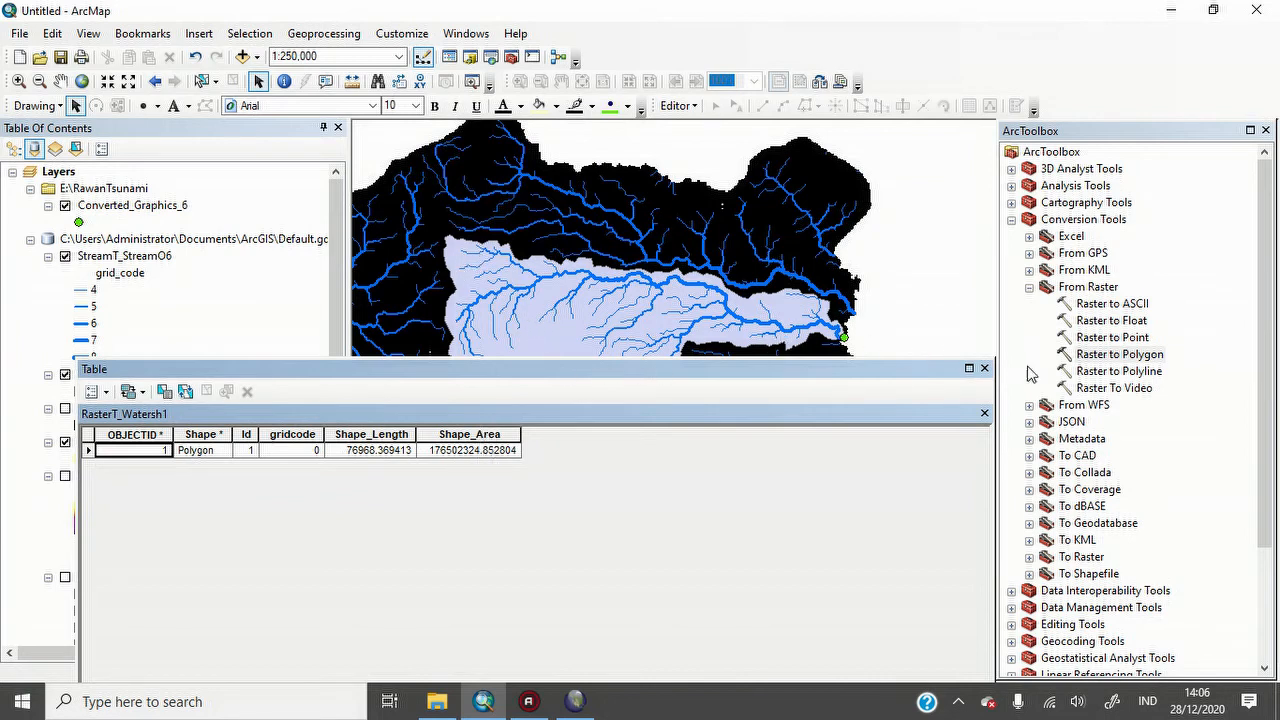
pyautogui.click(985, 369)
pyautogui.click(65, 374)
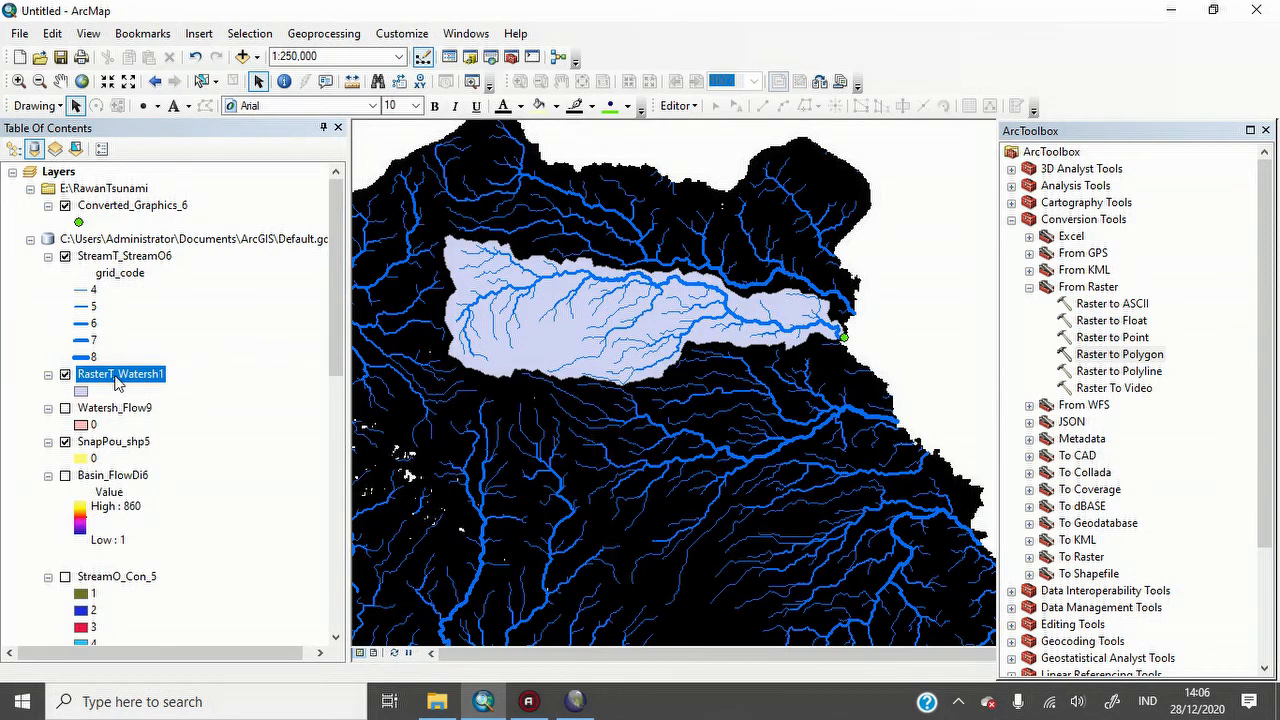
# - Hide the RasterT_Watersh1 and SnapPou_shp5 layers and display the Basin_FlowDi6 layer
pyautogui.click(65, 375)
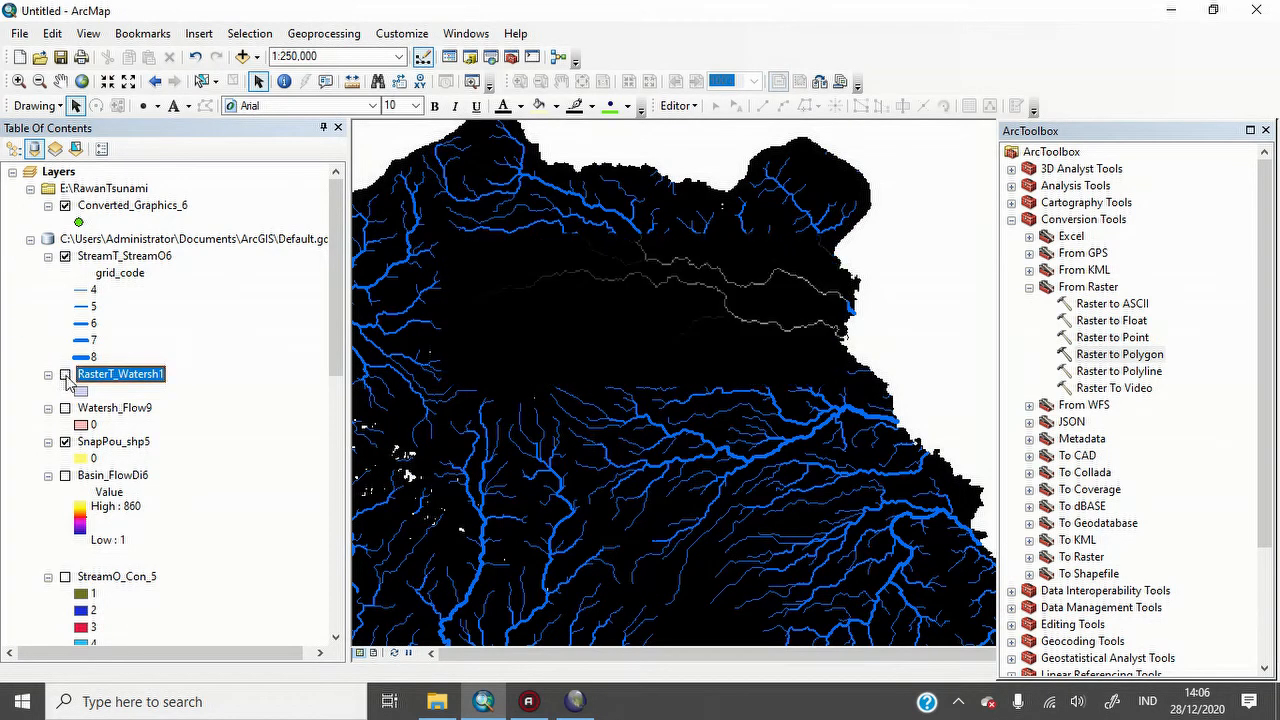
pyautogui.click(65, 476)
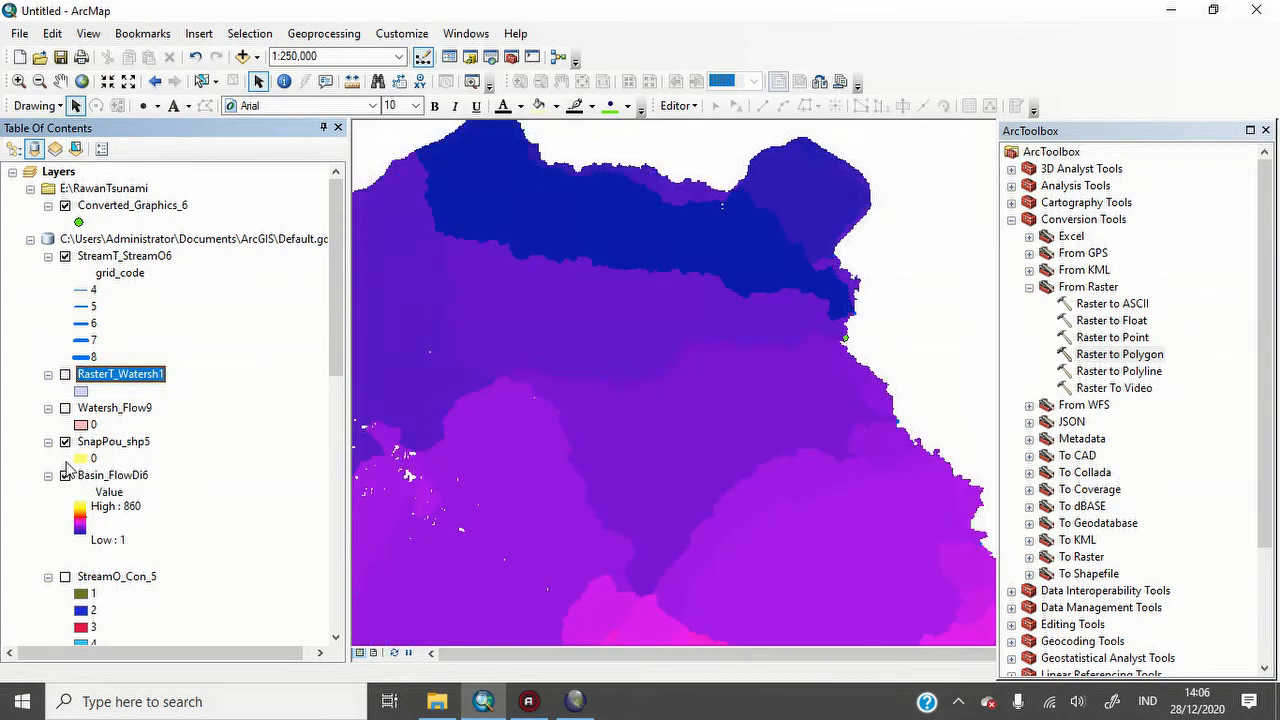
pyautogui.click(65, 442)
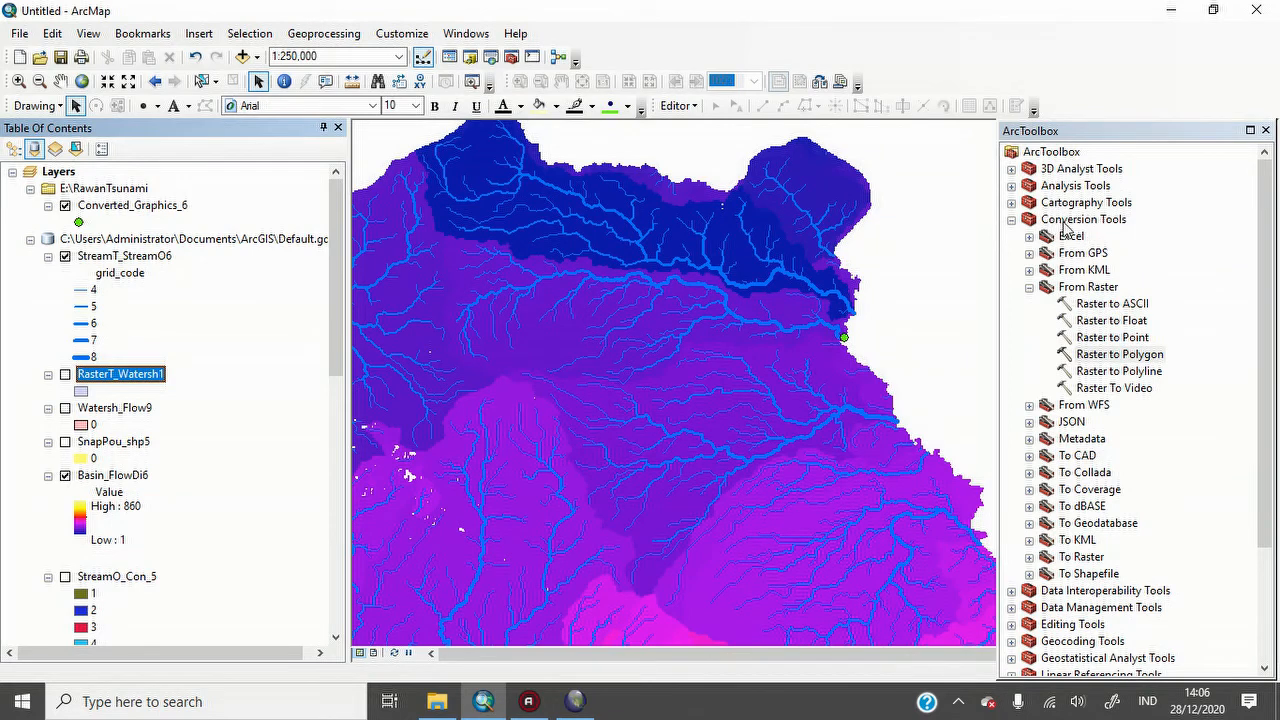
# - Run Raster to Polygon on Basin_FlowDi6 using the Value field with simplified polygons and the default output, then hide the Basin_FlowDi6 raster
pyautogui.doubleClick(1128, 354)
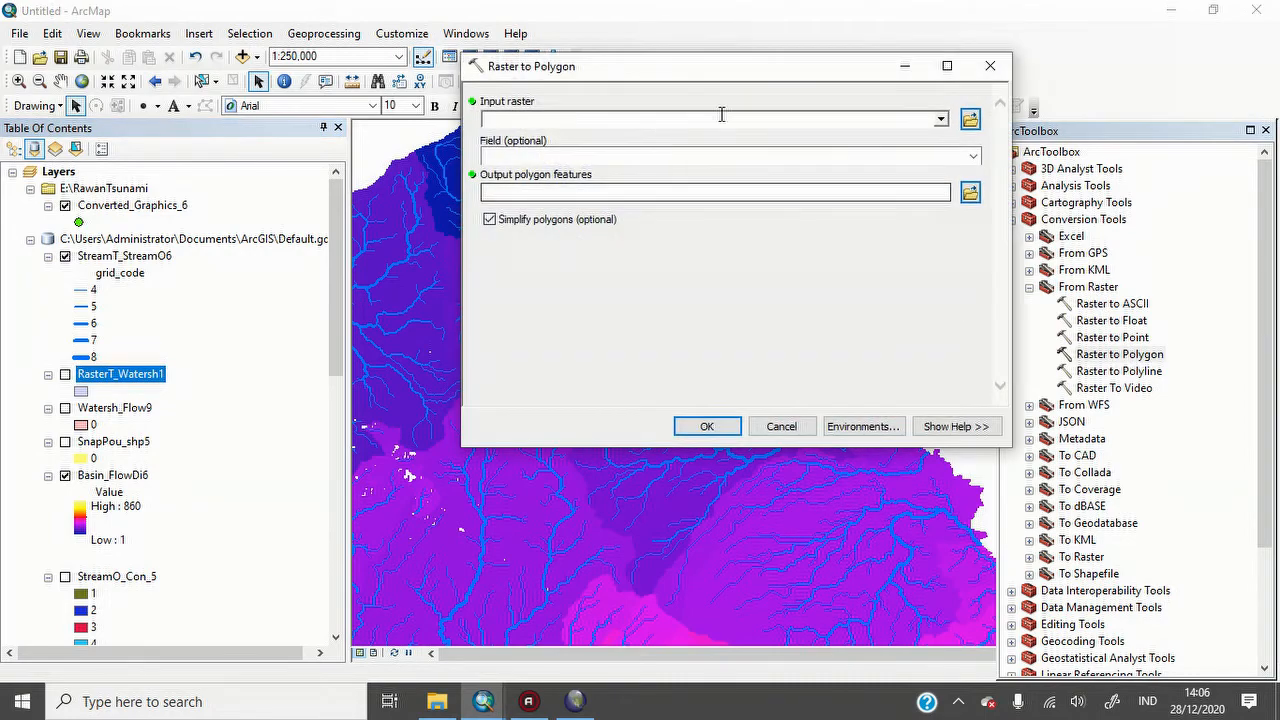
pyautogui.click(941, 120)
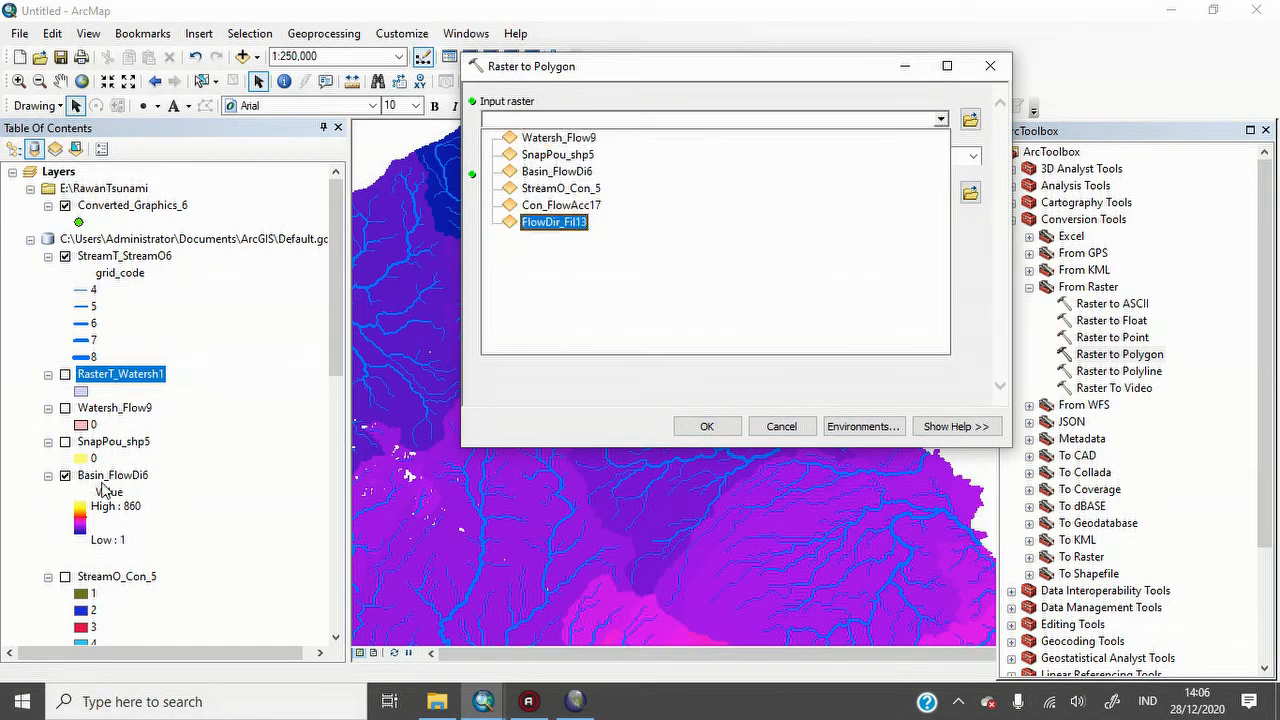
pyautogui.click(574, 178)
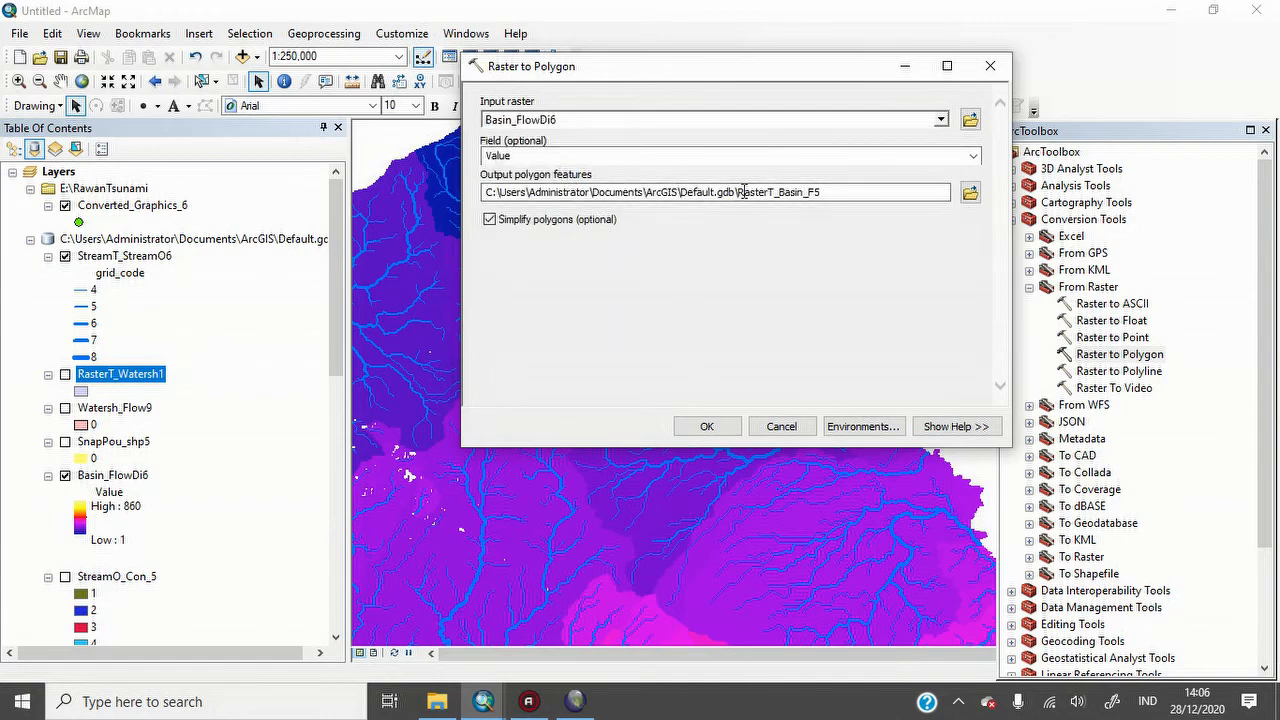
pyautogui.click(707, 427)
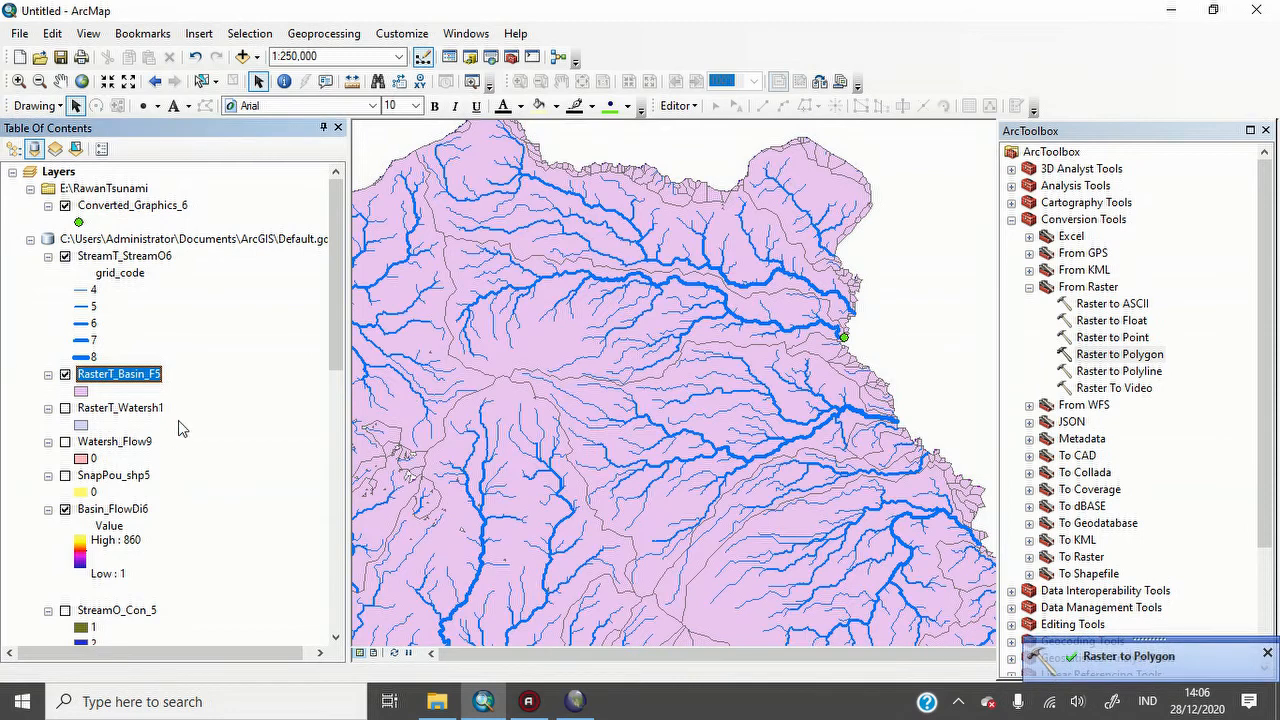
pyautogui.click(65, 509)
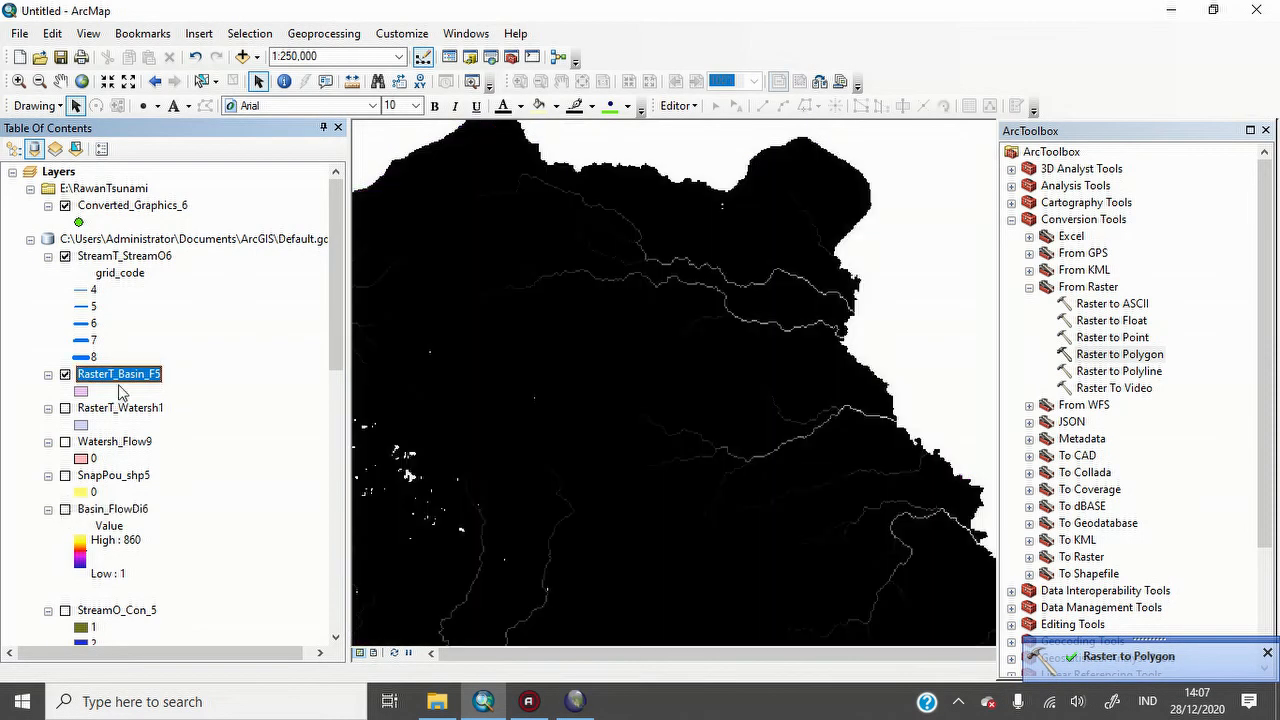
# - Examine the perimeters and areas of the basin polygons in the RasterT_Basin_F5 attribute table, then close the table
pyautogui.rightClick(150, 375)
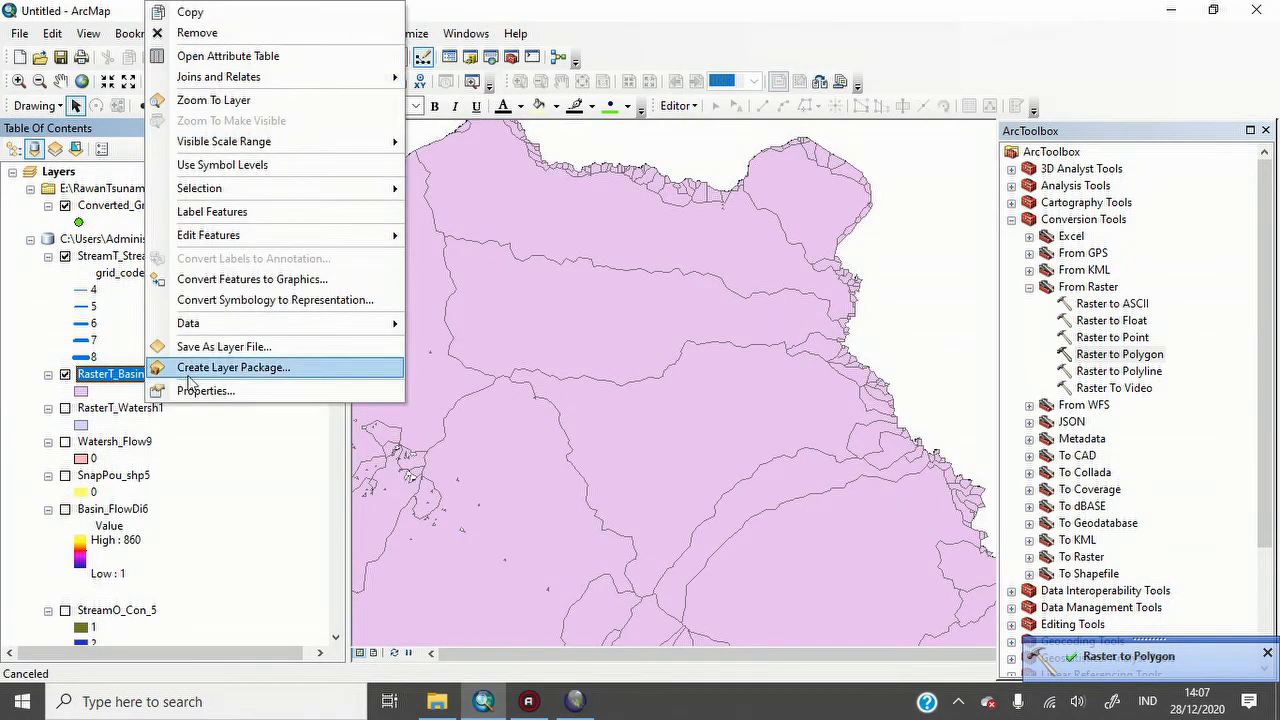
pyautogui.click(230, 55)
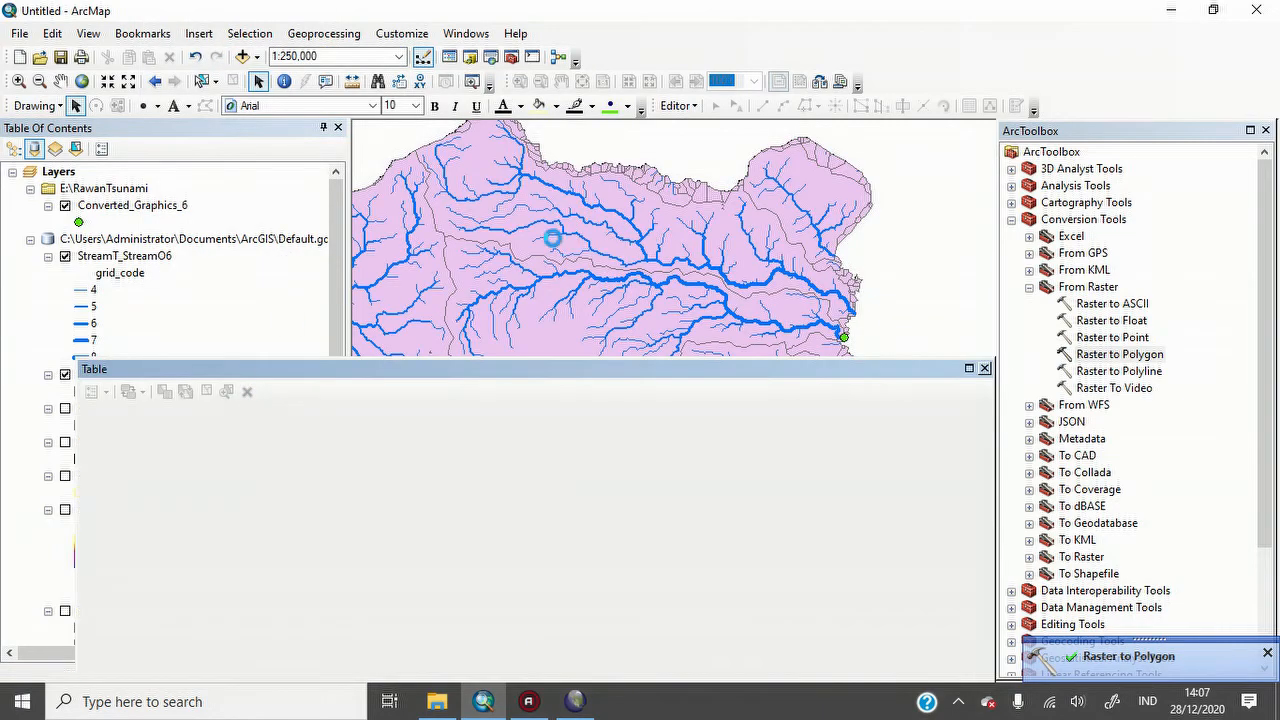
pyautogui.moveTo(600, 372); pyautogui.dragTo(680, 148)
pyautogui.scroll(-15, 460, 443)
pyautogui.moveTo(1063, 266); pyautogui.dragTo(828, 486)
pyautogui.scroll(-9, 828, 486)
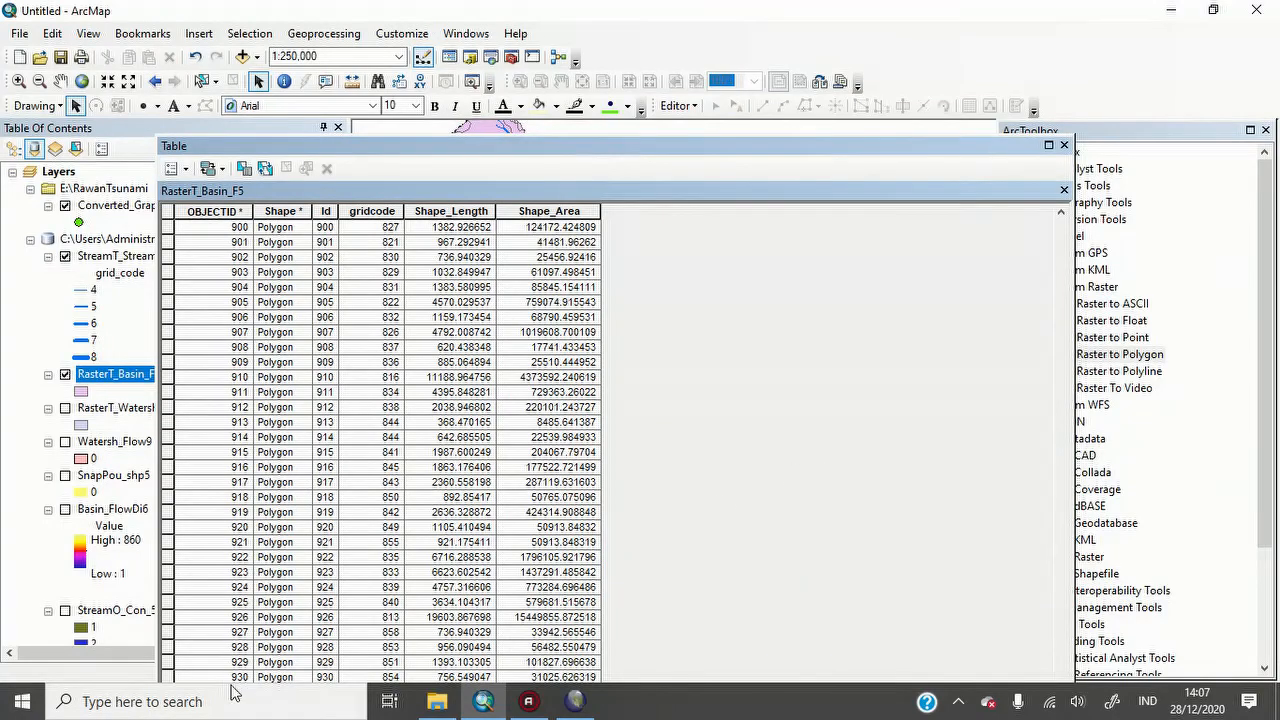
pyautogui.click(1064, 285)
pyautogui.click(1064, 145)
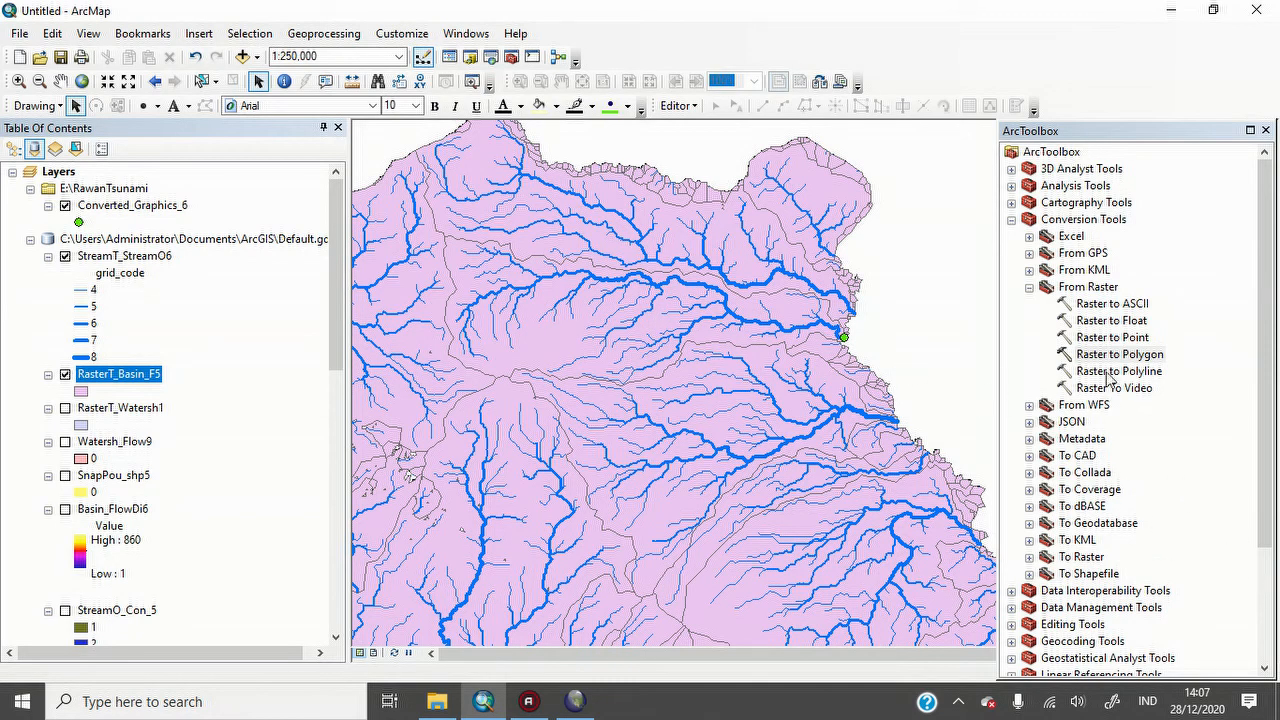
# - Collapse the From Raster toolset and turn on the Watersh_Flow9 layer, keeping the RasterT_Basin_F5 polygons visible
pyautogui.click(1030, 289)
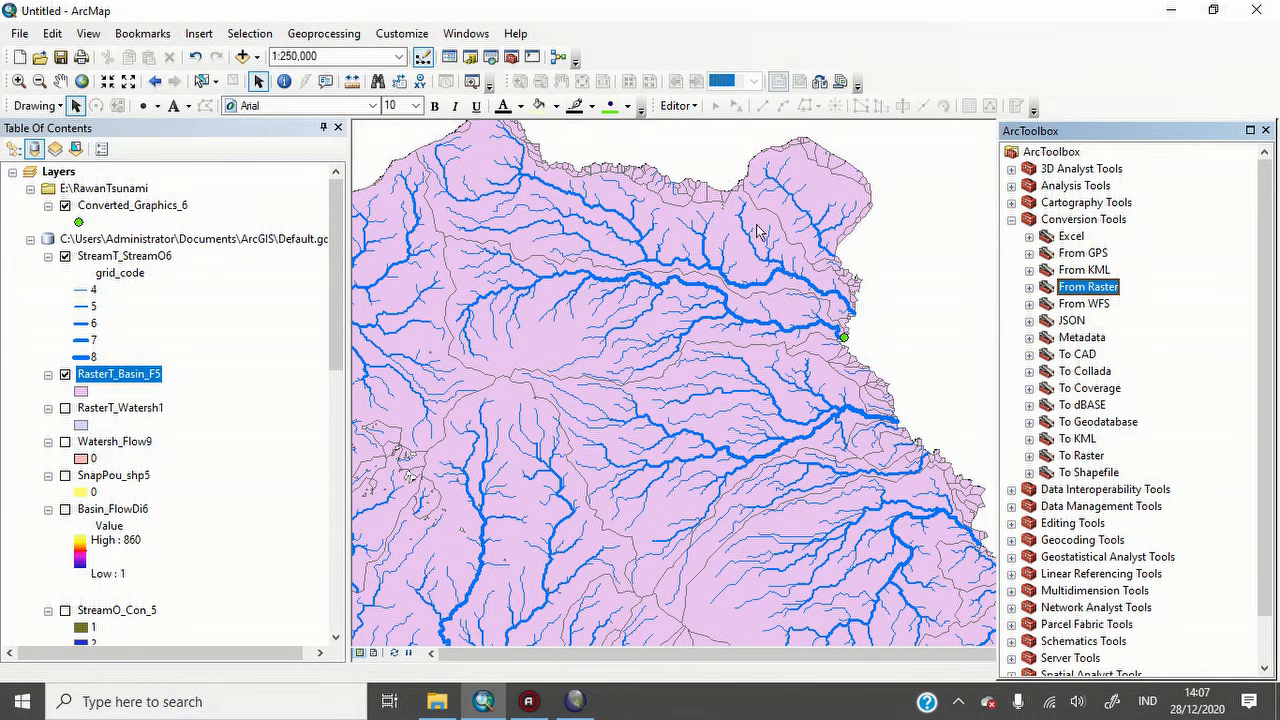
pyautogui.scroll(-5, 686, 322)
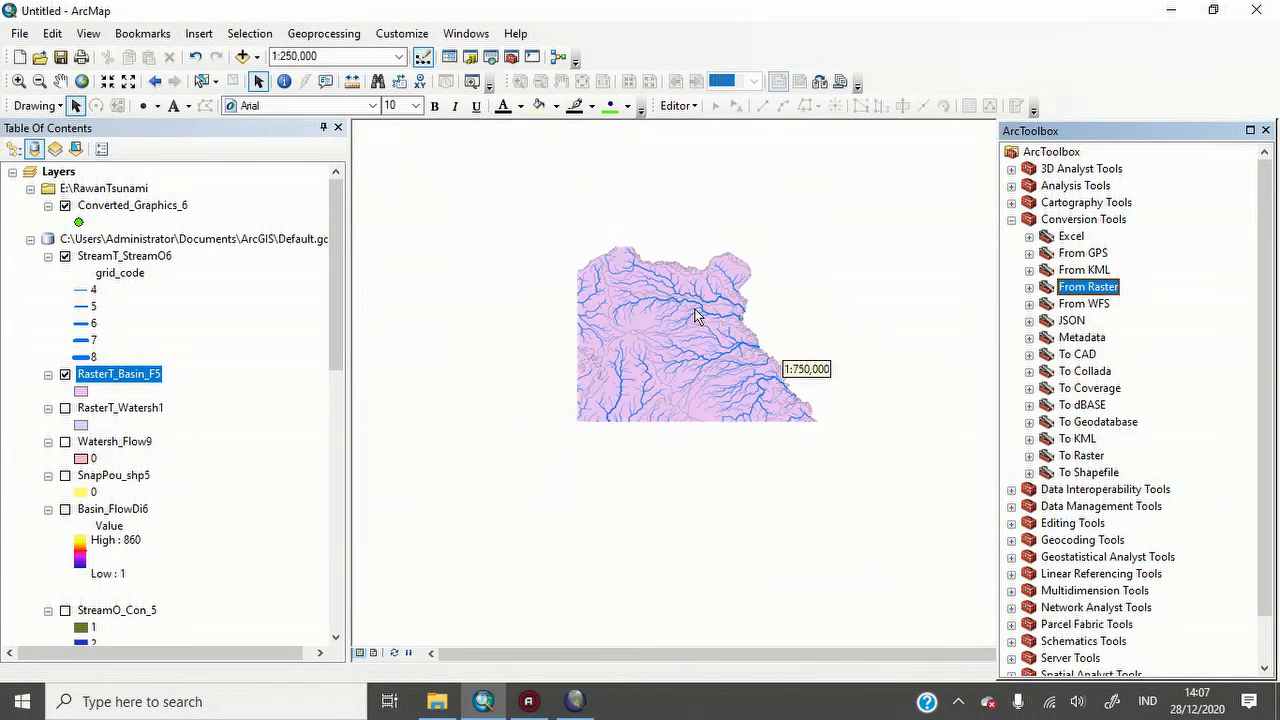
pyautogui.click(65, 375)
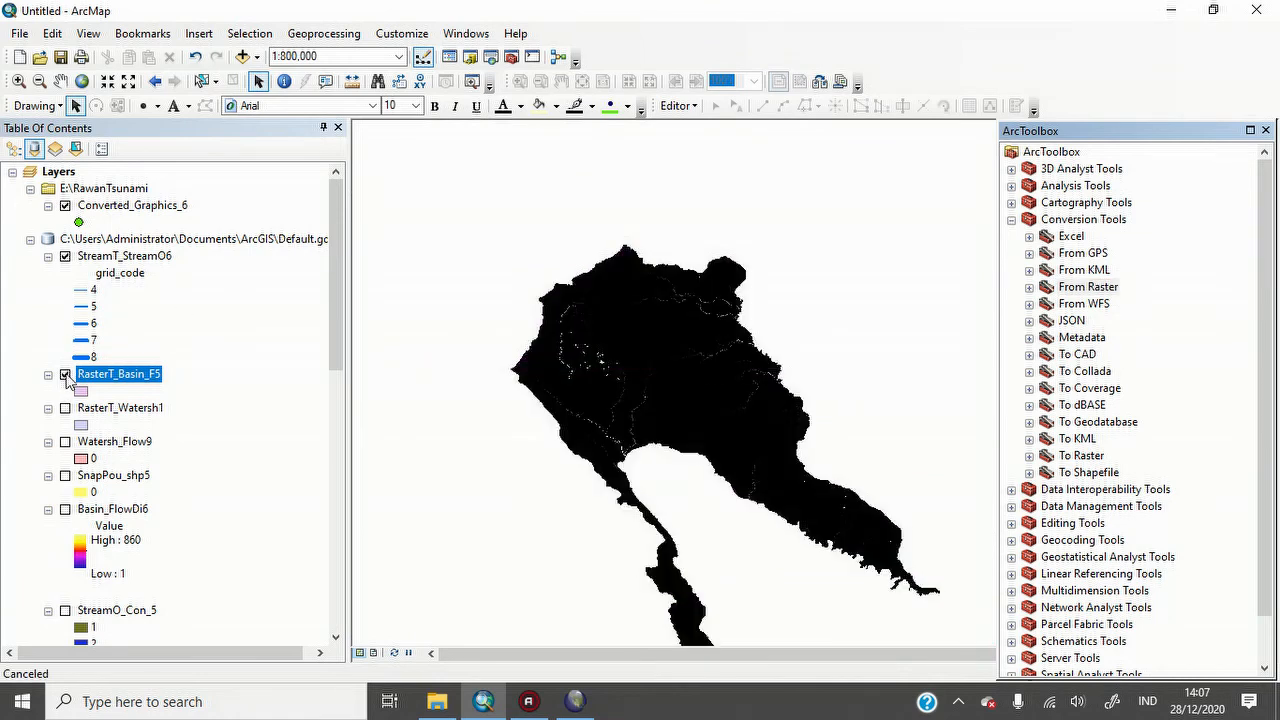
pyautogui.click(65, 442)
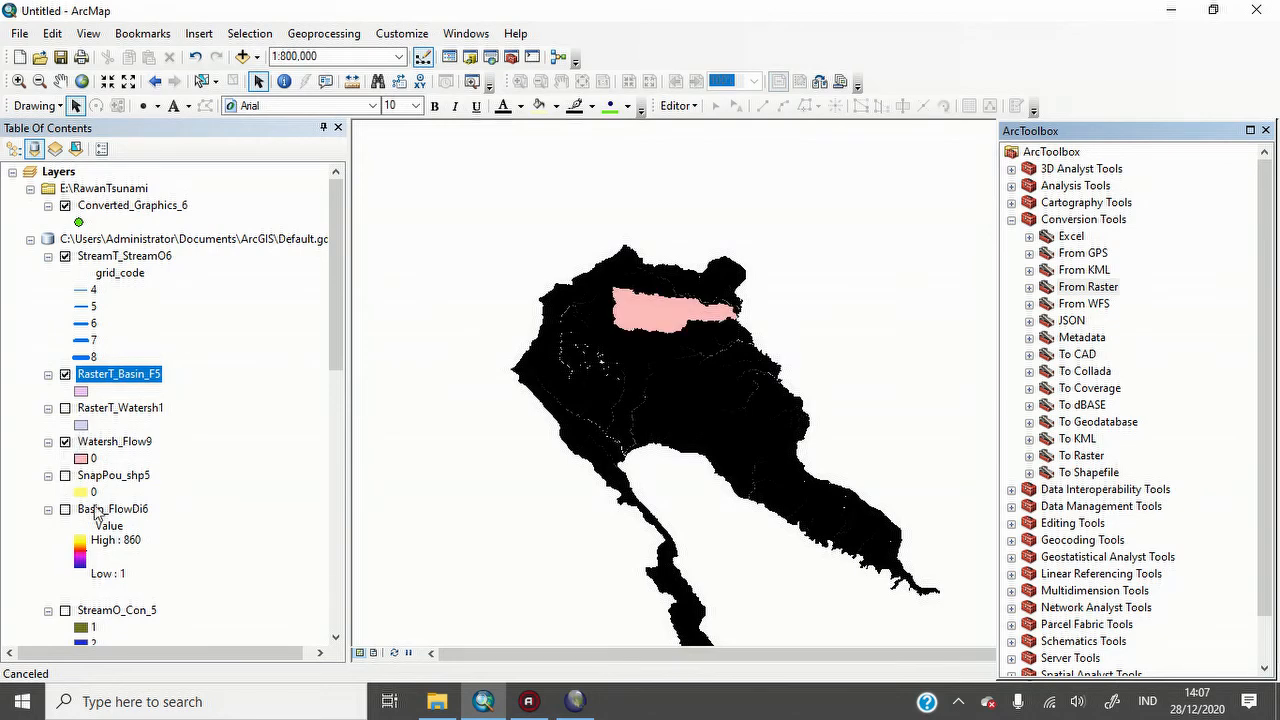
pyautogui.scroll(1, 810, 344)
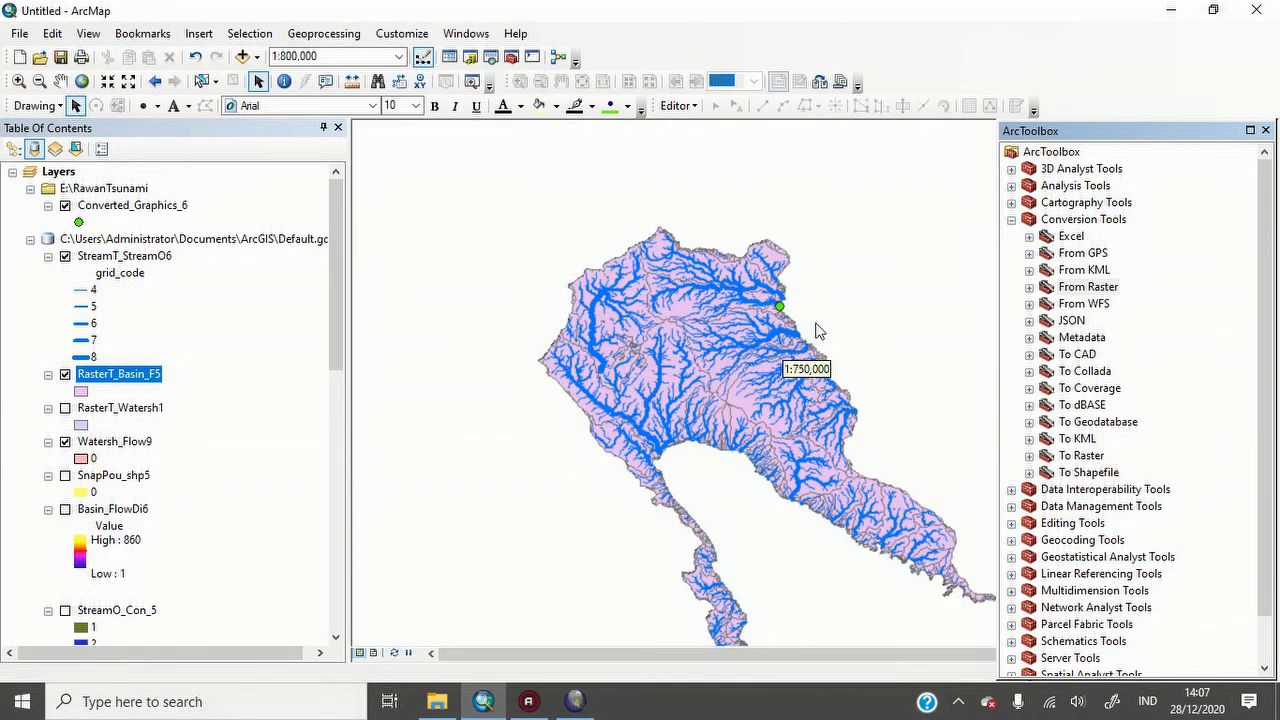